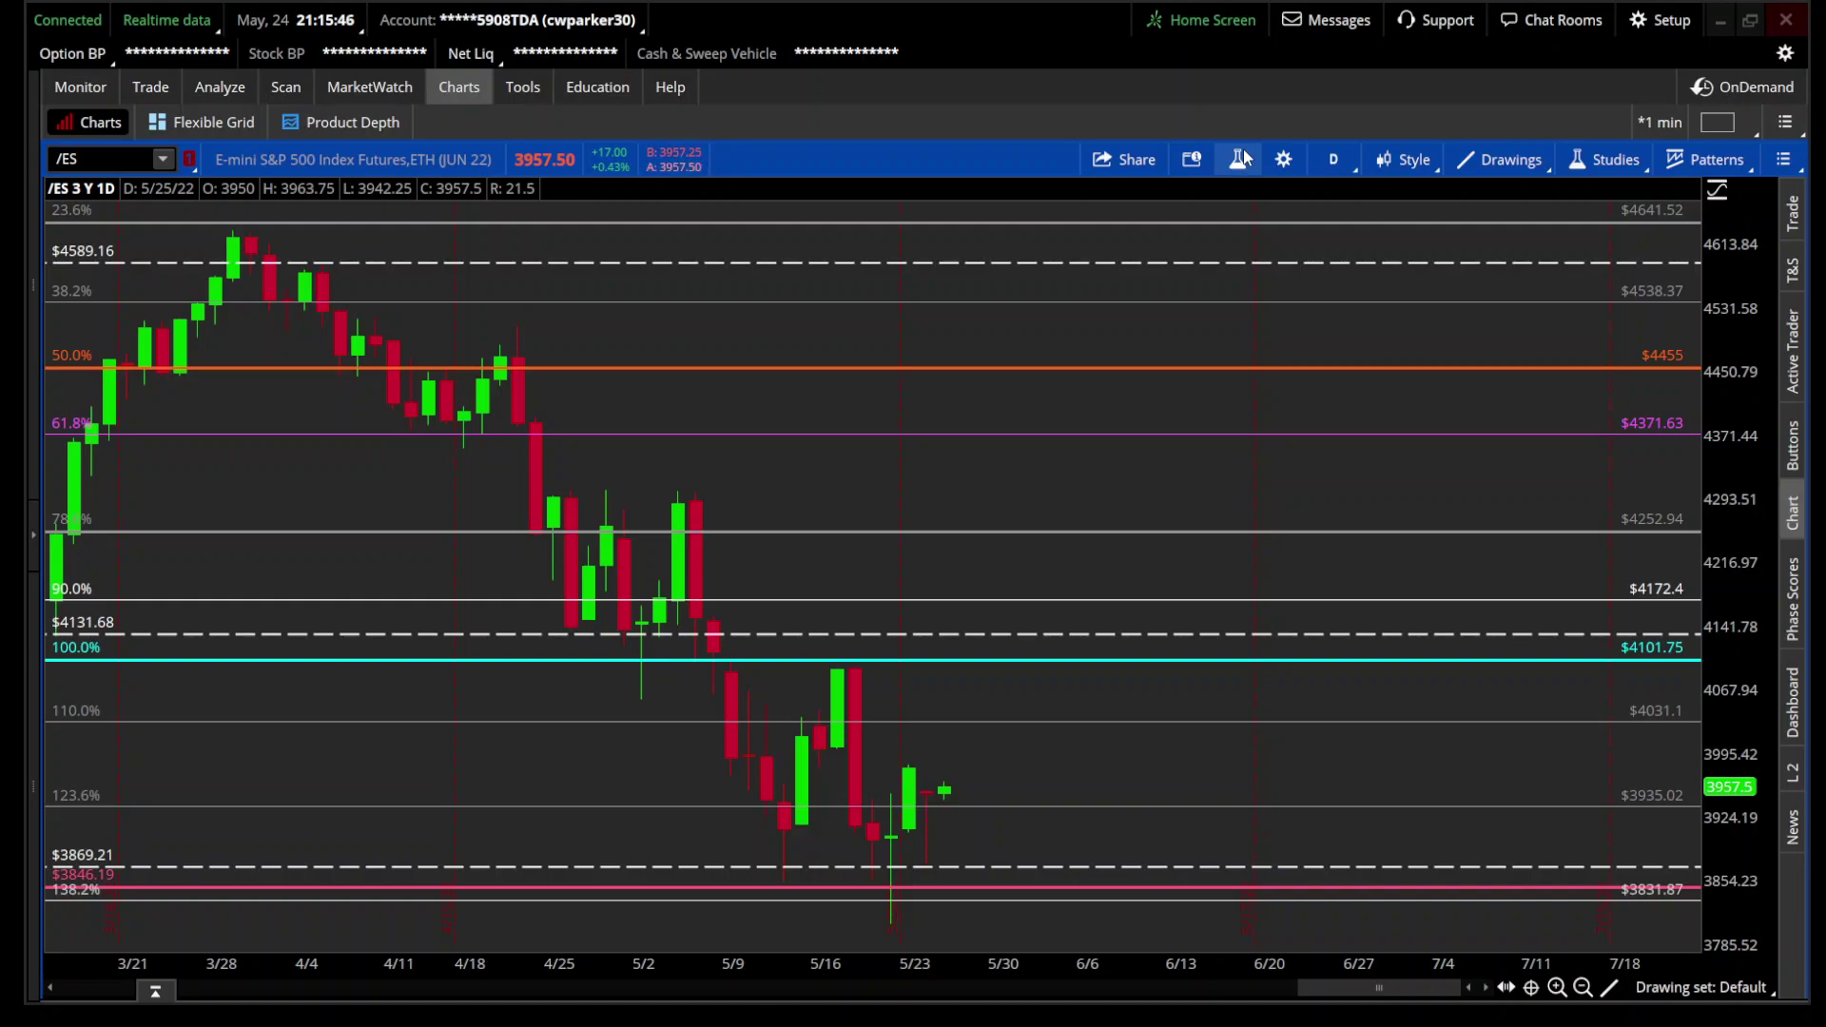
Step: Load the saved study set "vpa" onto the single /ES 3-year daily chart
click(187, 130)
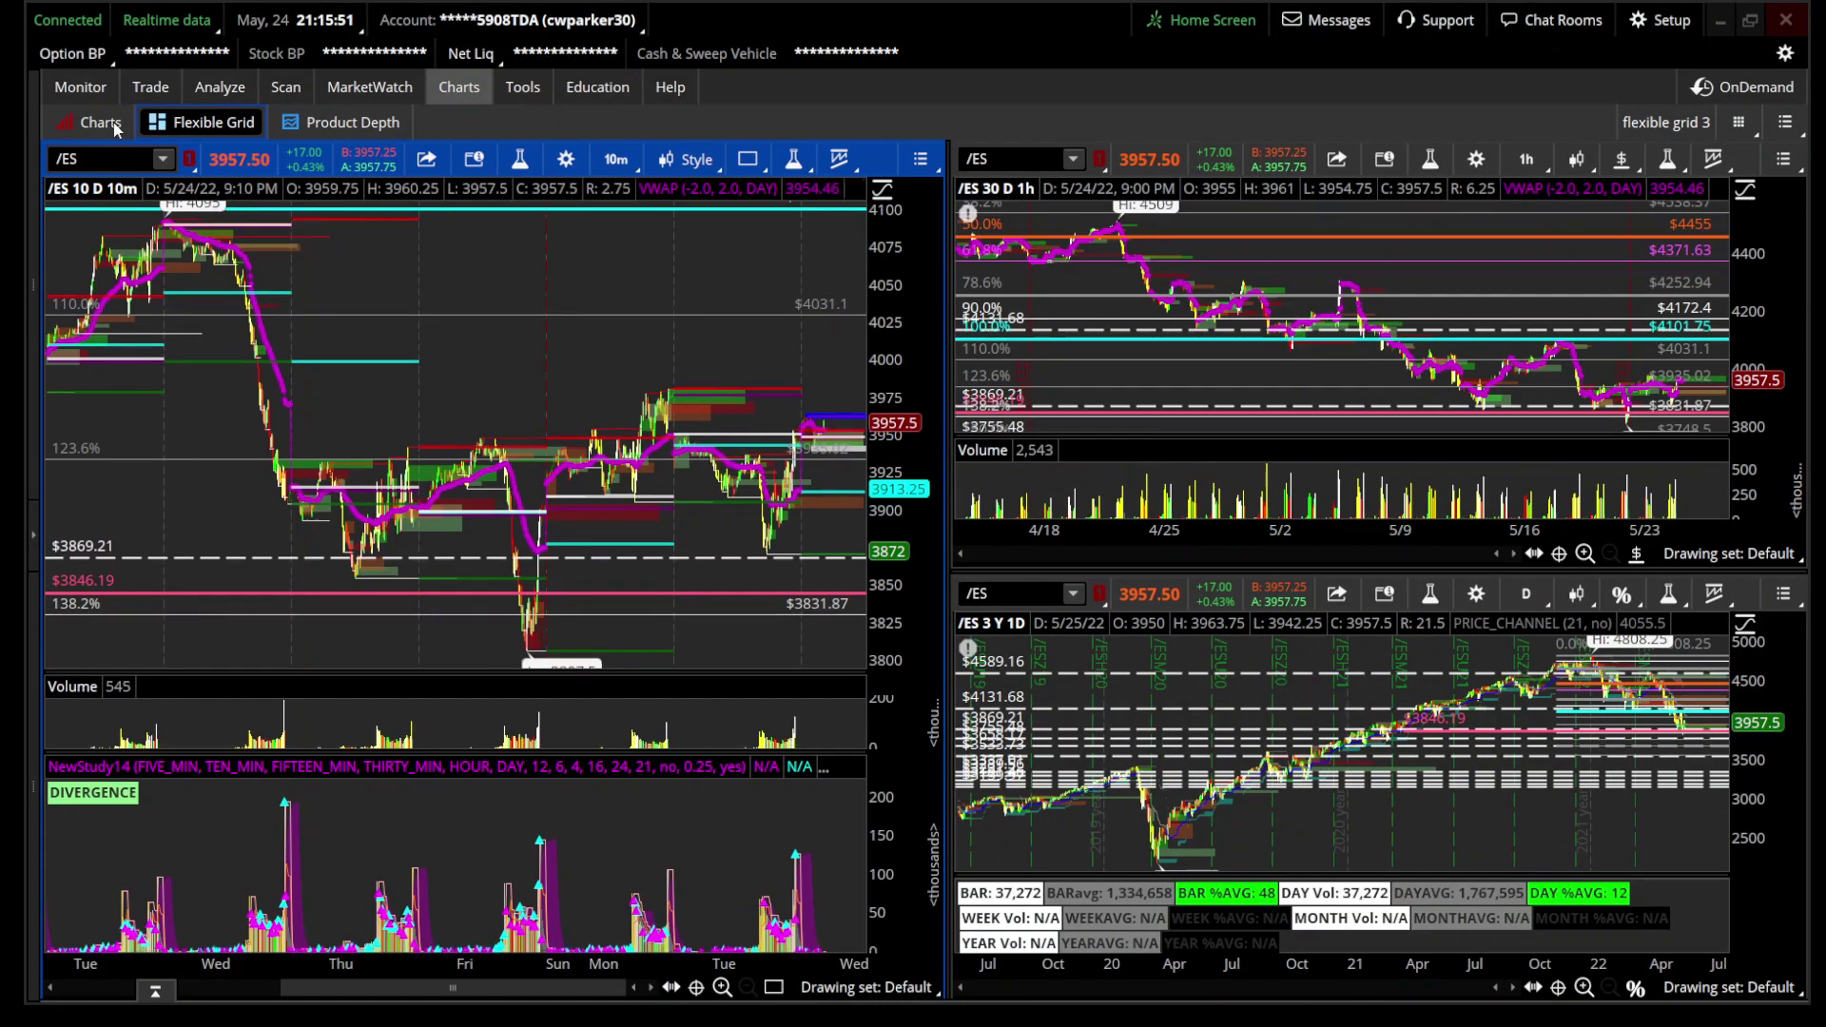
click(99, 123)
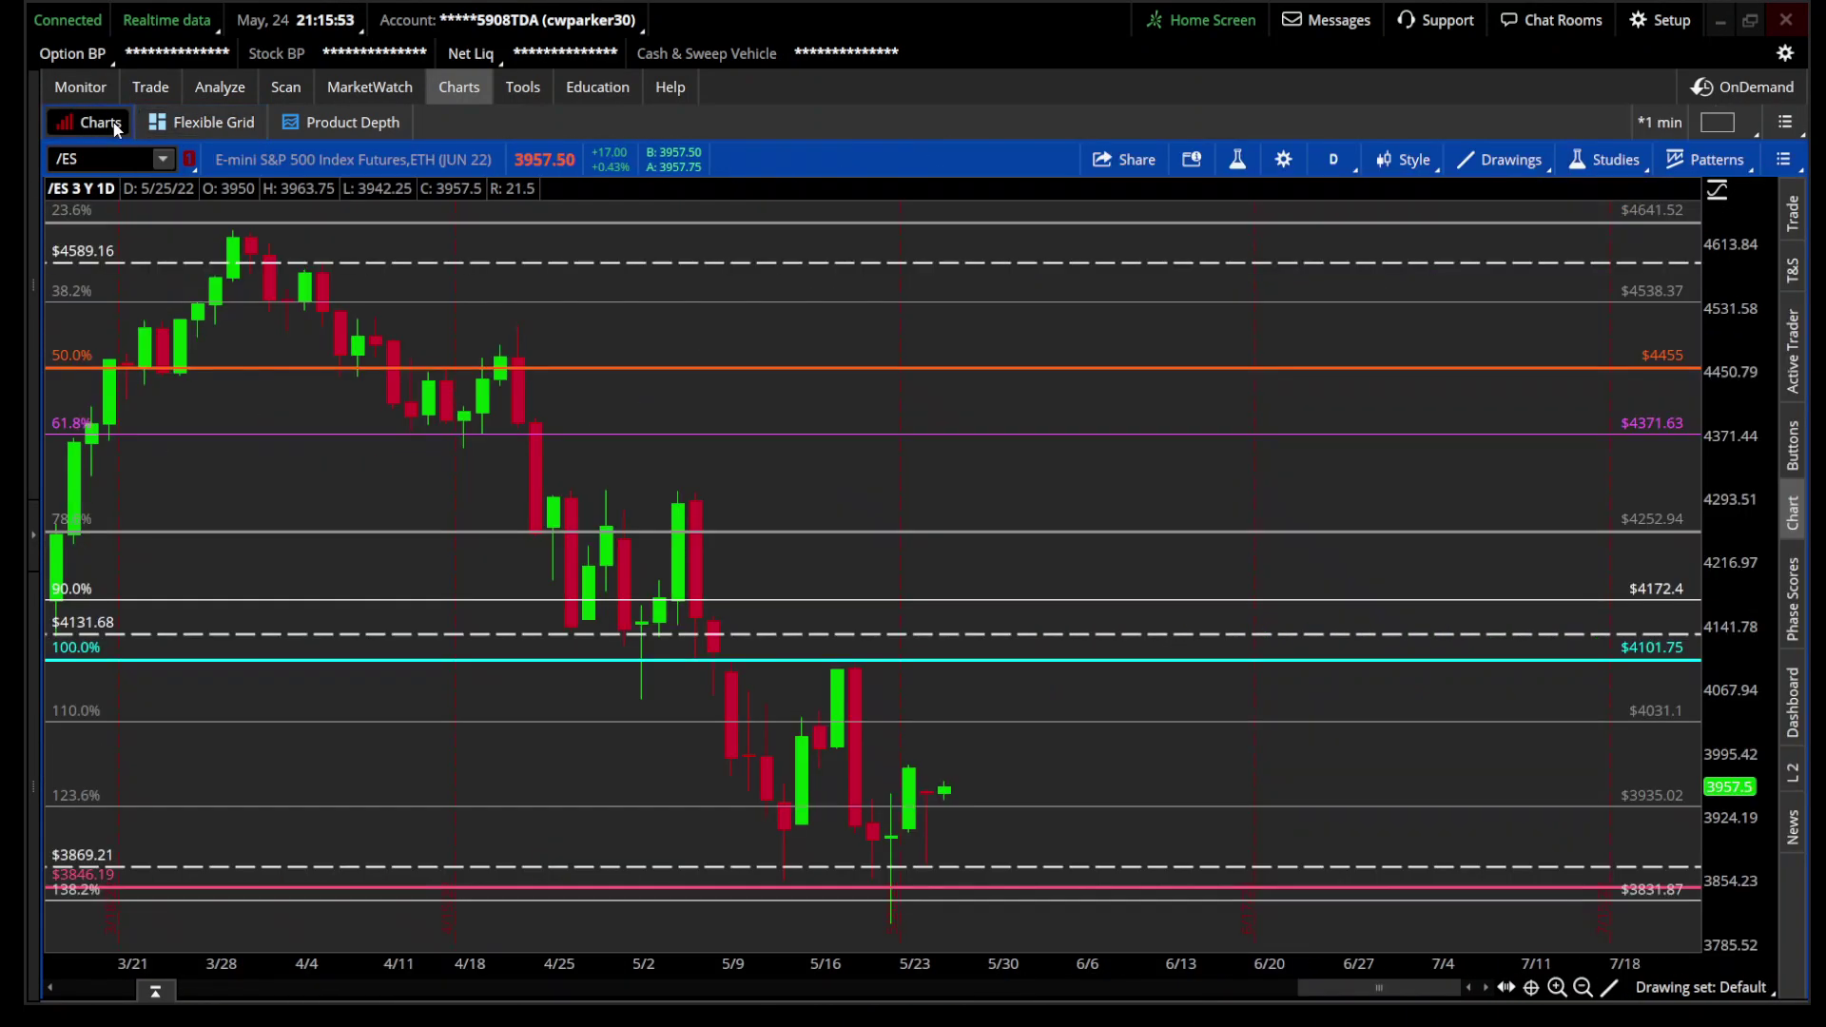
click(1602, 168)
mouse_move(1512, 441)
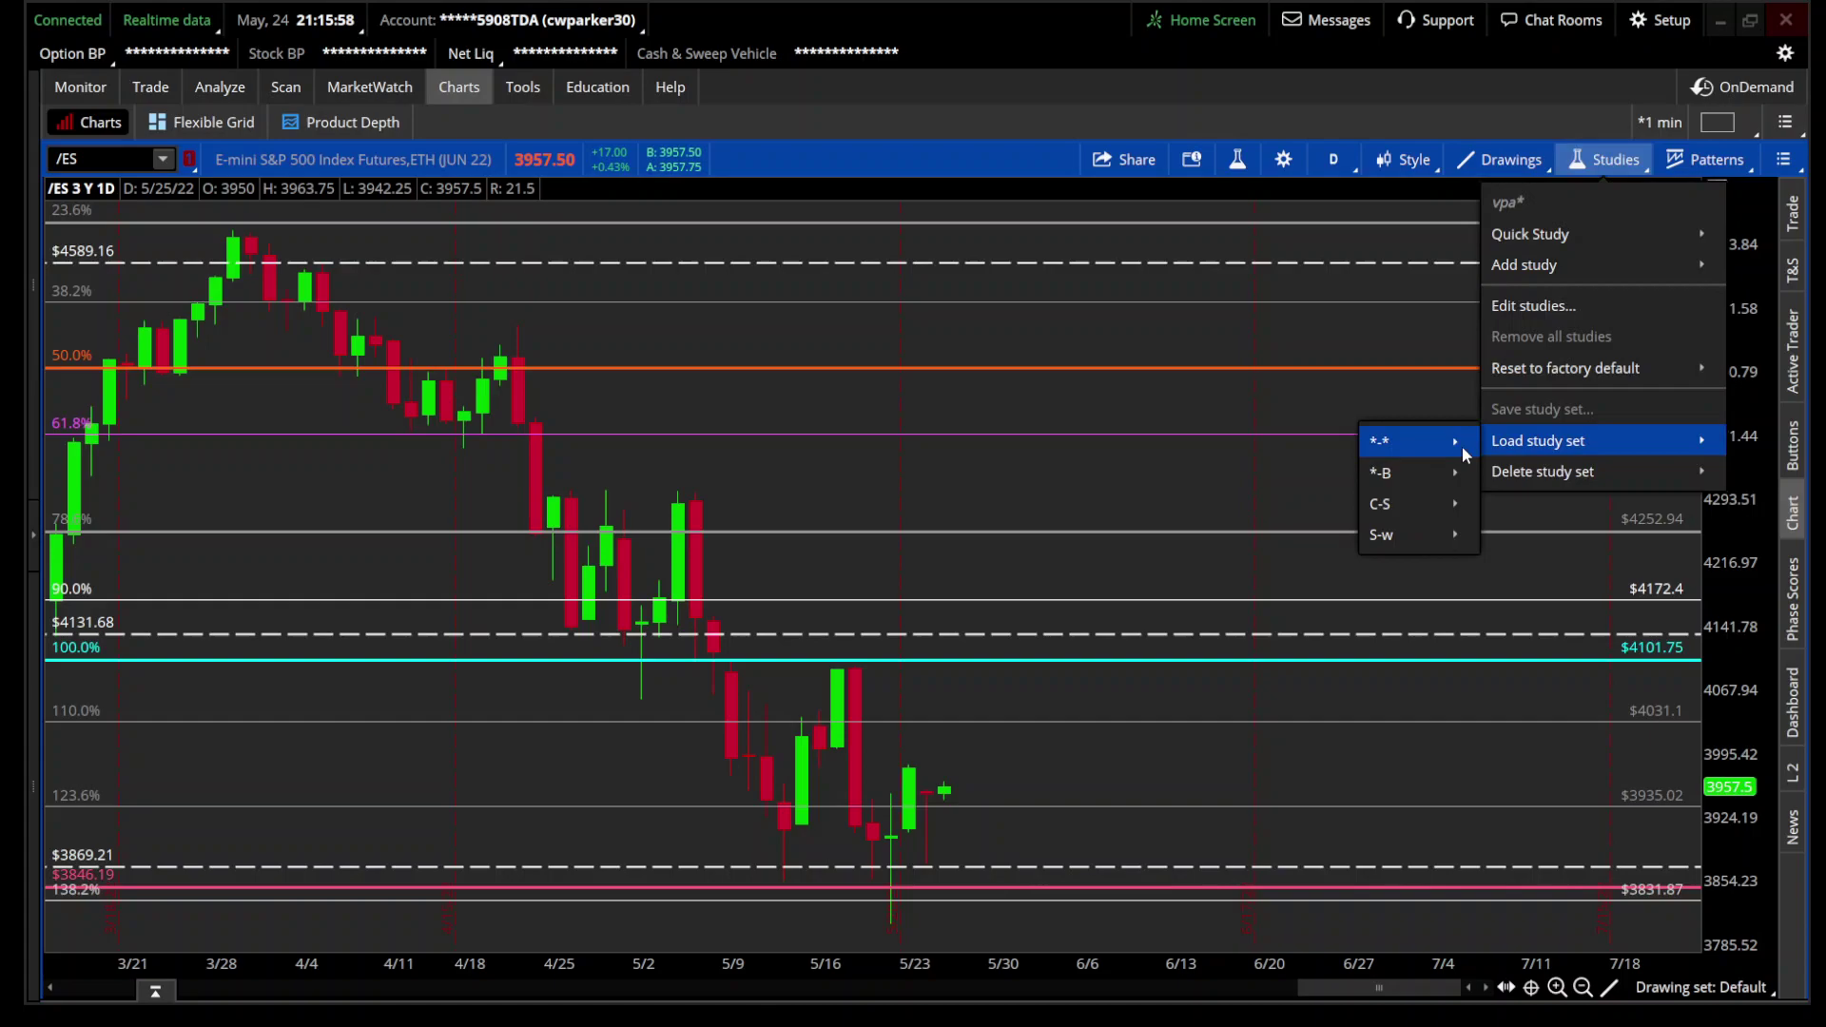
mouse_move(1434, 533)
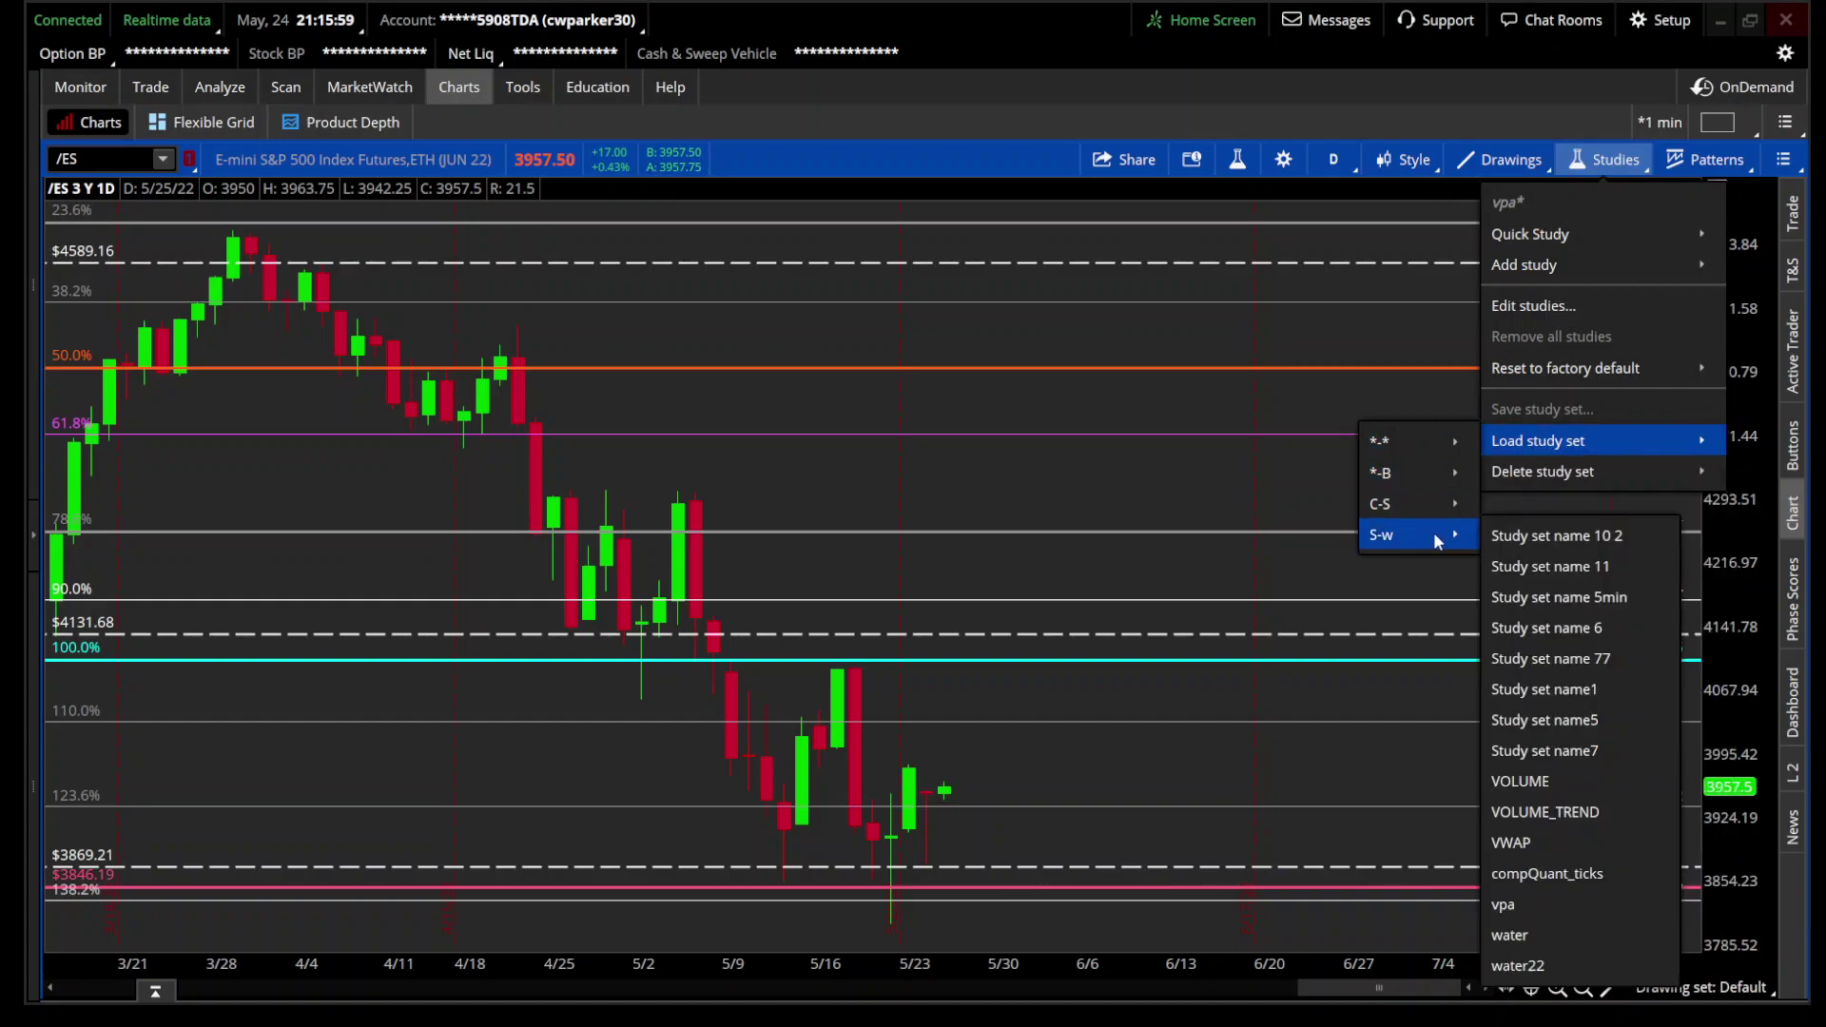
click(1522, 903)
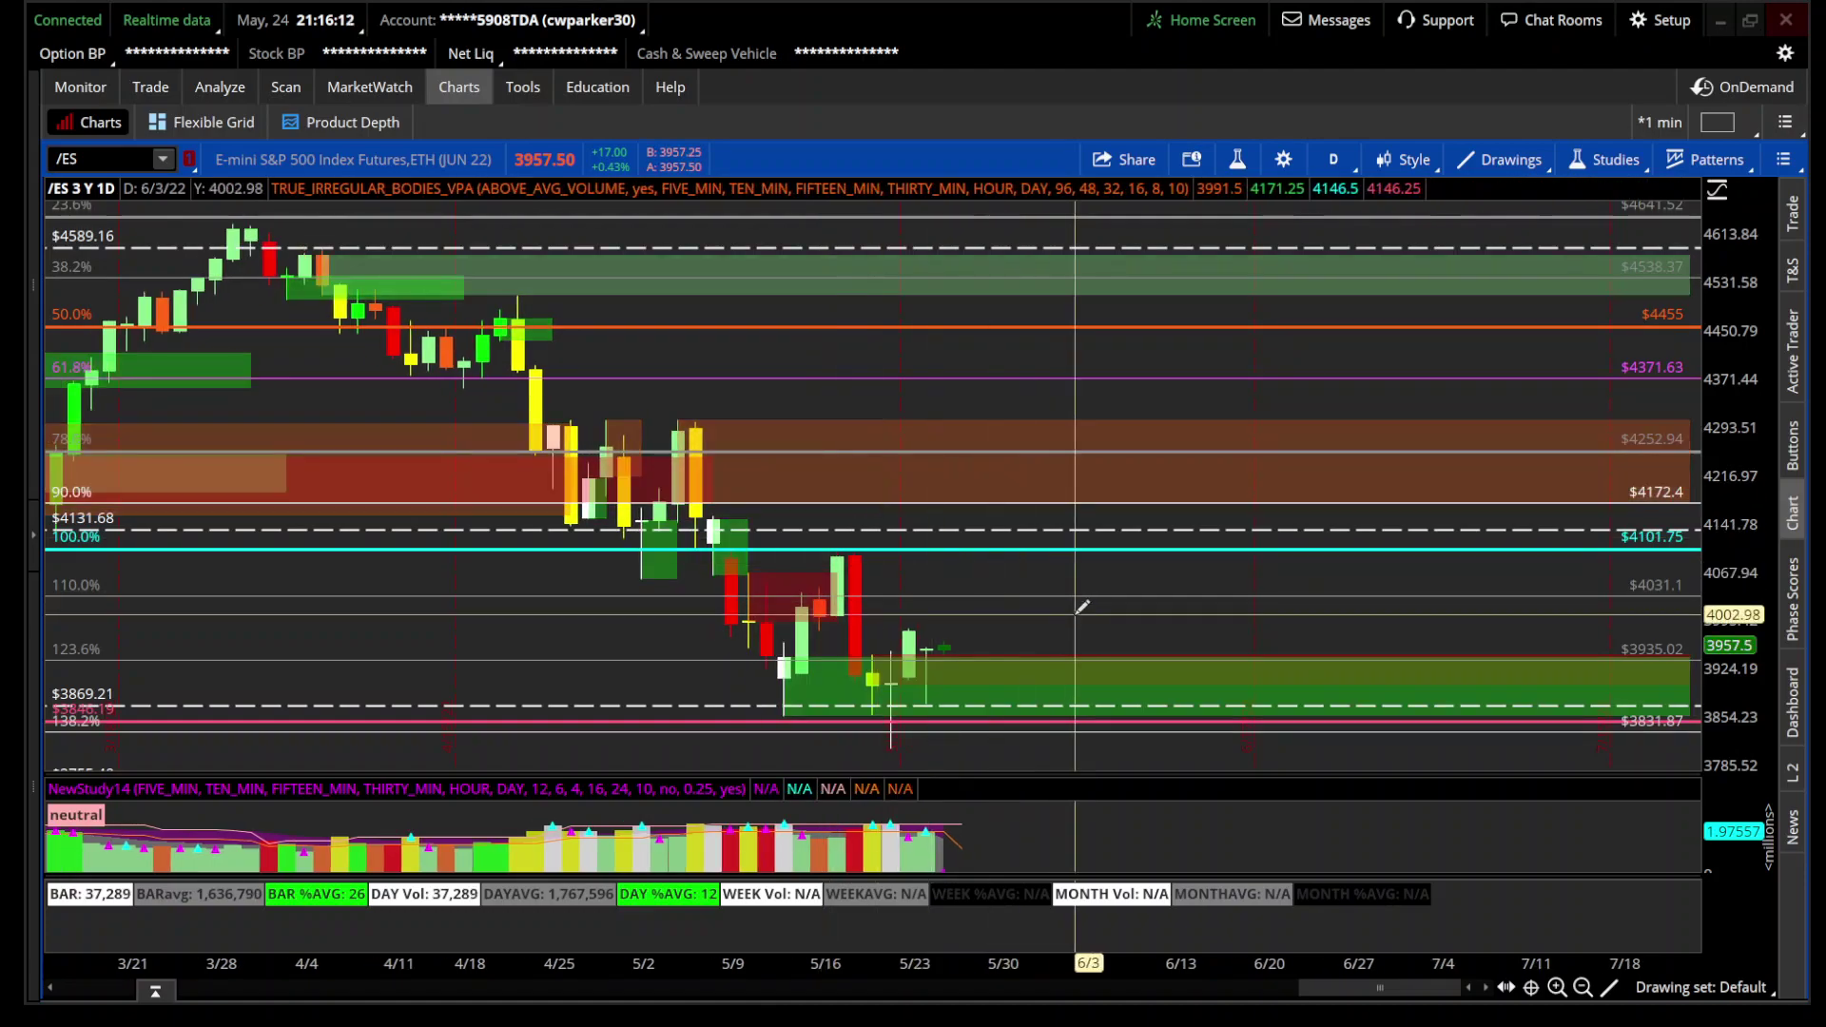
Step: Switch the /ES chart to the 10 D : 15m time frame and zoom in on the May 24 session
scroll(1082, 605, up, 1)
scroll(1083, 605, down, 1)
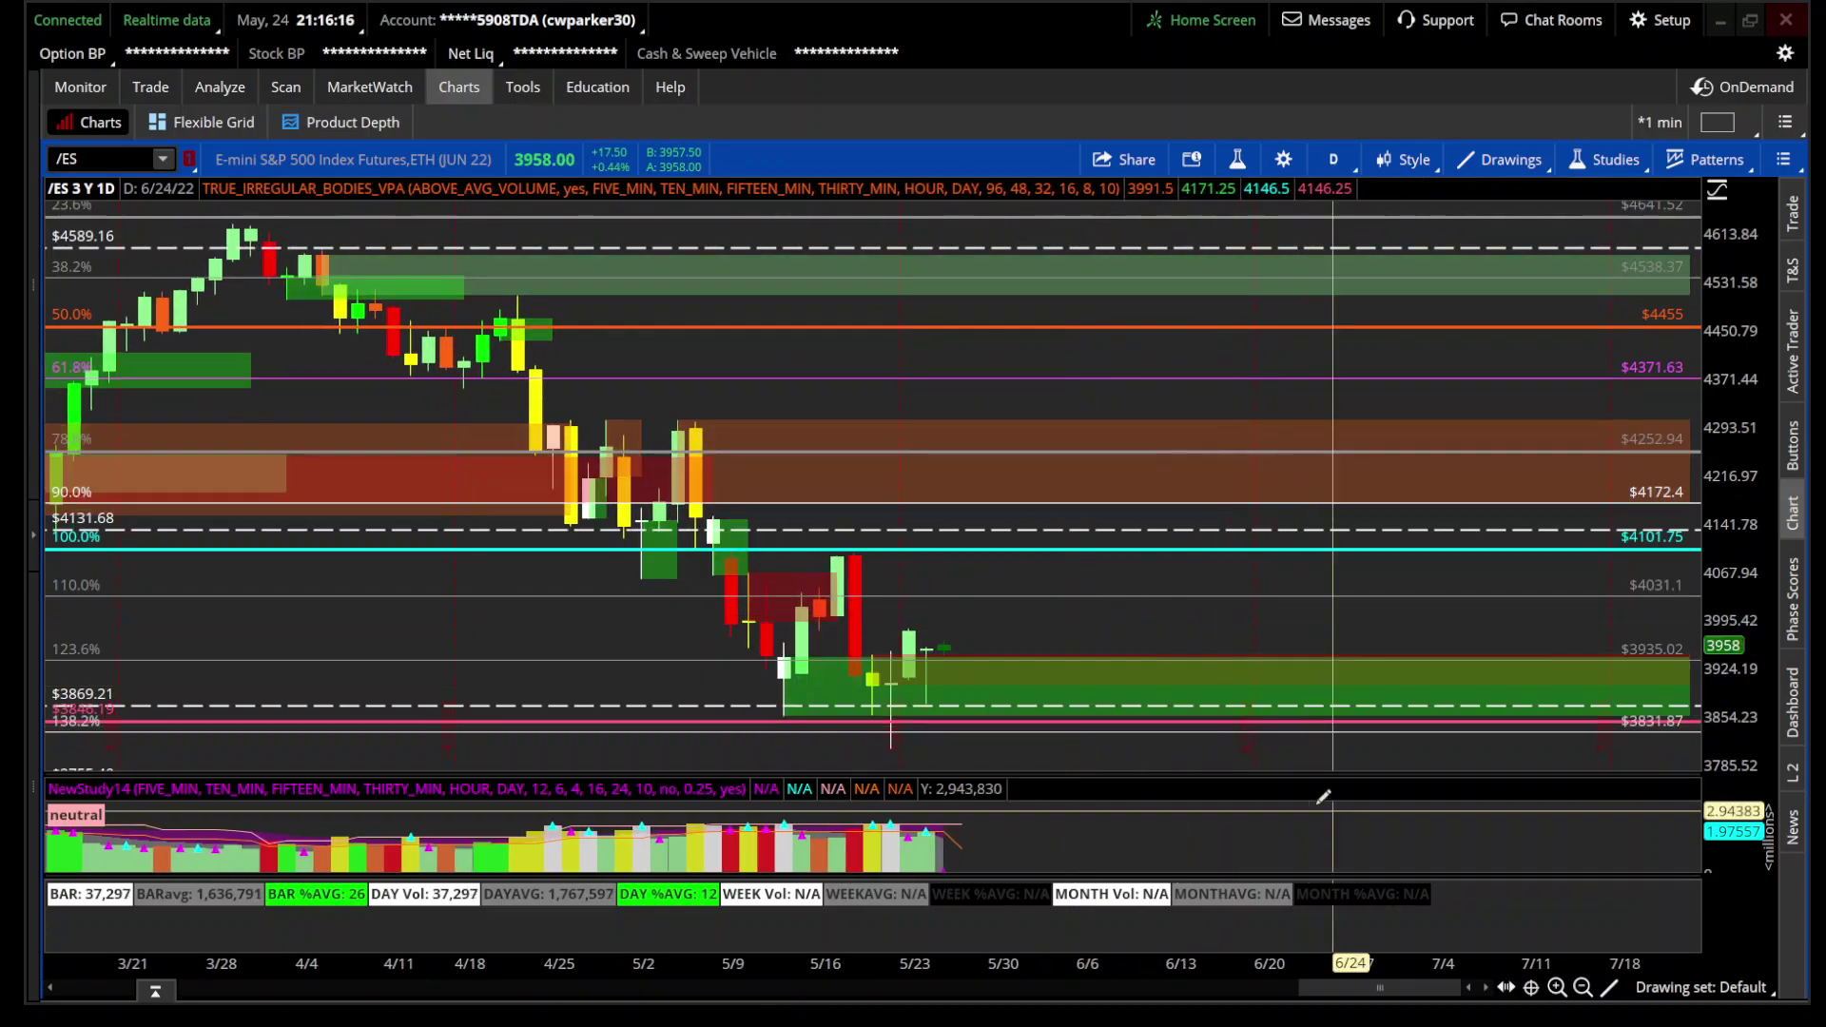
click(1582, 988)
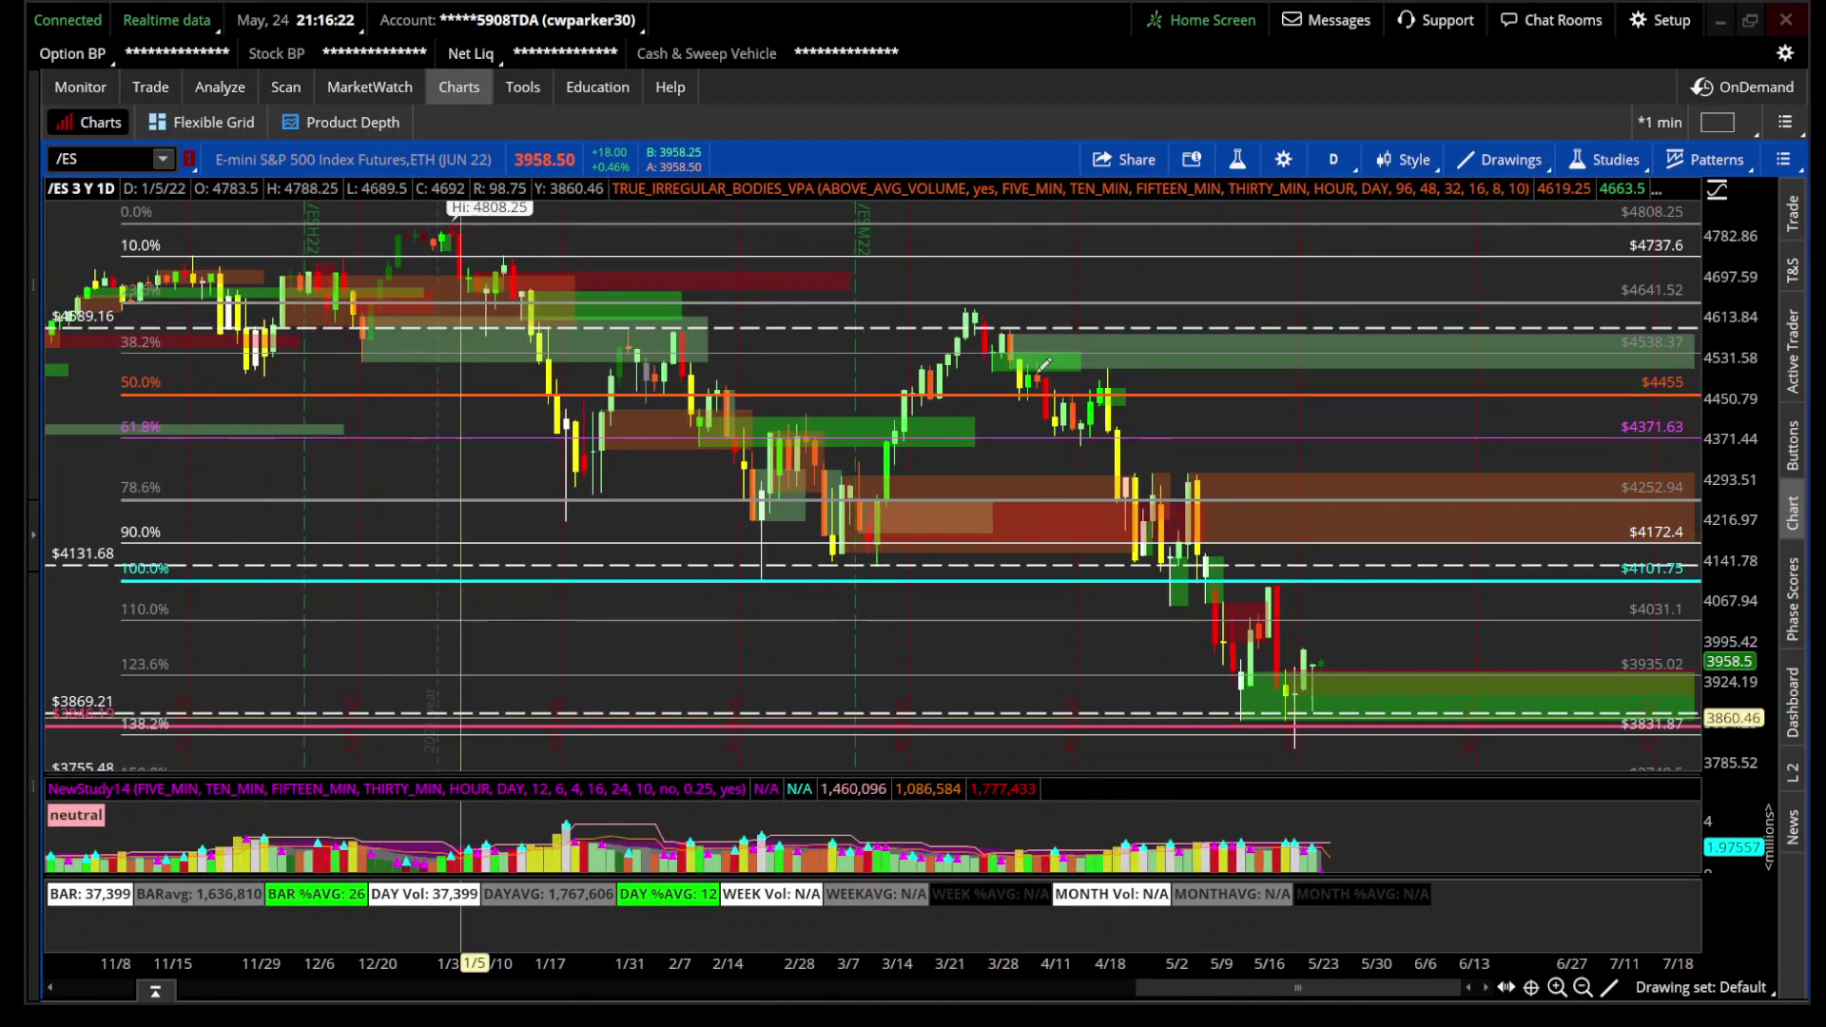
drag(933, 399, 1812, 466)
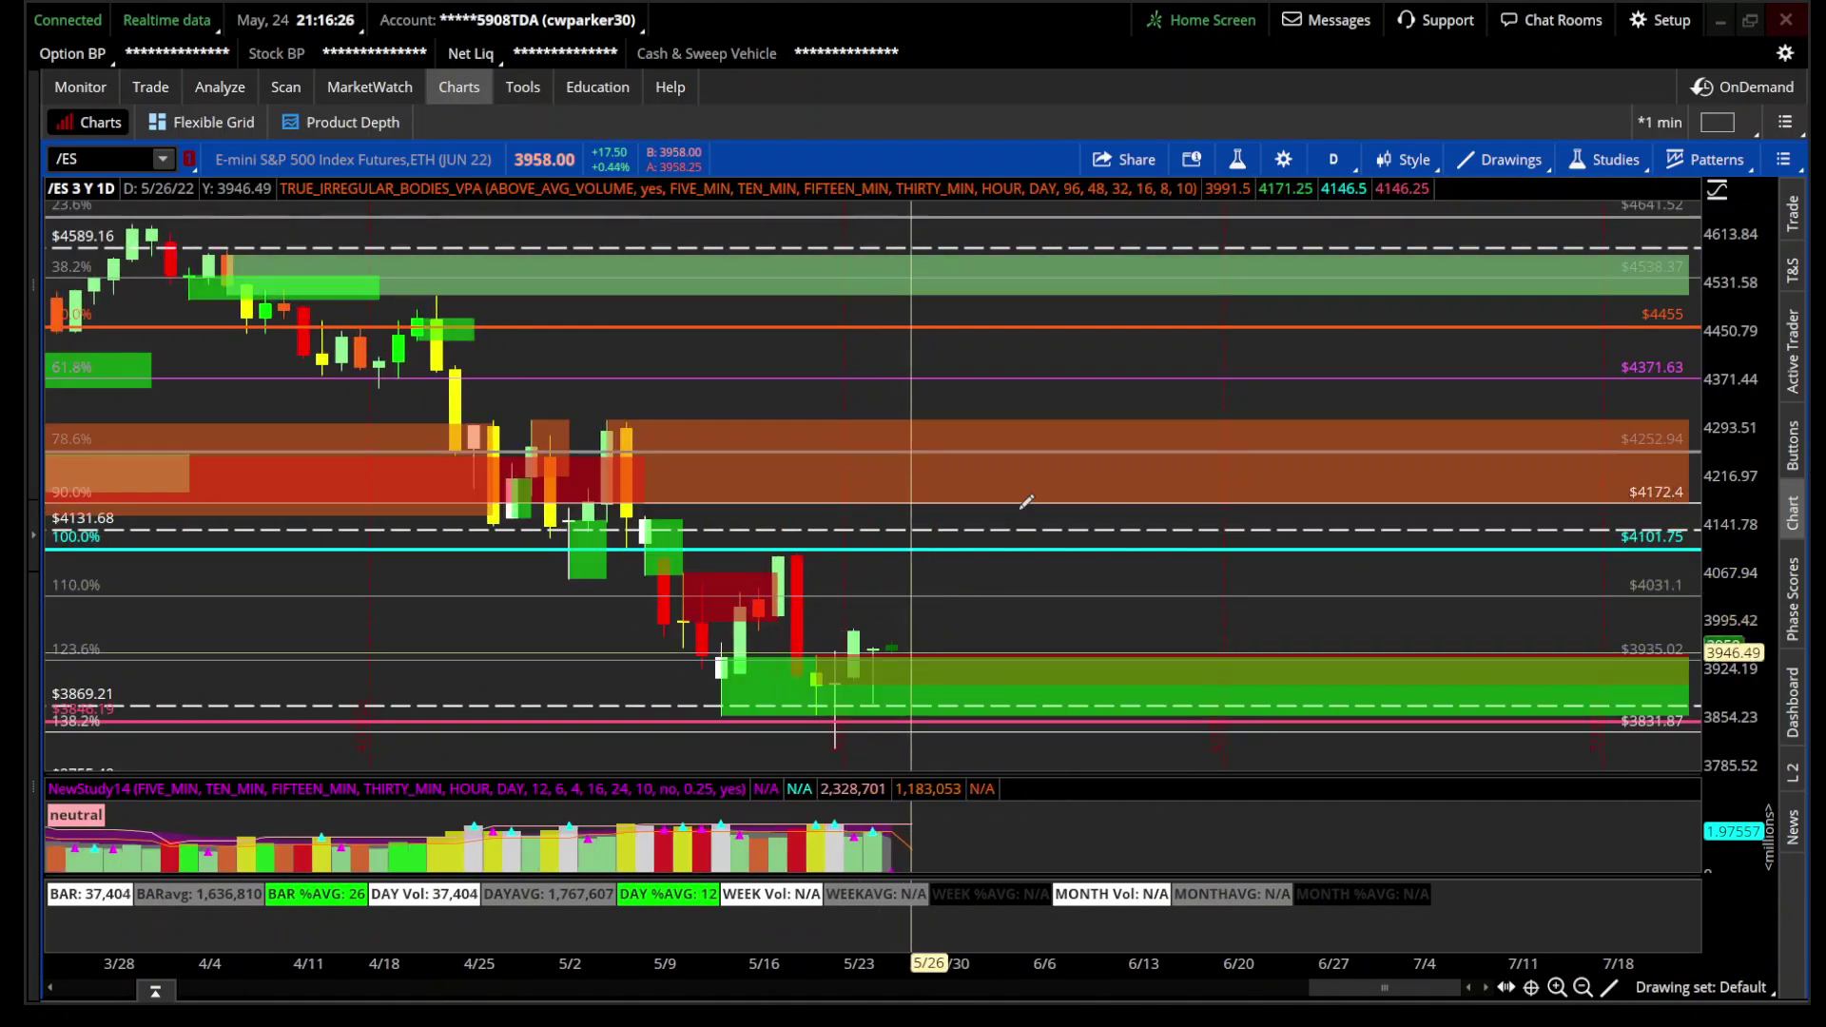
click(1332, 159)
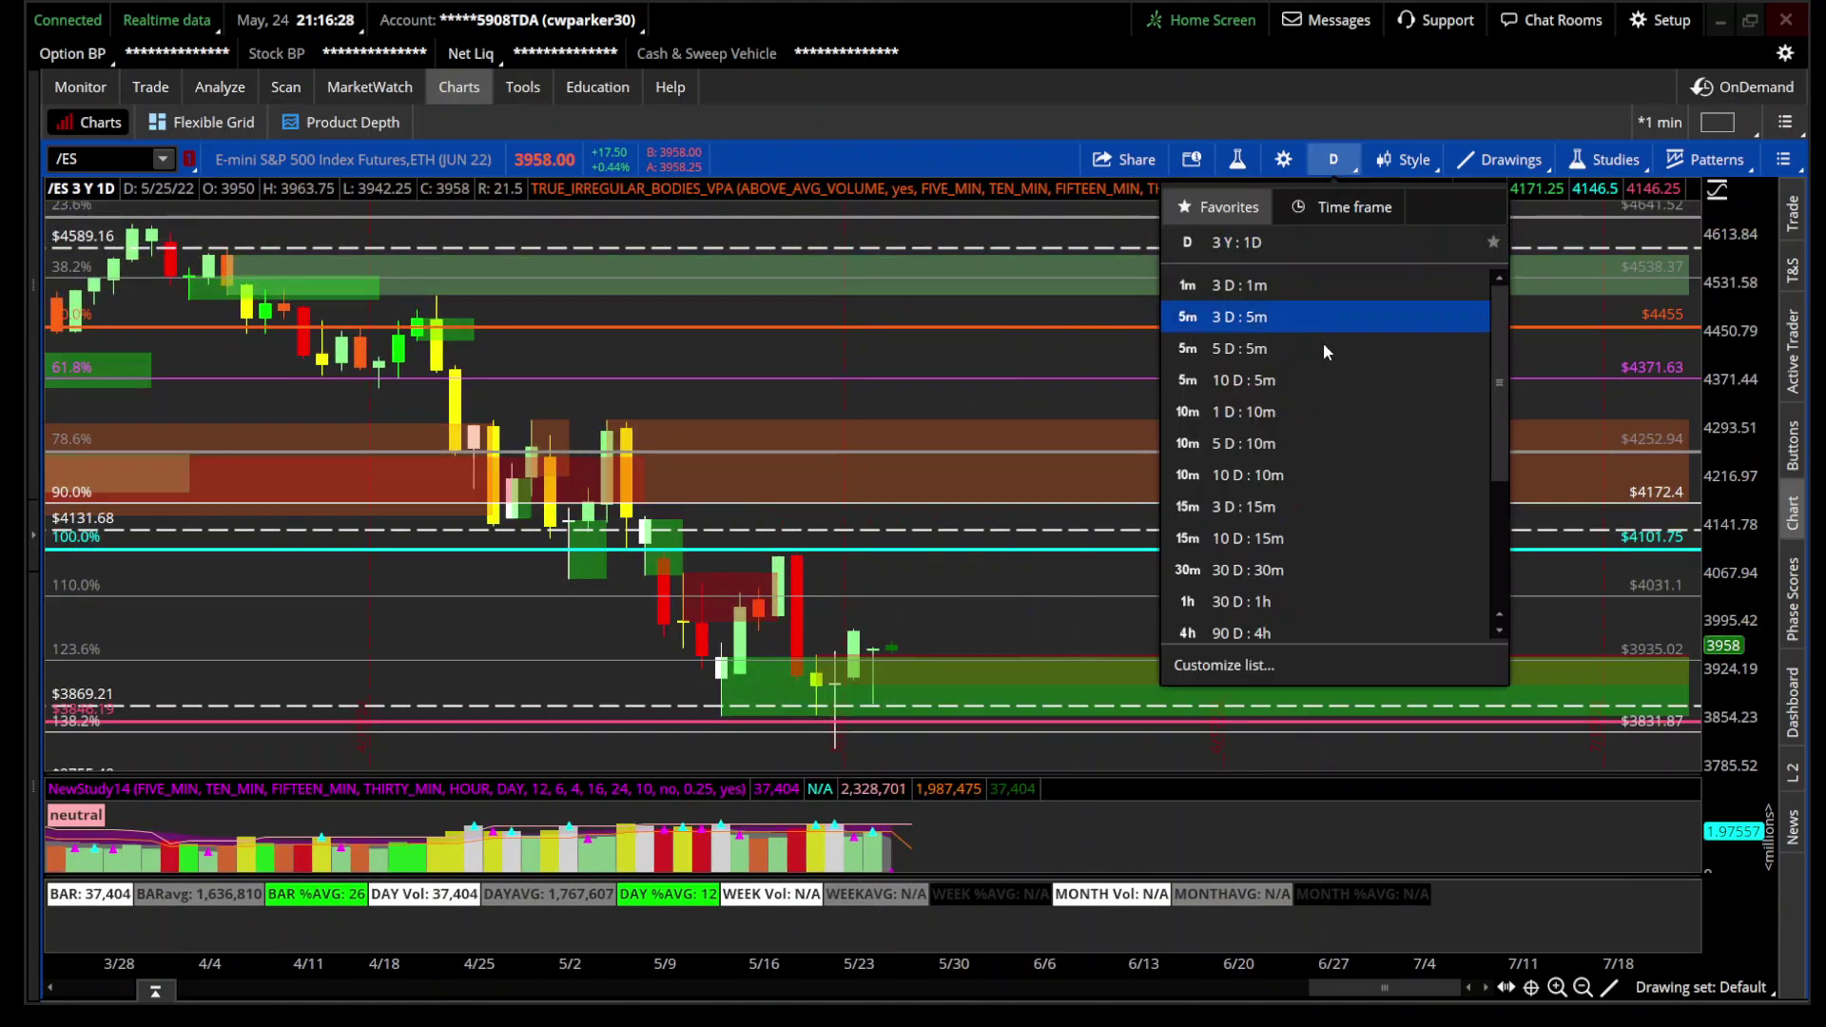
click(1370, 536)
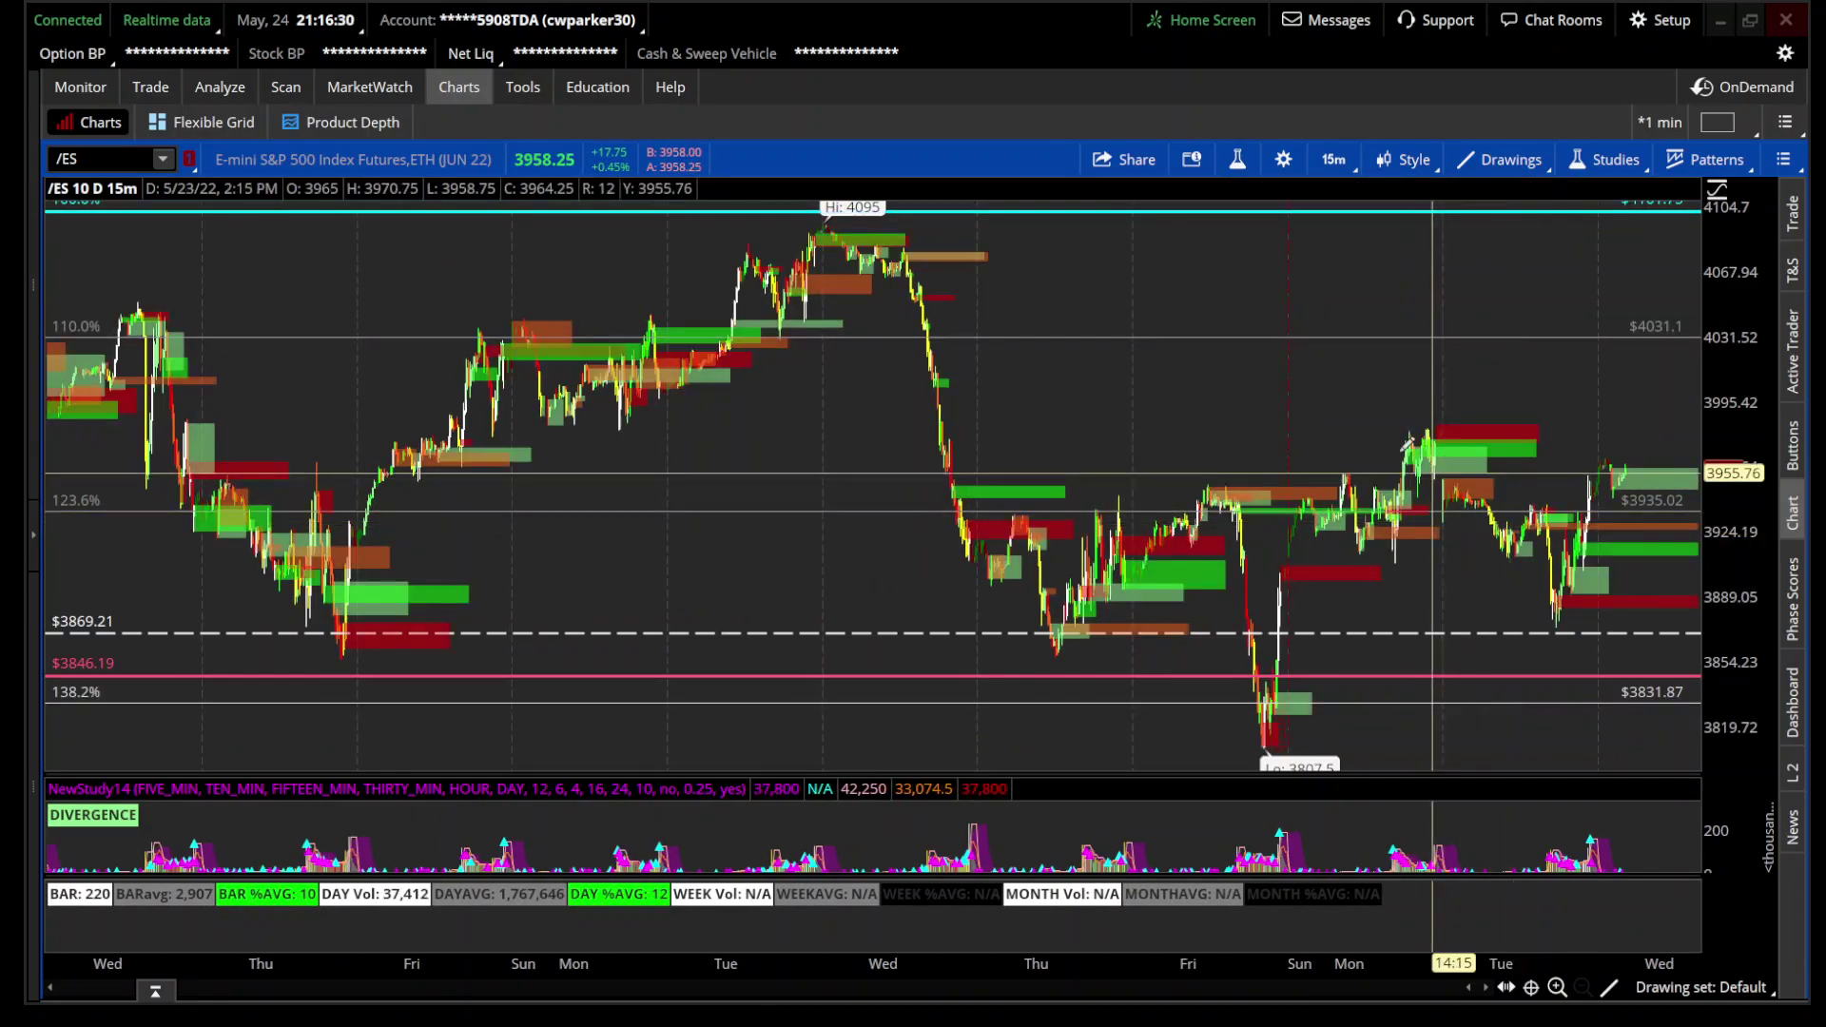
drag(1753, 459, 1386, 460)
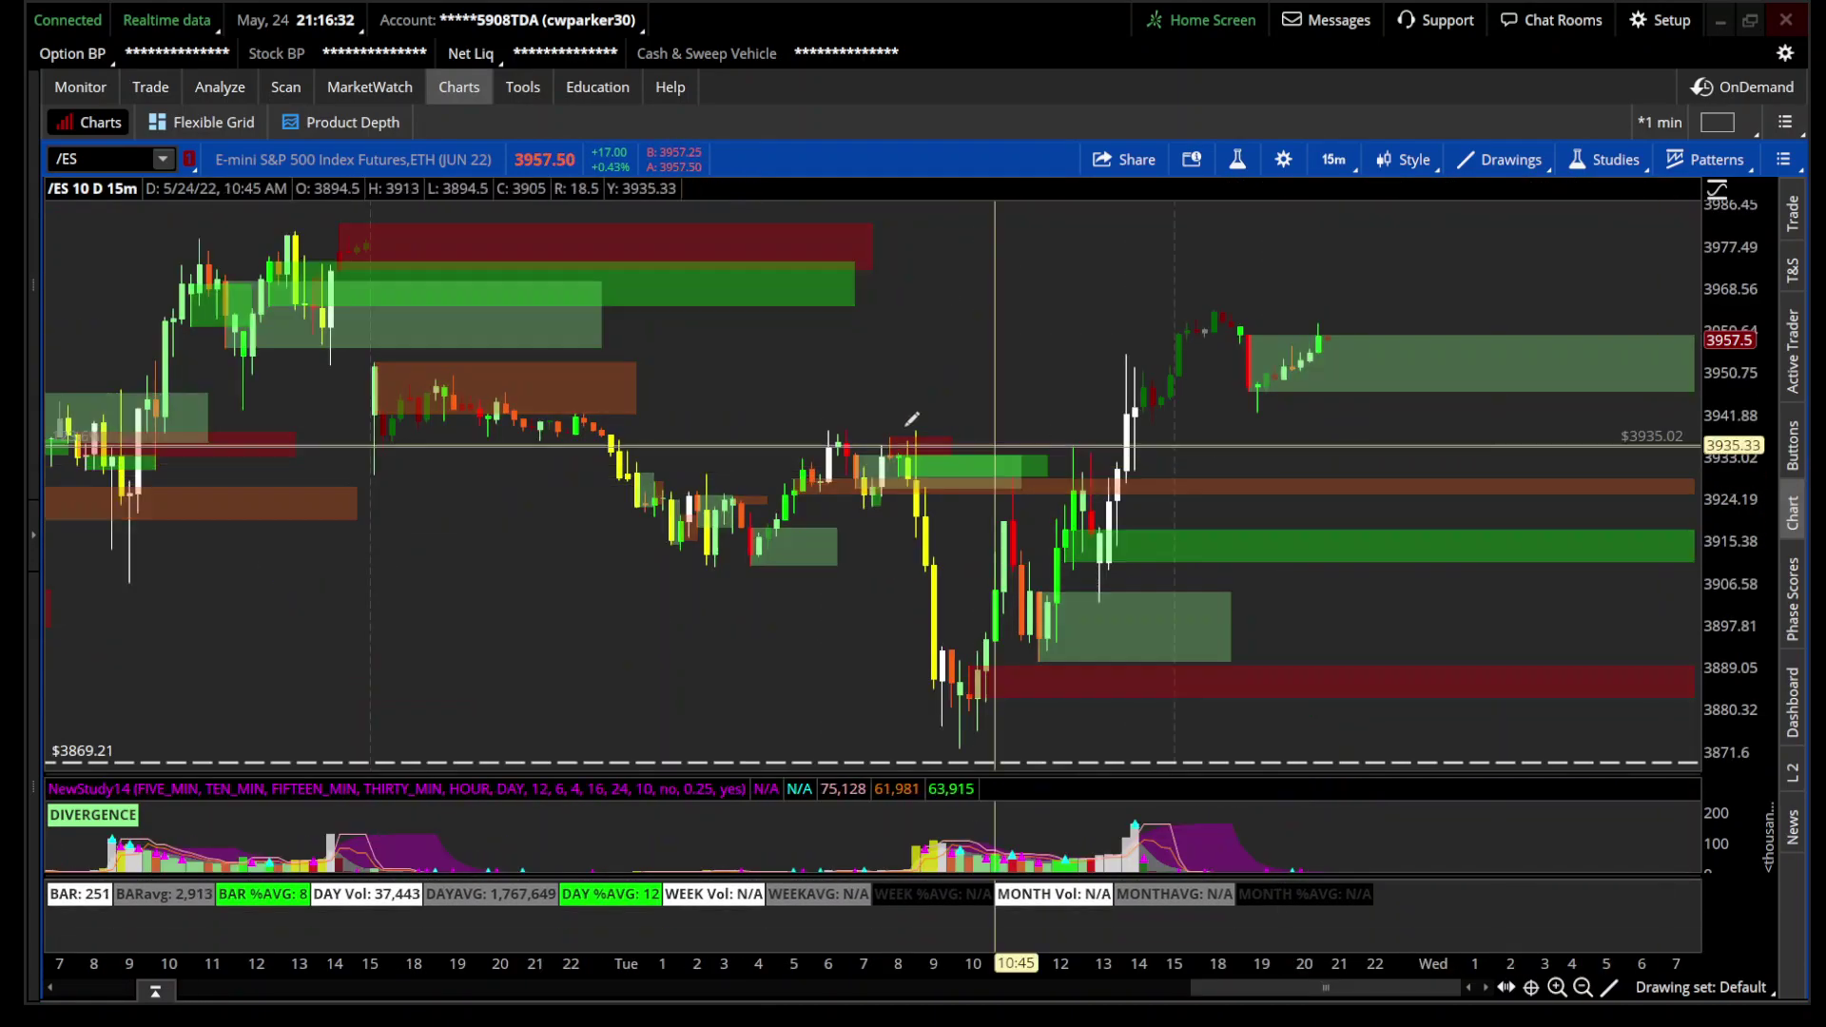
drag(1055, 406, 857, 409)
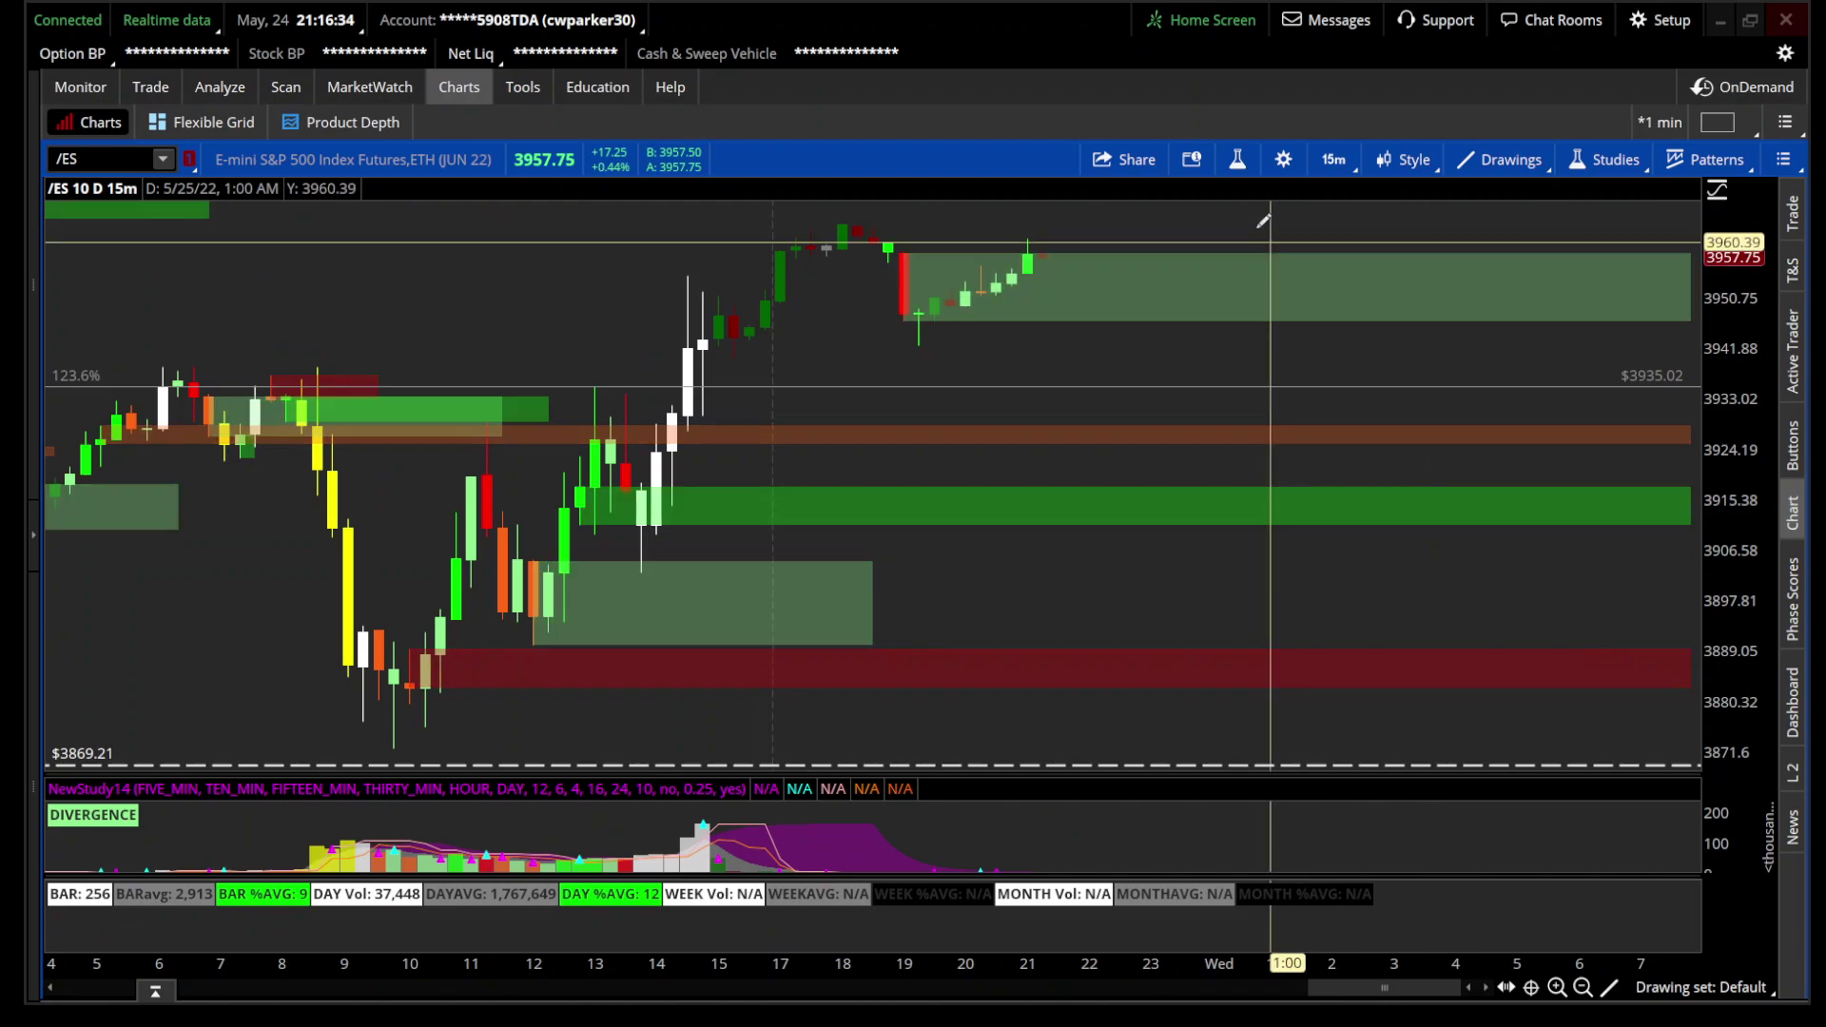
Step: Review the time frame and length inputs of the TRUE_IRREGULAR_BODIES_VPA study, then close its settings without saving
click(1238, 158)
click(1436, 291)
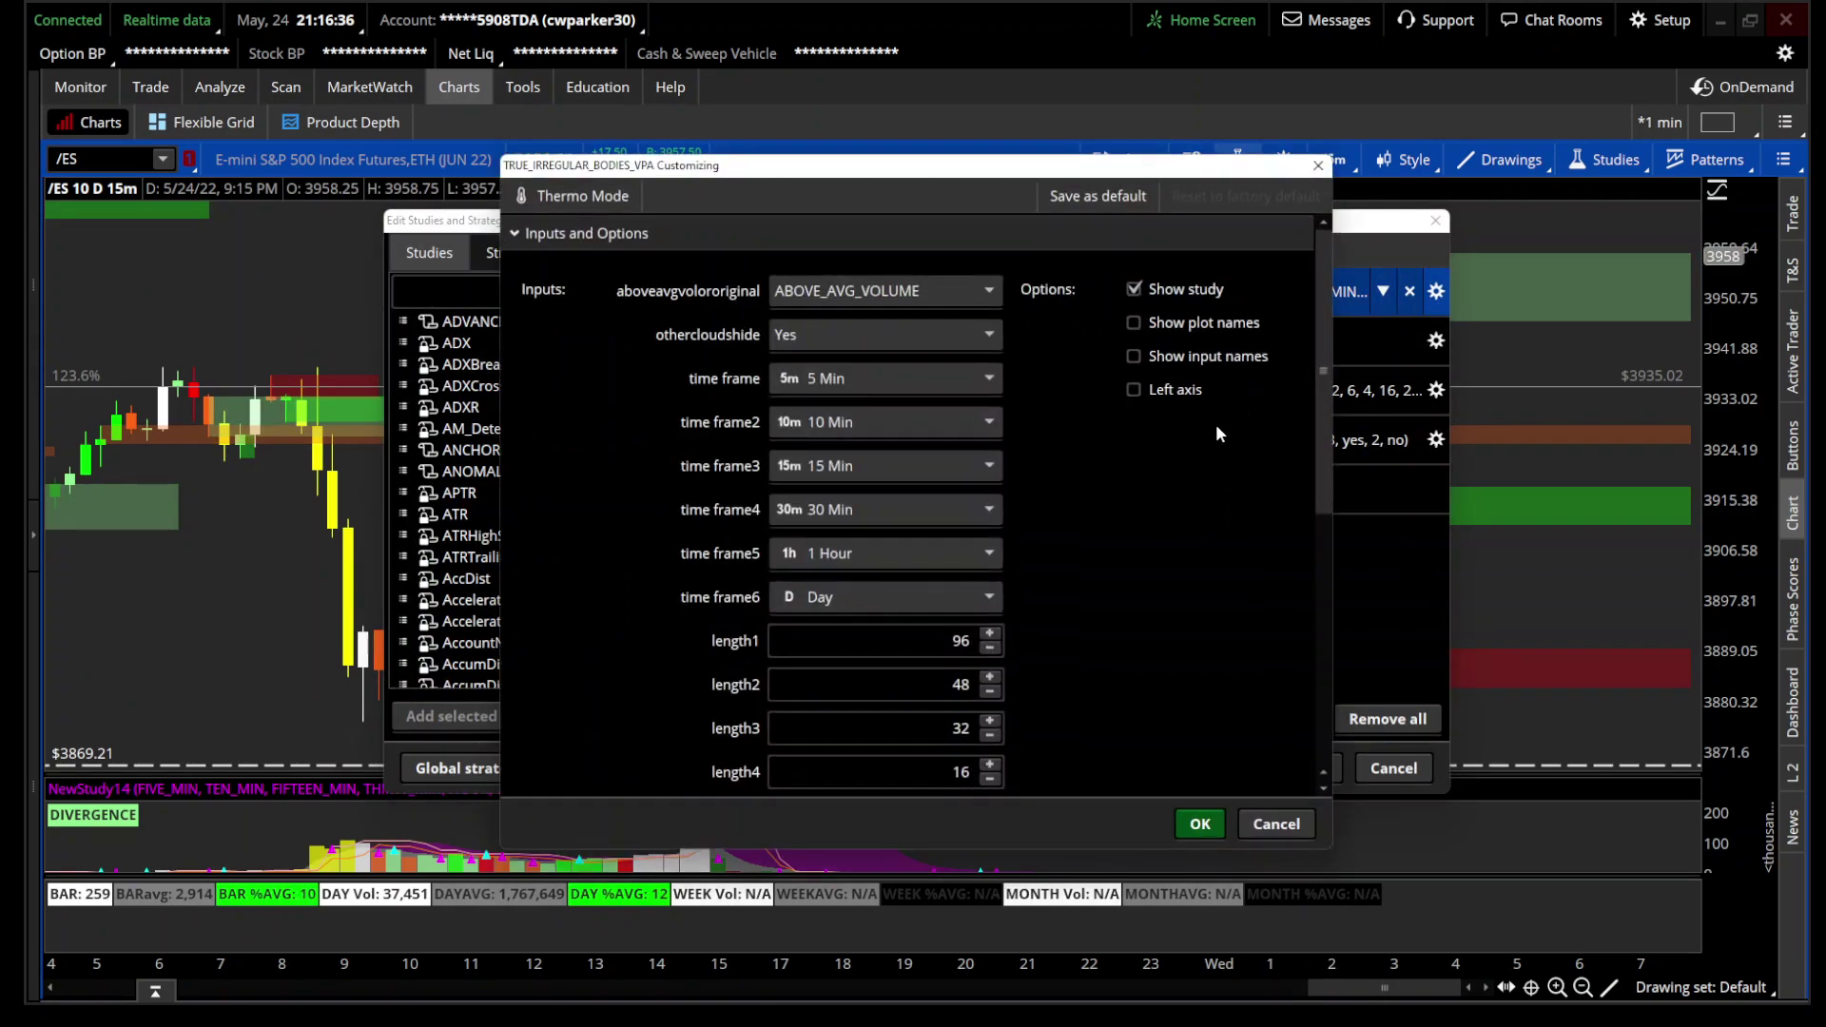
scroll(1111, 422, down, 2)
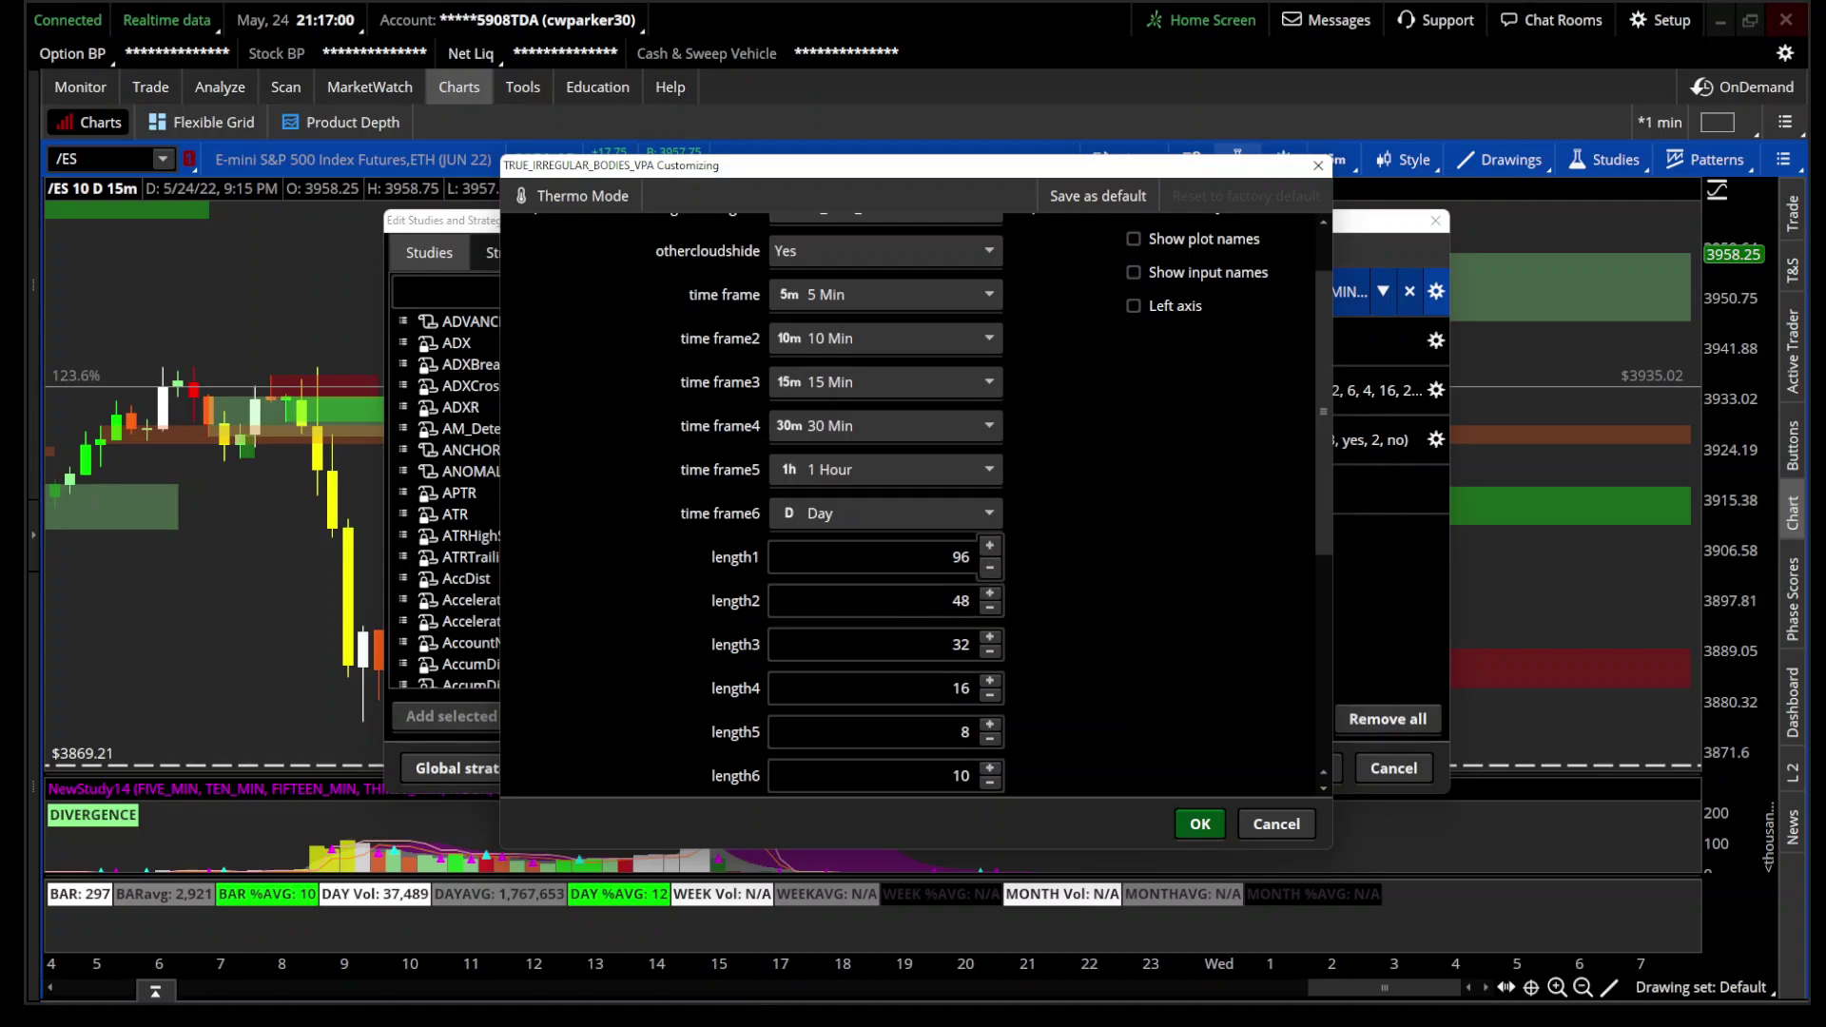
scroll(1187, 580, down, 2)
scroll(1187, 580, up, 2)
scroll(1187, 580, down, 1)
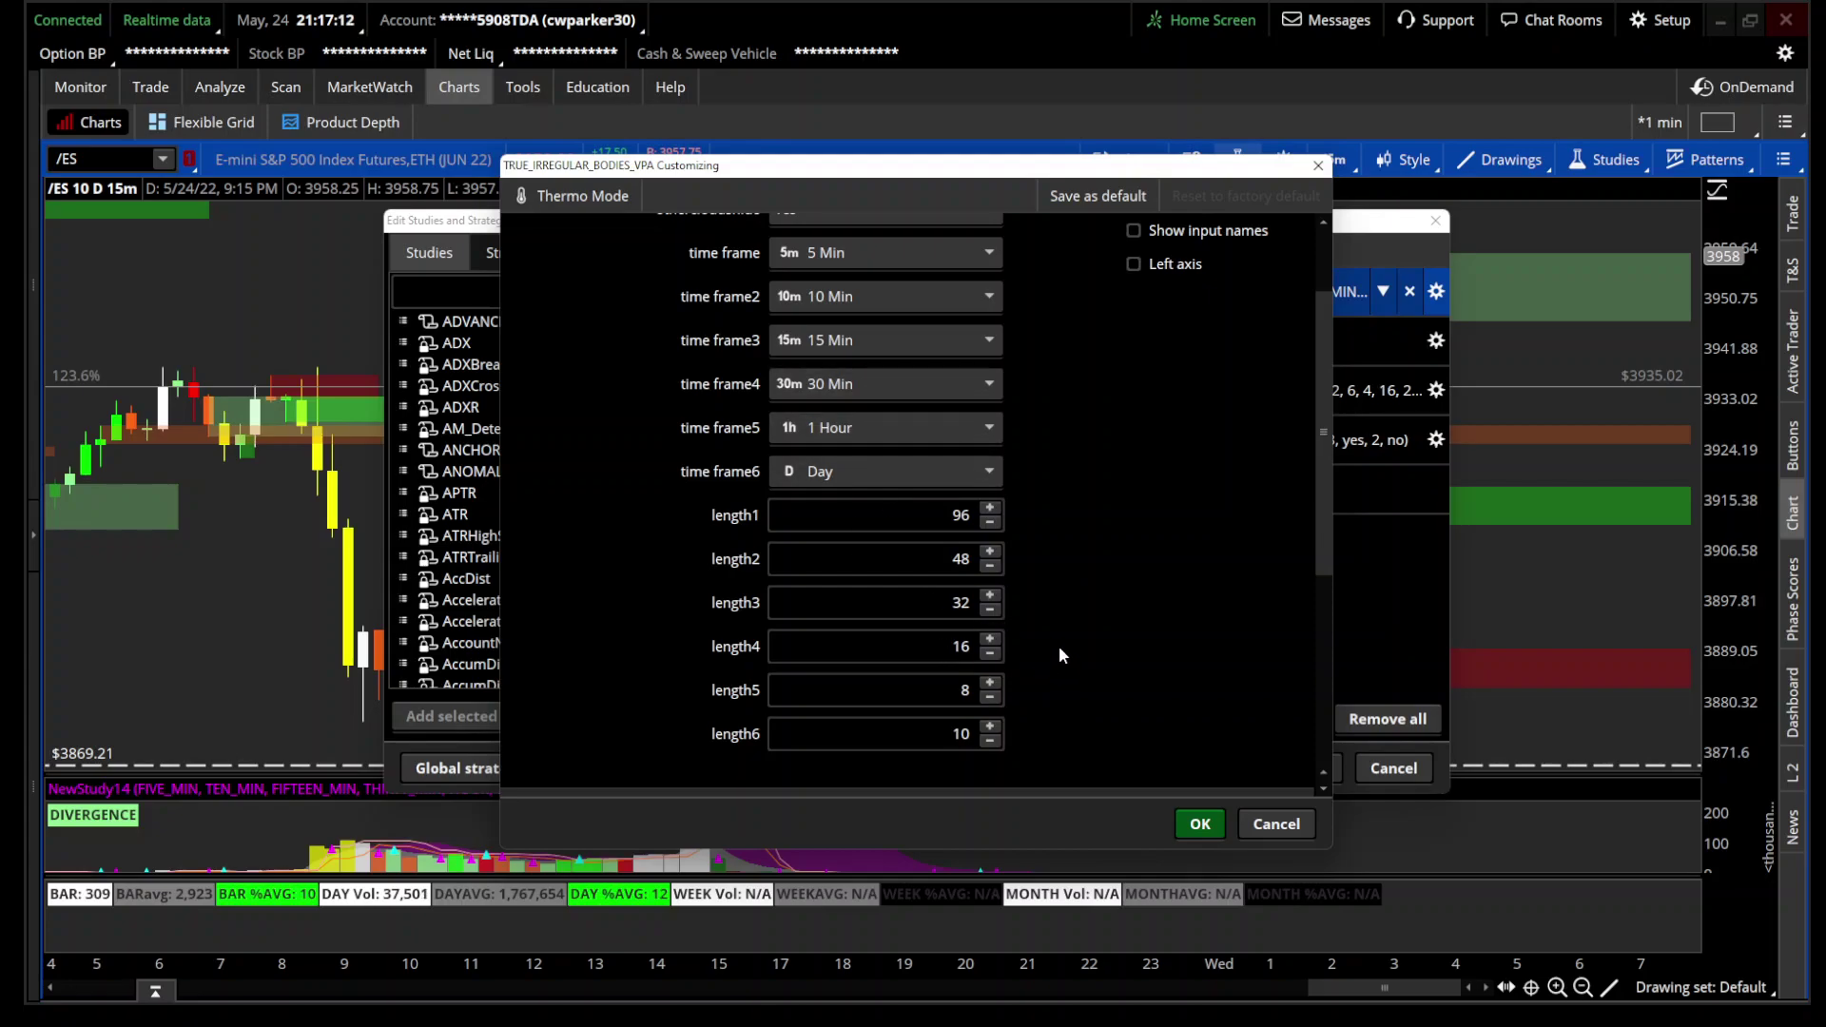
scroll(1059, 647, up, 2)
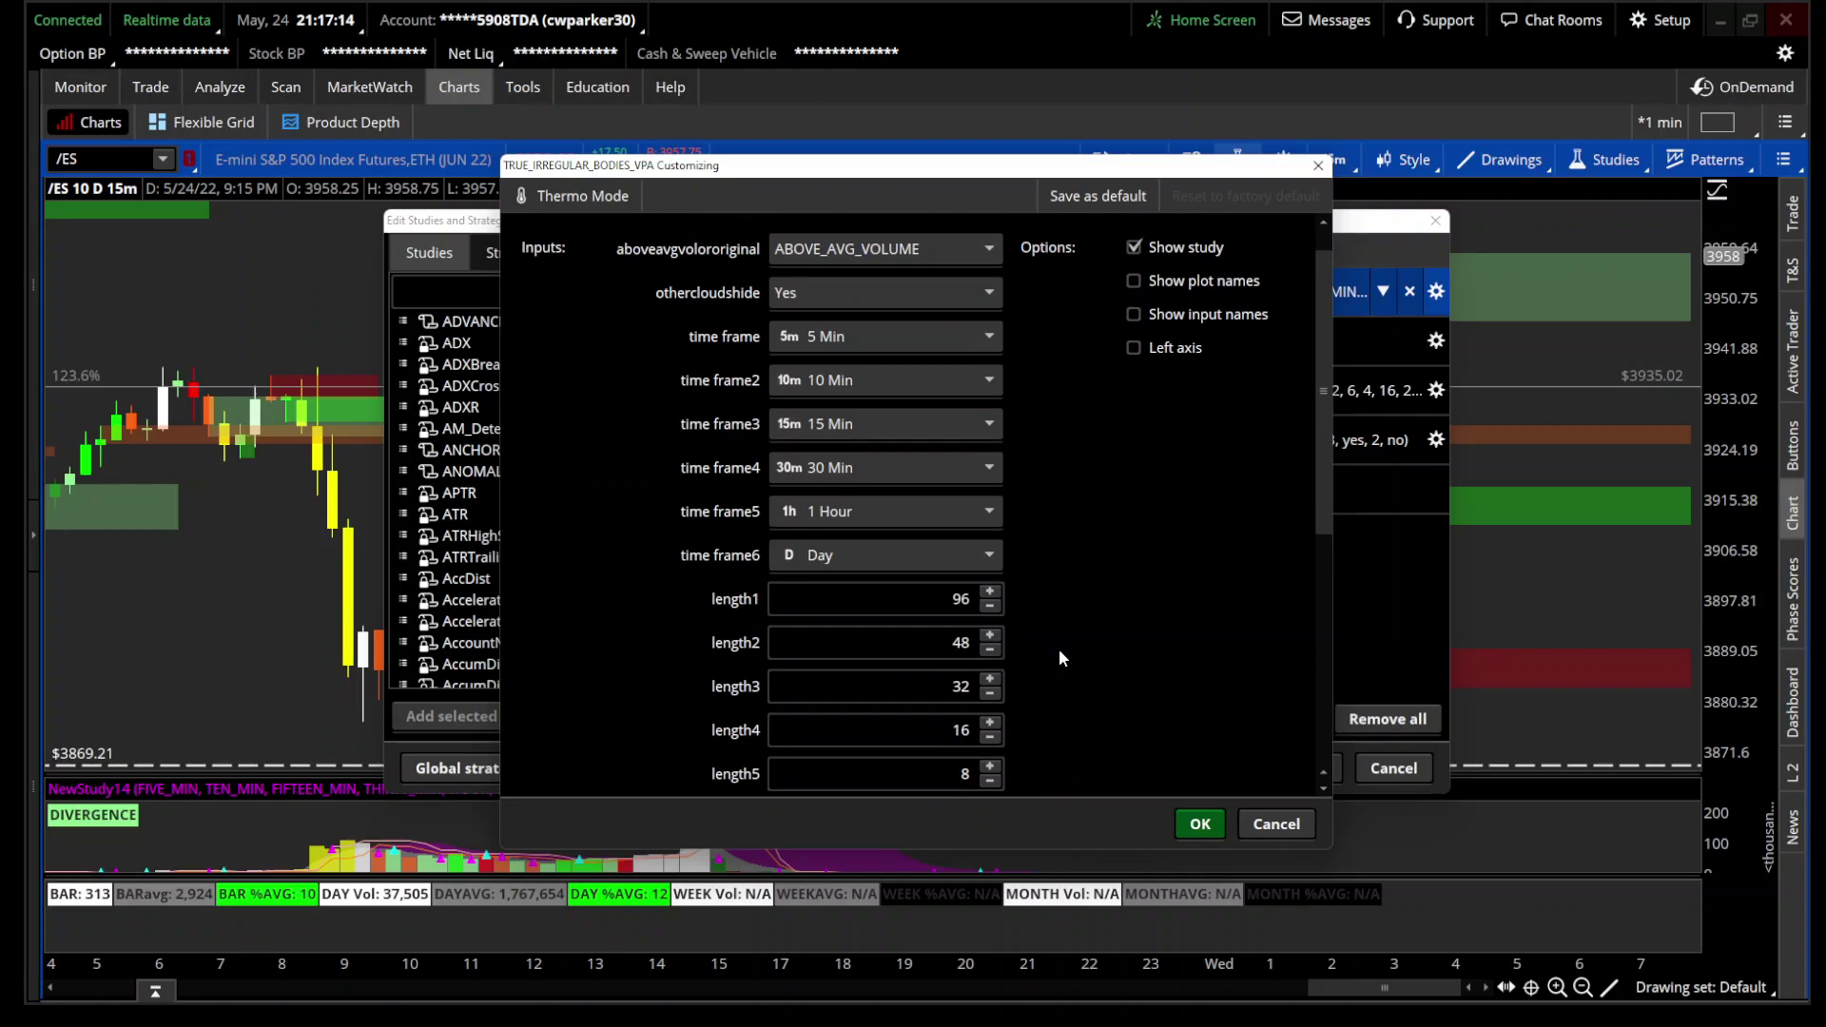
scroll(1059, 649, down, 3)
click(1276, 824)
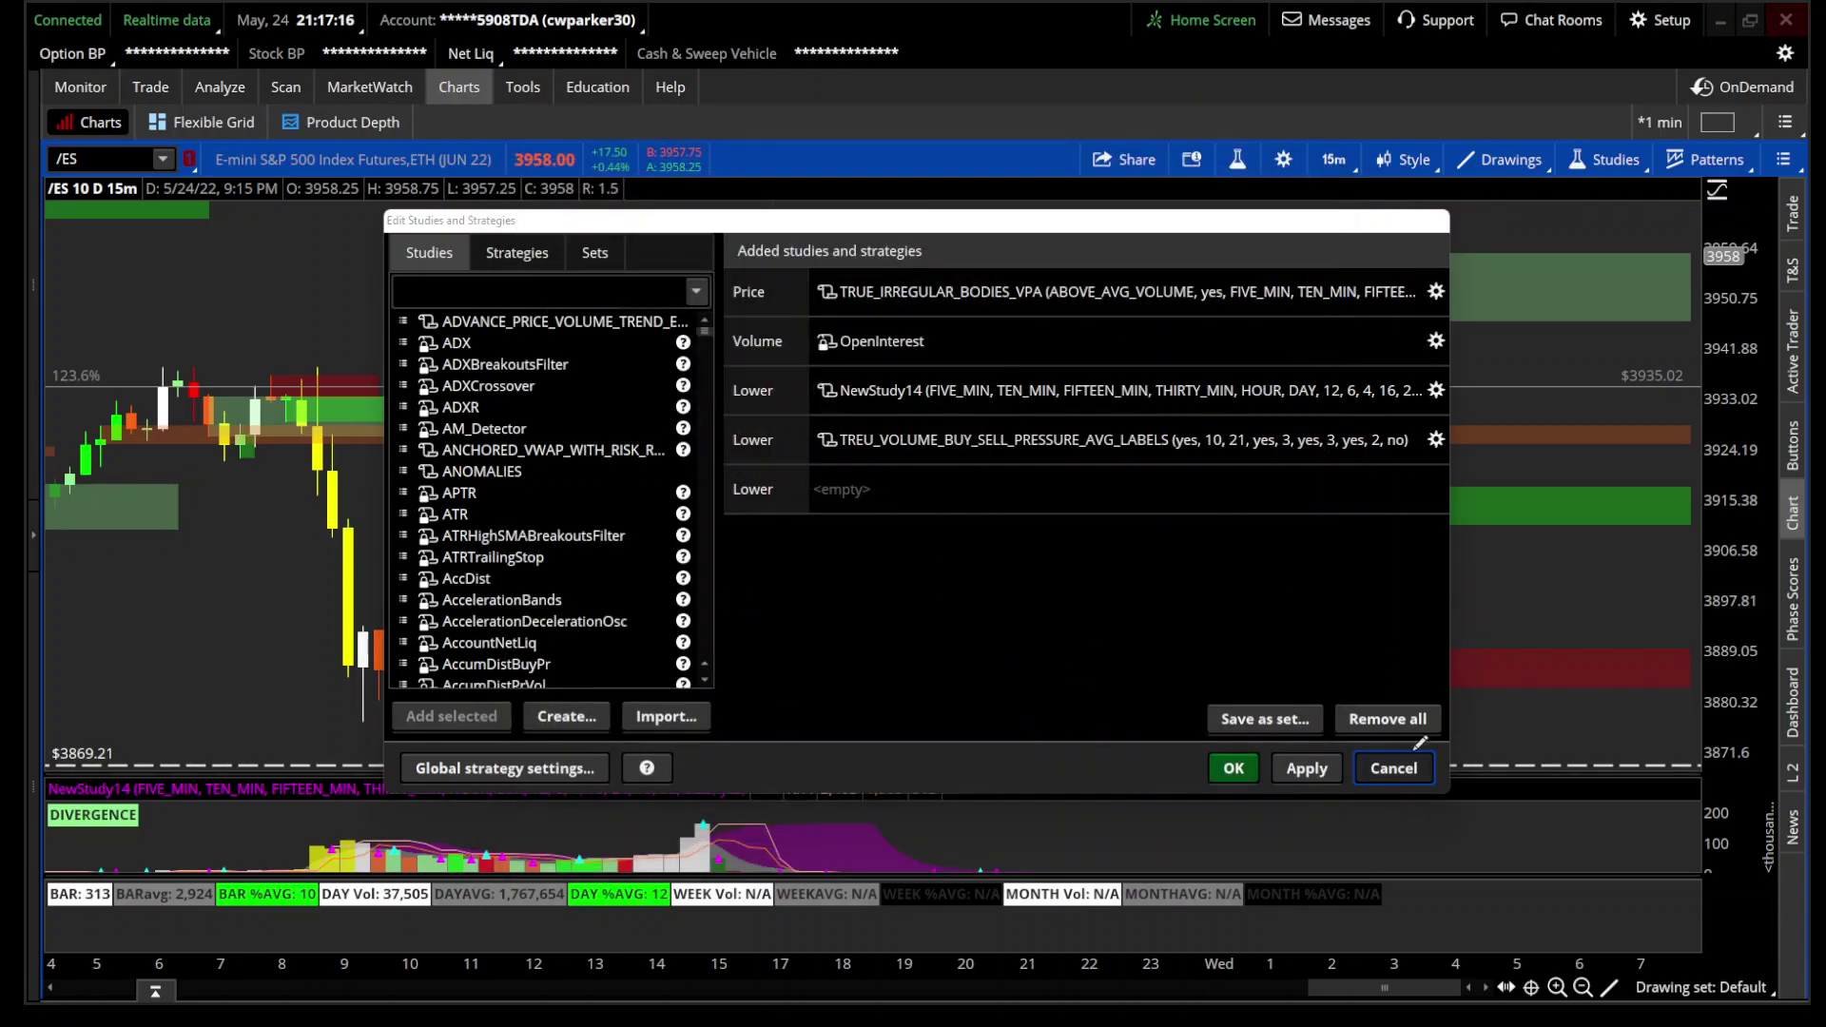
click(1394, 769)
Step: Inspect the script and input settings of the TREU_VOLUME_BUY_SELL_PRESSURE_AVG_LABELS study, then close them without saving
click(1237, 159)
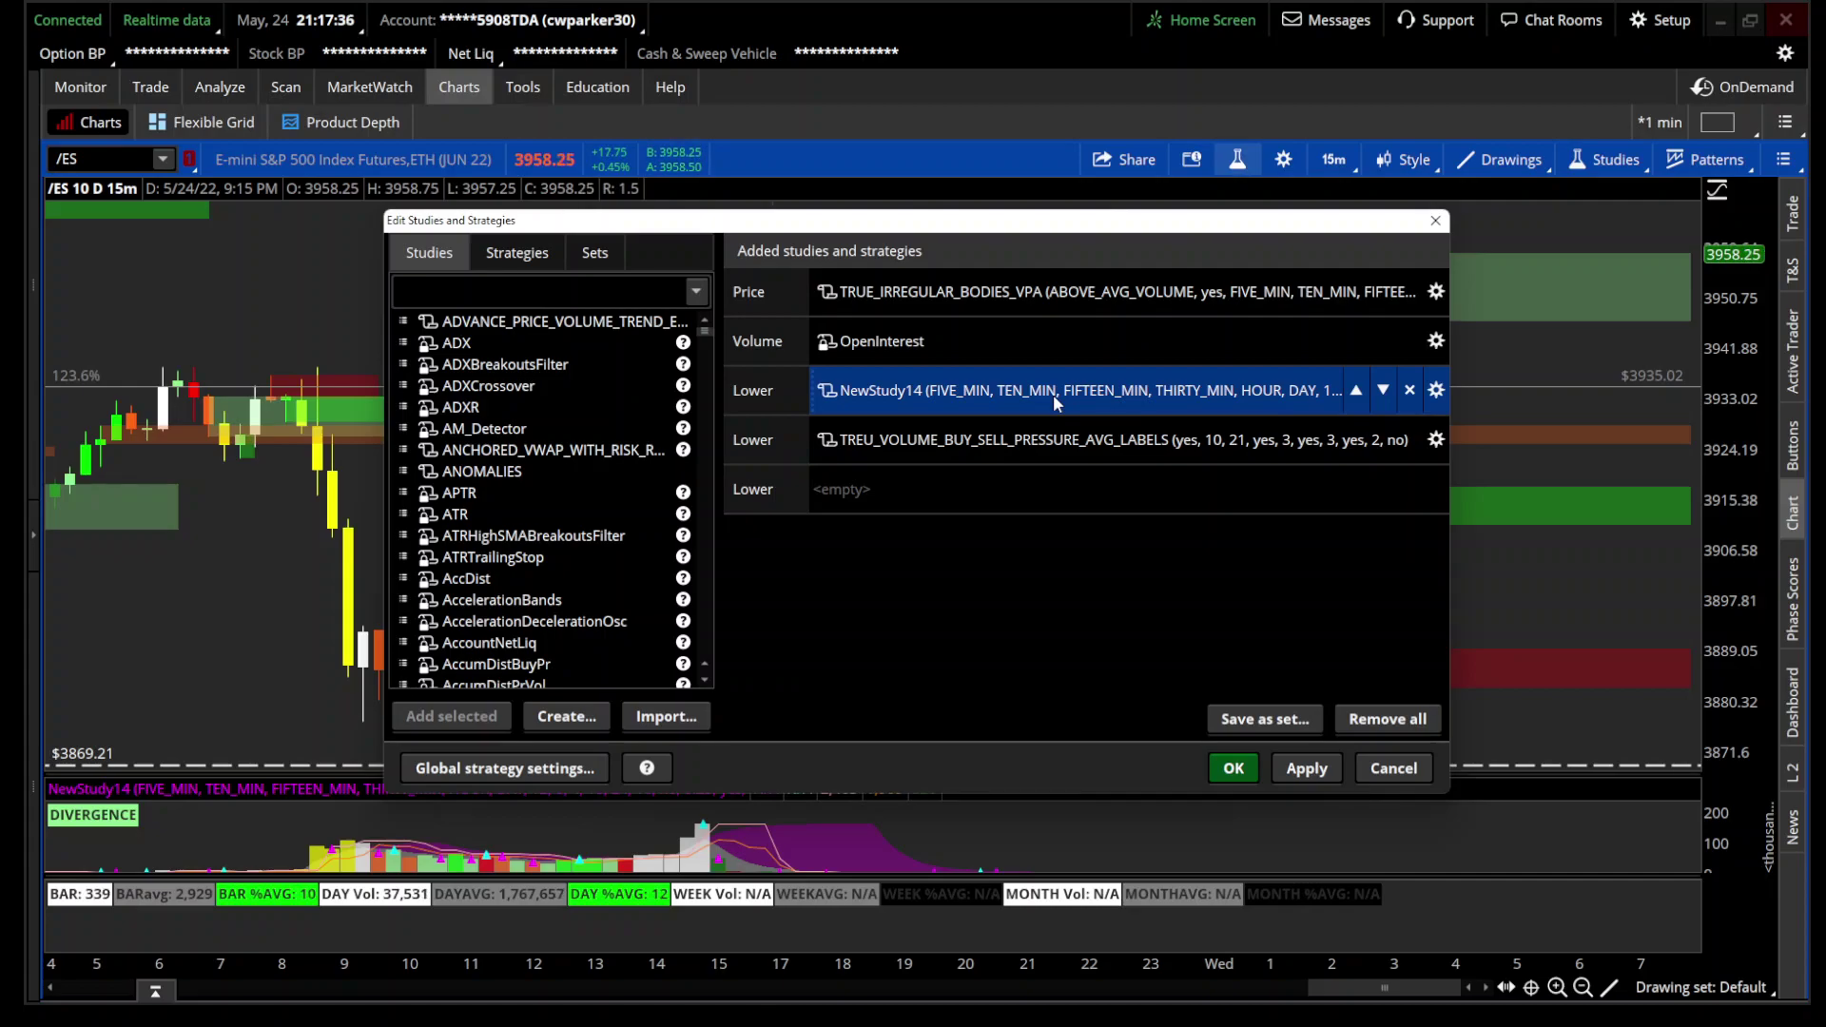
click(1129, 458)
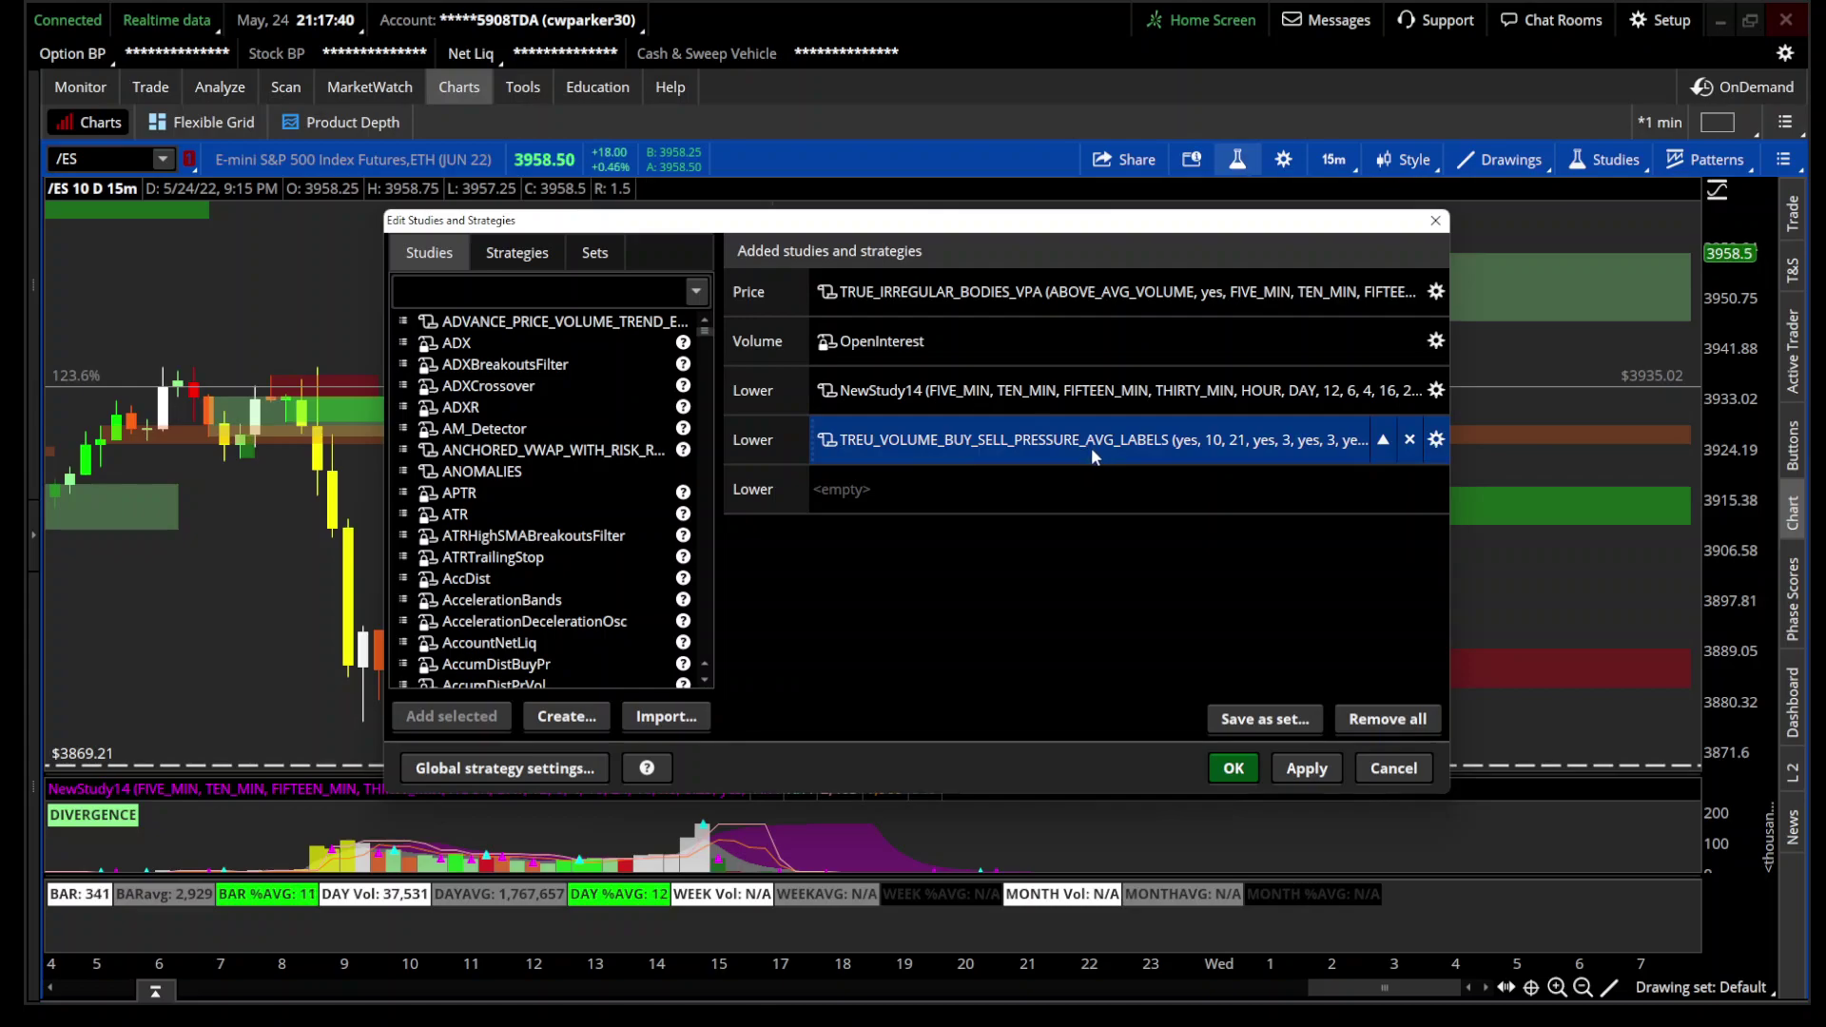
right_click(1093, 453)
click(1153, 506)
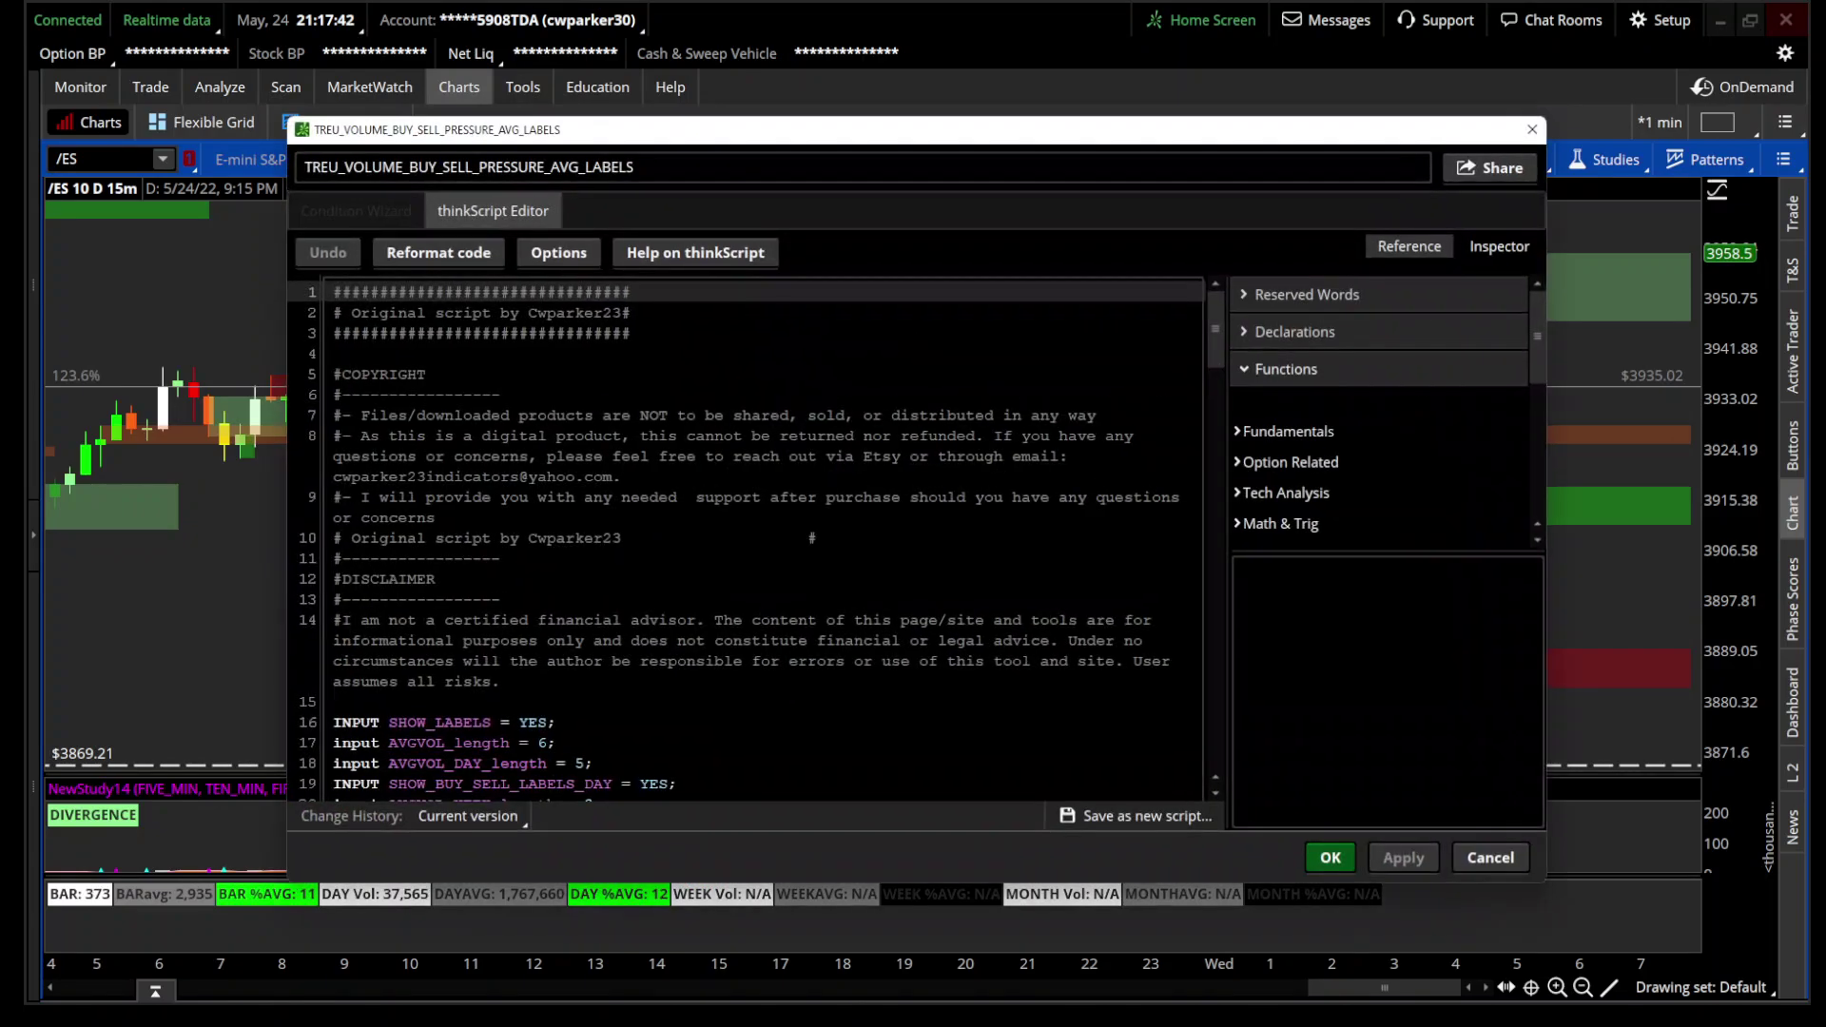
click(1489, 859)
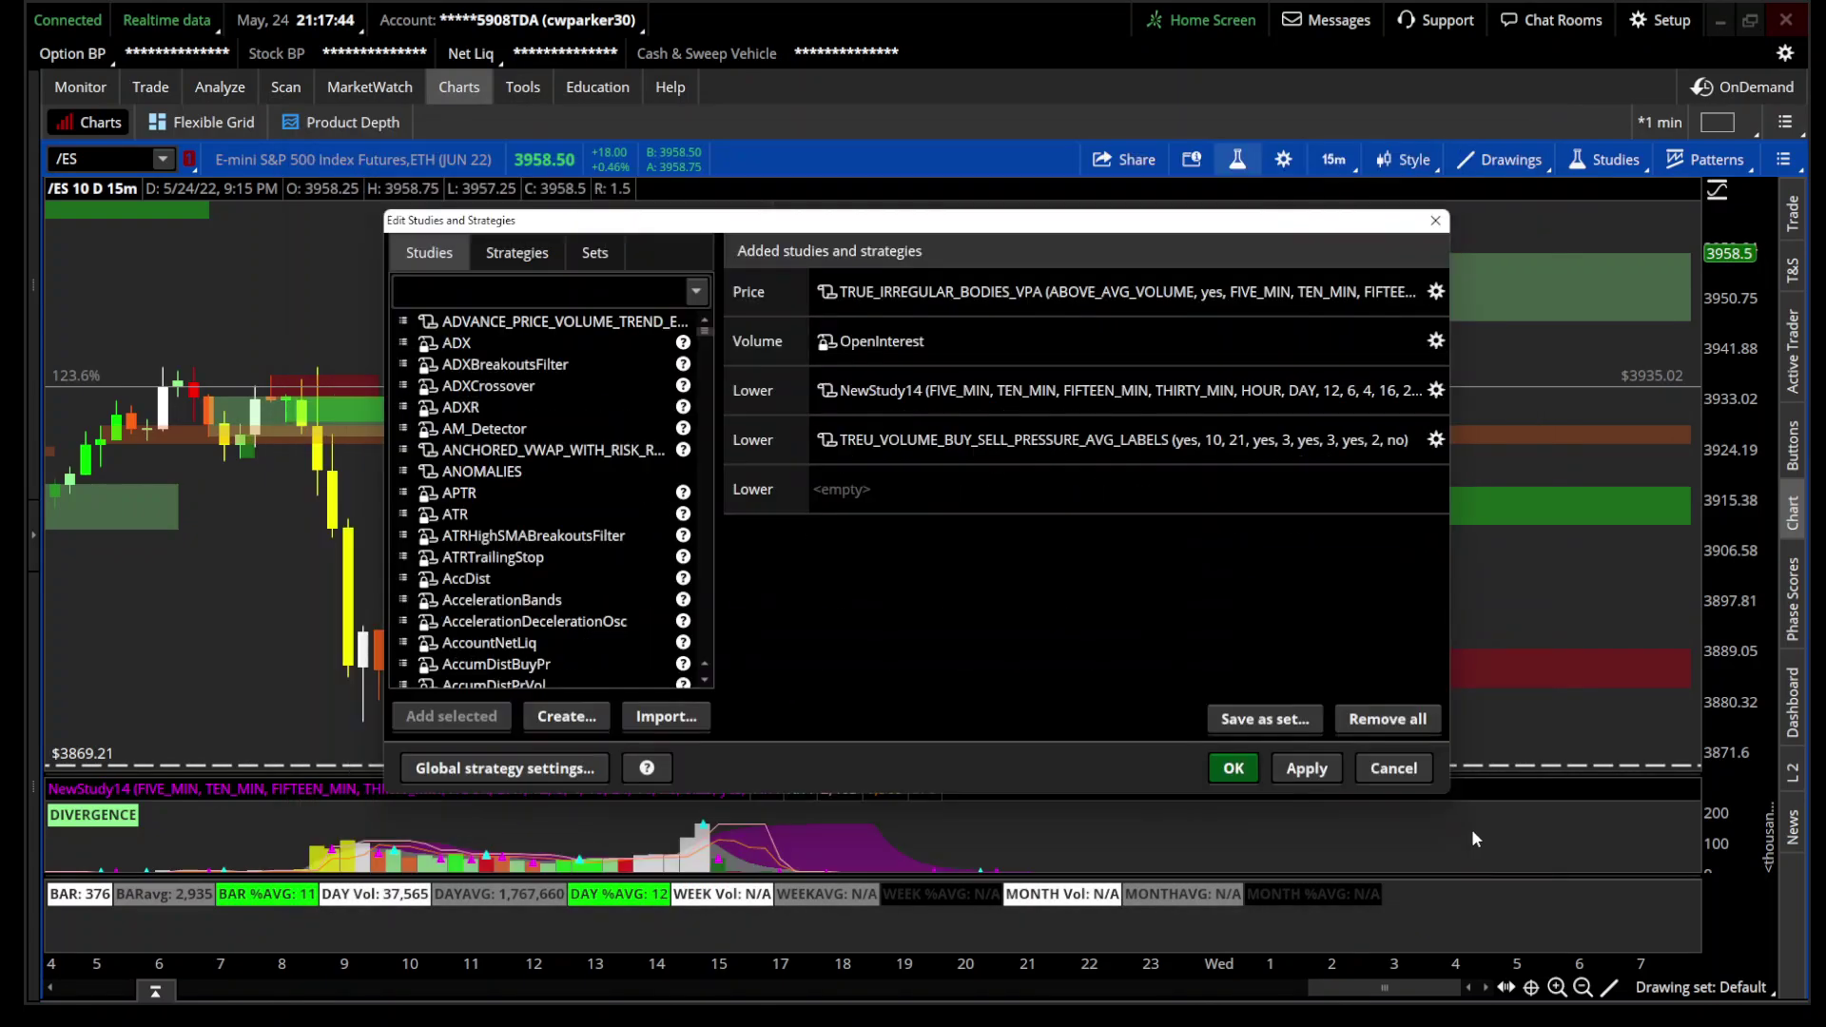
click(1434, 441)
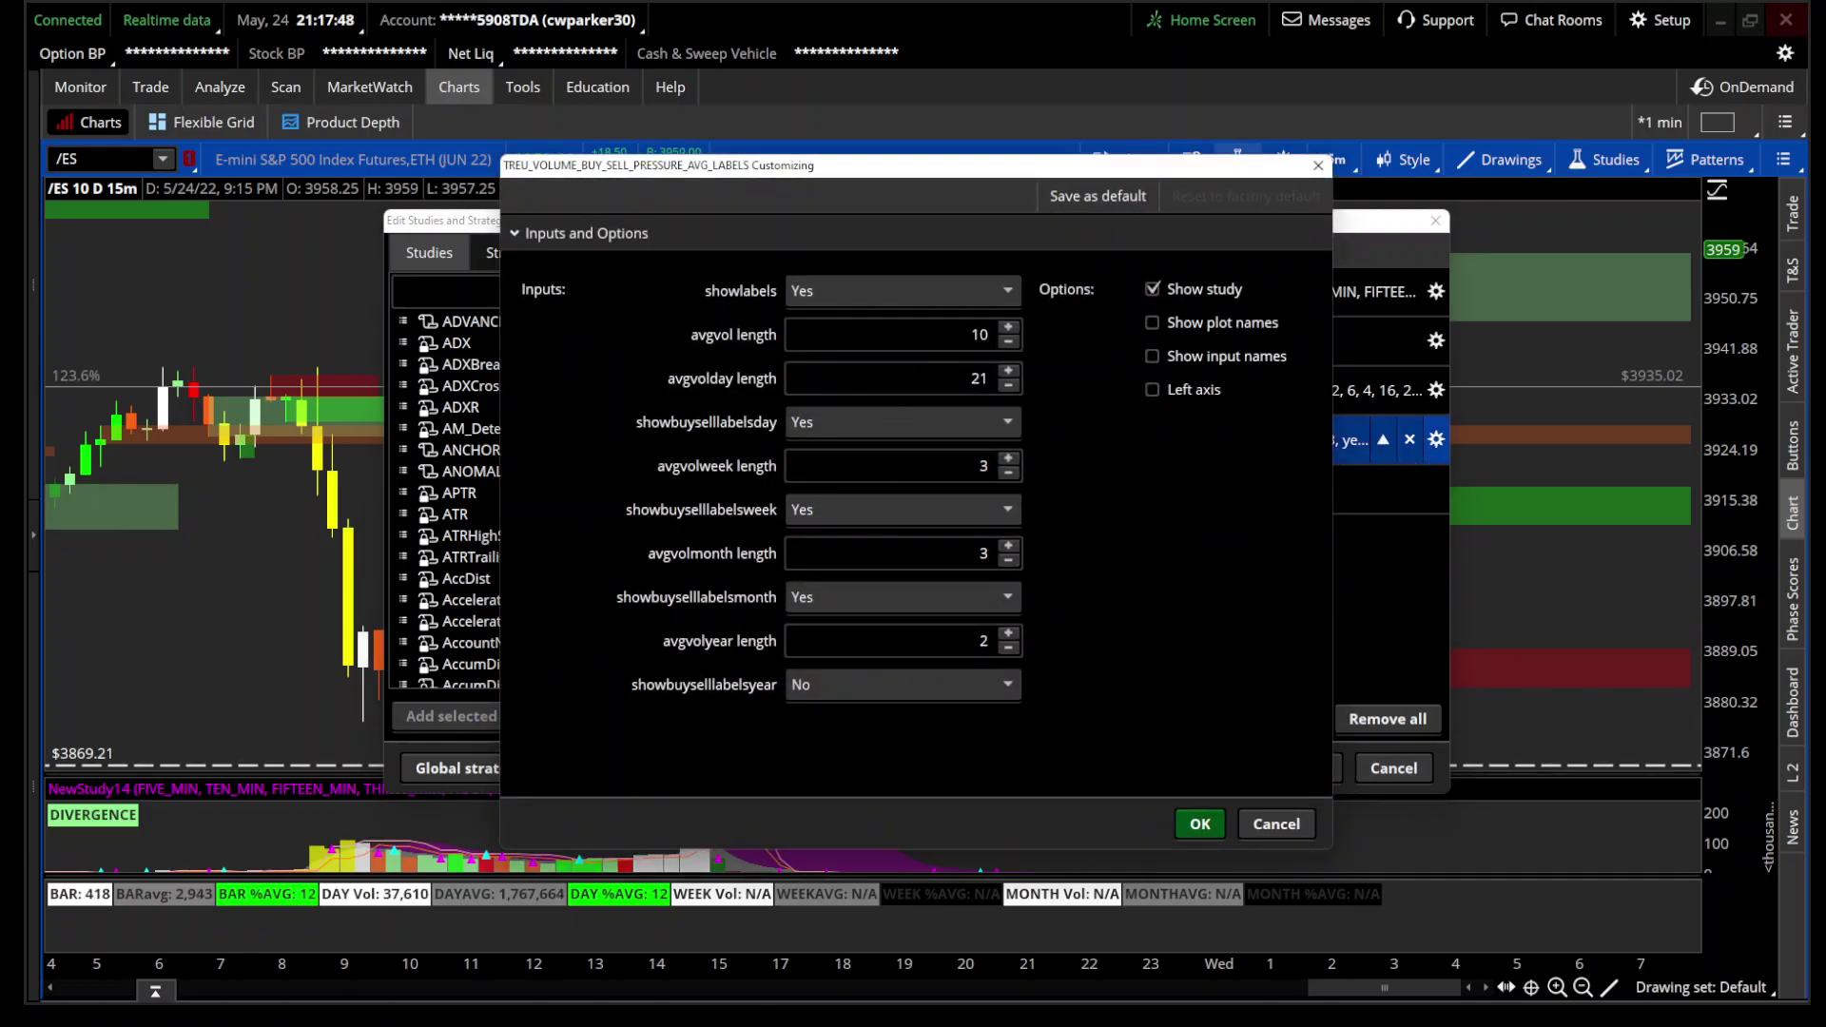
click(1275, 823)
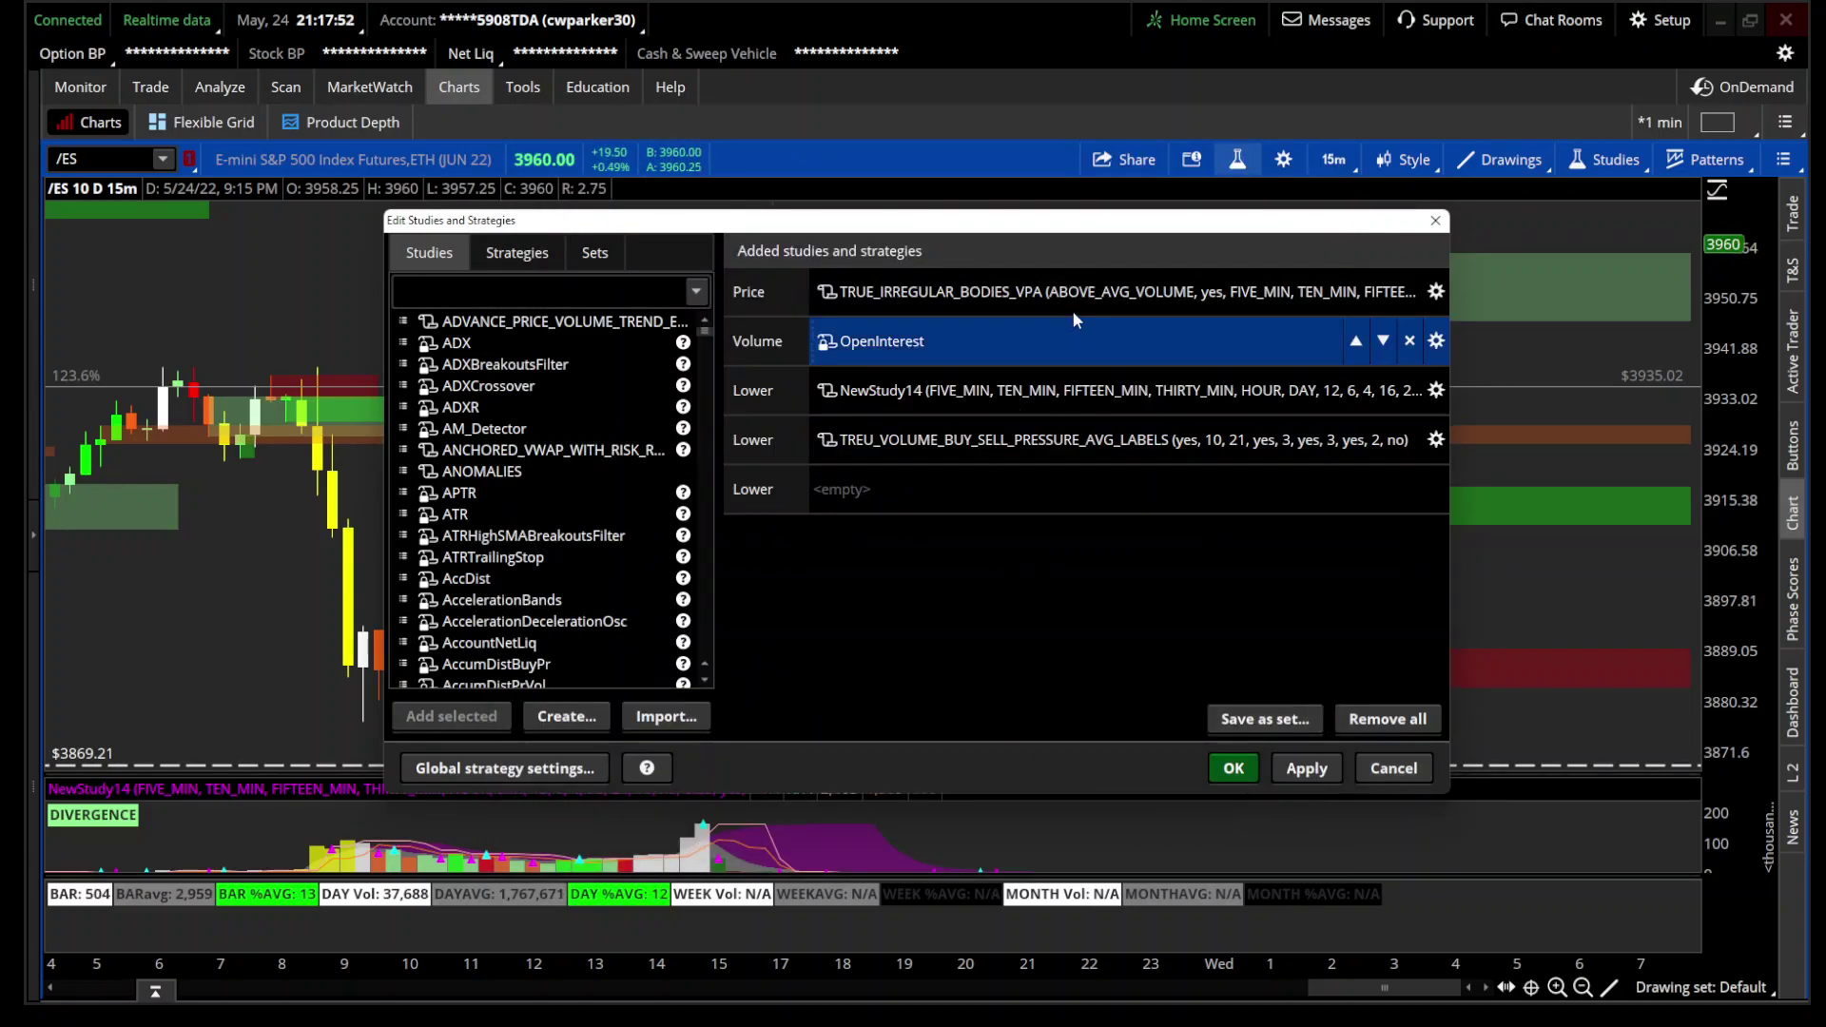
click(1391, 767)
Step: Change the /ES chart to the 10 D : 5m time frame and zoom in on the latest session
click(1332, 162)
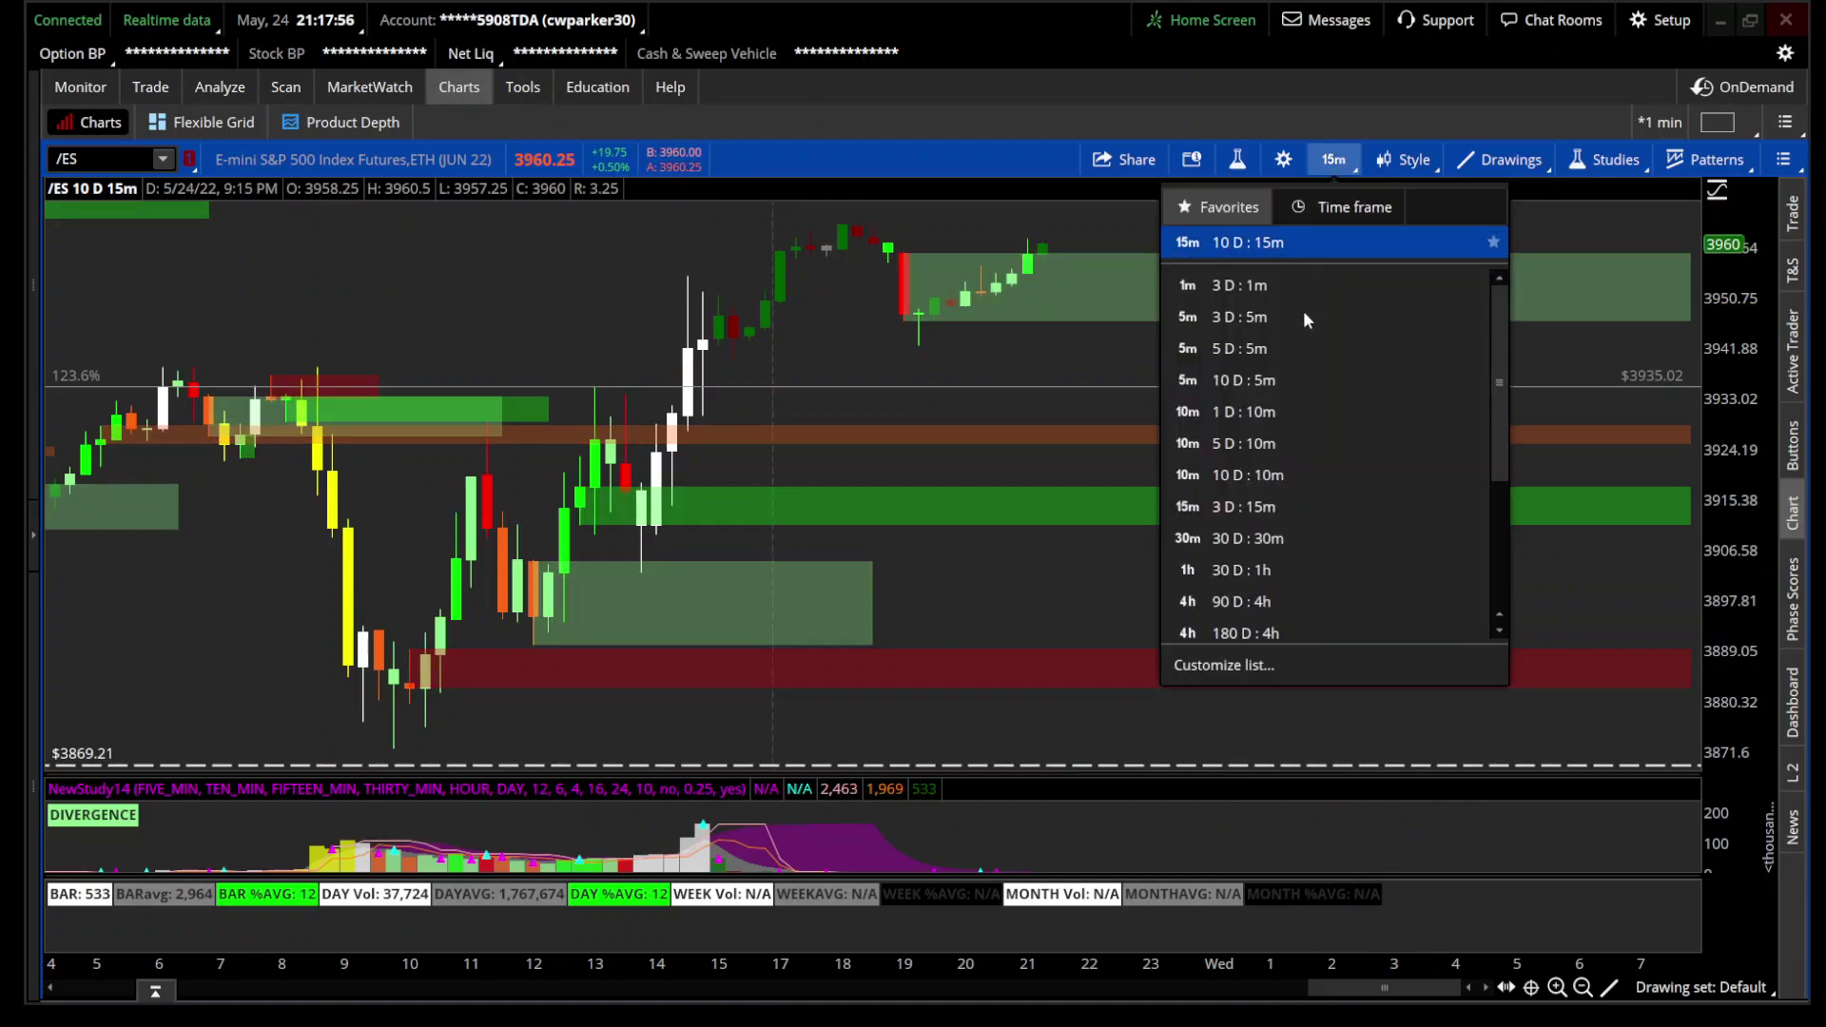
click(1313, 381)
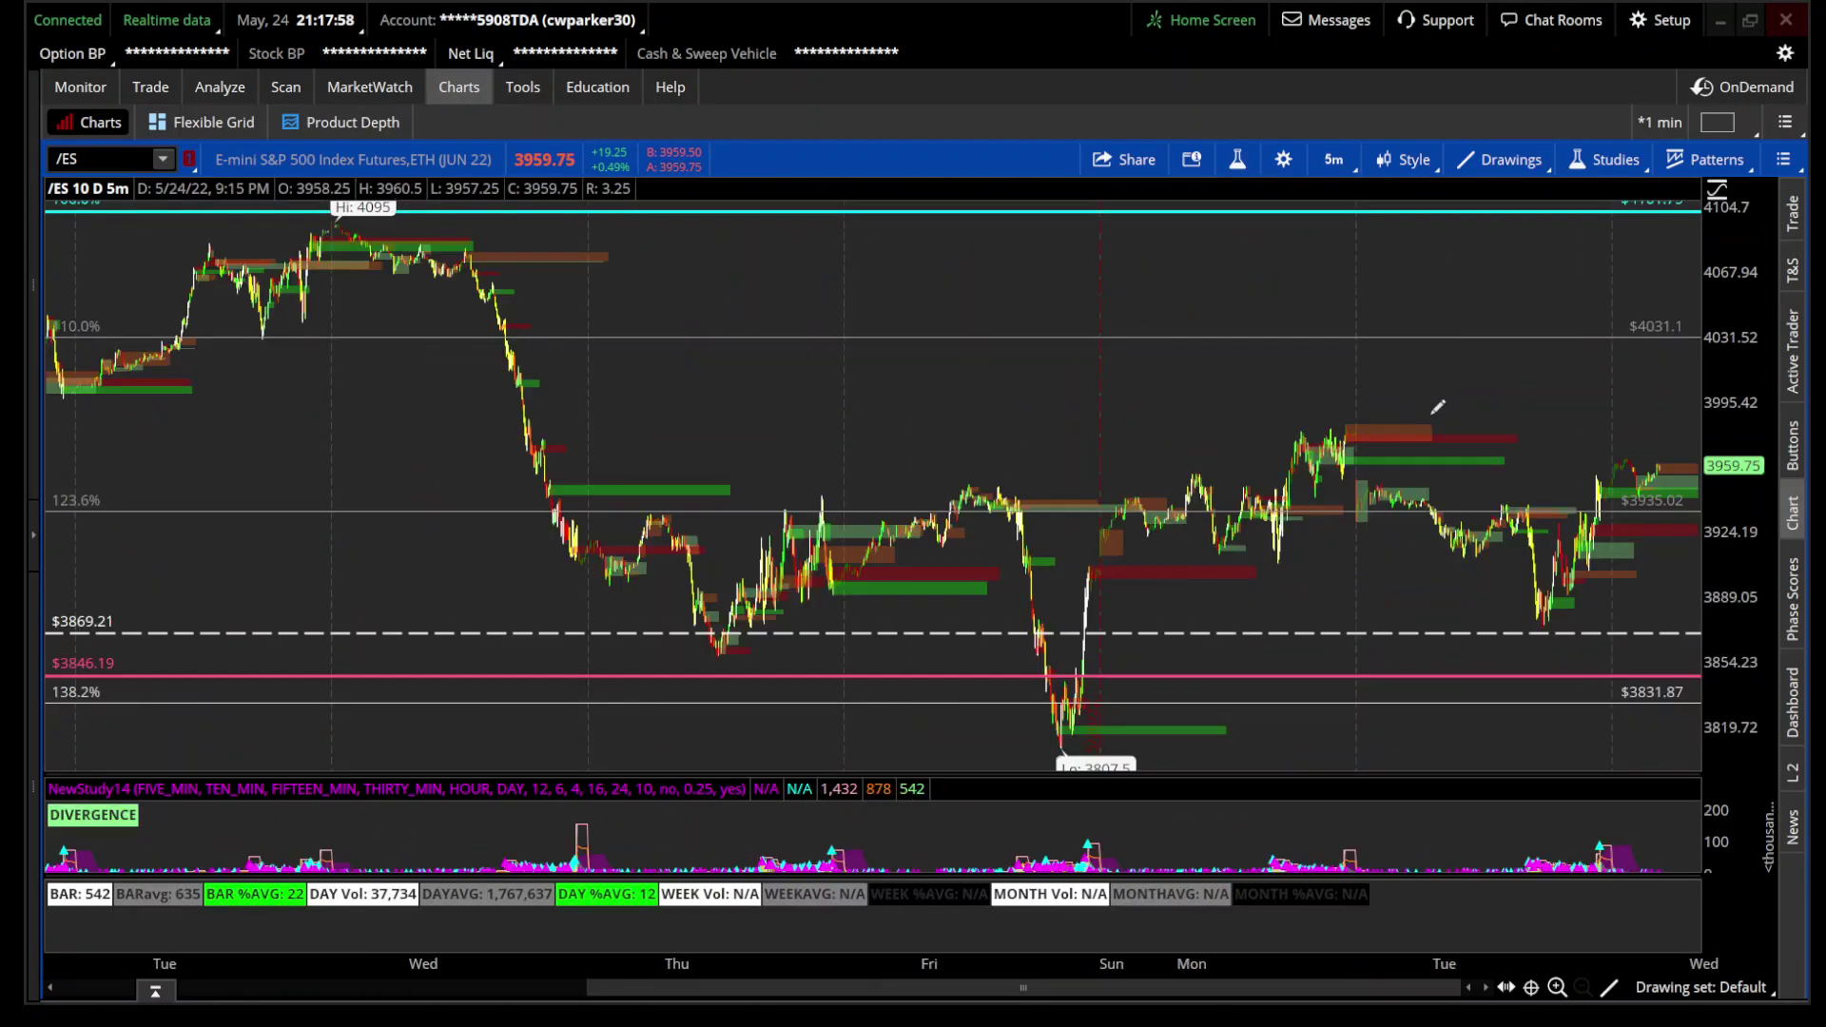
drag(1777, 403, 1760, 407)
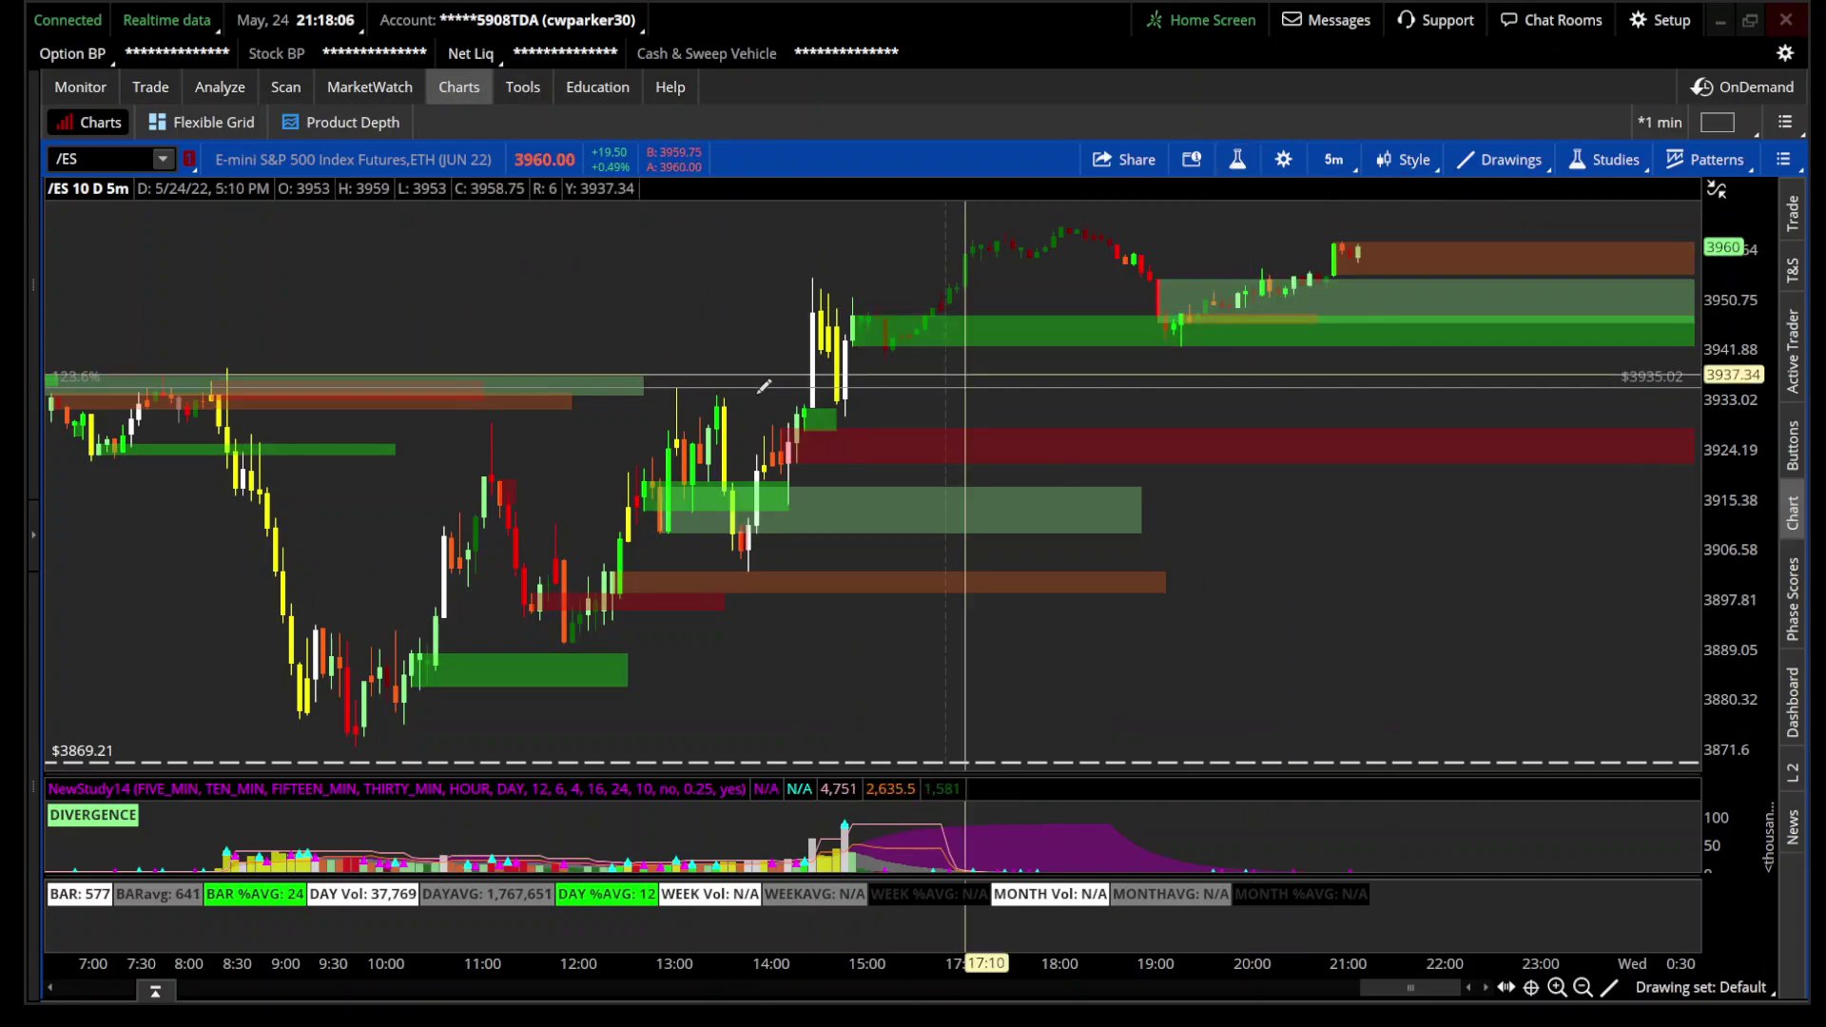
Step: Check the time frame inputs of TRUE_IRREGULAR_BODIES_VPA again and cancel out of the study dialogs
click(1239, 161)
click(1439, 291)
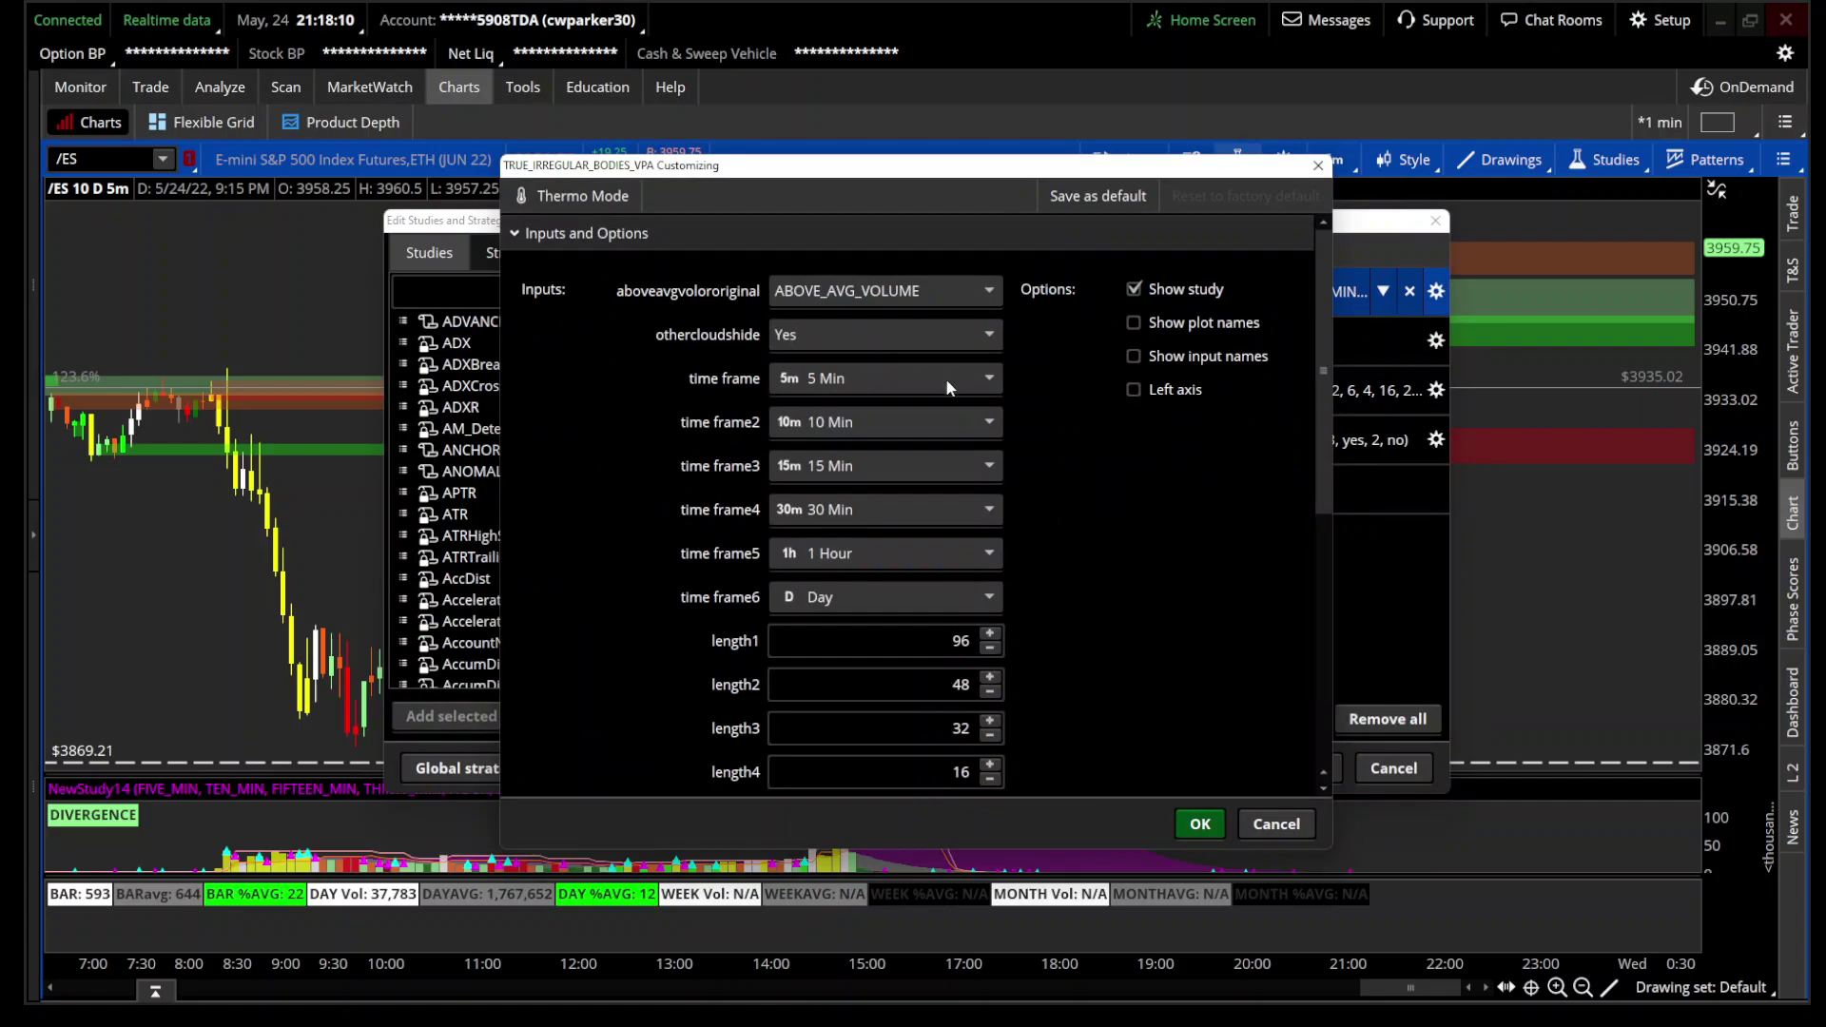
click(1277, 823)
click(1391, 768)
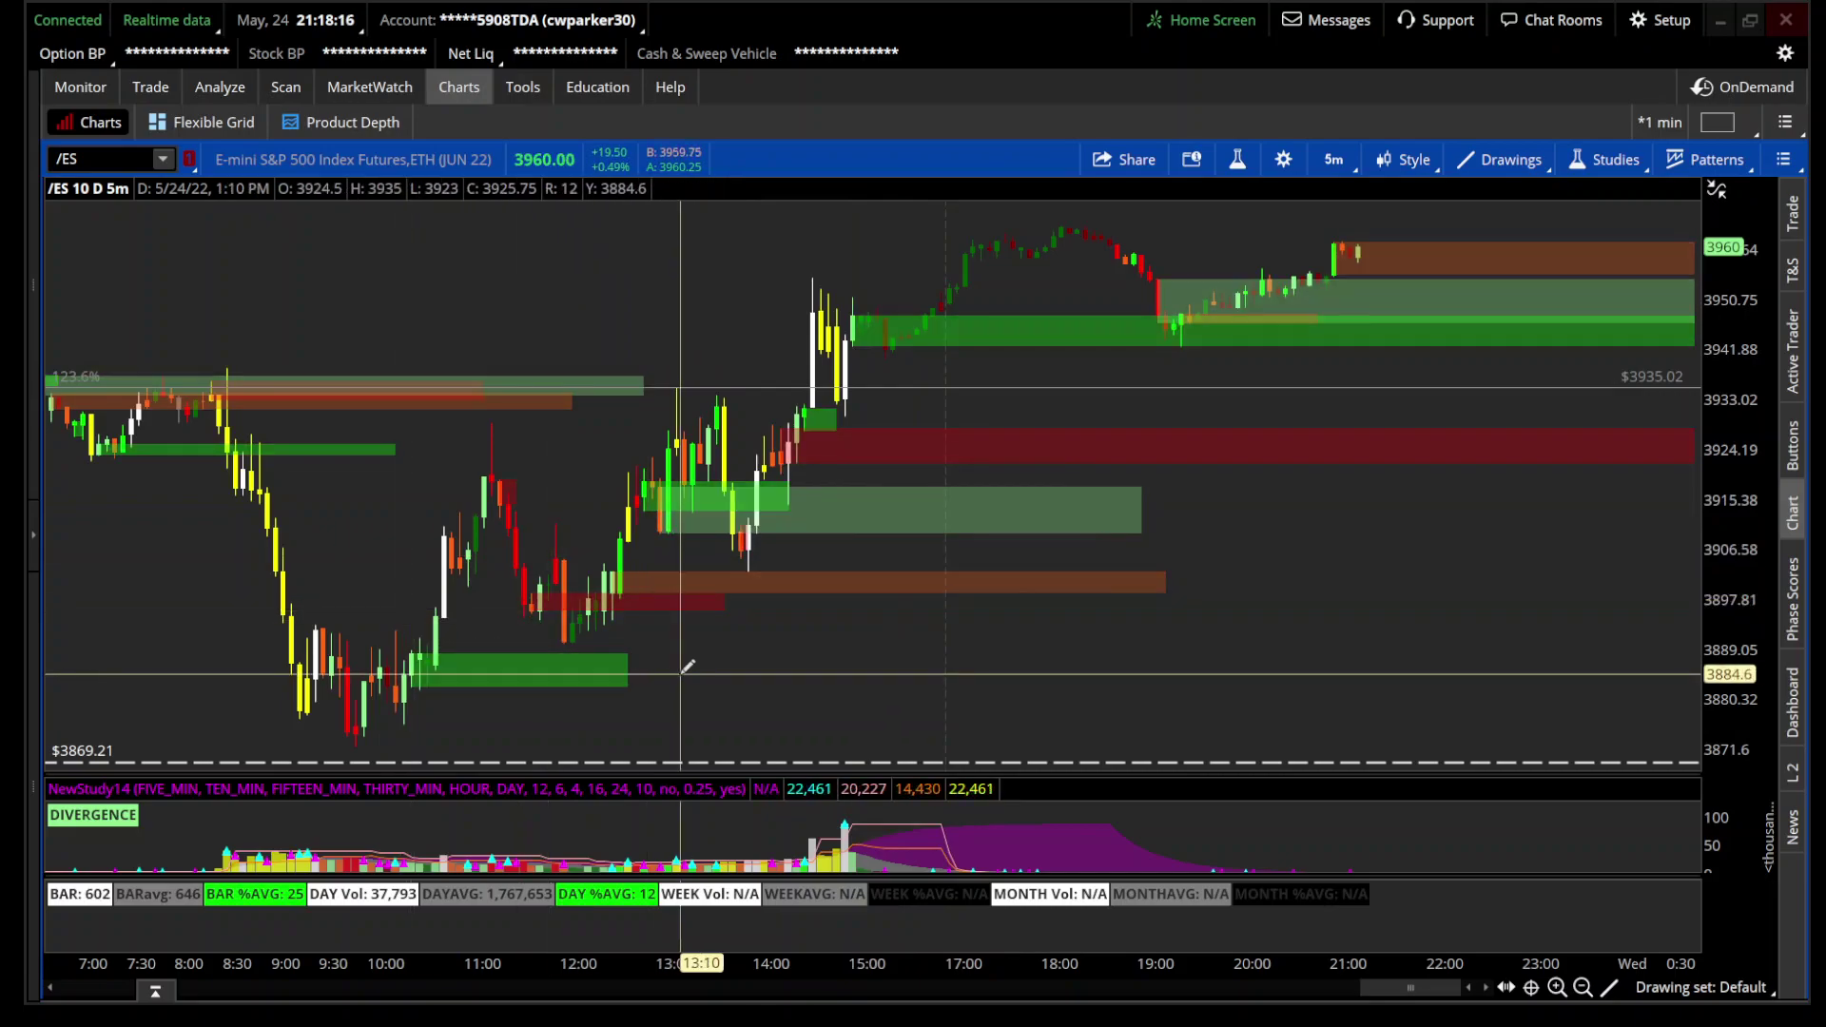
Step: View a wider stretch of the 5-minute chart and restore automatic scaling with Autozoom
scroll(1305, 683, up, 2)
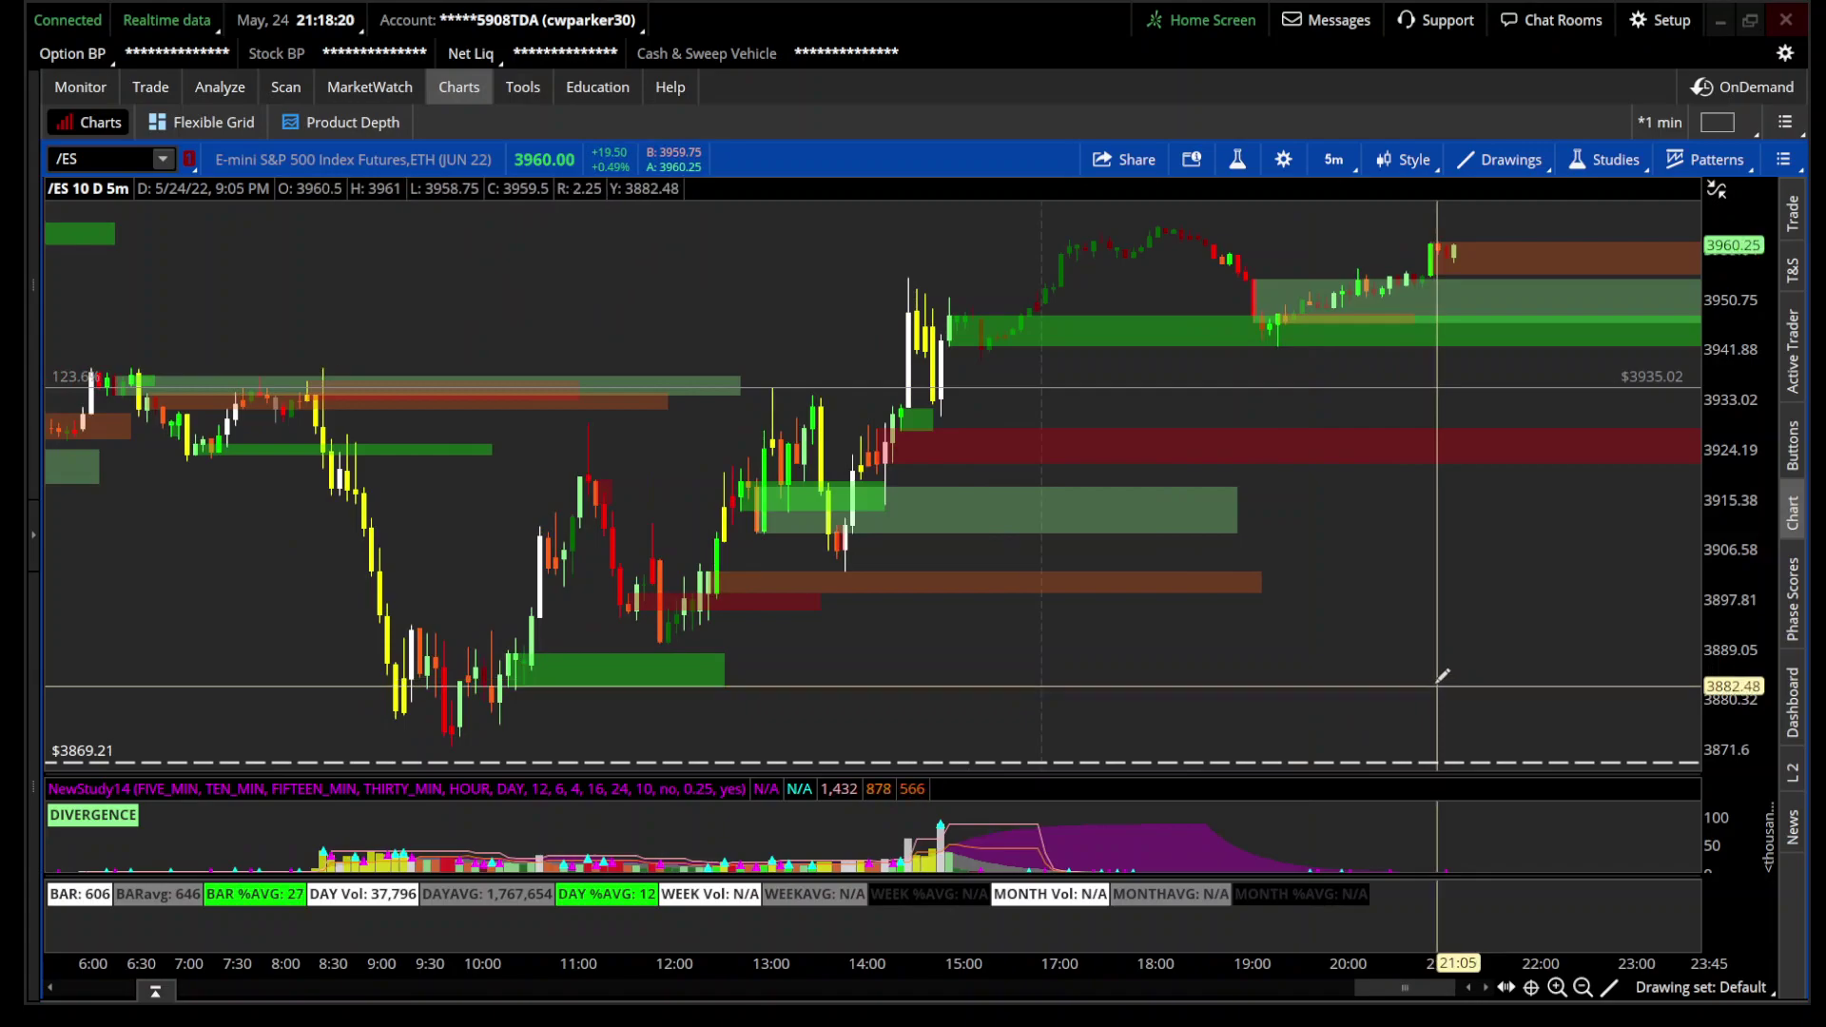
click(1583, 987)
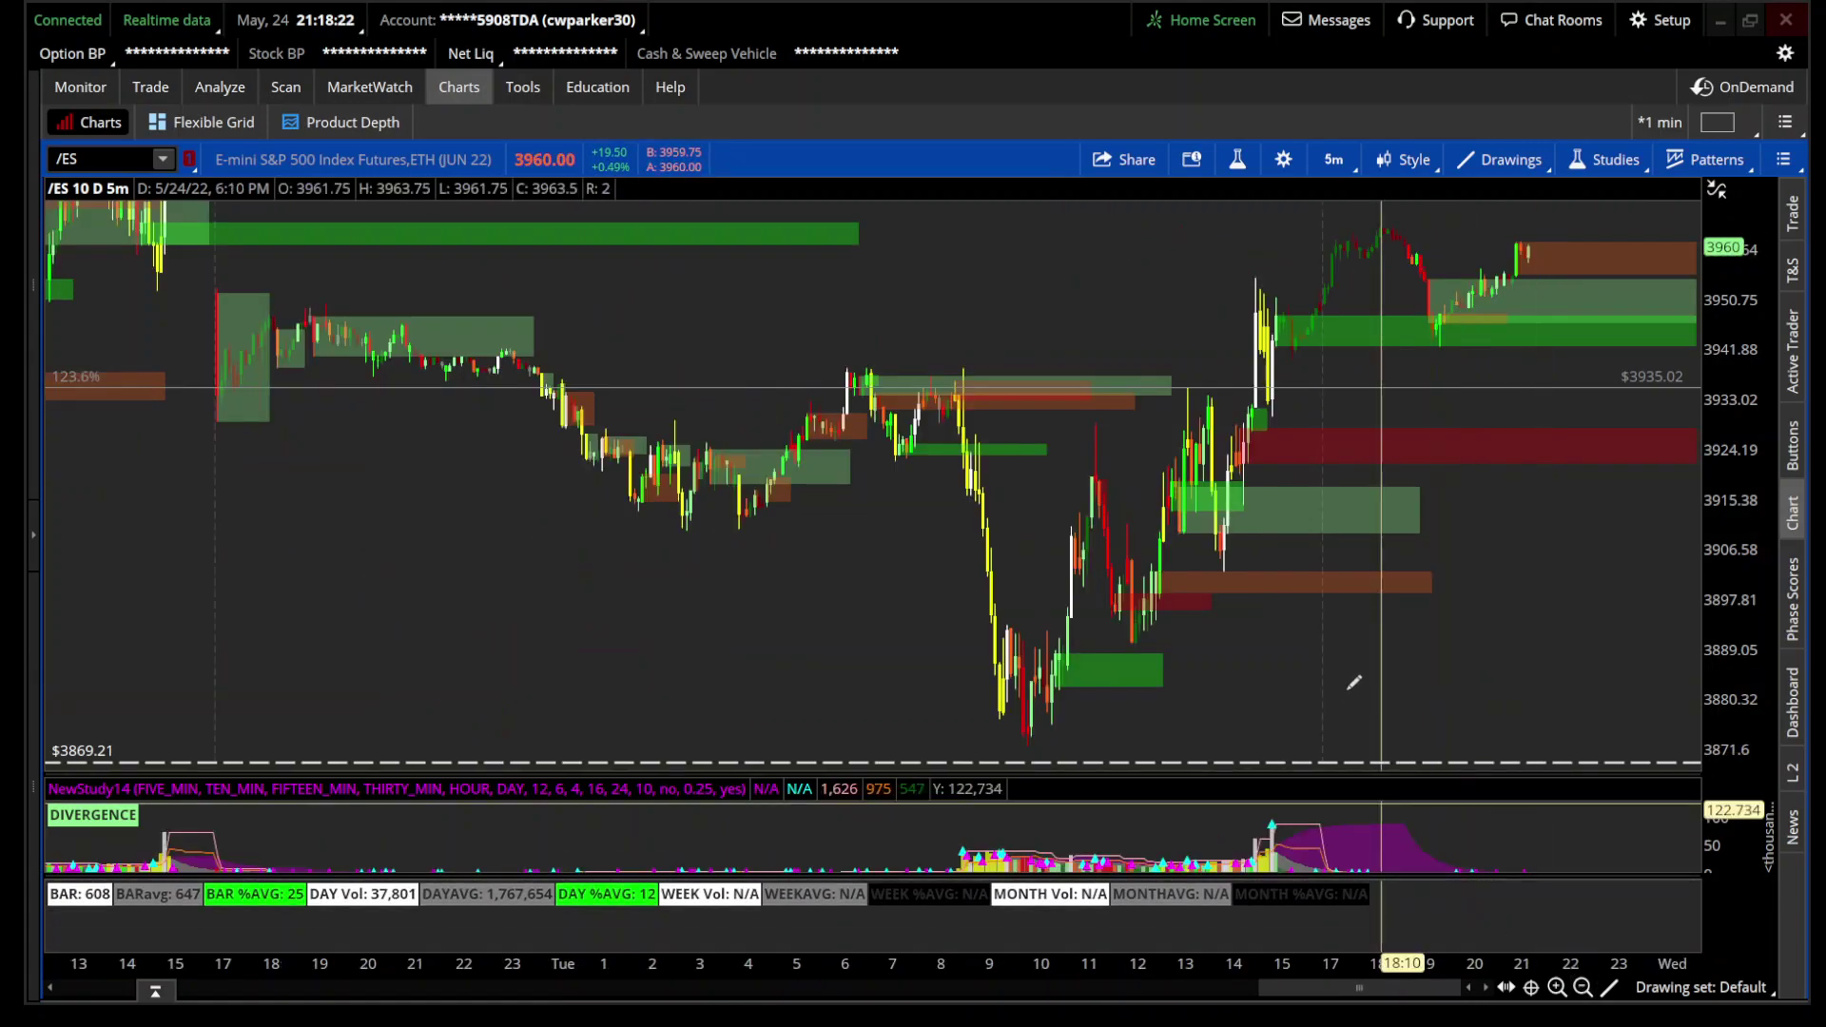
drag(816, 501, 1762, 554)
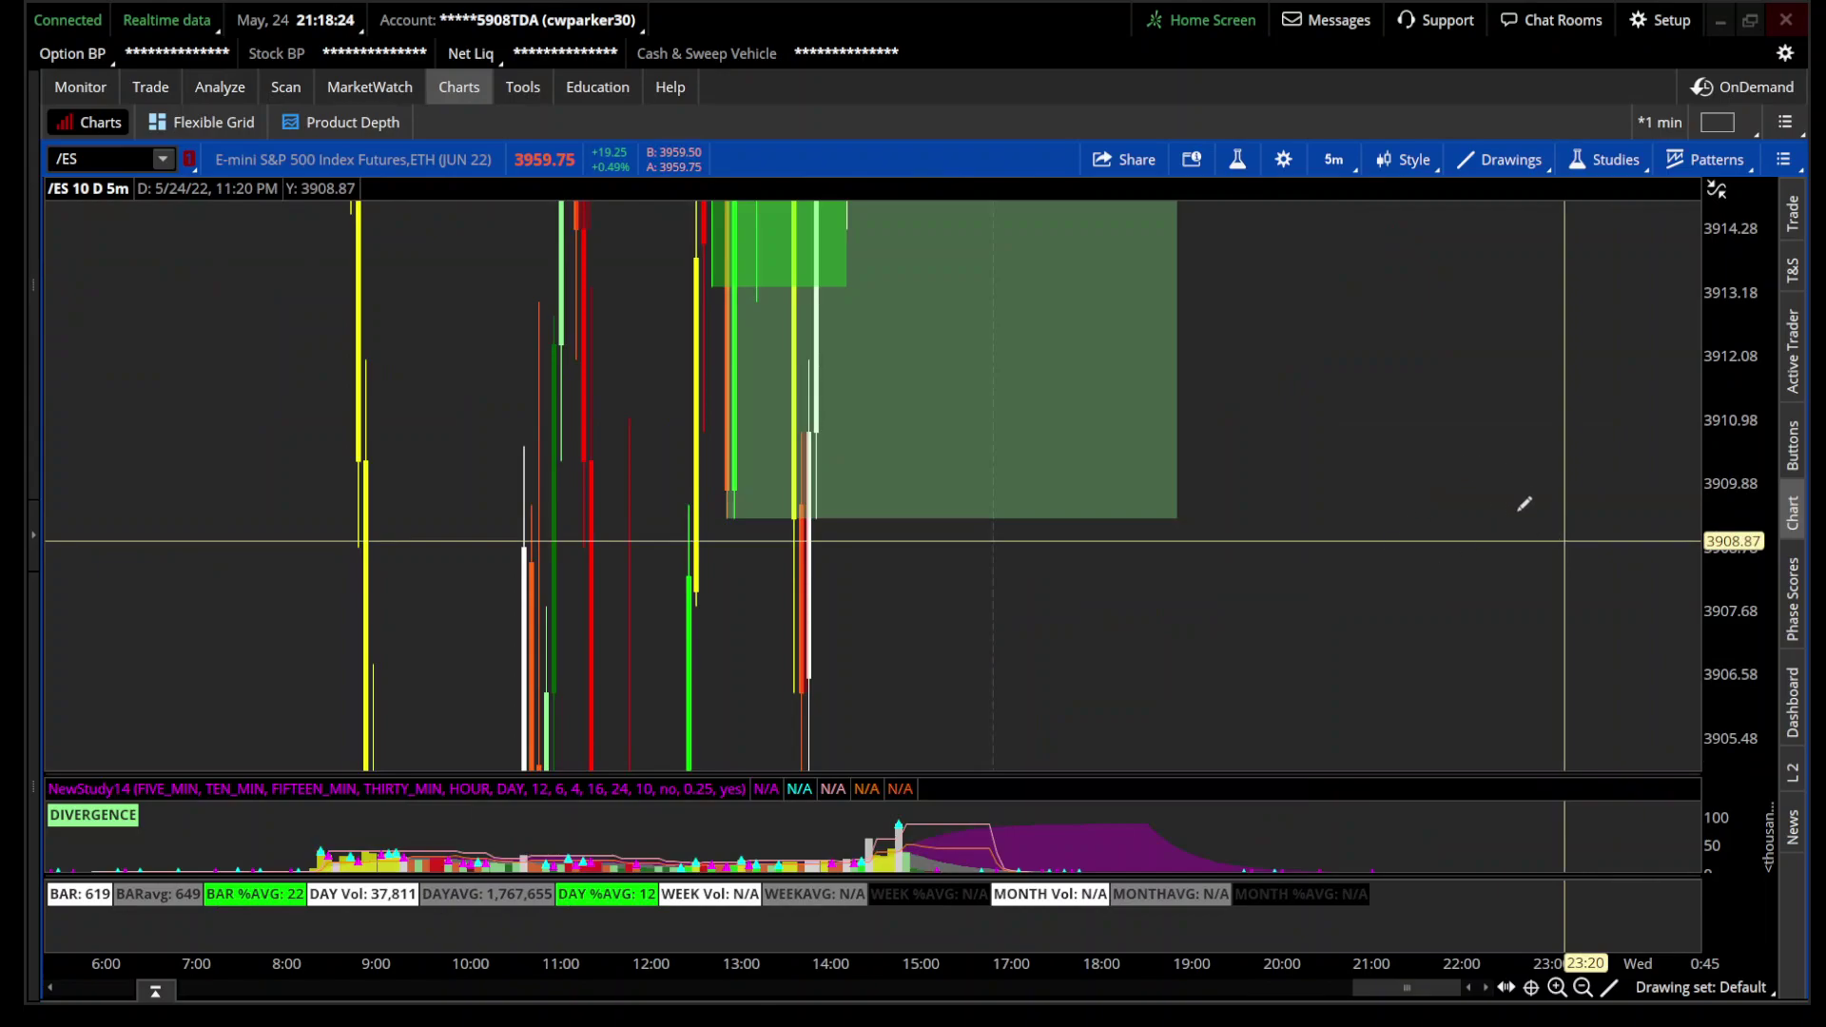
right_click(1462, 459)
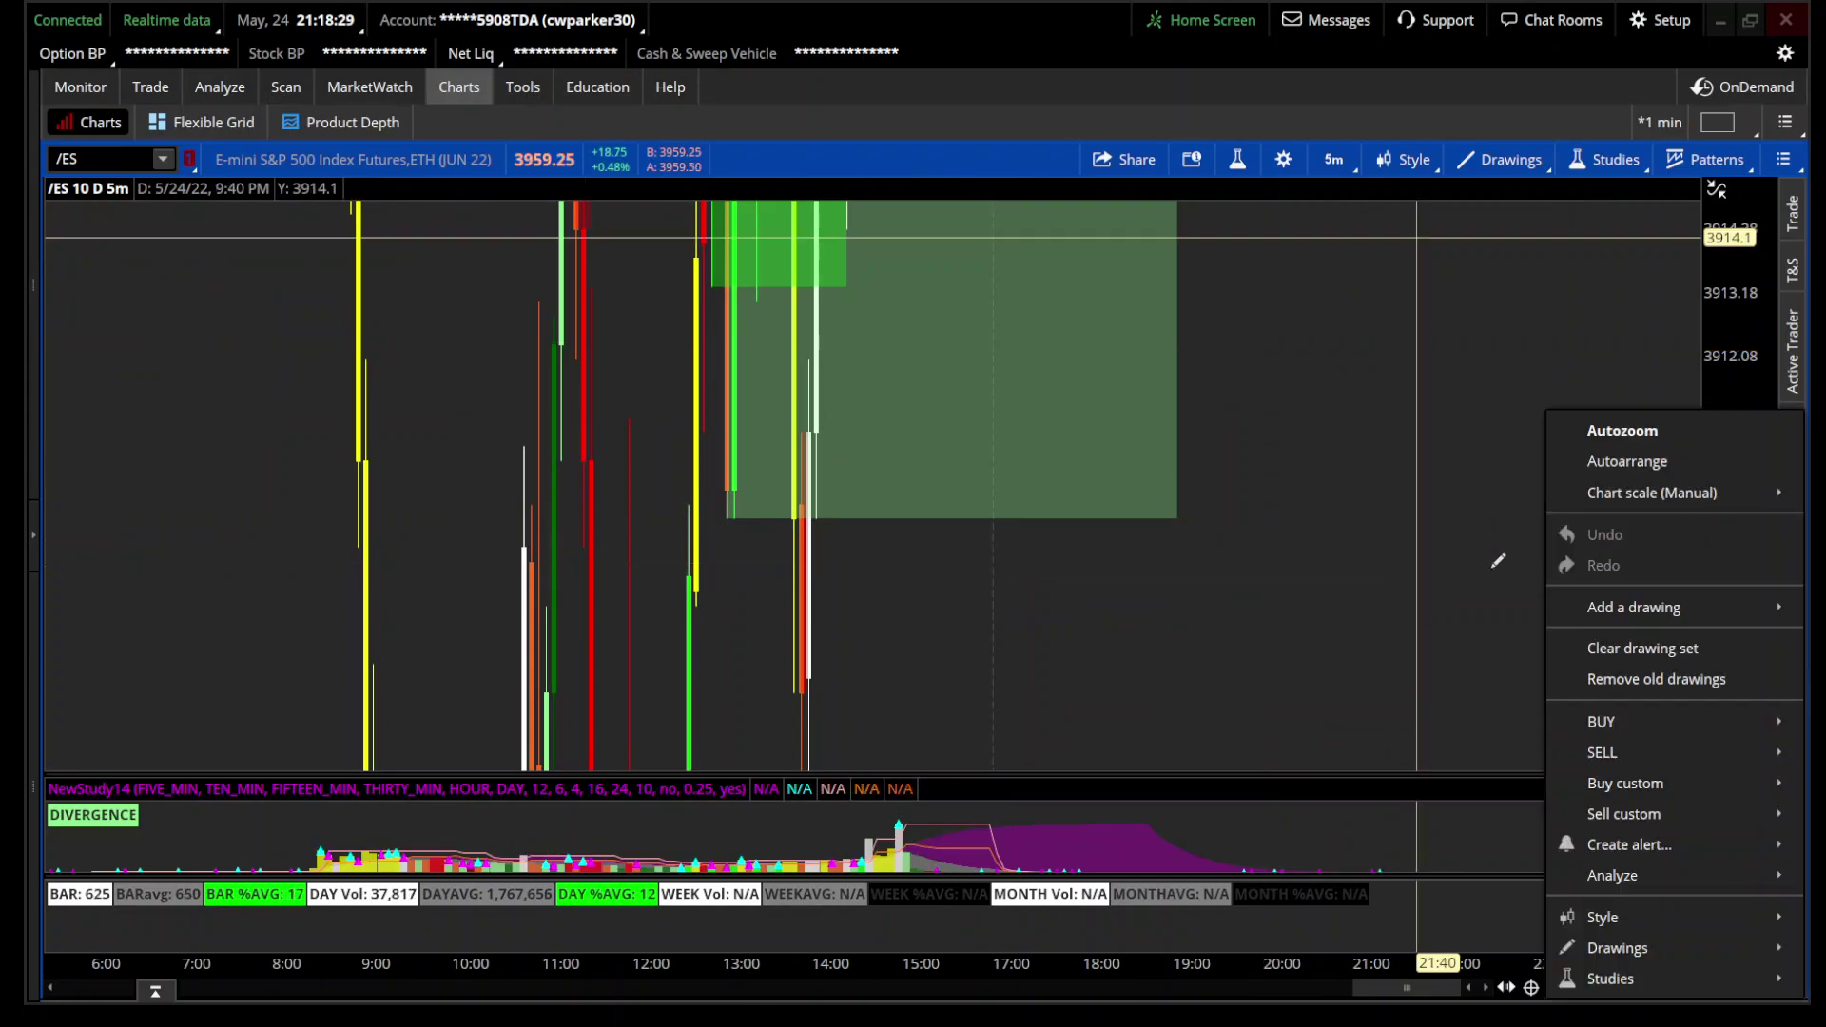
click(1601, 419)
Step: Zoom in on the 5-minute candles and volume clouds between about 9:00 and 13:00 on May 24
drag(1360, 439, 1759, 496)
drag(875, 489, 1600, 558)
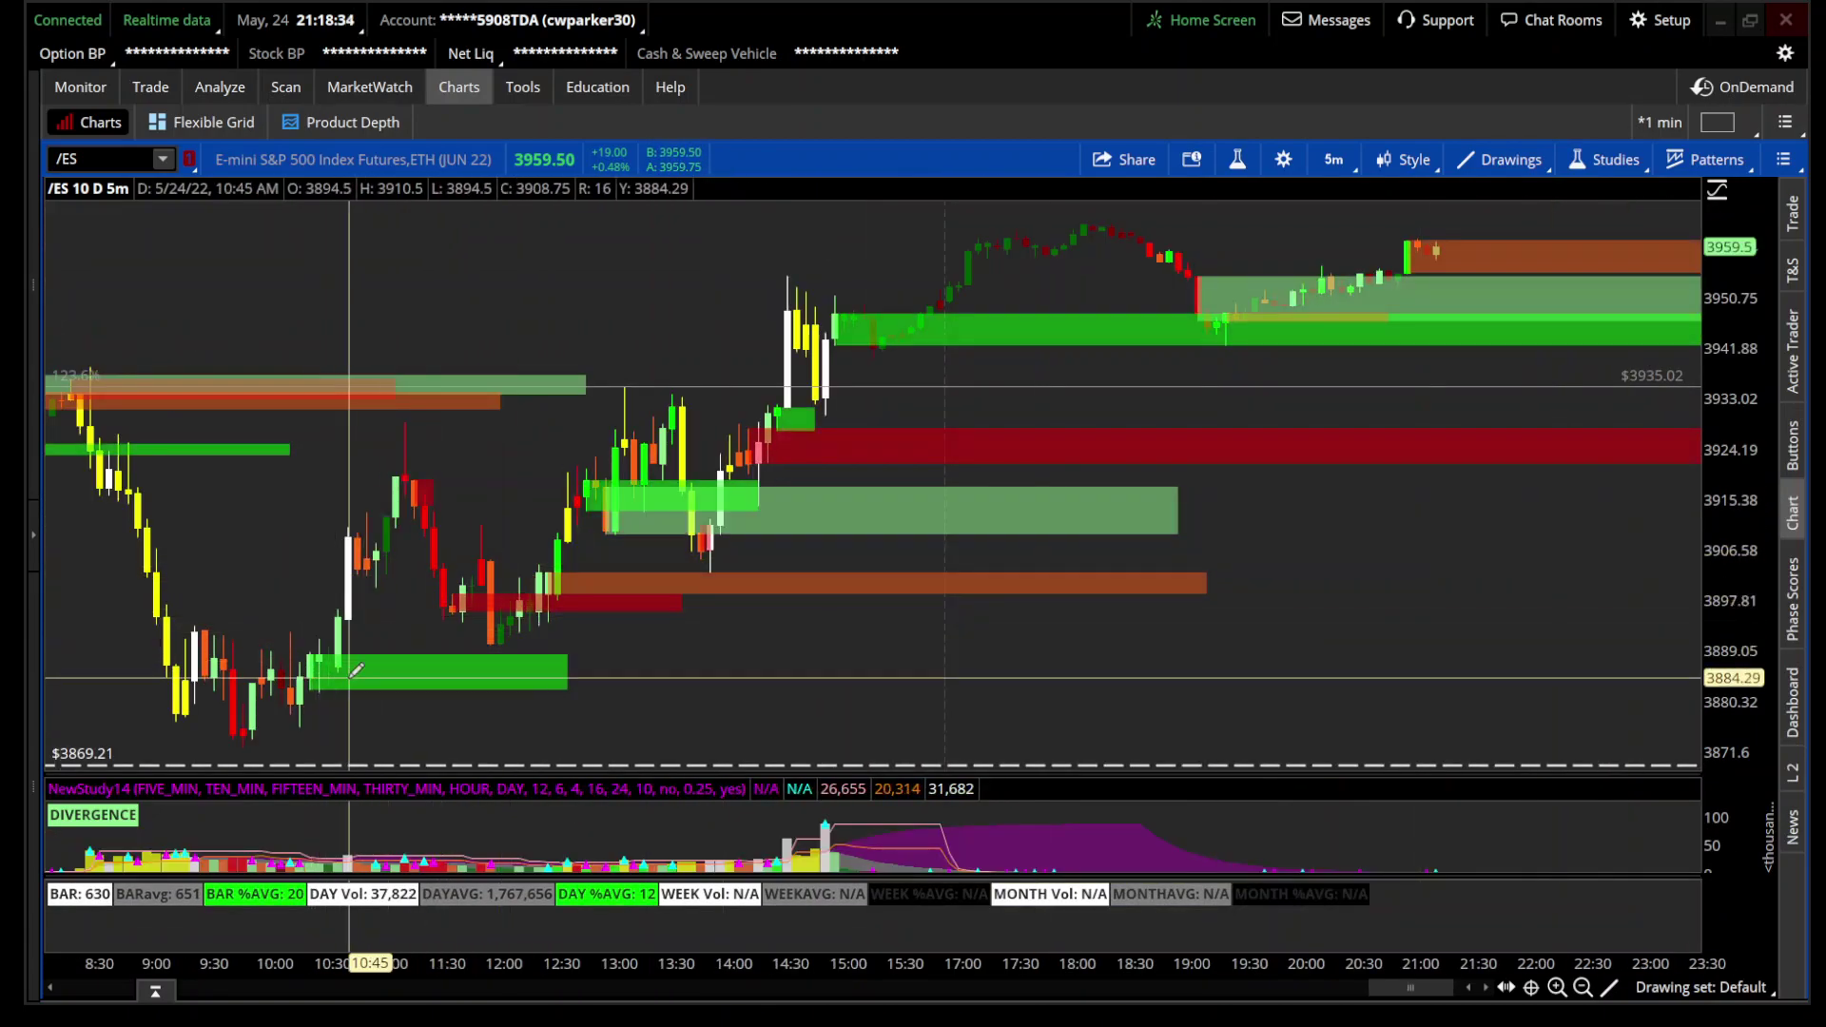
scroll(267, 574, up, 2)
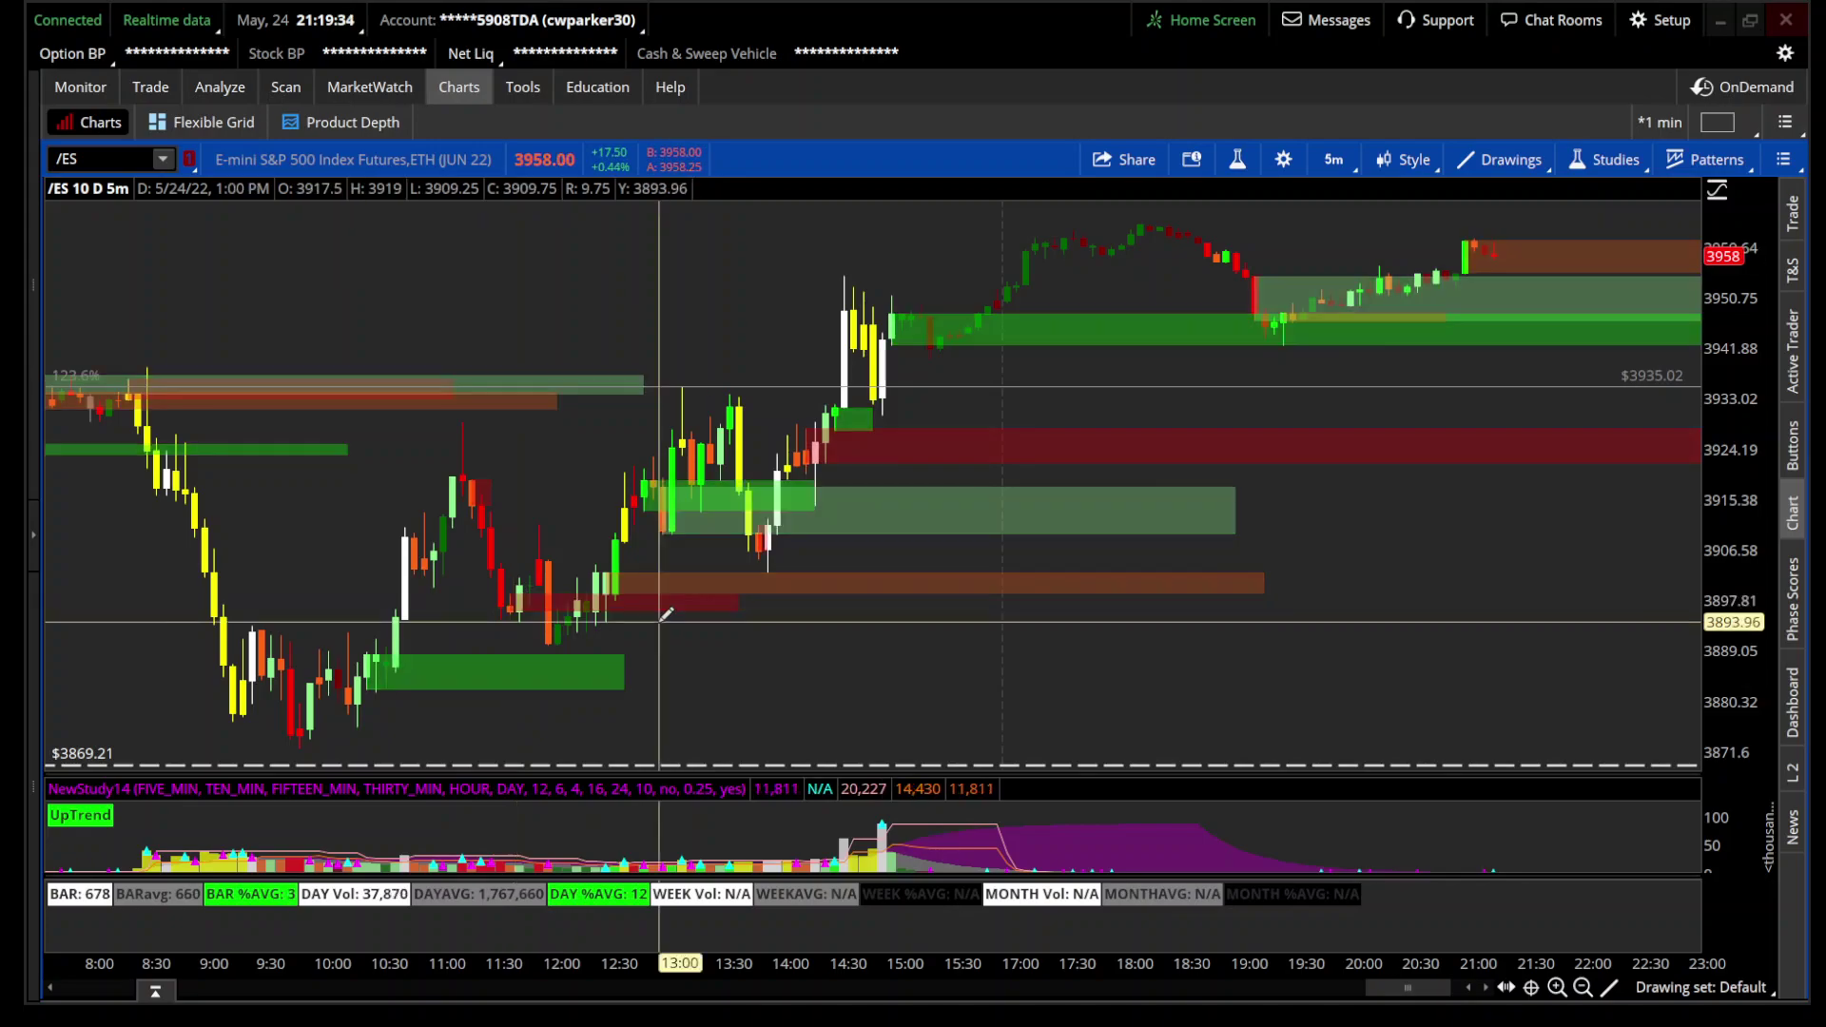
drag(238, 493, 638, 623)
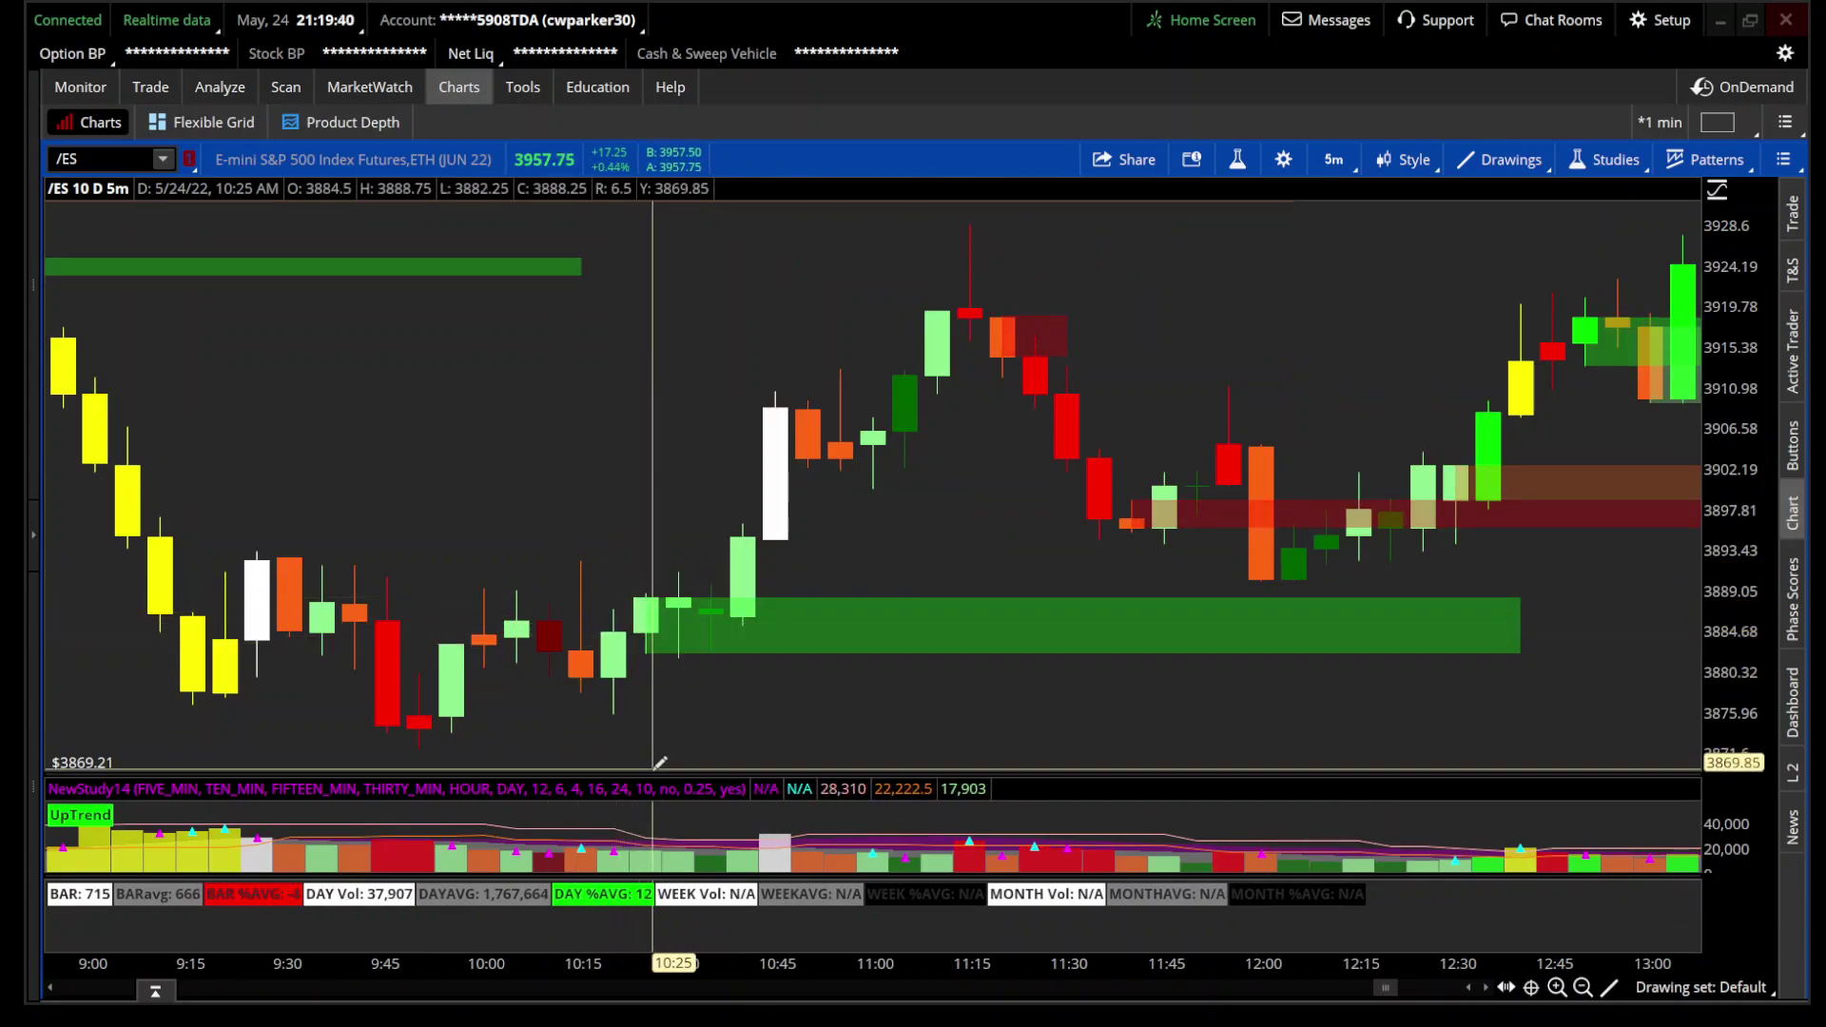
Step: Enlarge the NewStudy14 volume pane and set the aboveavgvolororiginal input of TRUE_IRREGULAR_BODIES_VPA to ORIGINAL
drag(656, 777, 664, 654)
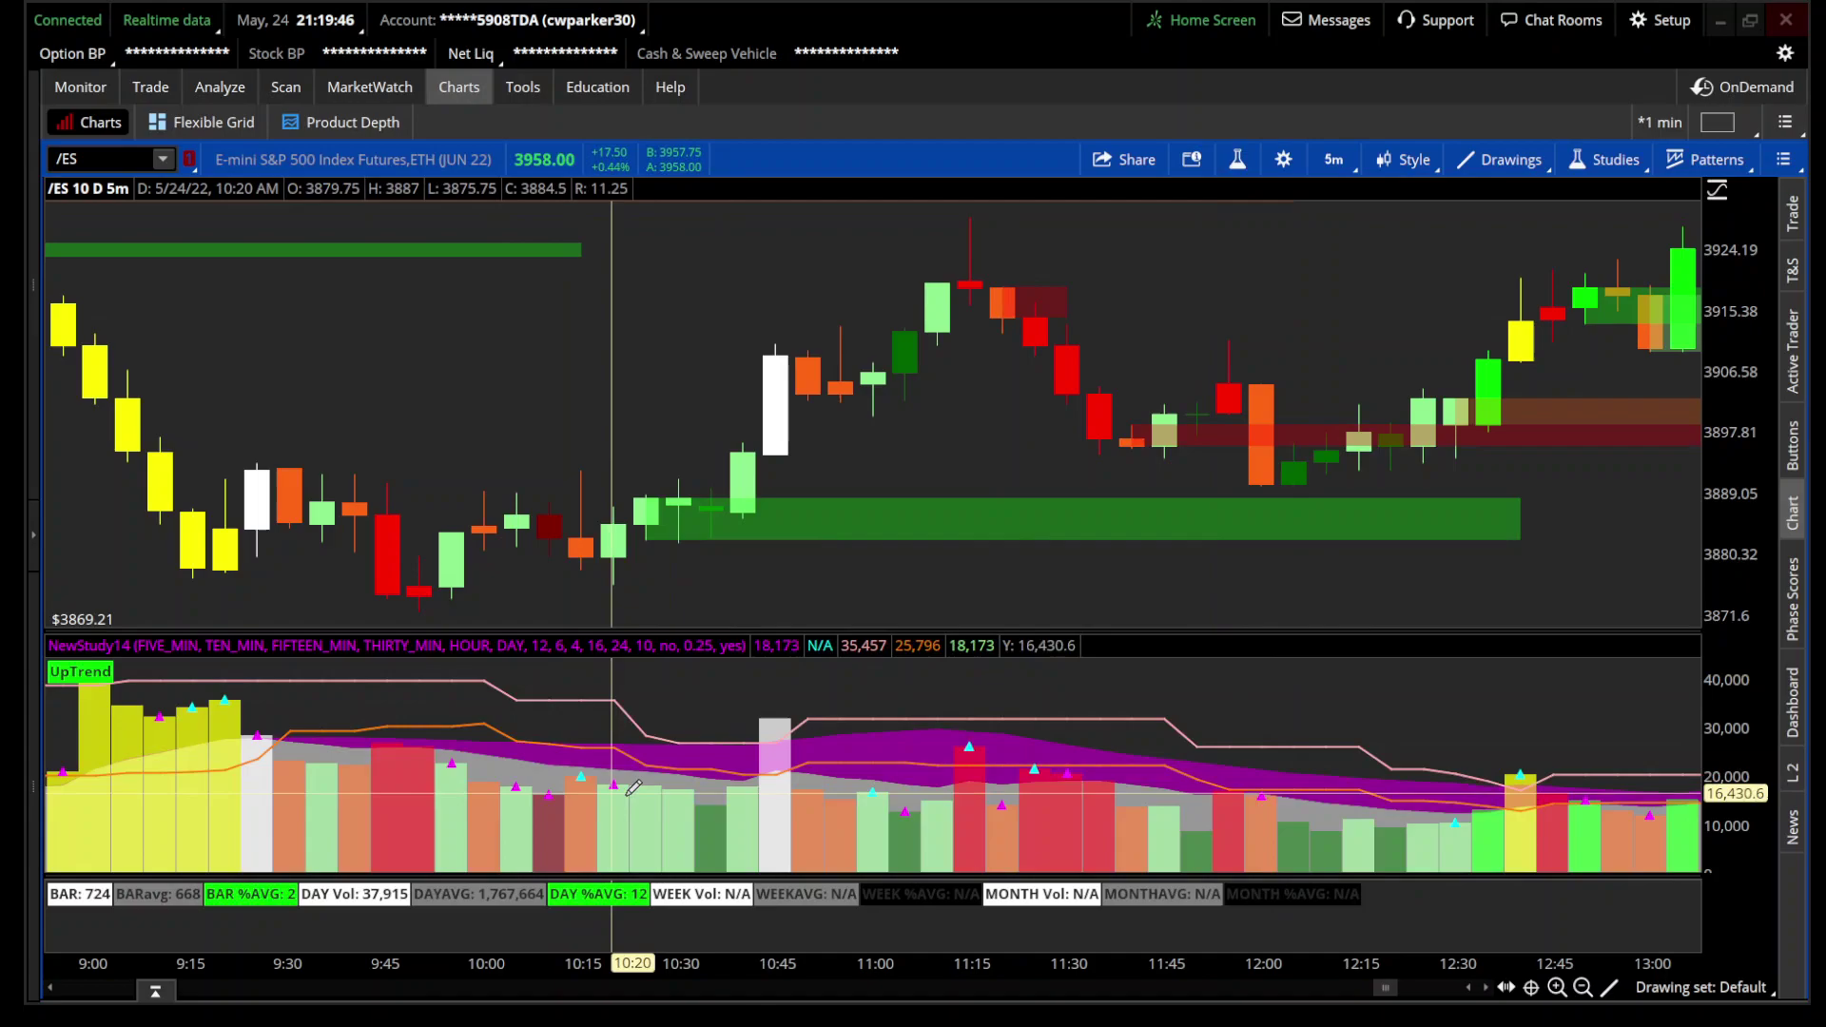
click(1238, 159)
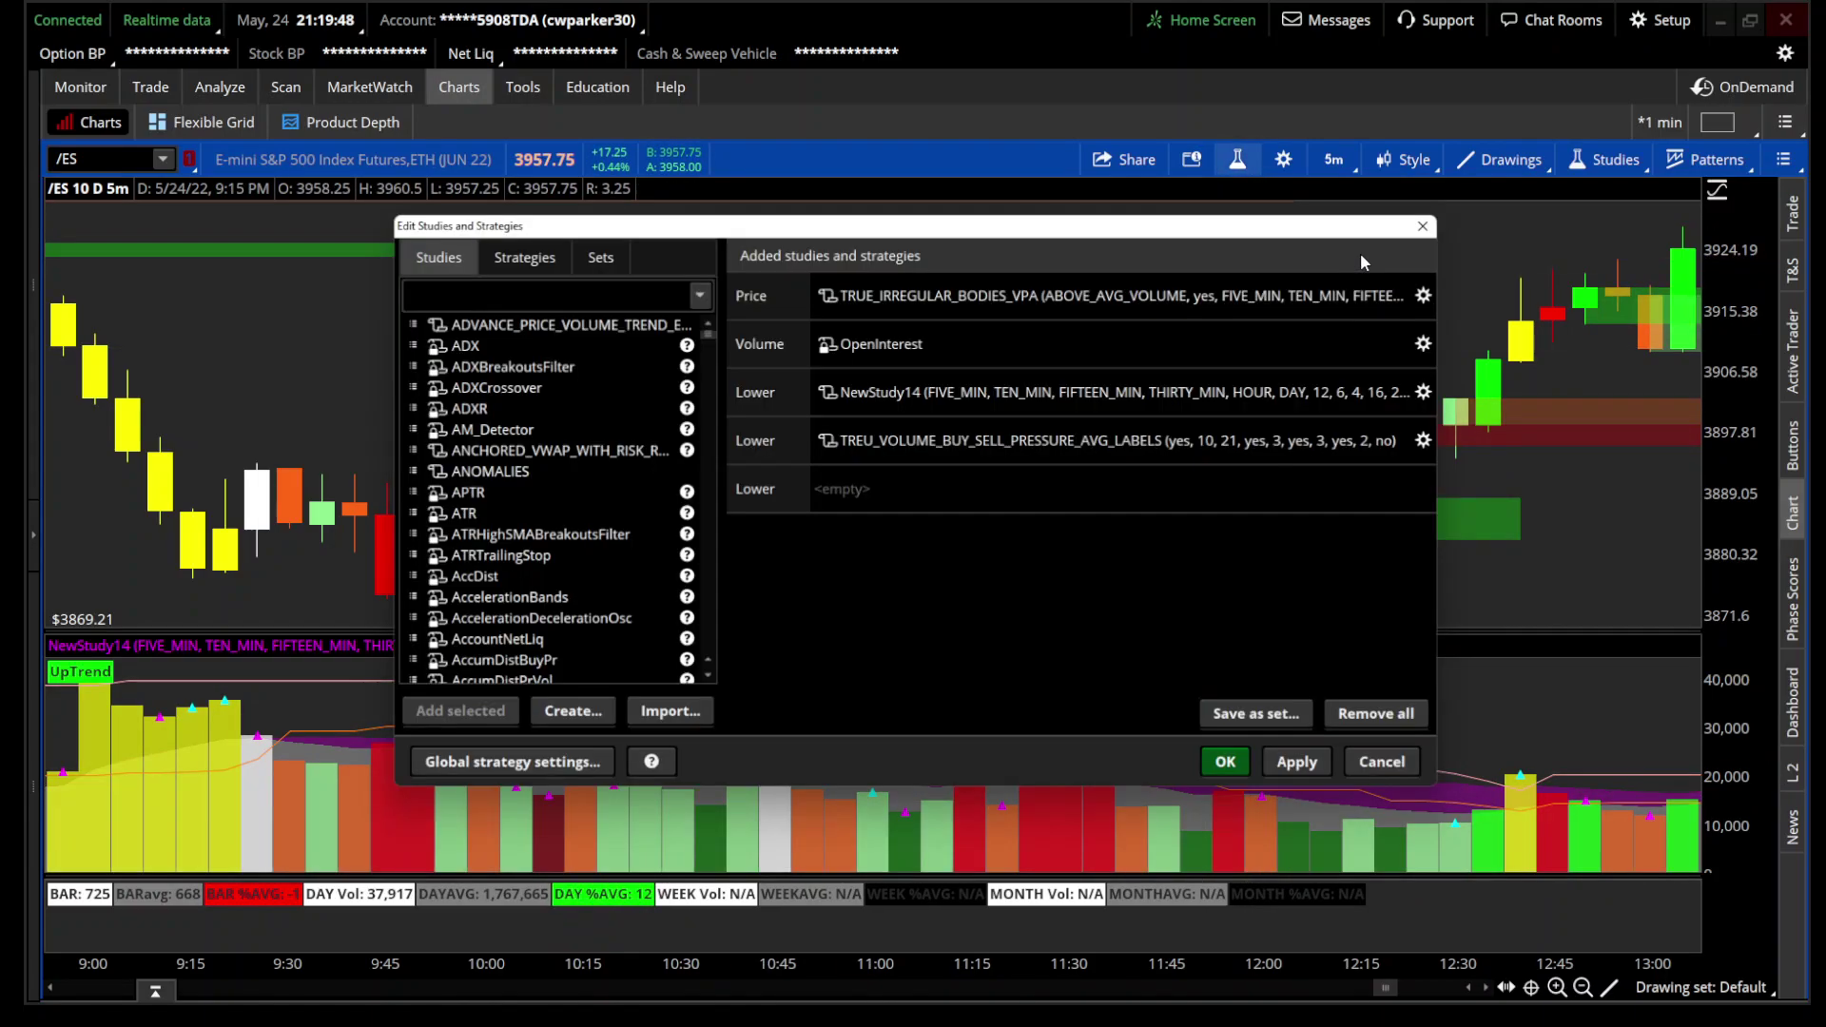
click(1435, 293)
click(932, 293)
click(894, 367)
click(1200, 824)
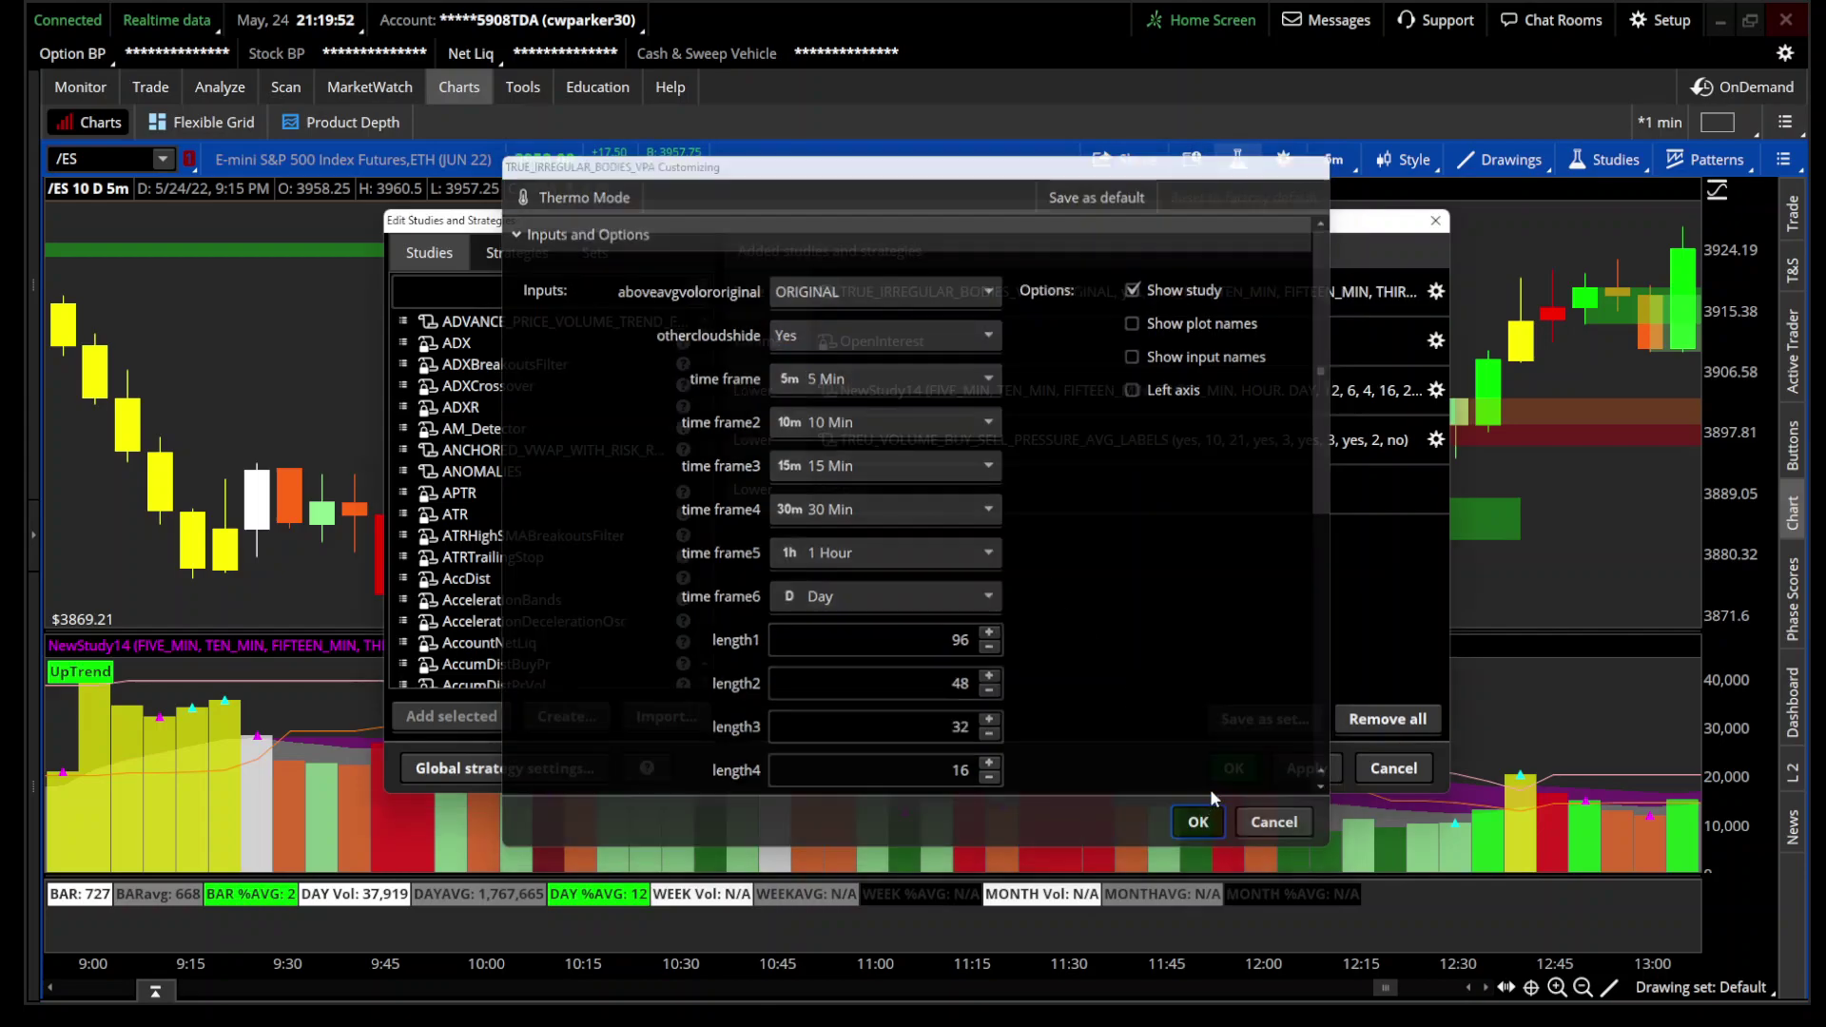
click(1235, 769)
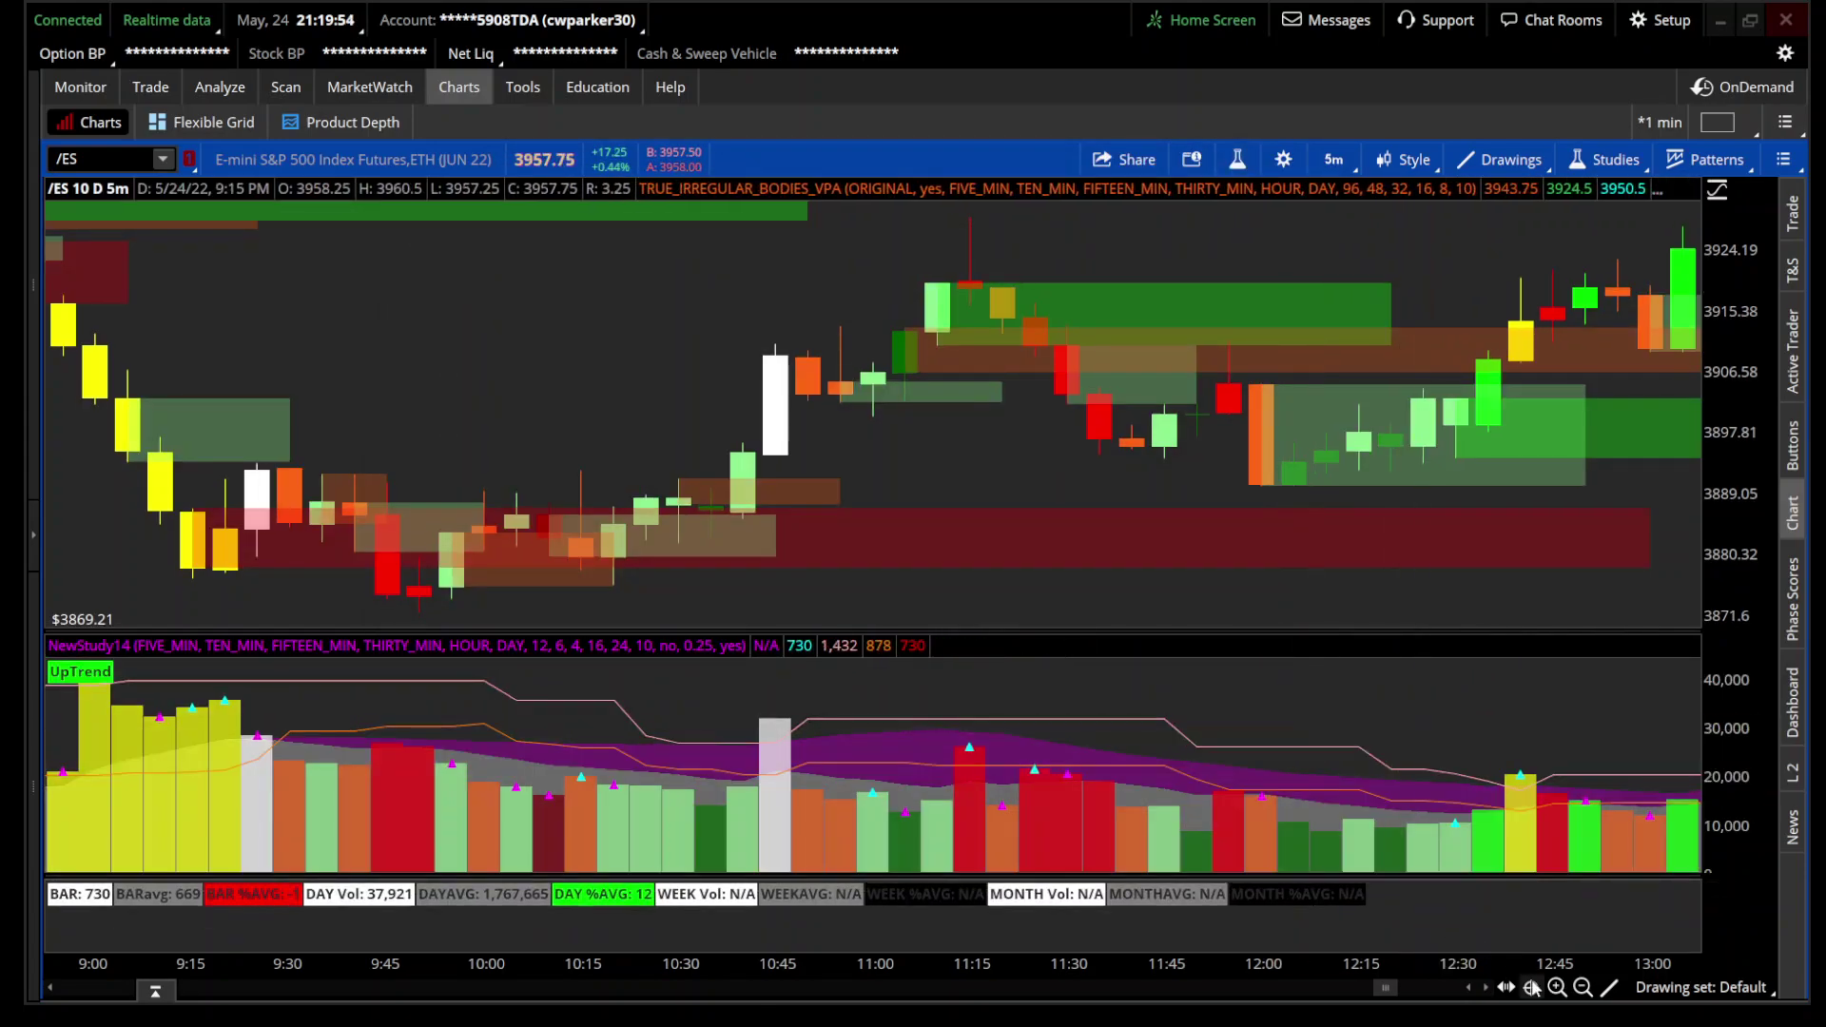
Step: View the clouds in ORIGINAL mode across the full May 24 session on the 5-minute chart
click(1583, 987)
click(1583, 988)
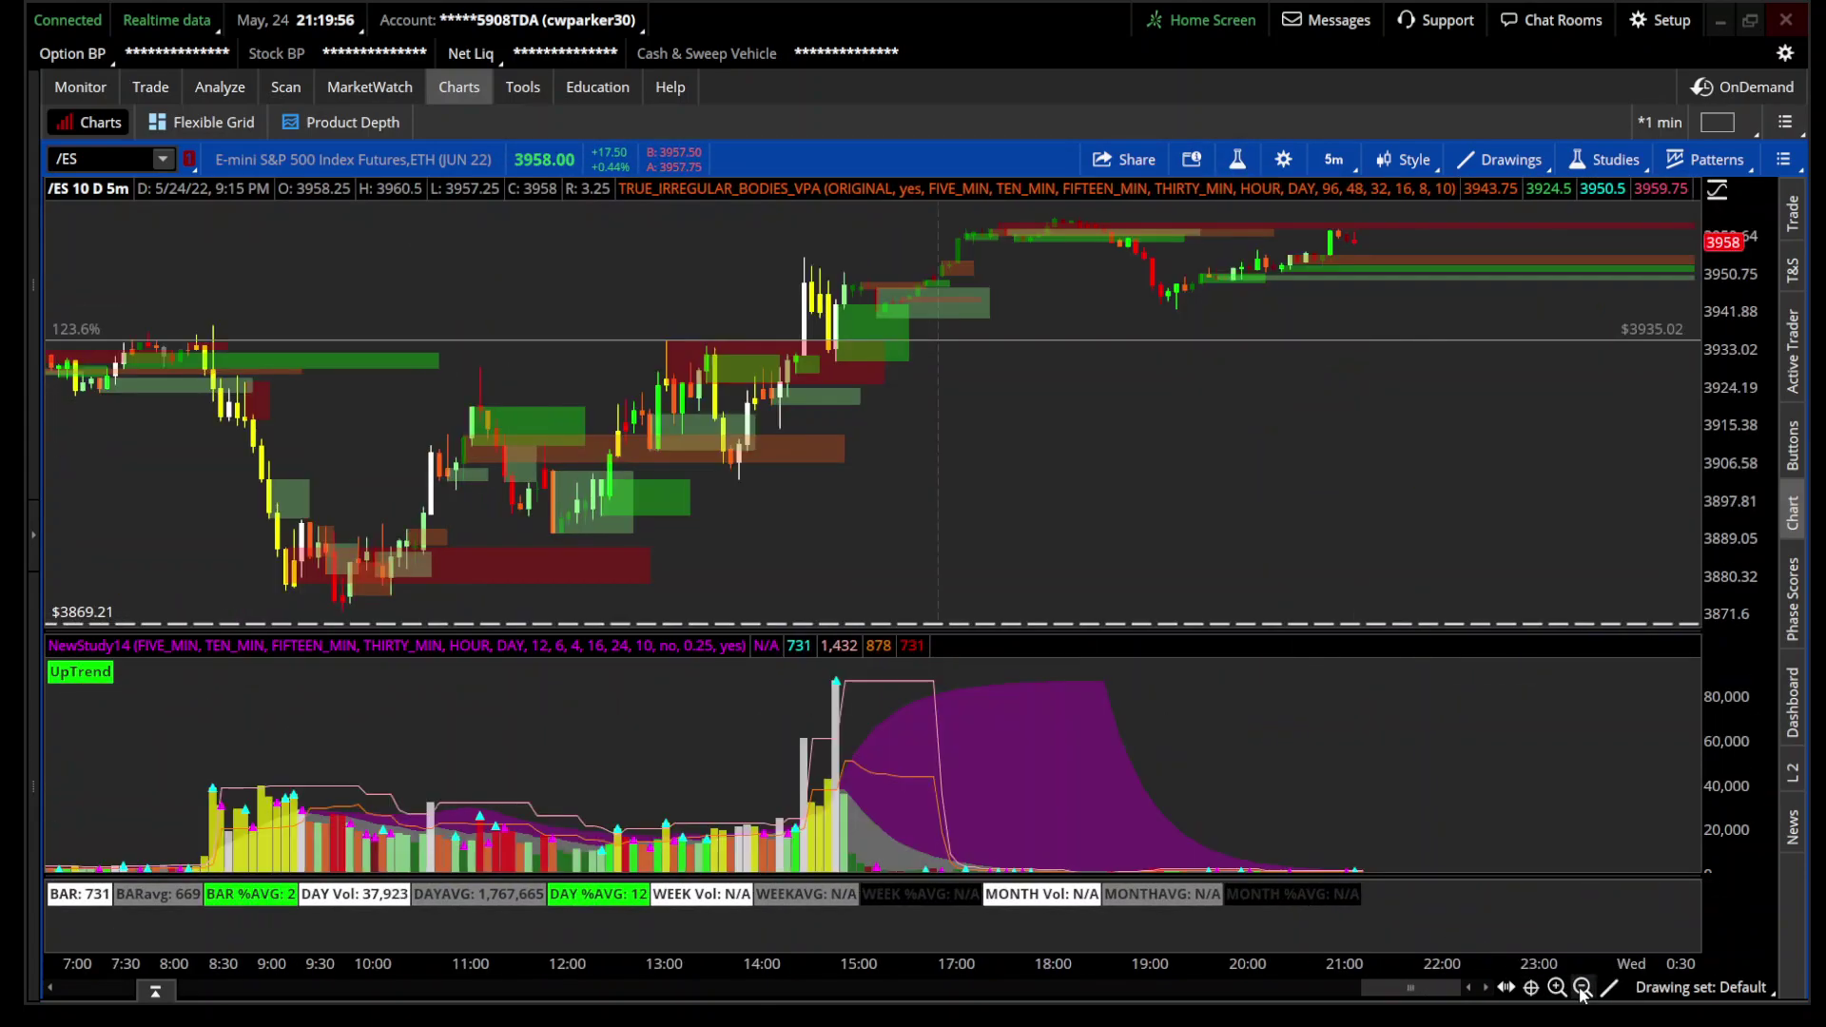
click(1582, 987)
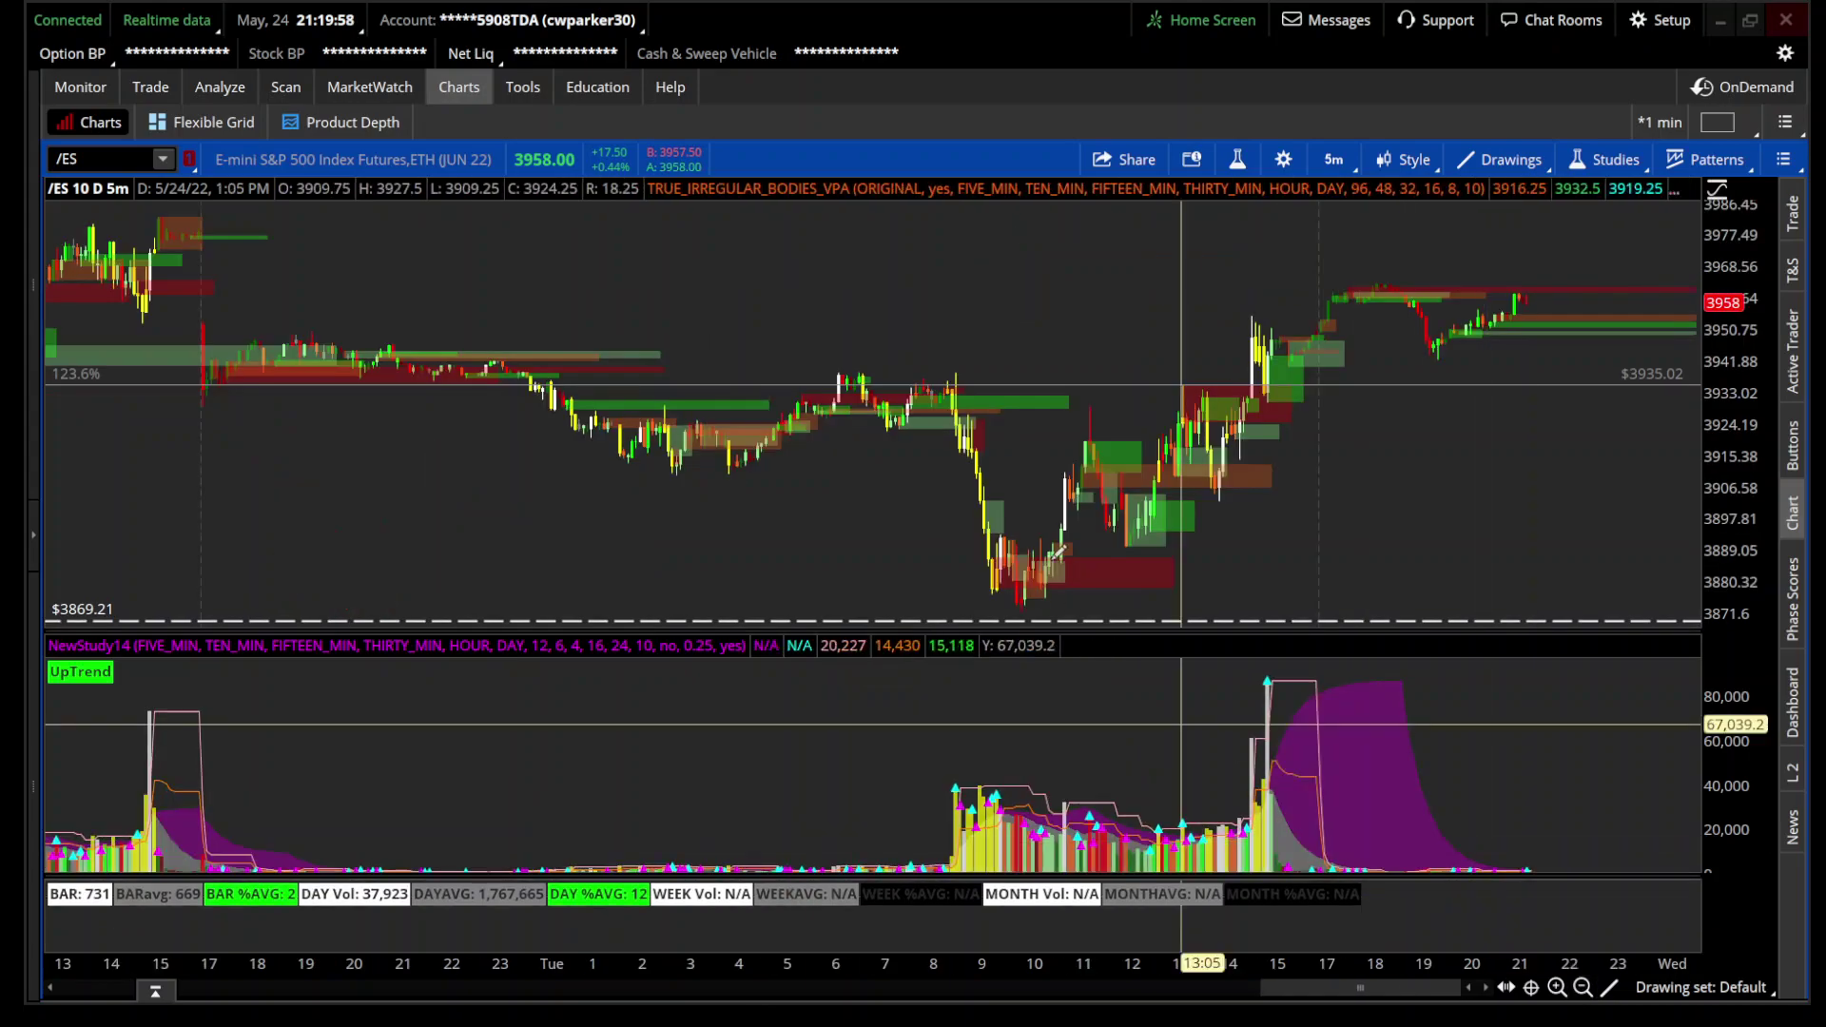
drag(914, 500, 1711, 503)
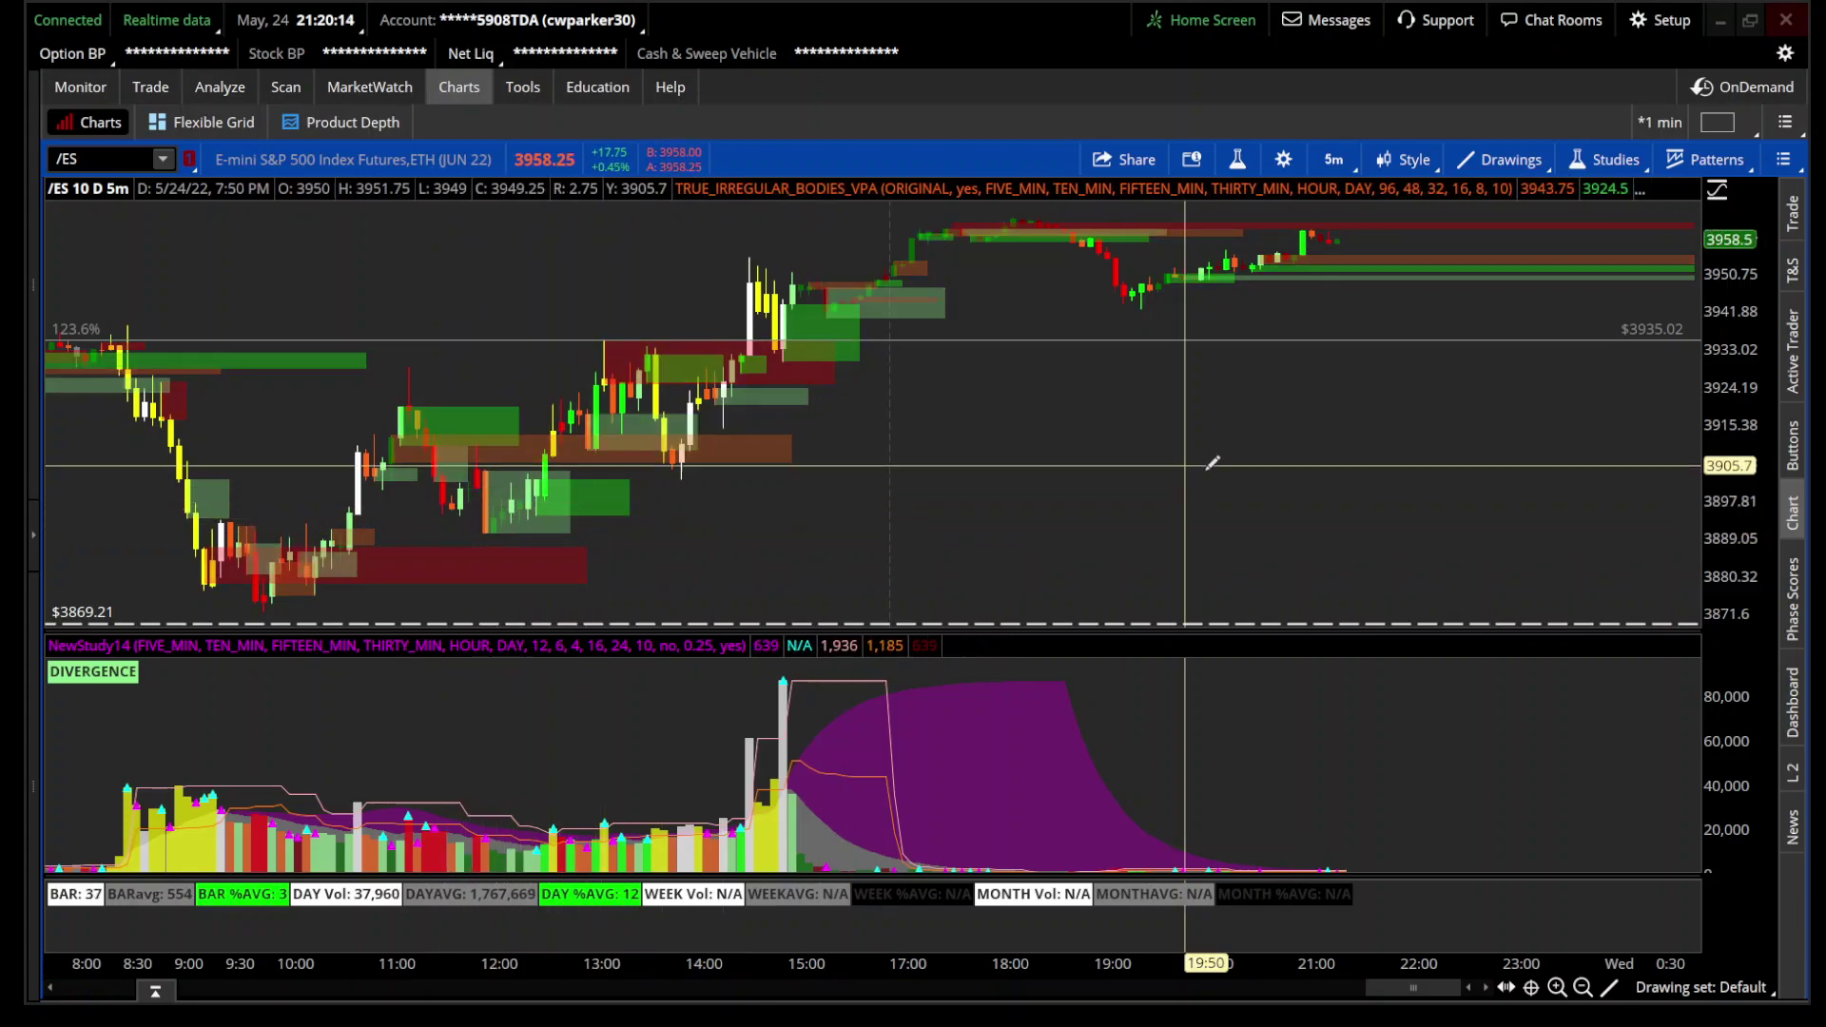
Step: Set the aboveavgvolororiginal input of TRUE_IRREGULAR_BODIES_VPA to ABOVE_AVG_VOLUME and apply it to the chart
click(1239, 169)
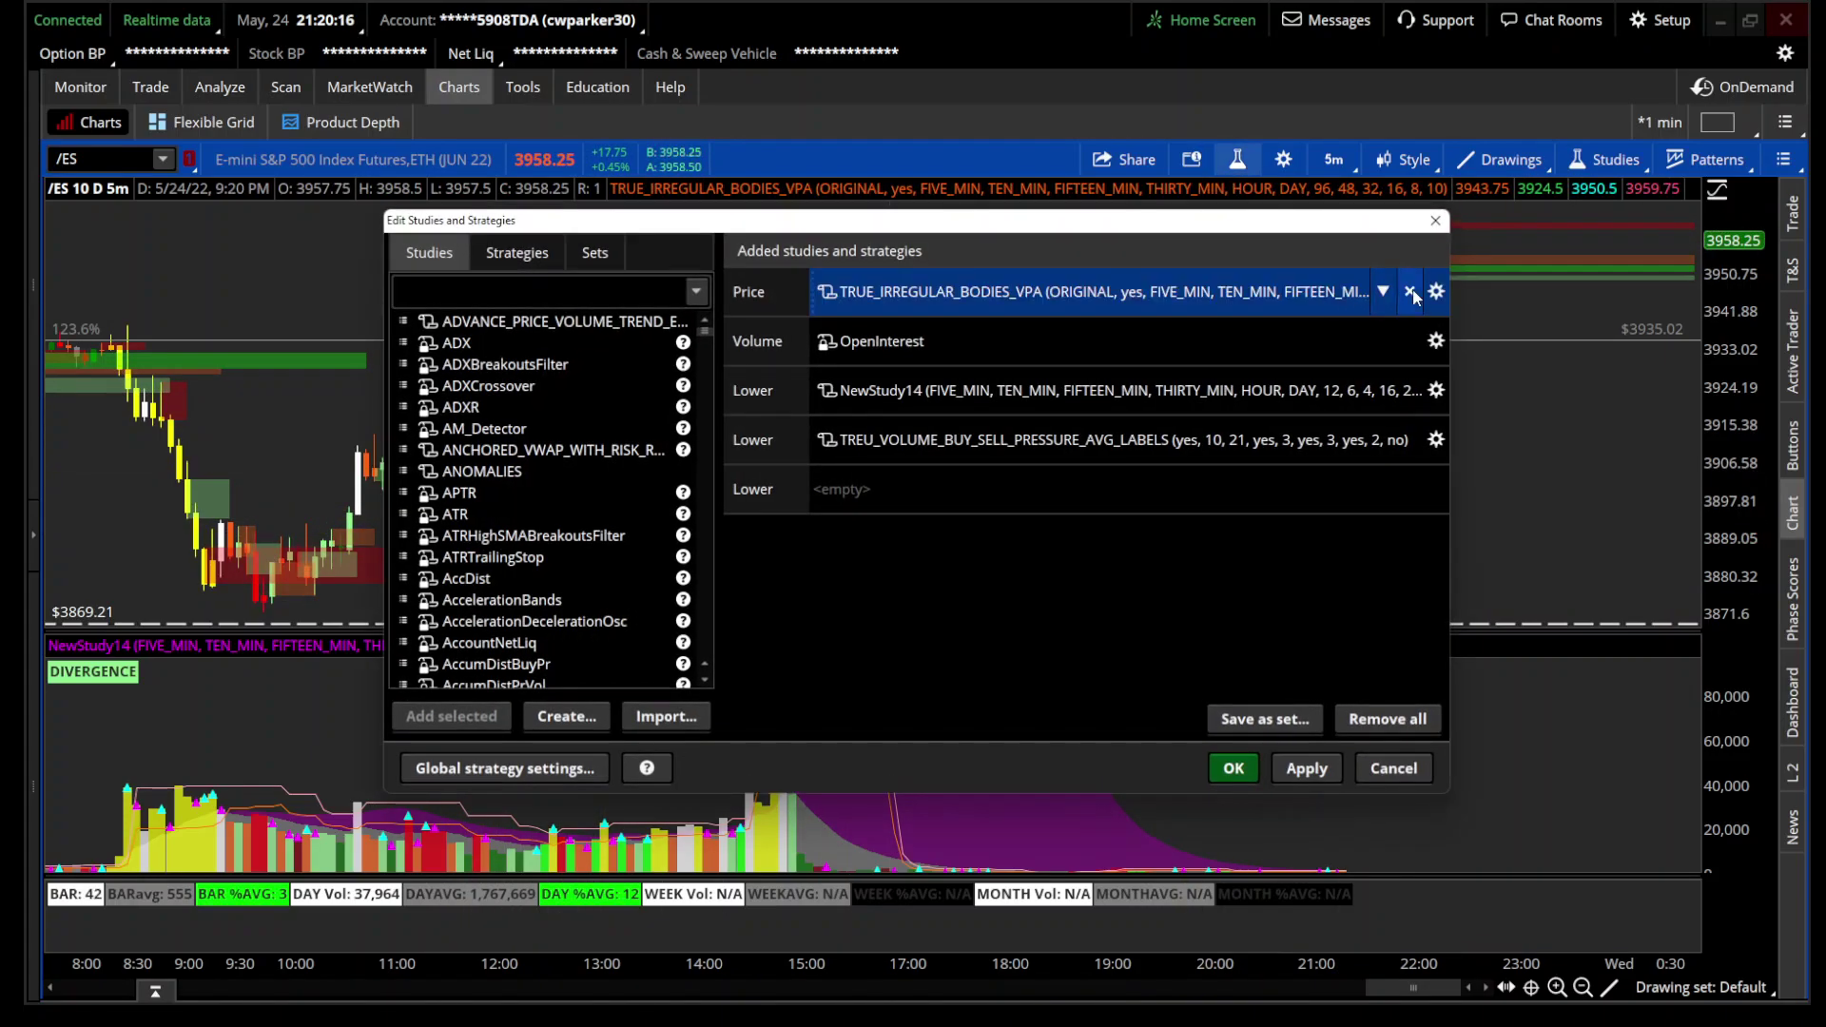
click(1432, 296)
click(951, 285)
click(894, 341)
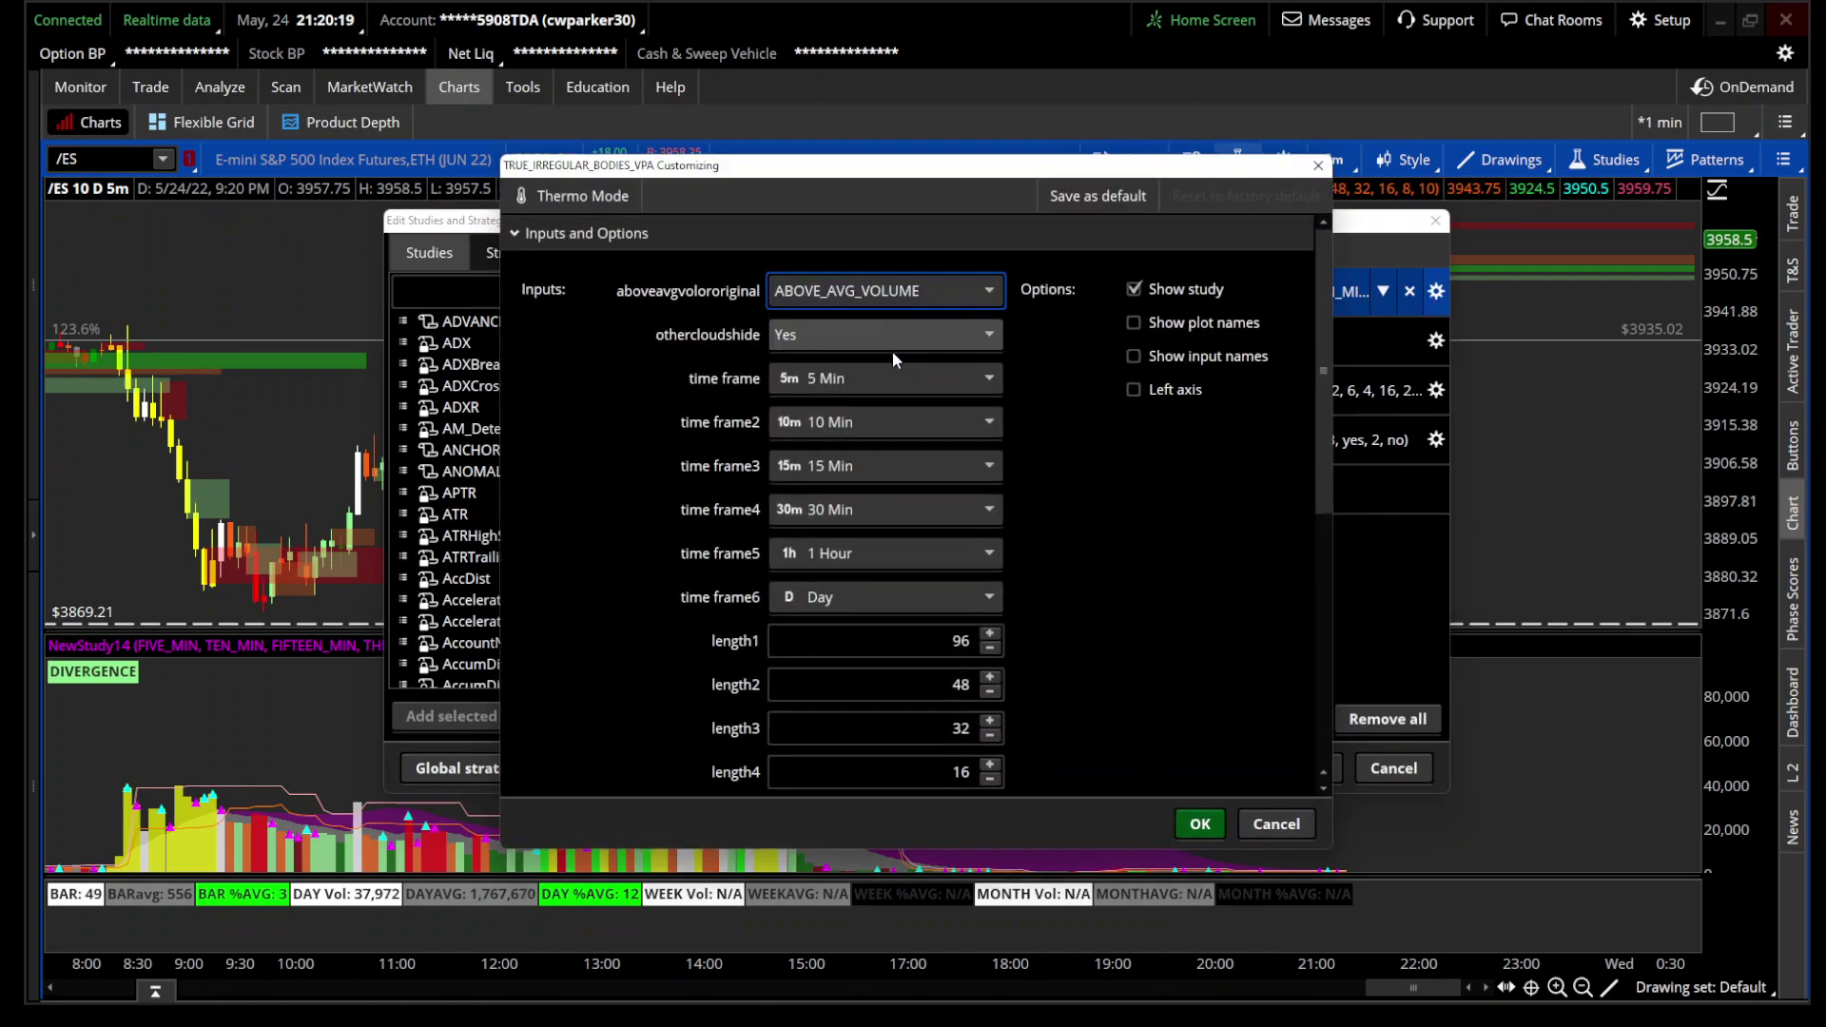
click(1198, 829)
click(1227, 769)
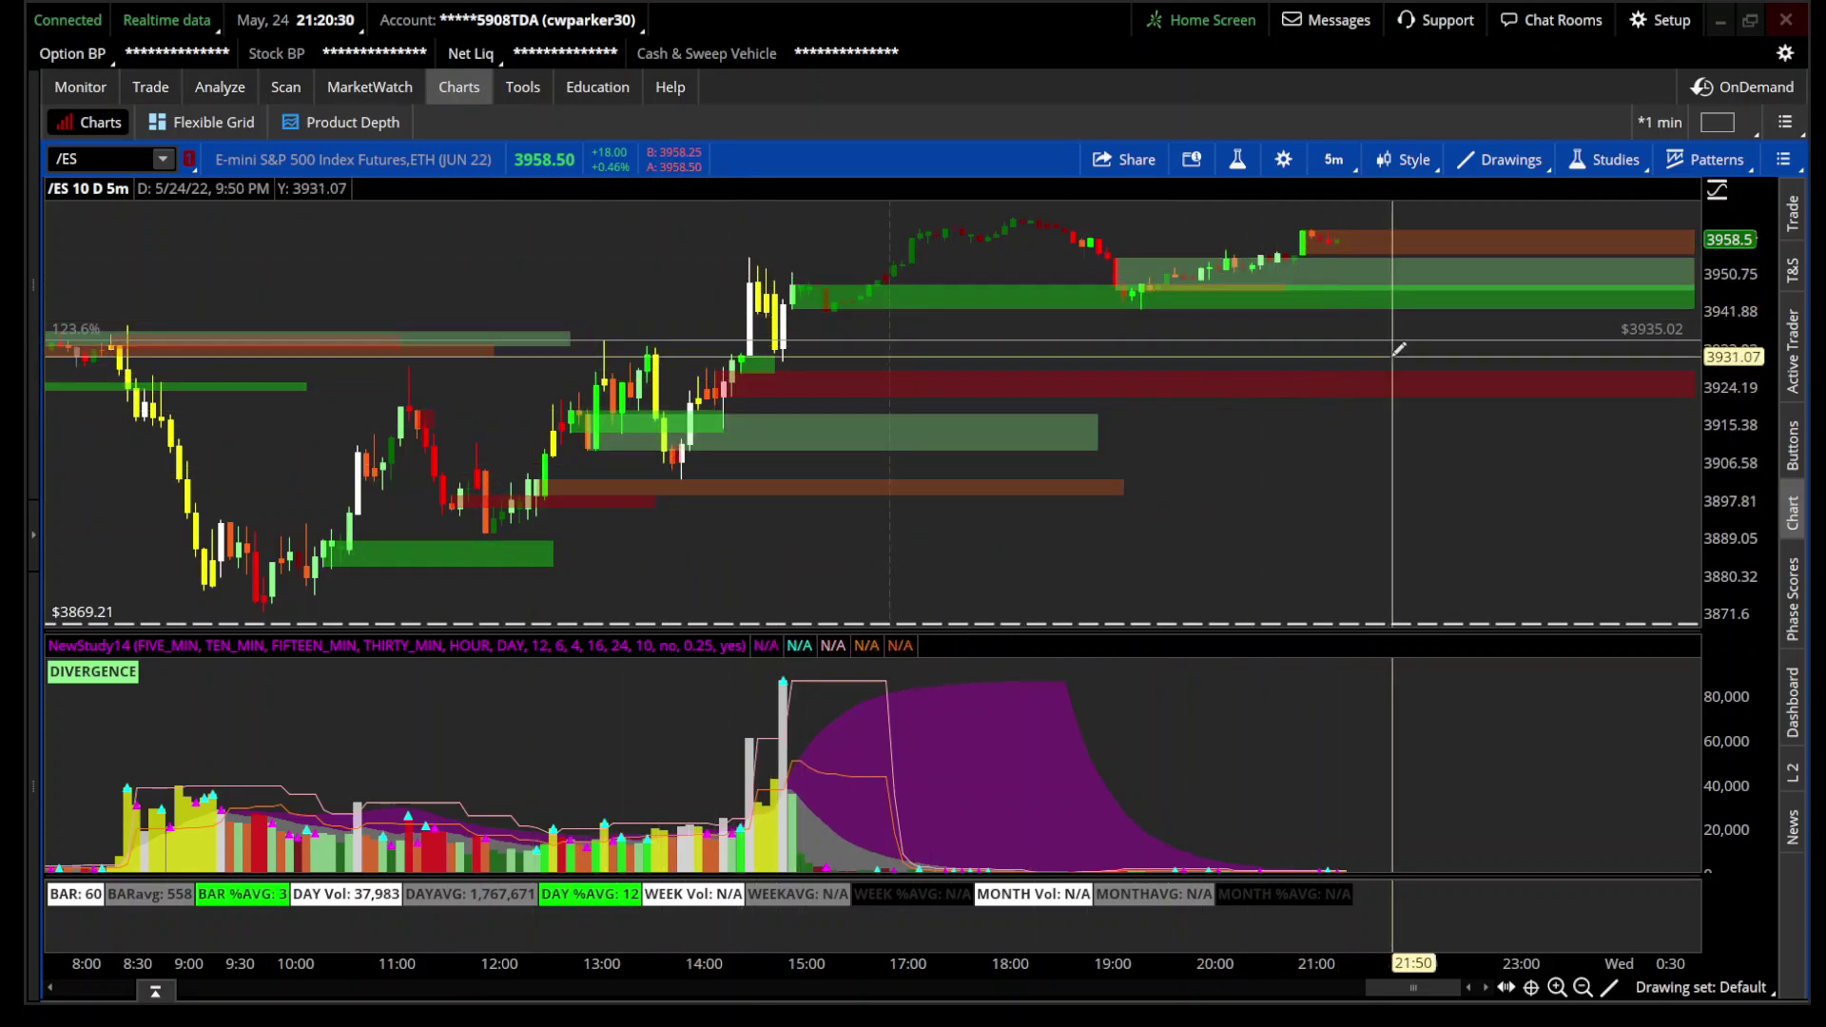
Step: Change the /ES chart to the 10 D : 10m time frame and view several sessions of clouds
click(1351, 163)
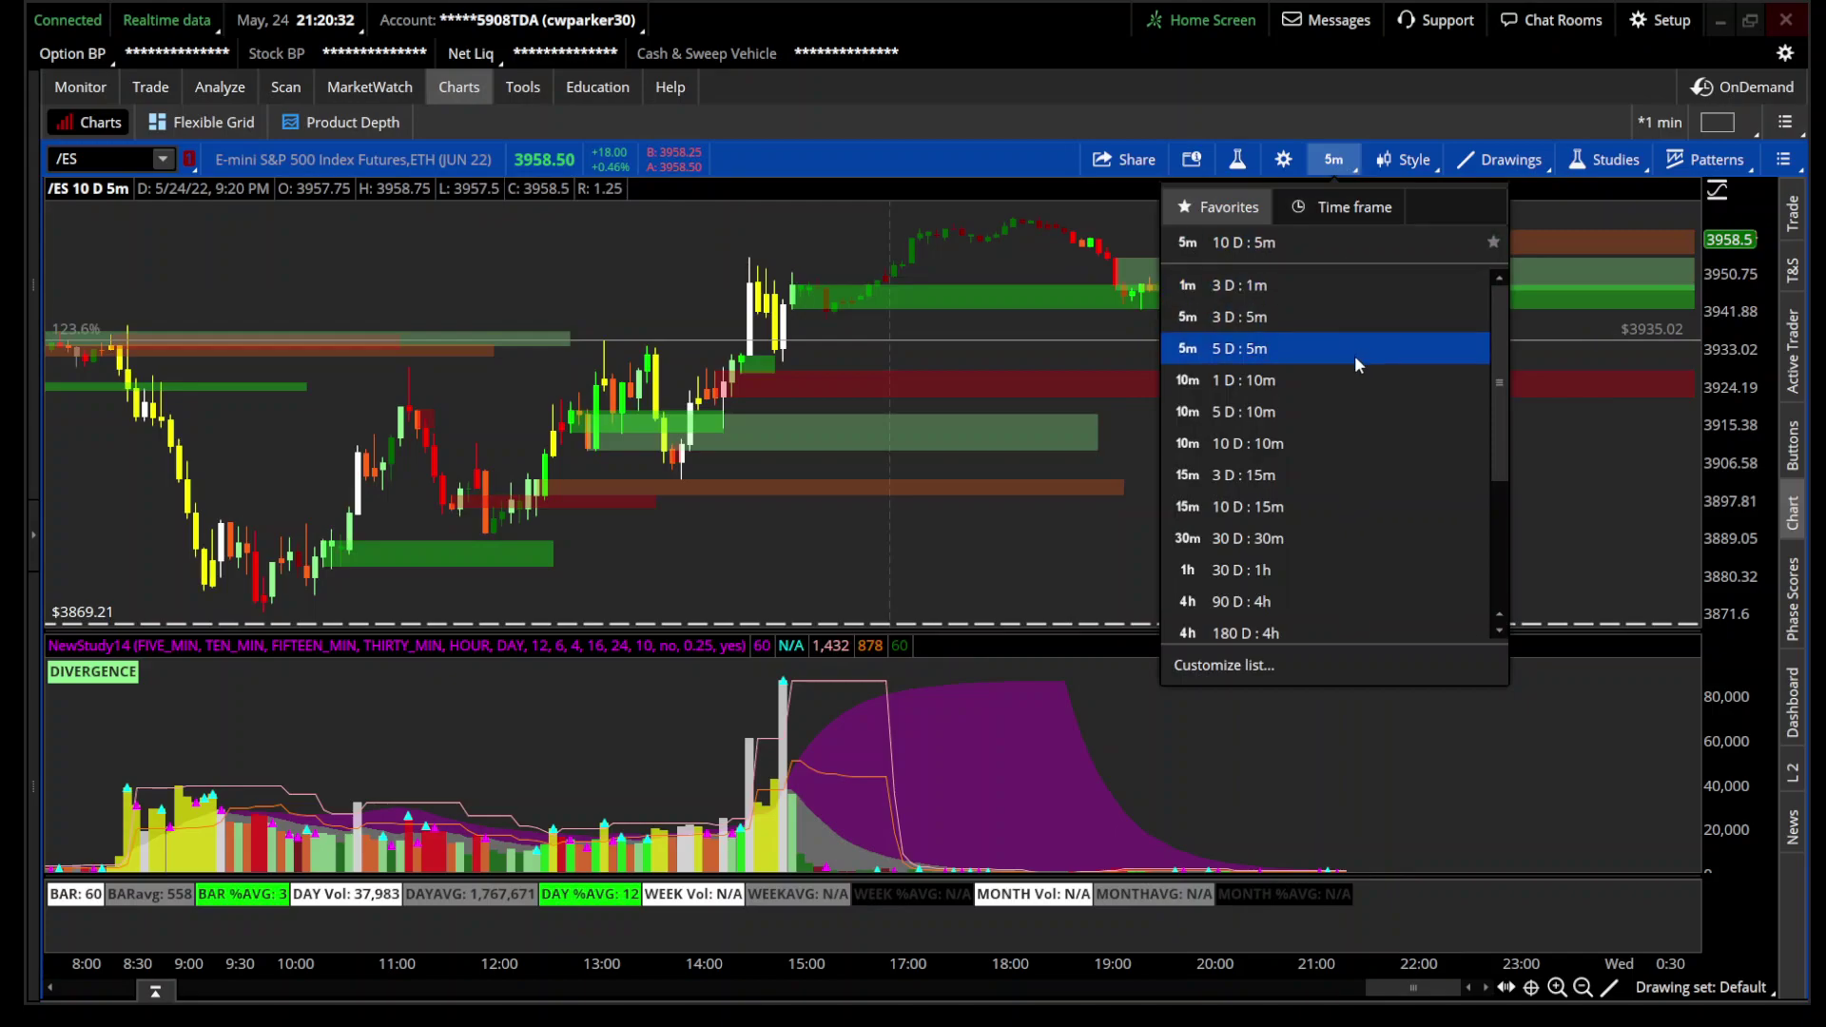
click(1371, 440)
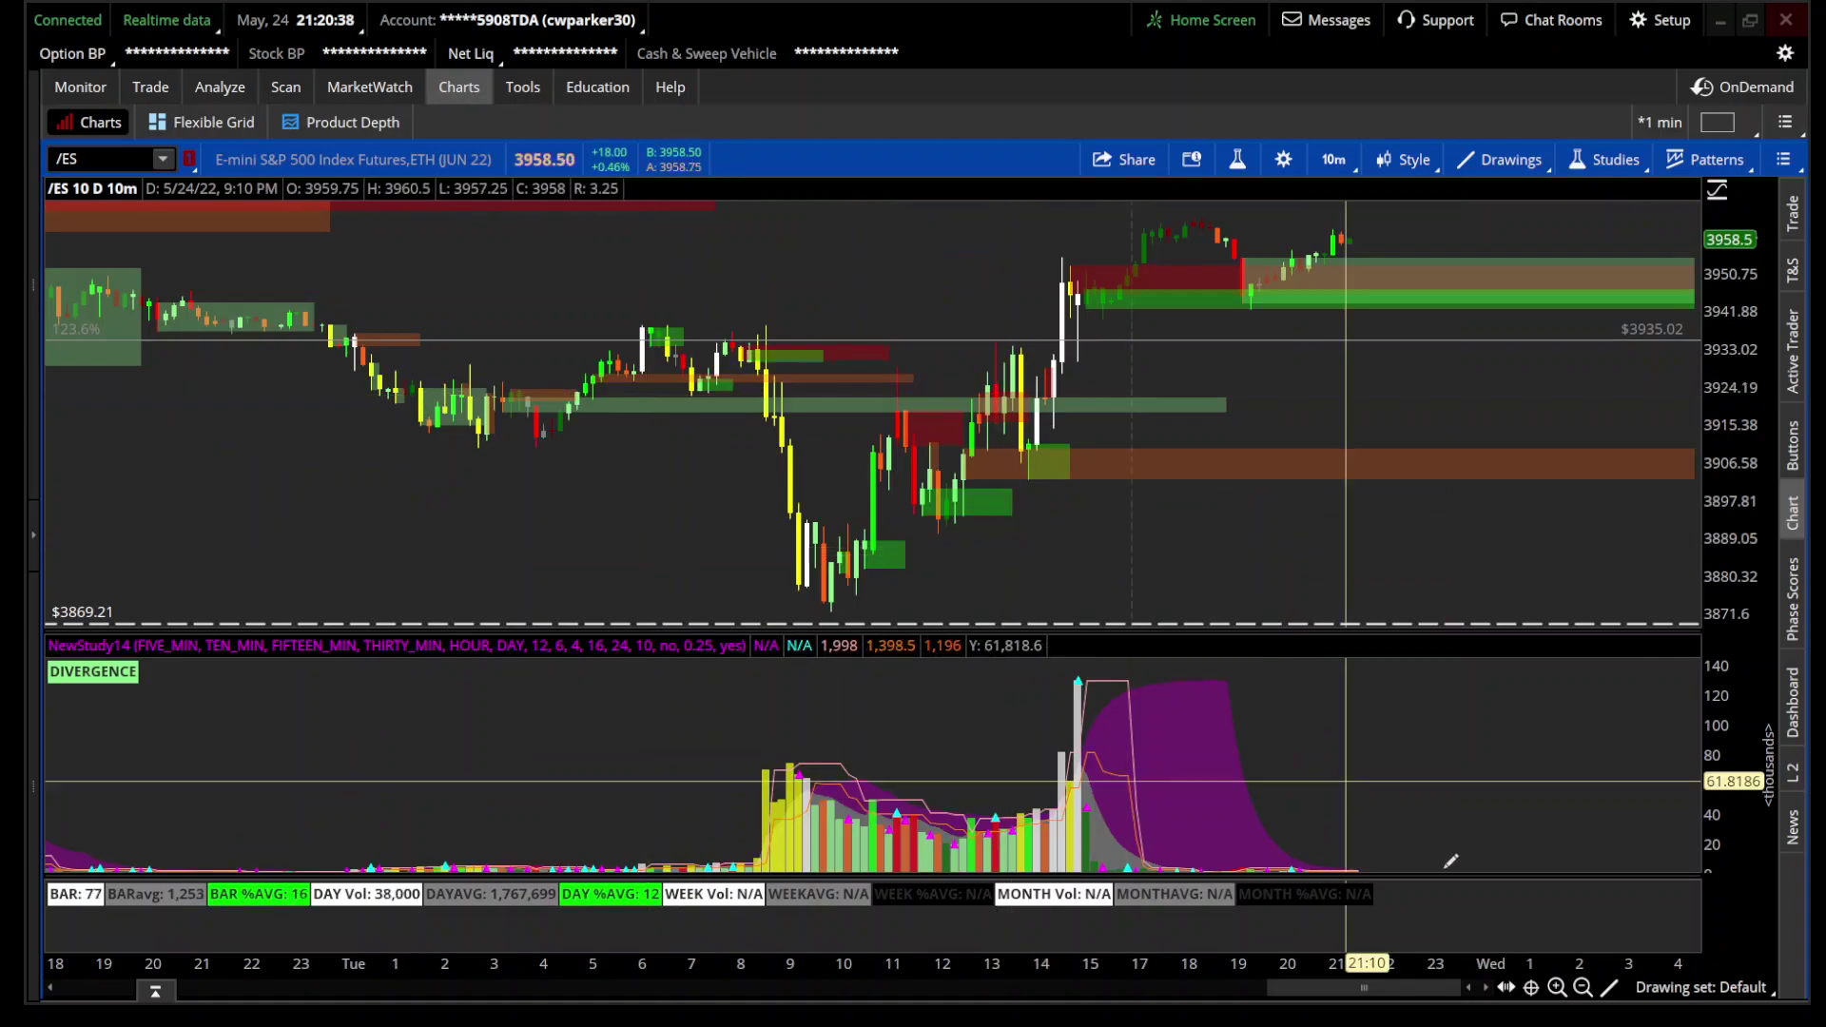
click(1583, 989)
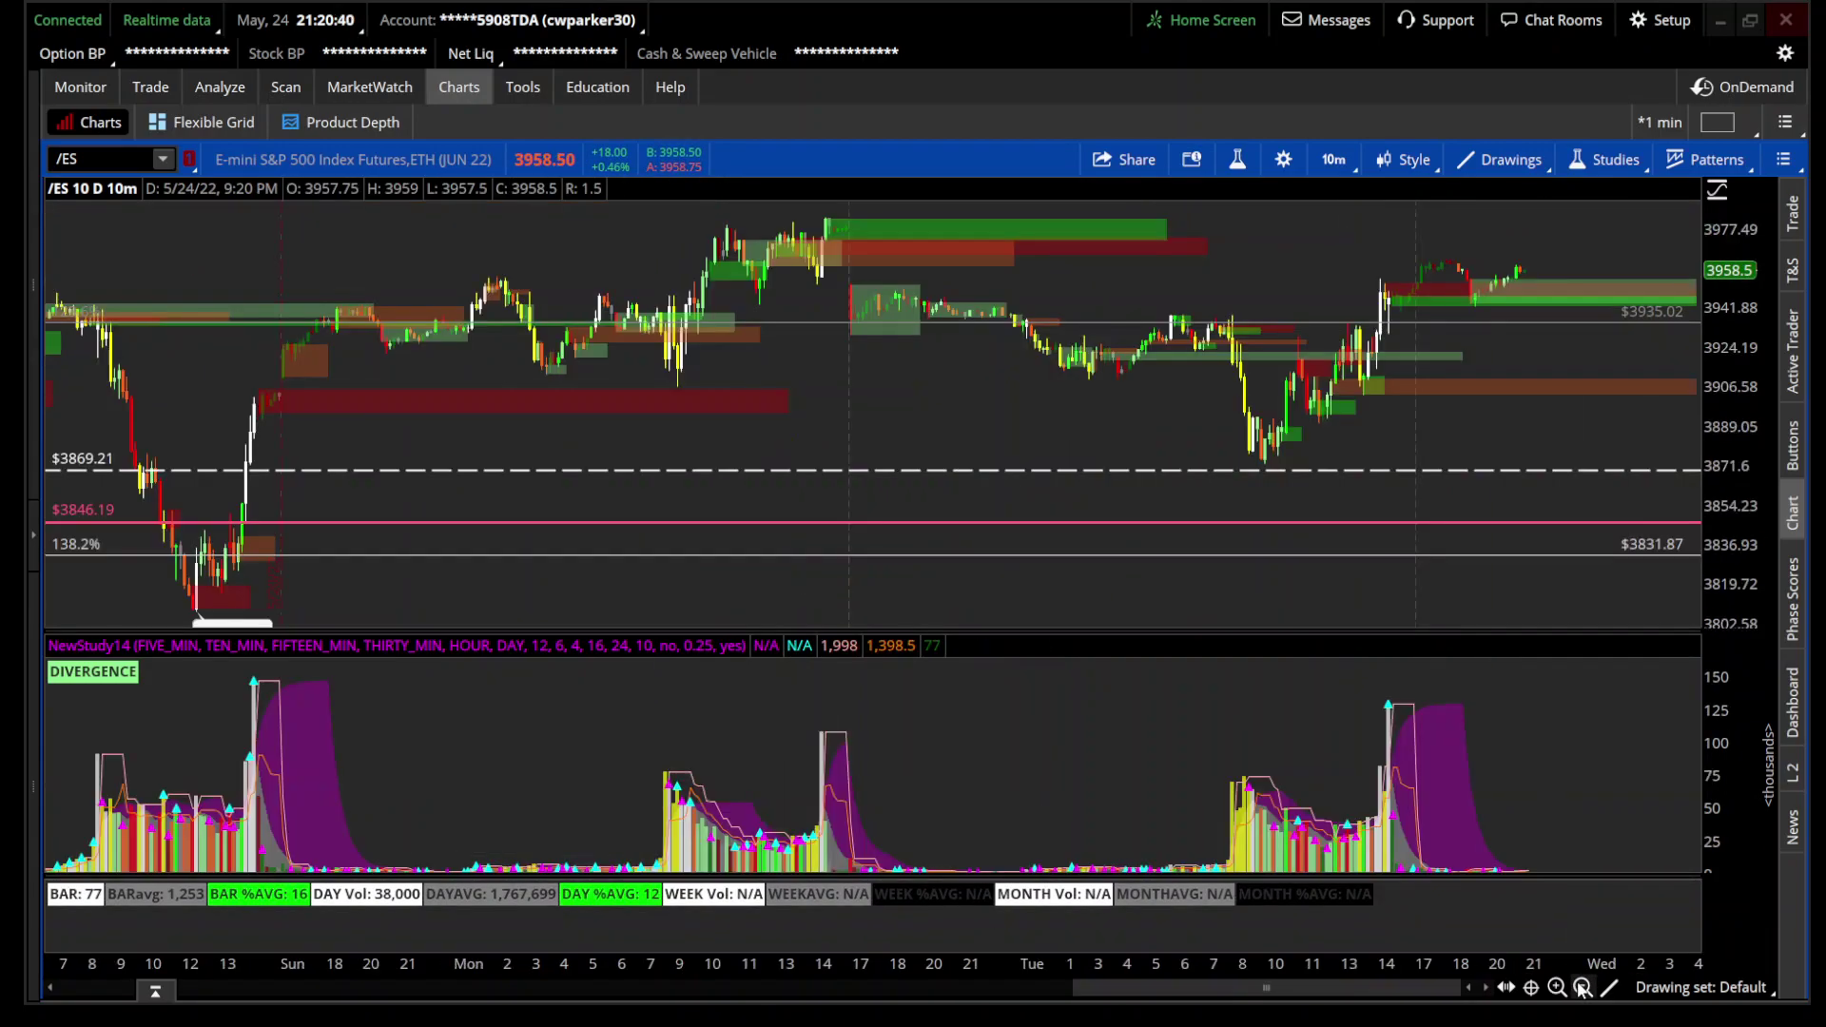
Step: Change the /ES chart to the 10 D : 15m time frame and zoom in on the latest session
click(1334, 158)
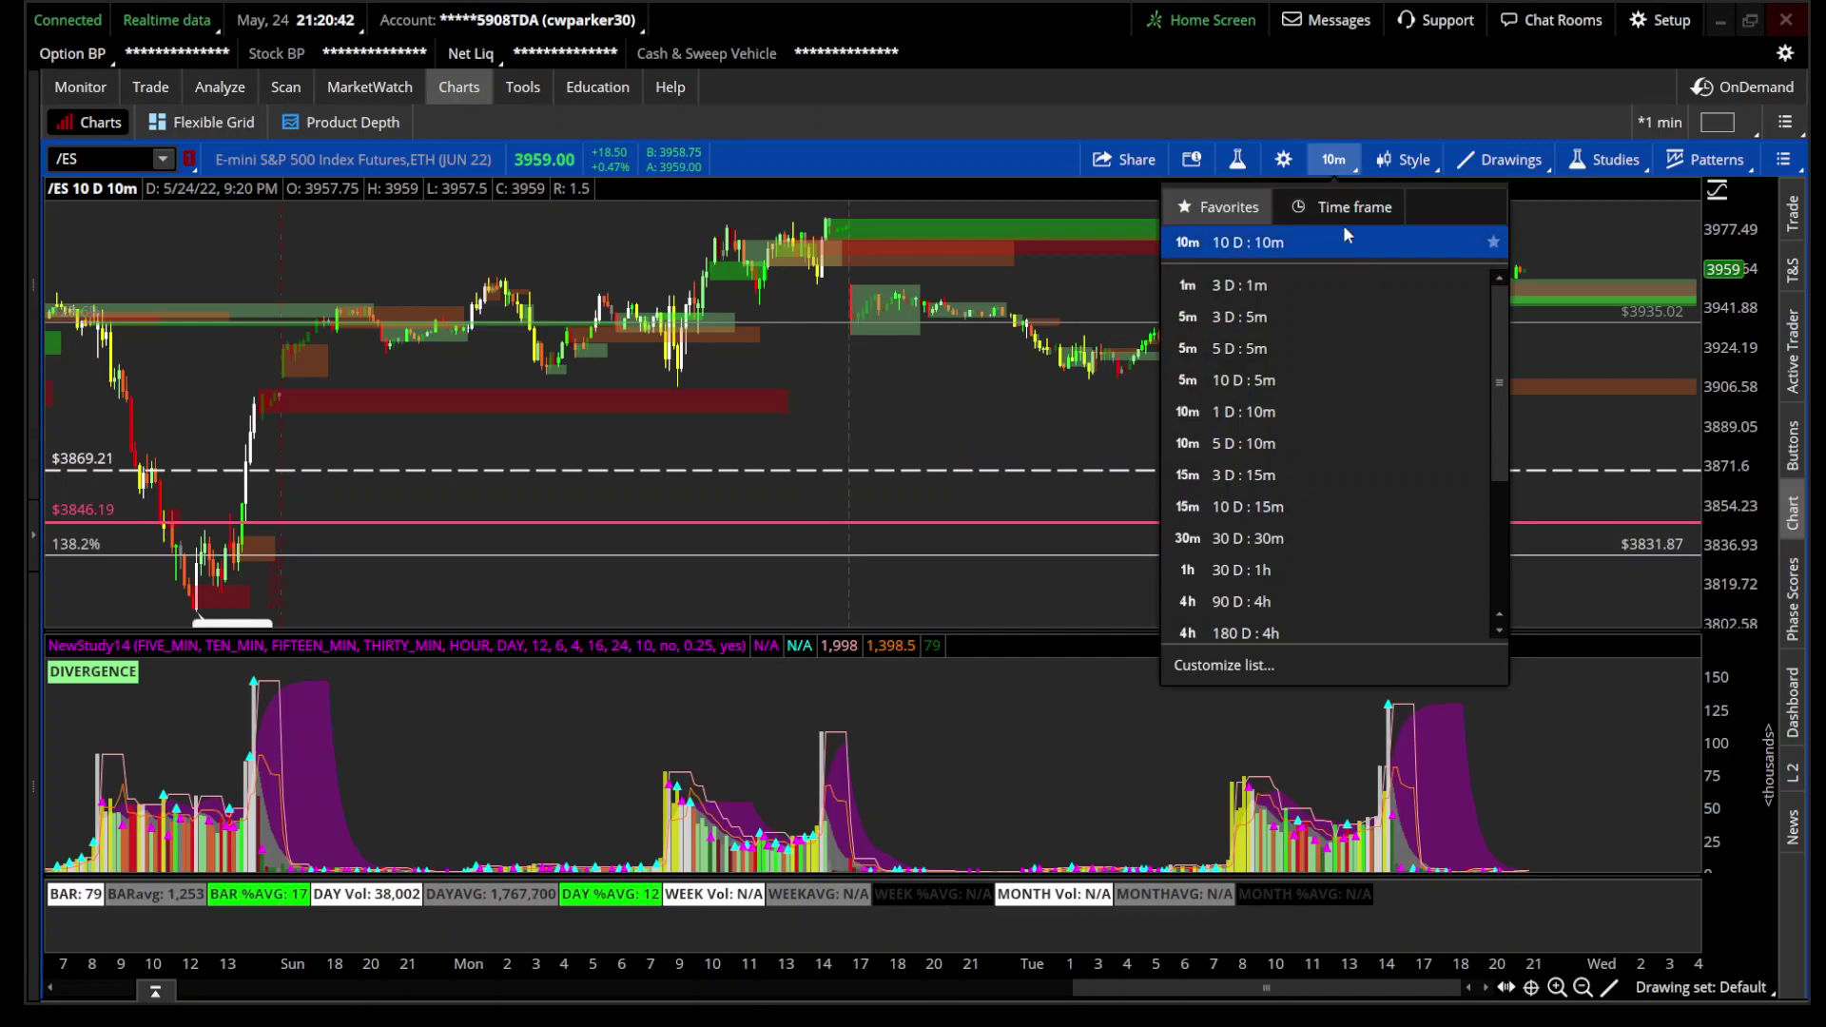
click(1386, 494)
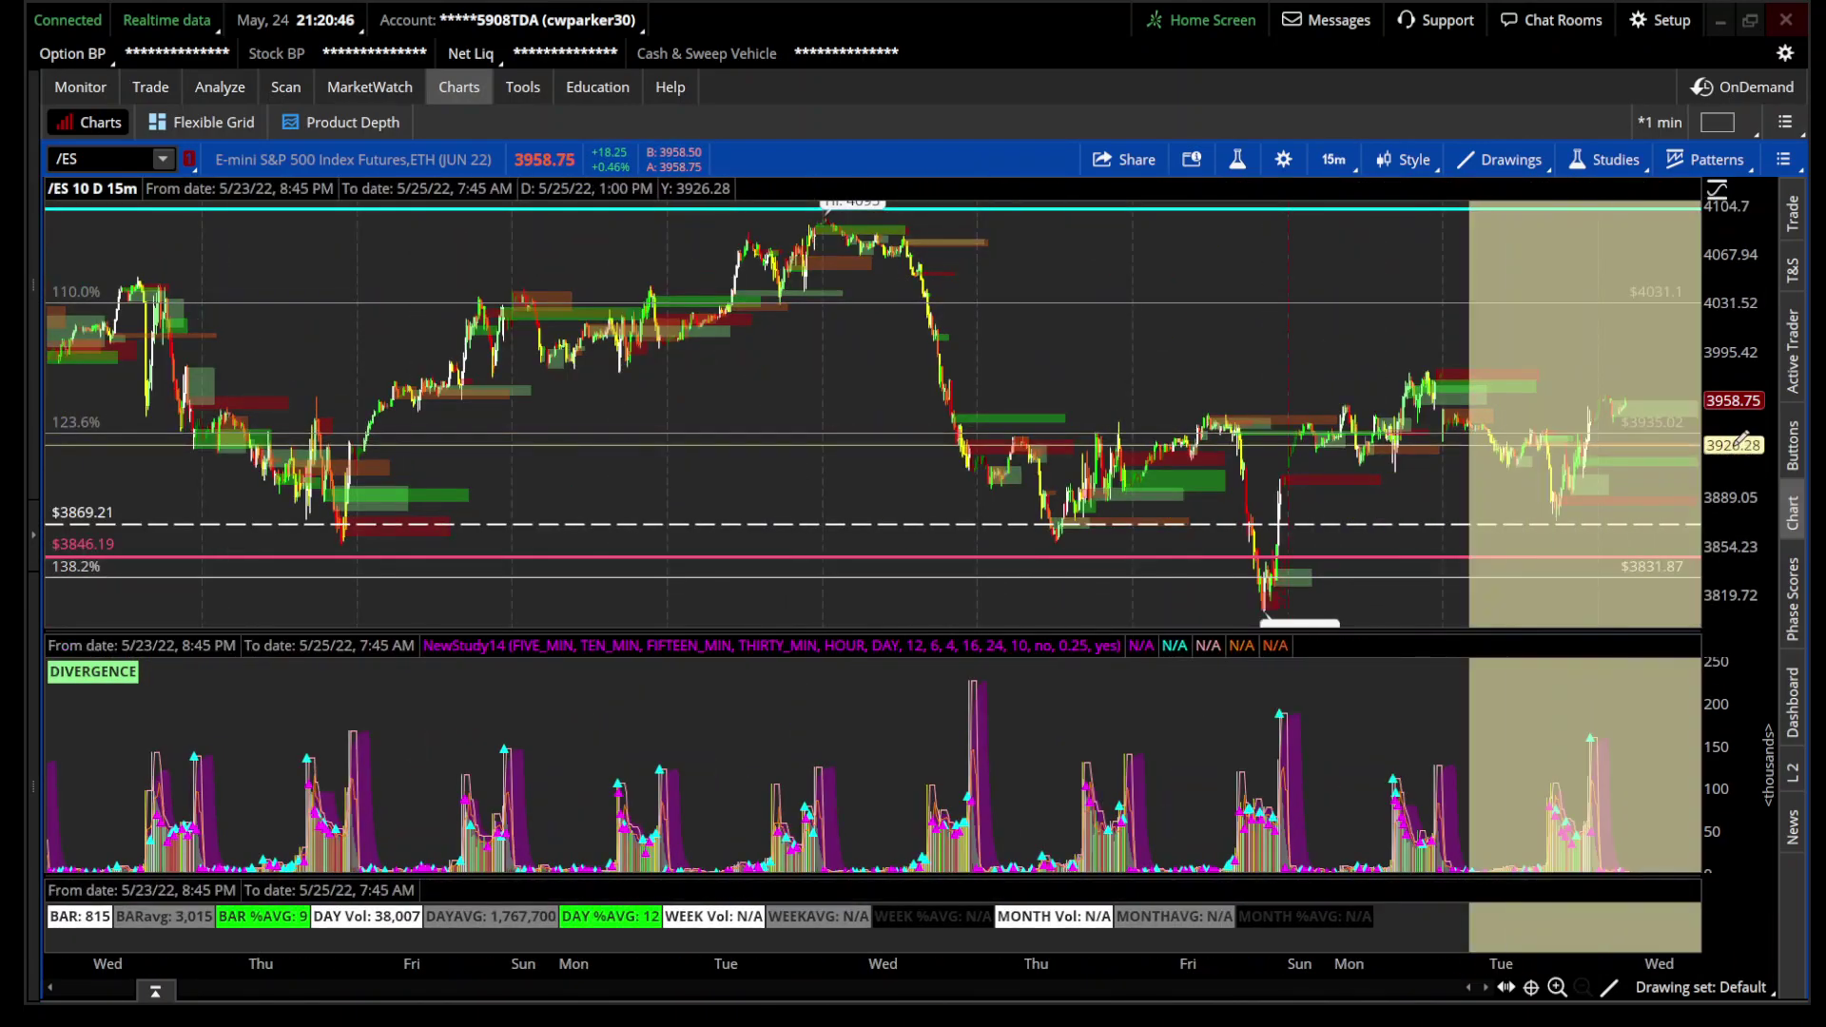
scroll(1243, 510, up, 5)
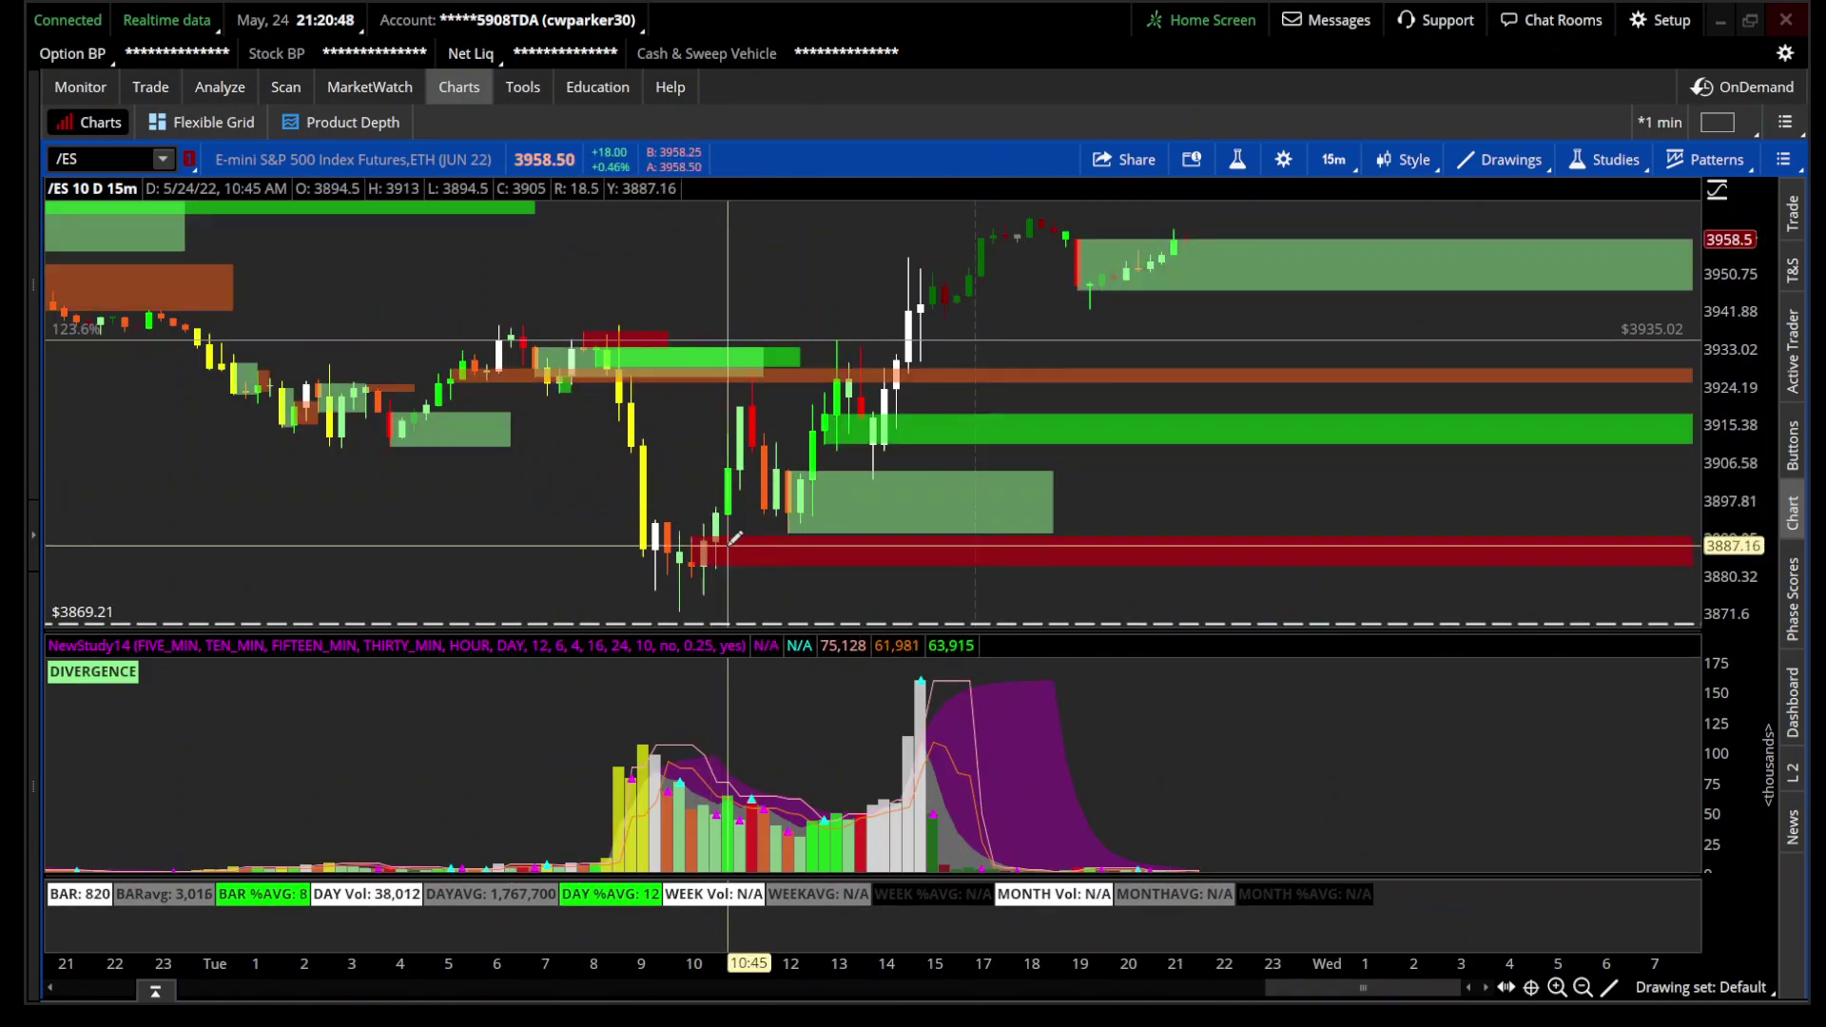
Step: Review the inputs of TRUE_IRREGULAR_BODIES_VPA on the 15-minute chart and cancel out of the study dialogs
click(1237, 159)
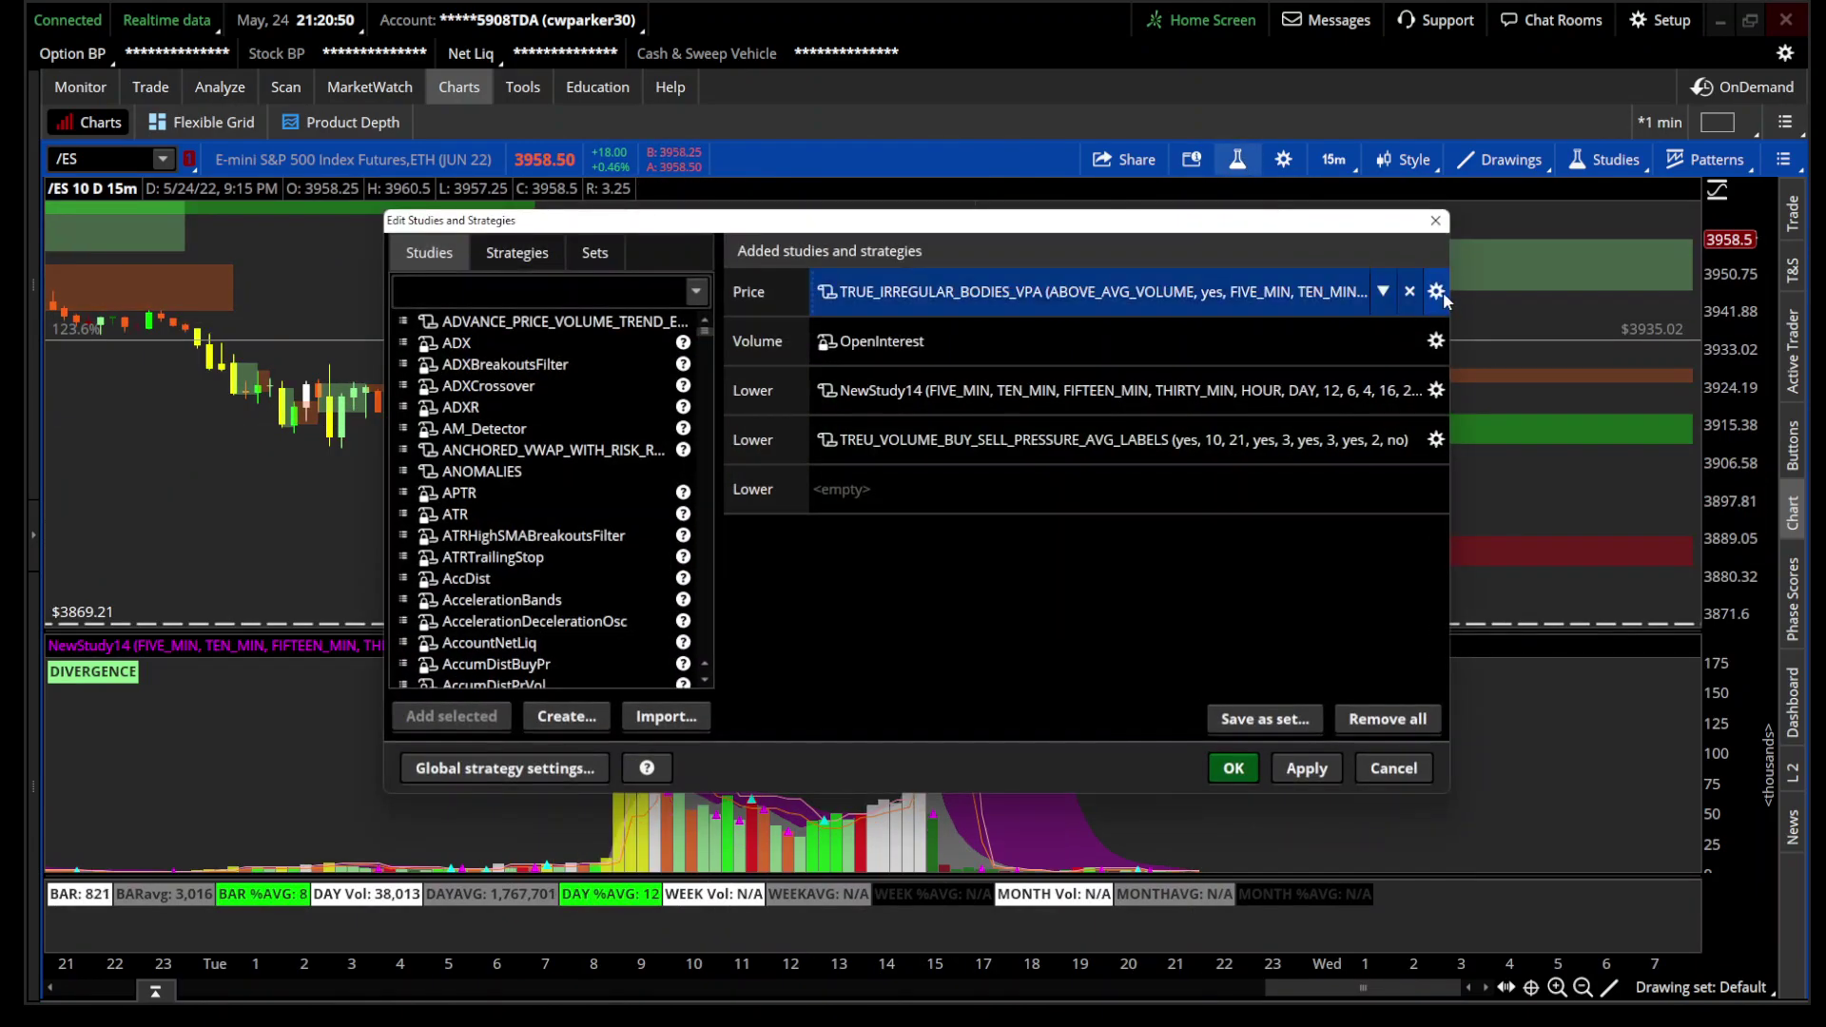
click(1437, 293)
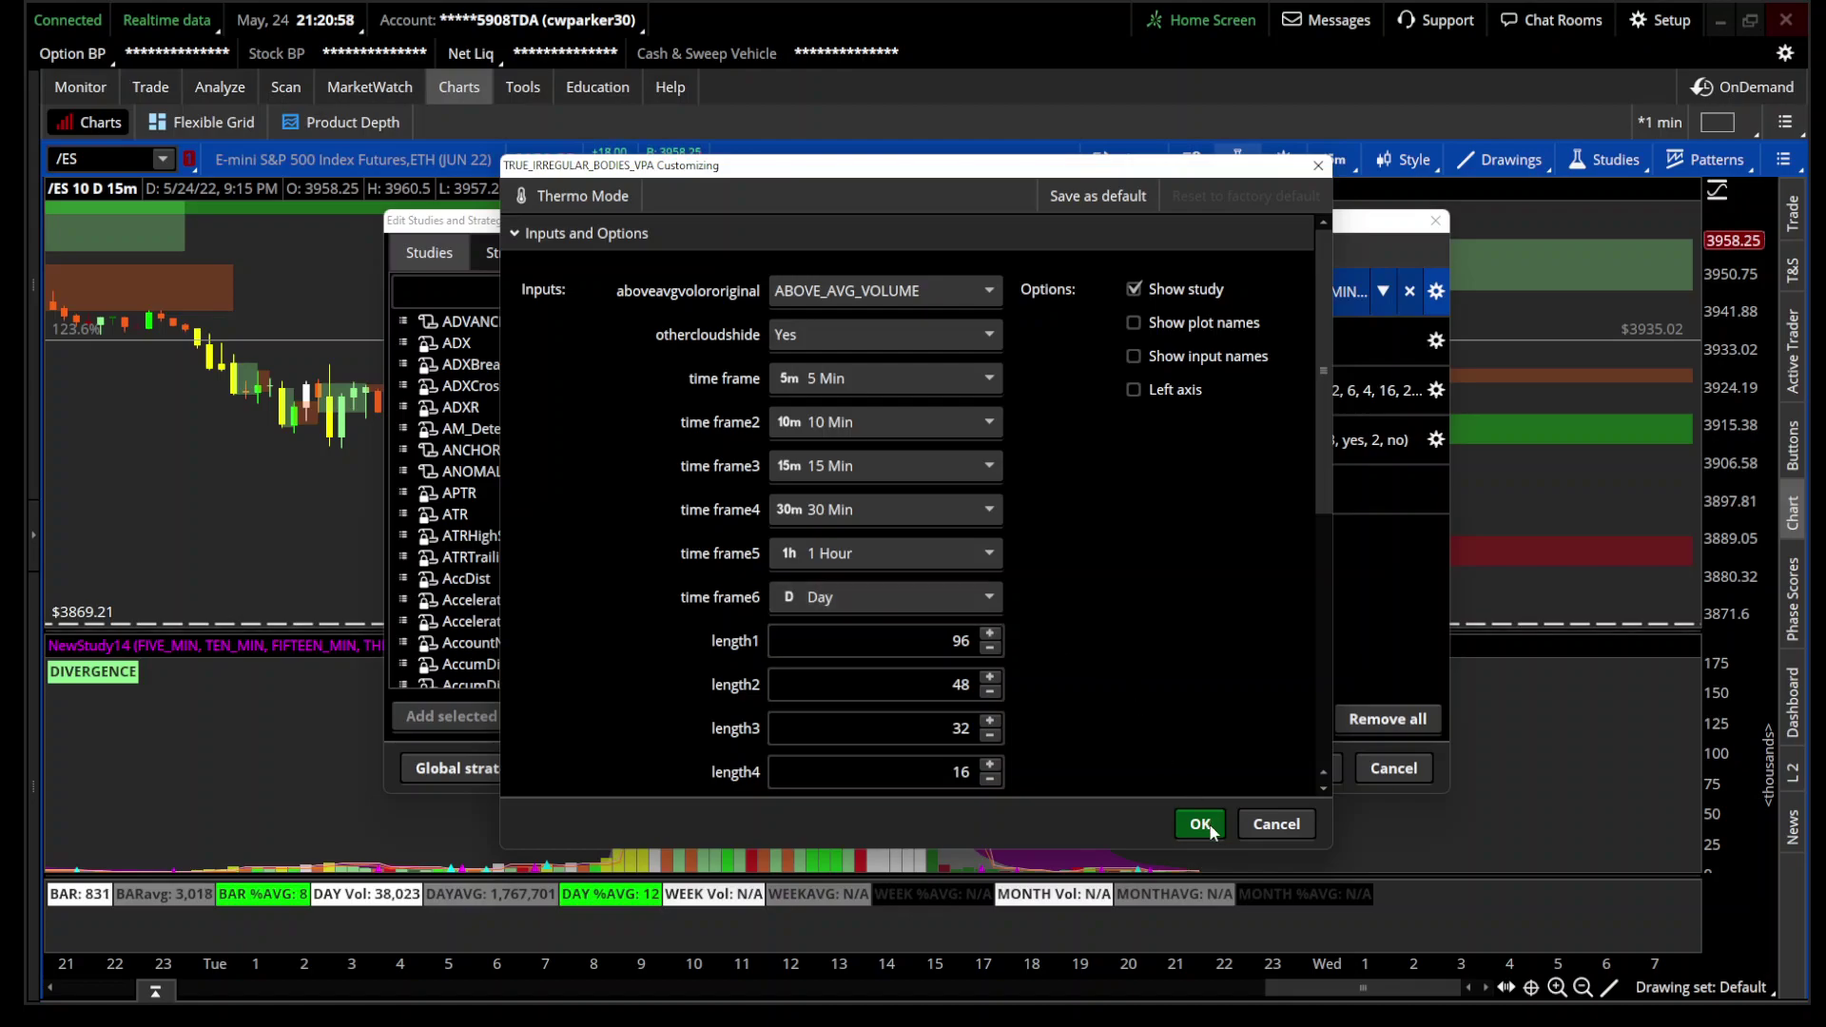
click(1276, 824)
click(1402, 774)
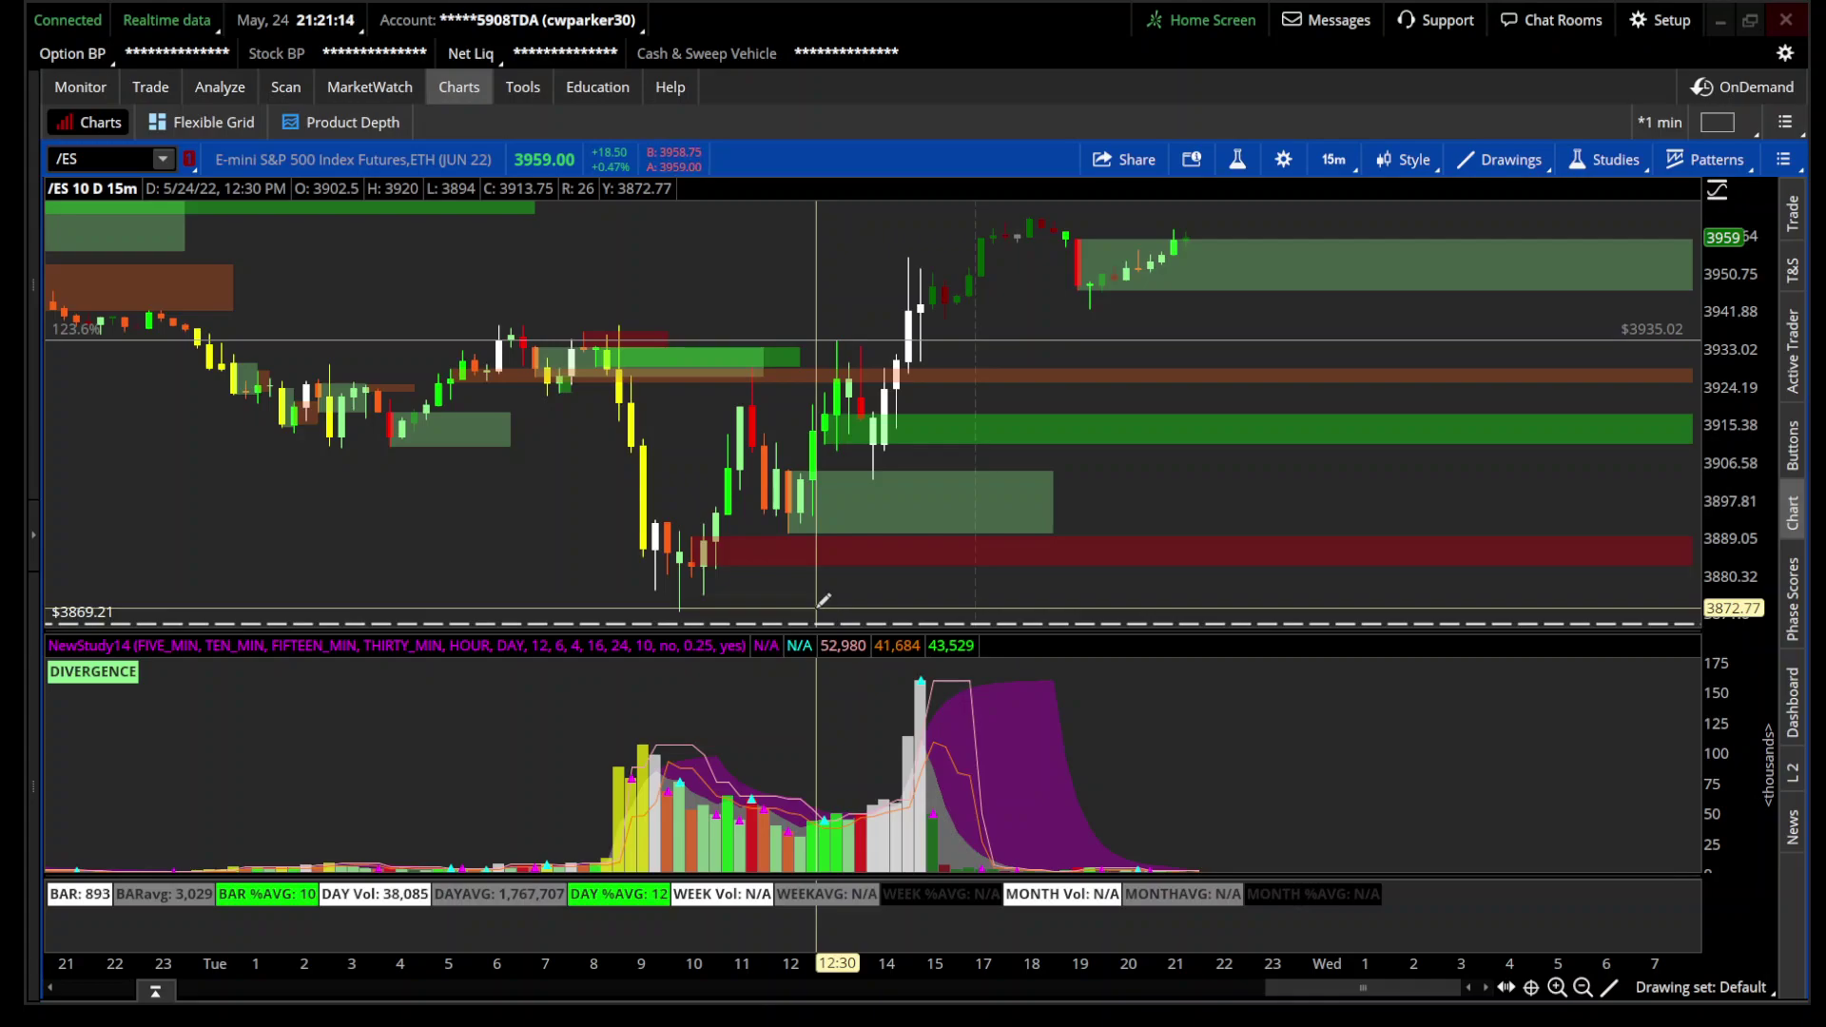
Step: Look through the aggregation choices for the time frame6 input of TRUE_IRREGULAR_BODIES_VPA and cancel without changing anything
click(1248, 158)
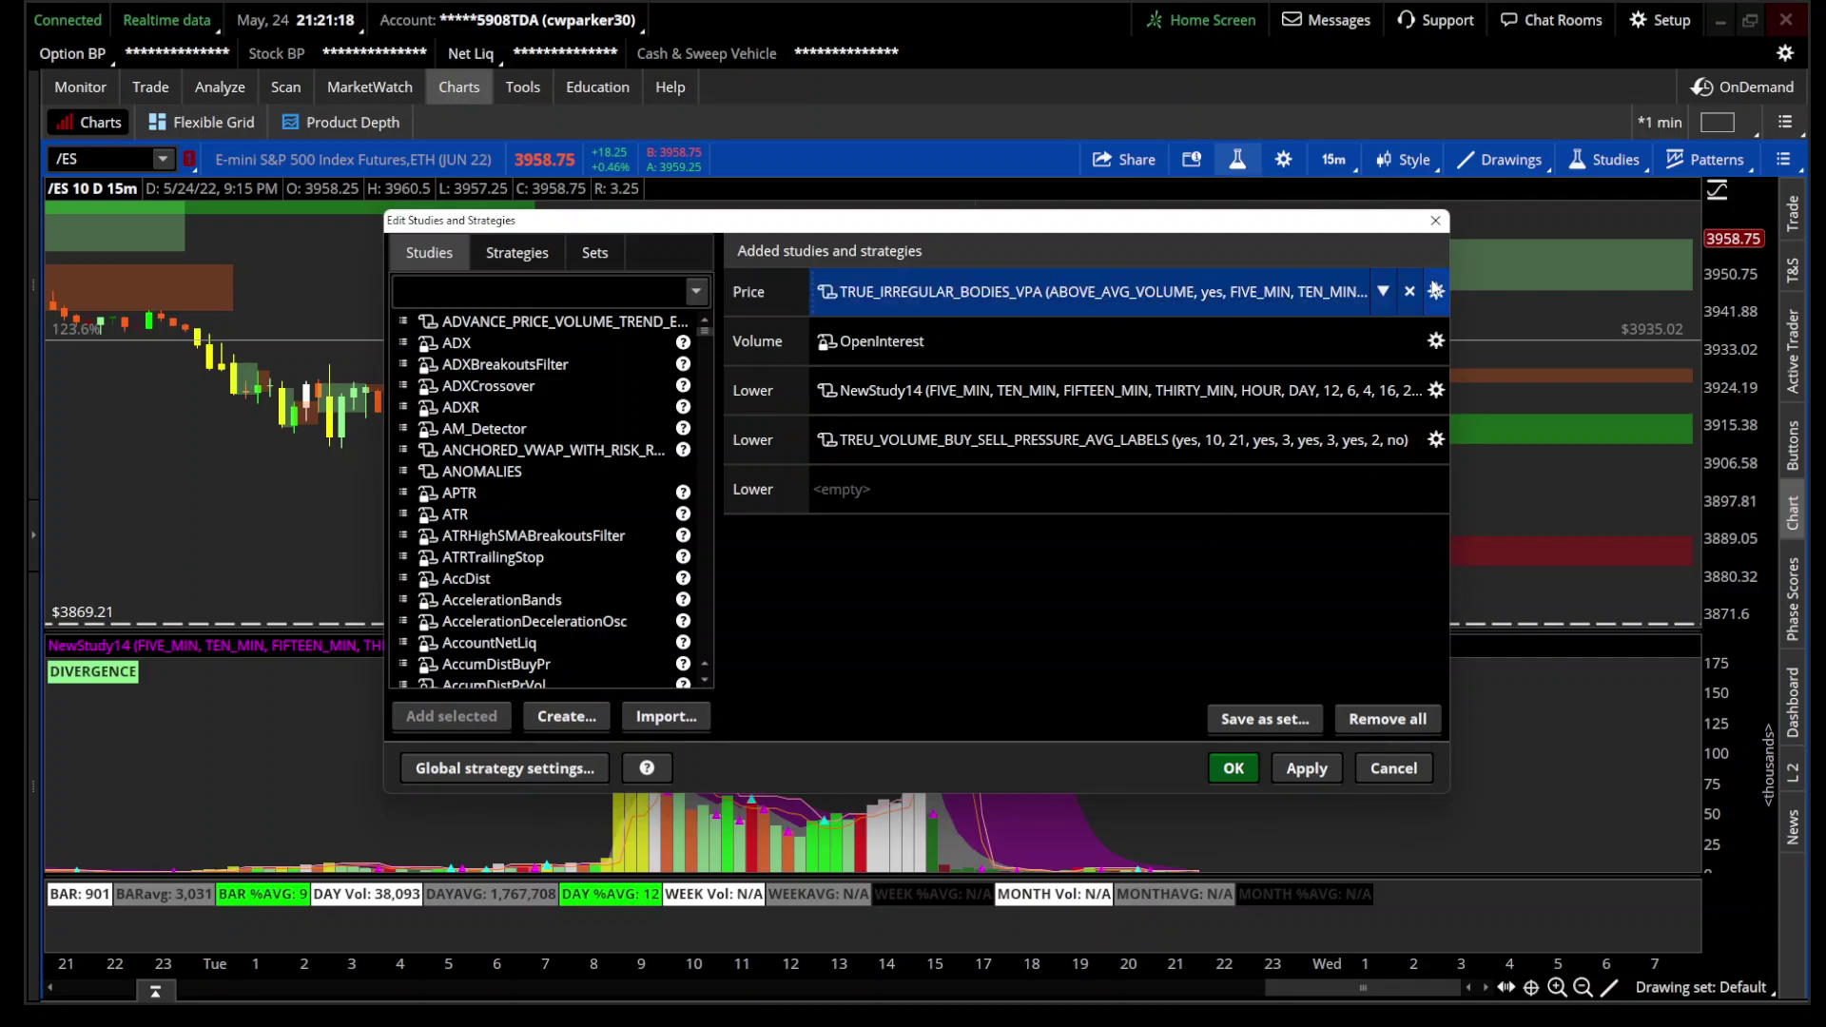
click(1436, 291)
click(957, 597)
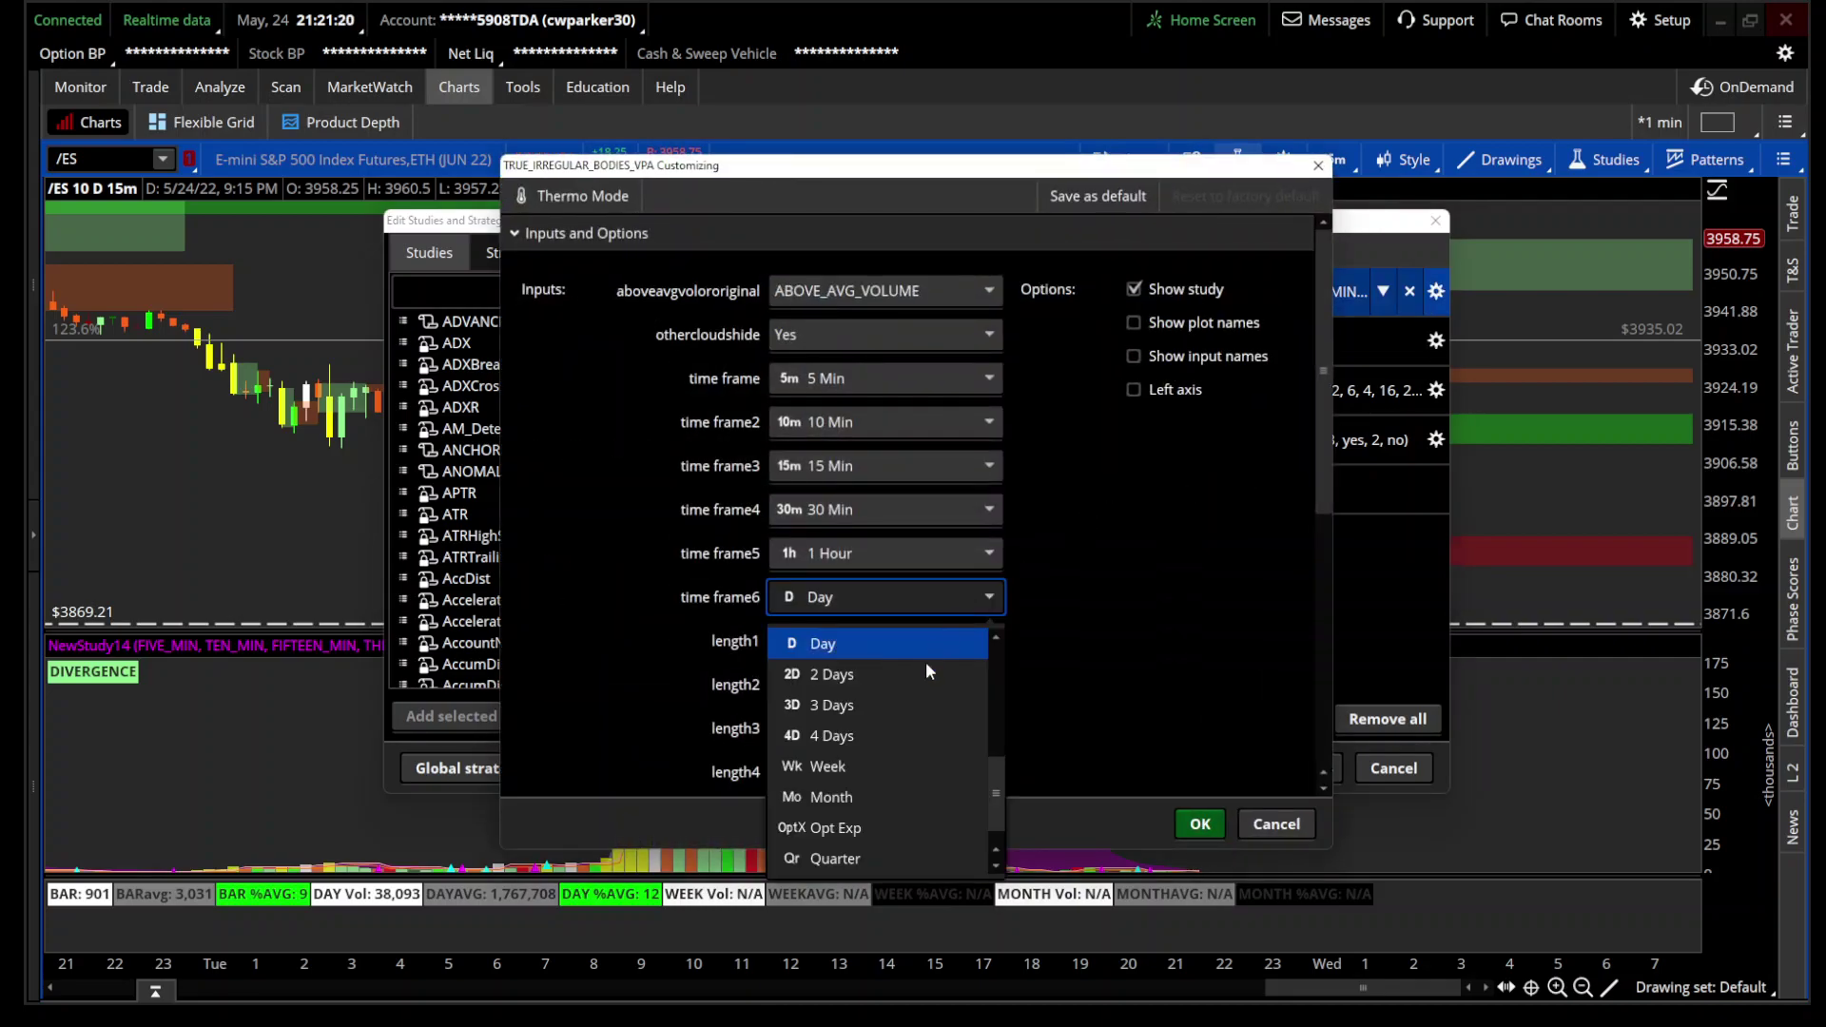
click(1117, 613)
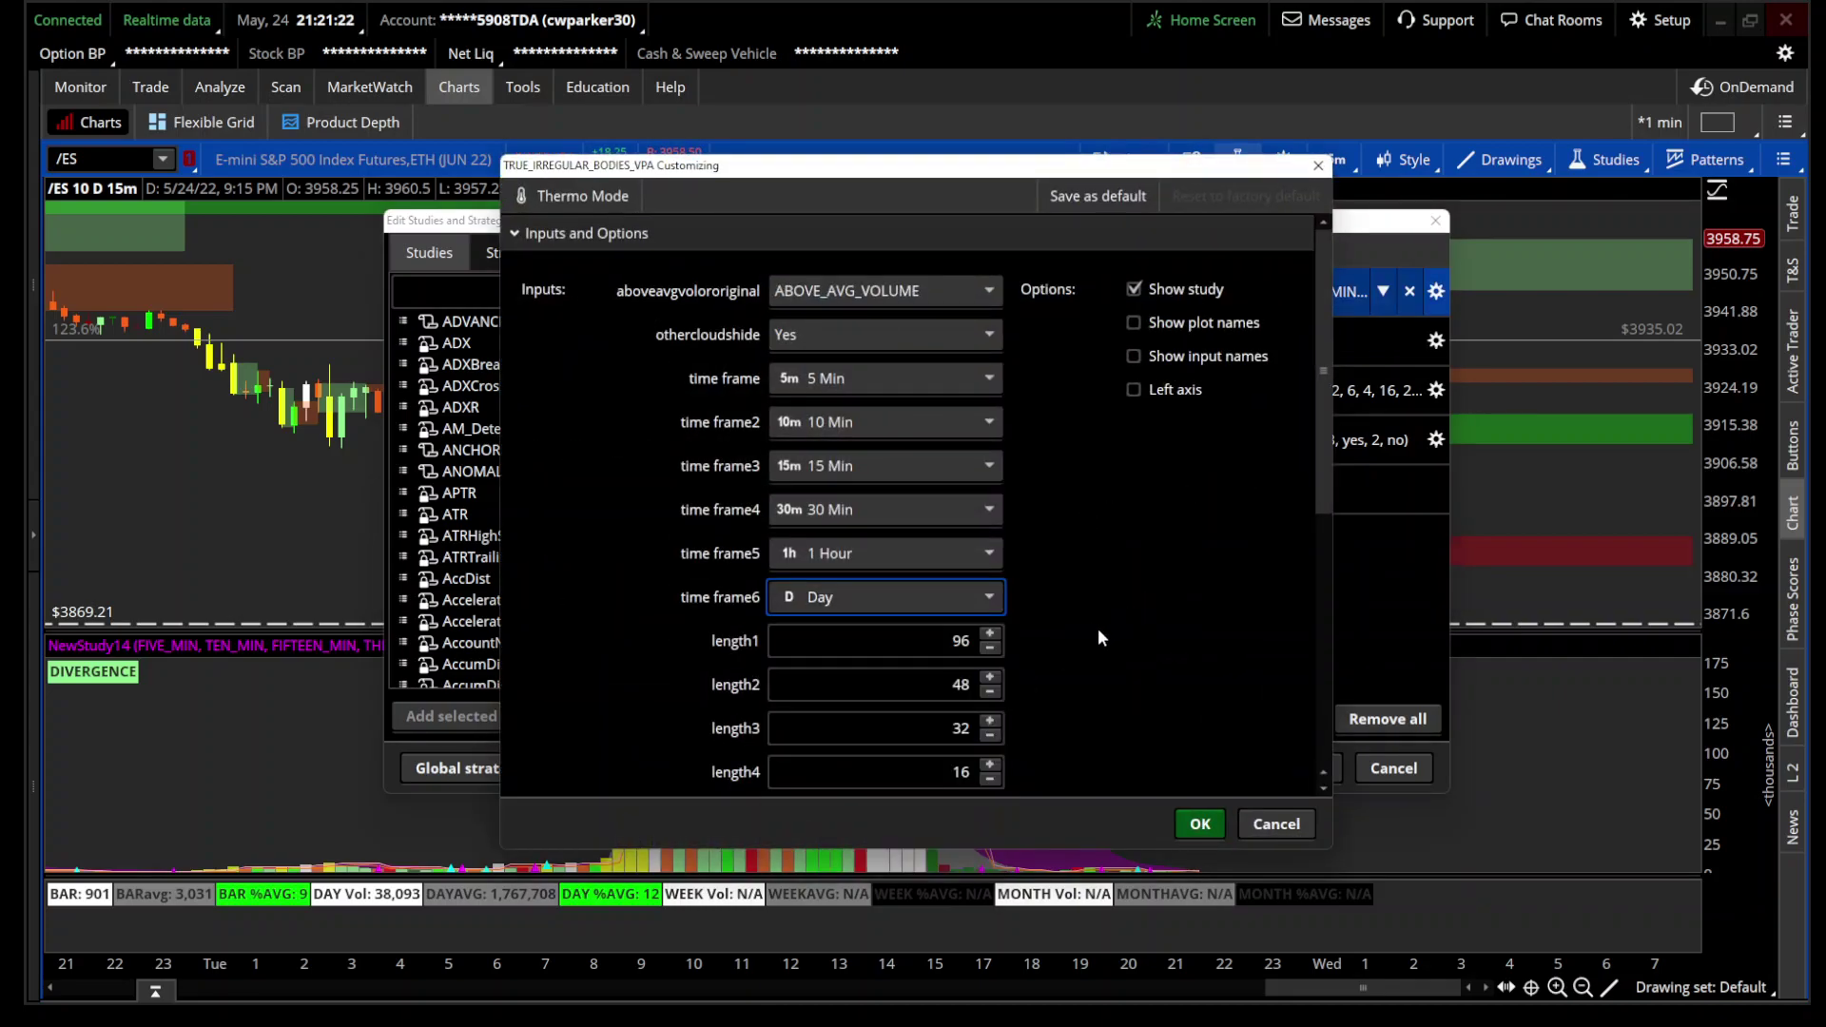
click(1287, 830)
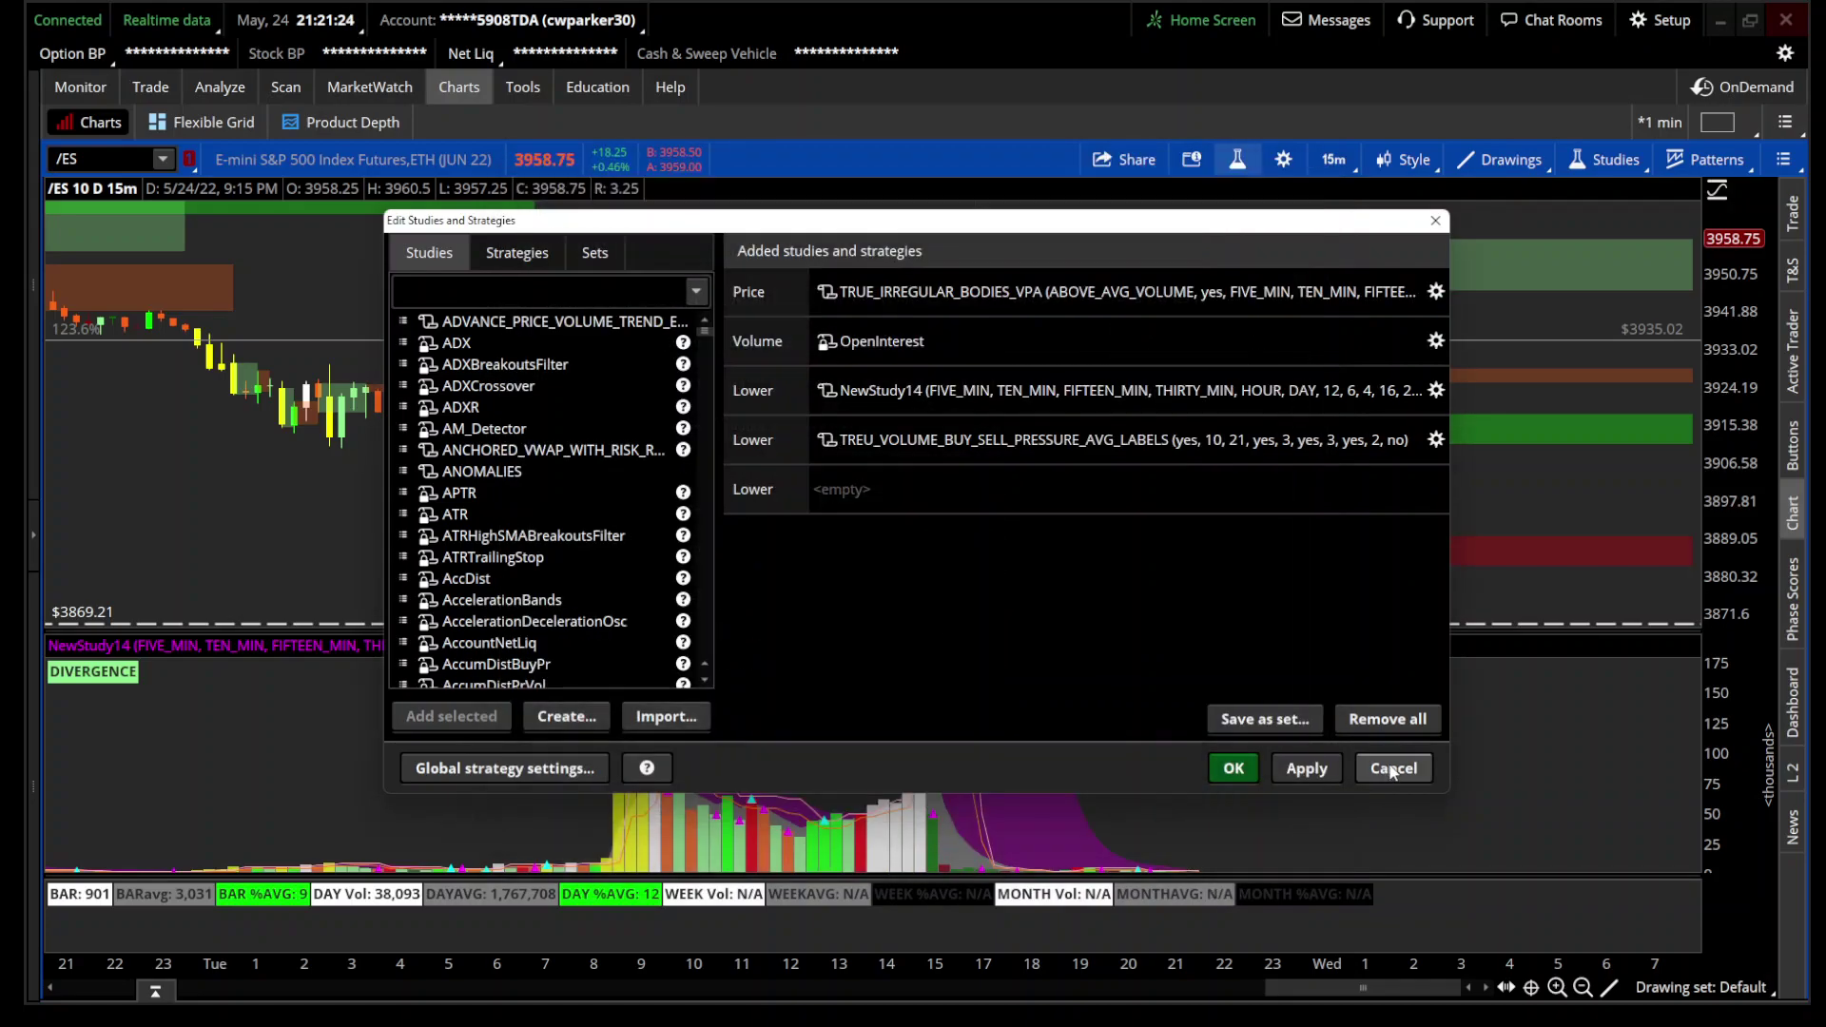
click(1394, 768)
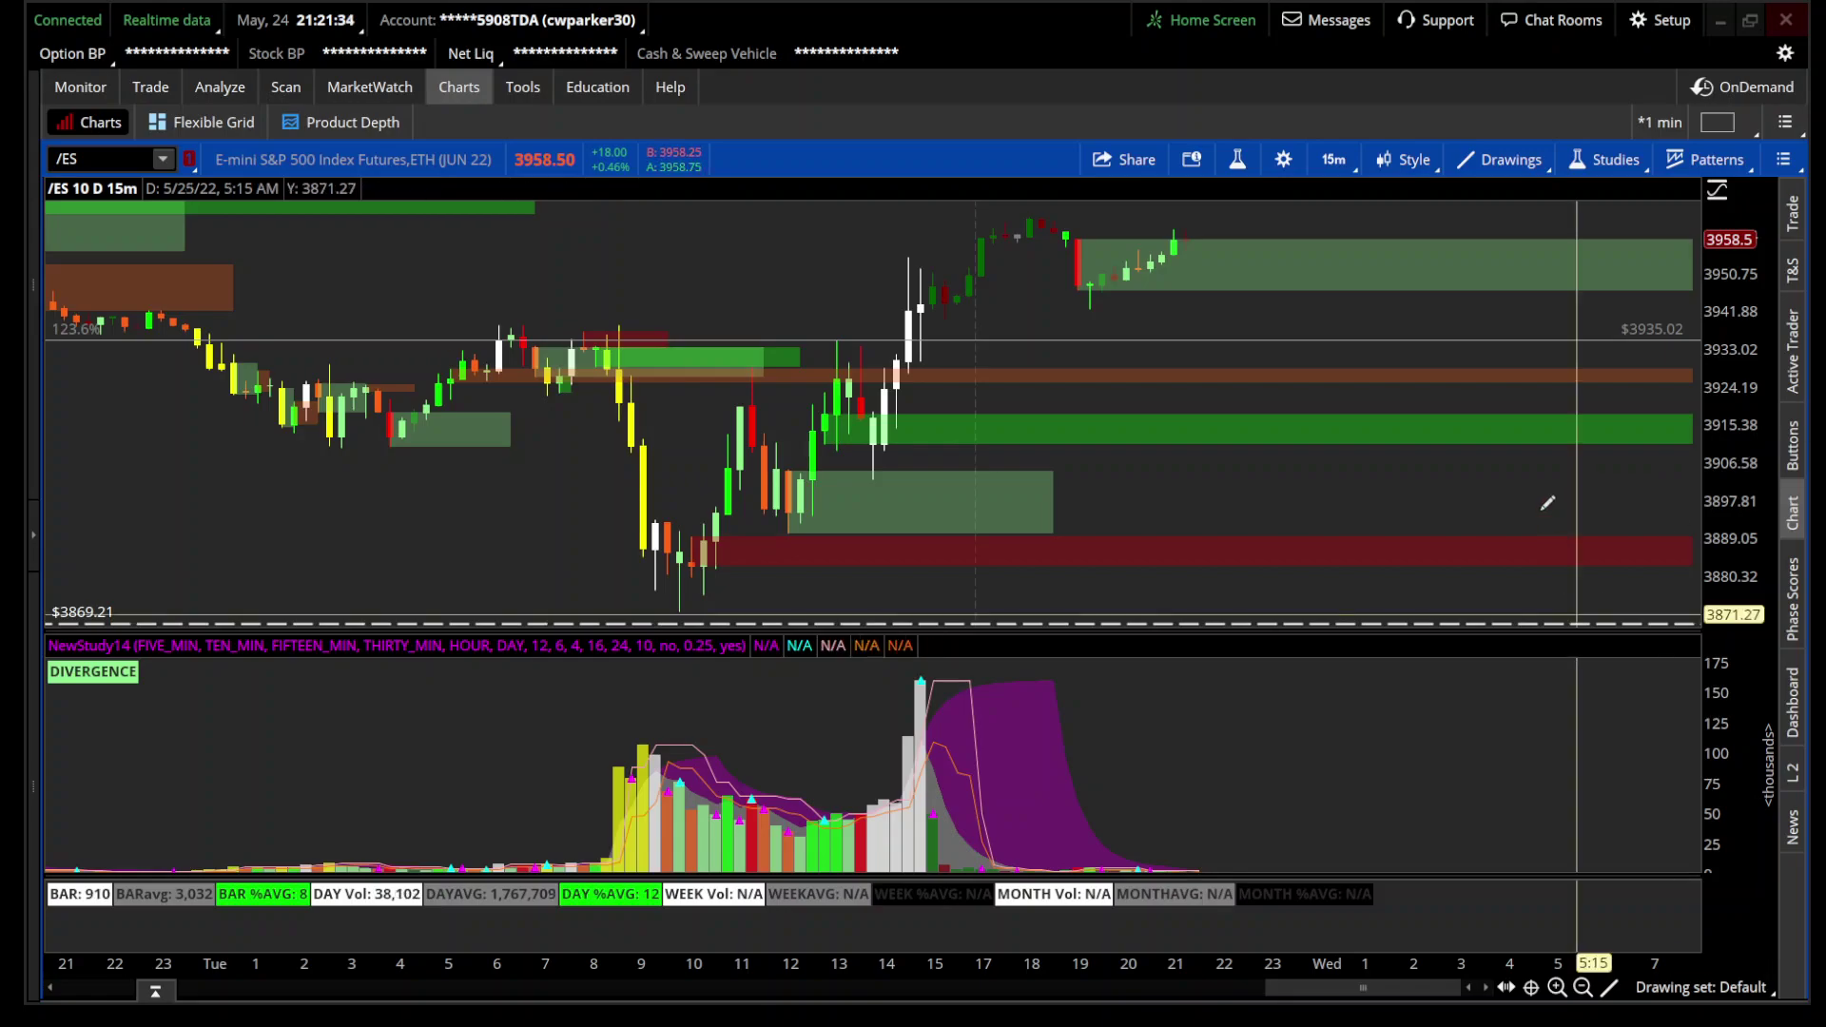
Step: Change the /ES chart to the 30 D : 30m time frame and zoom in on the May 24 candles
click(1333, 160)
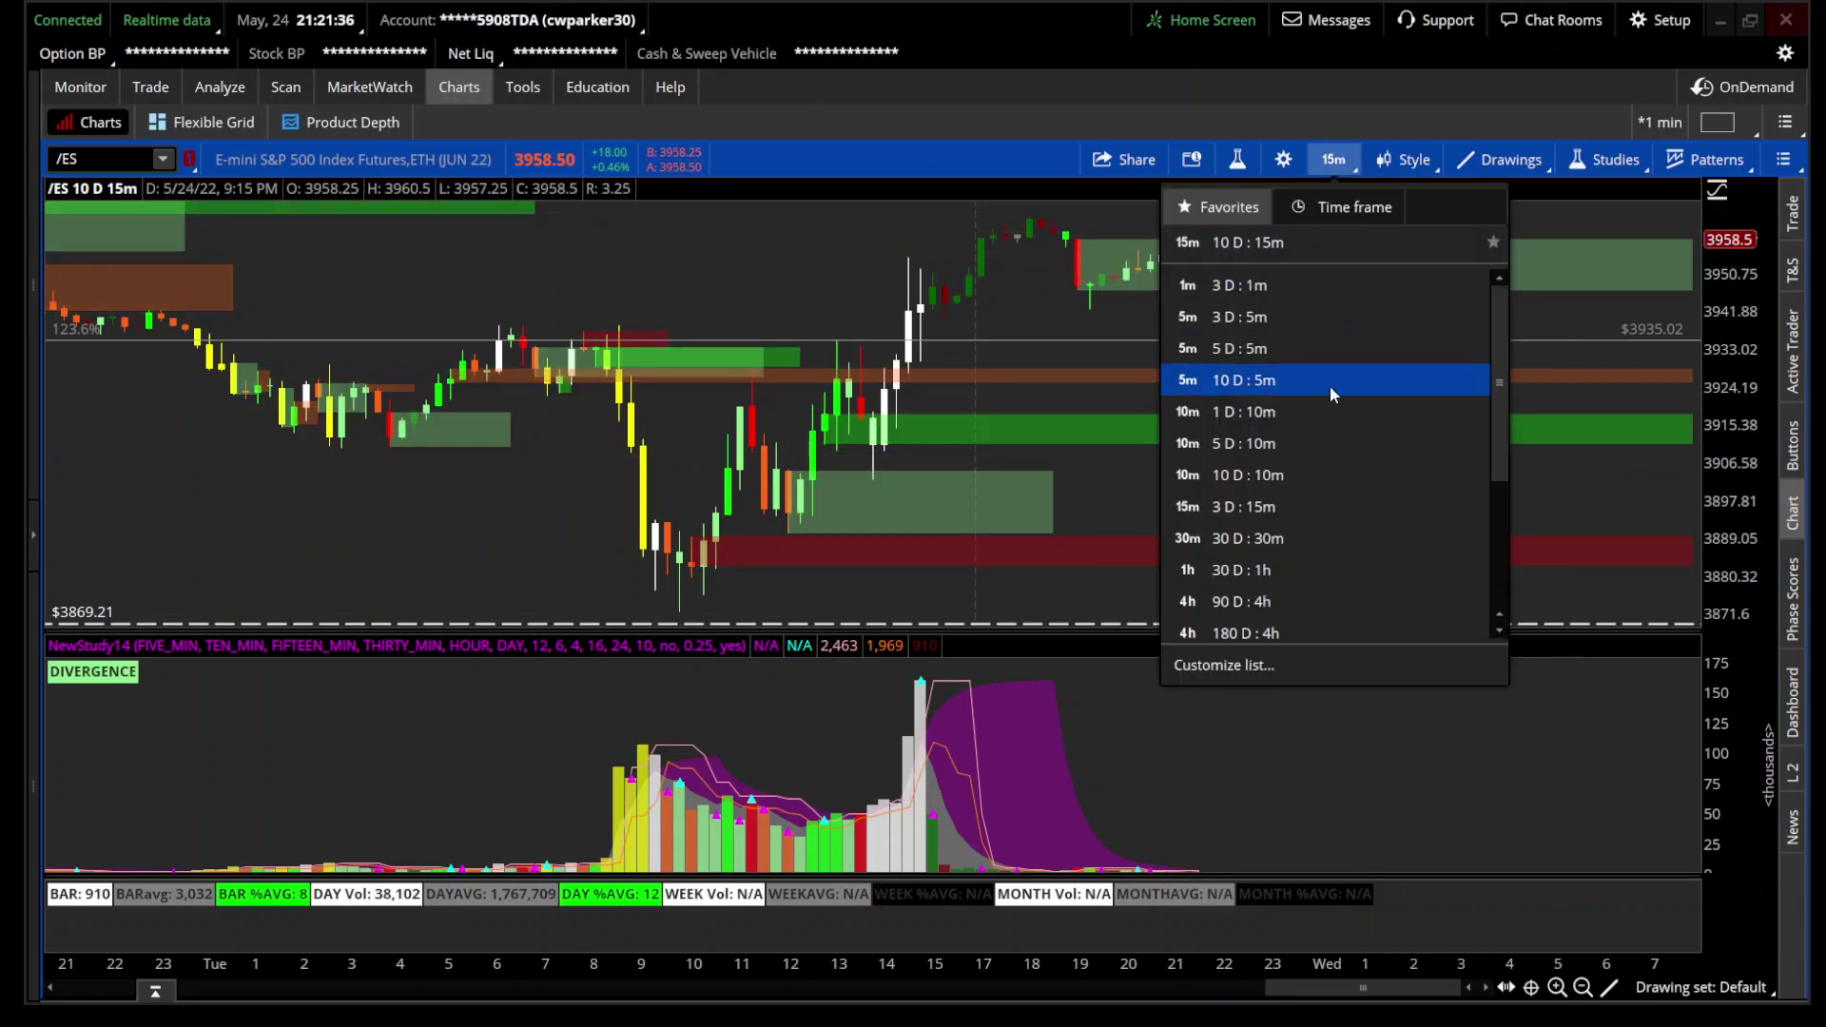
click(1341, 532)
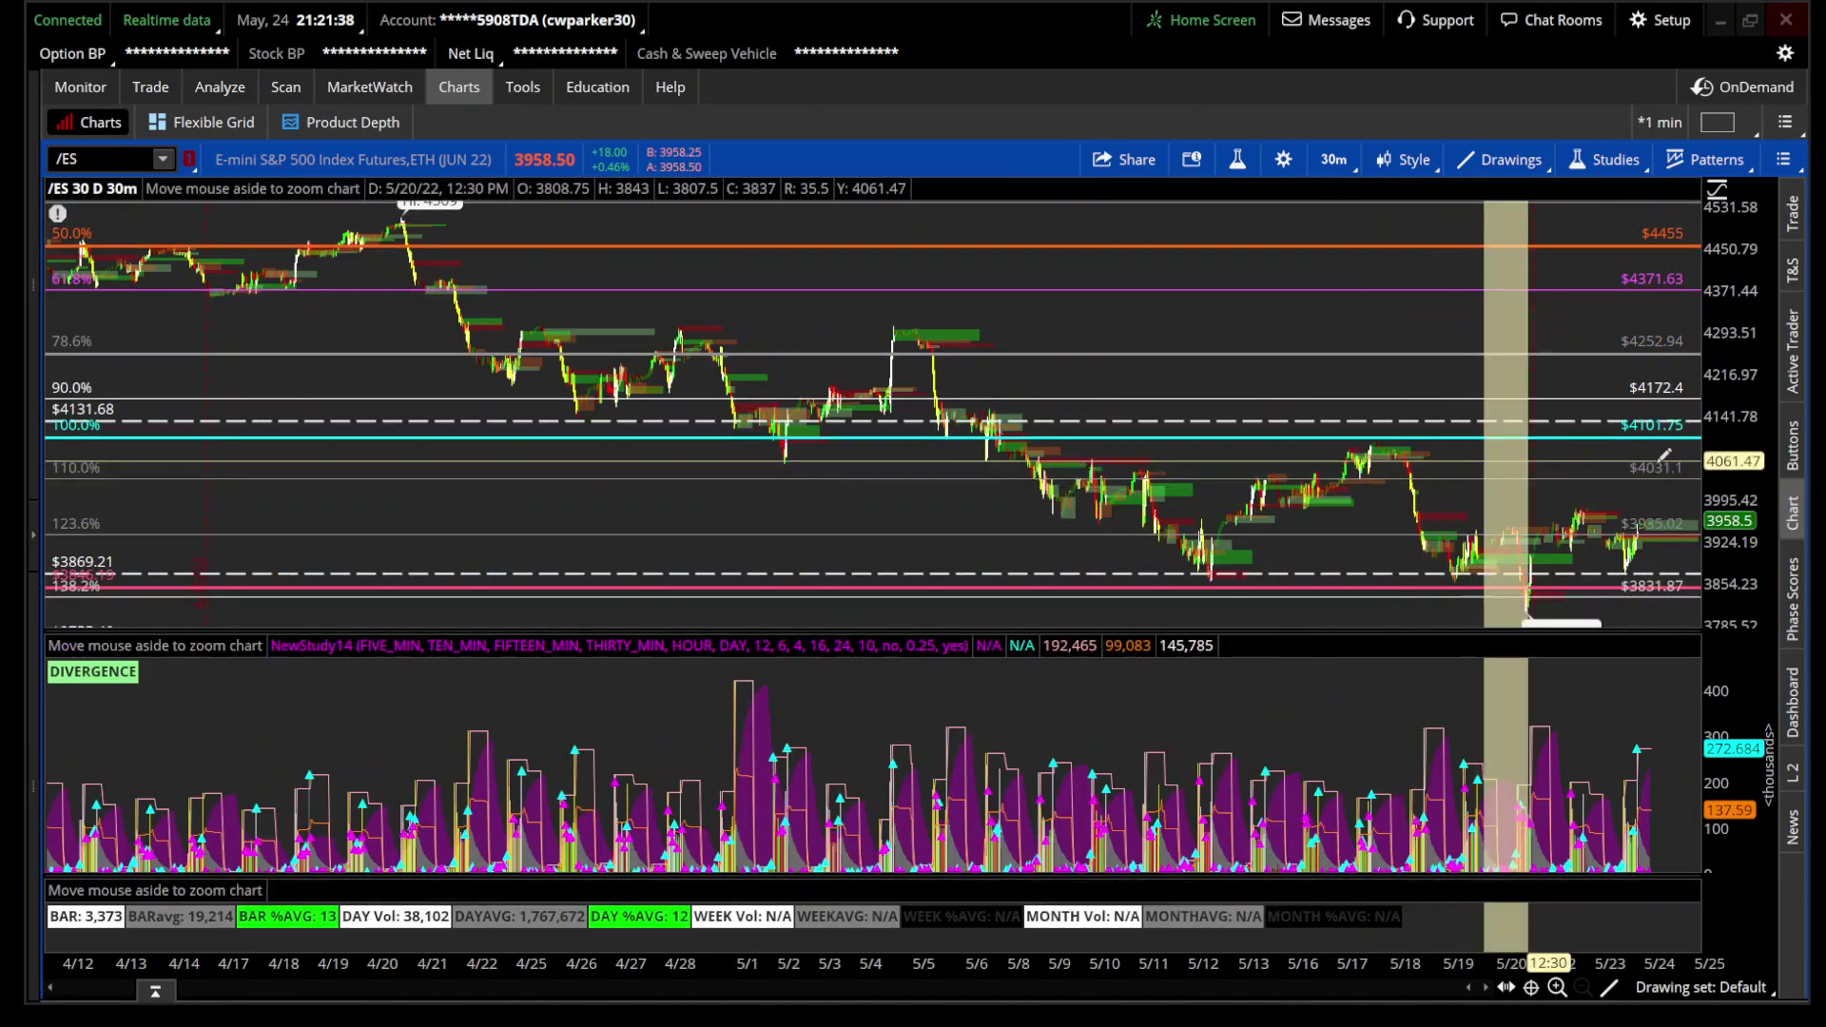
drag(1665, 455, 1532, 553)
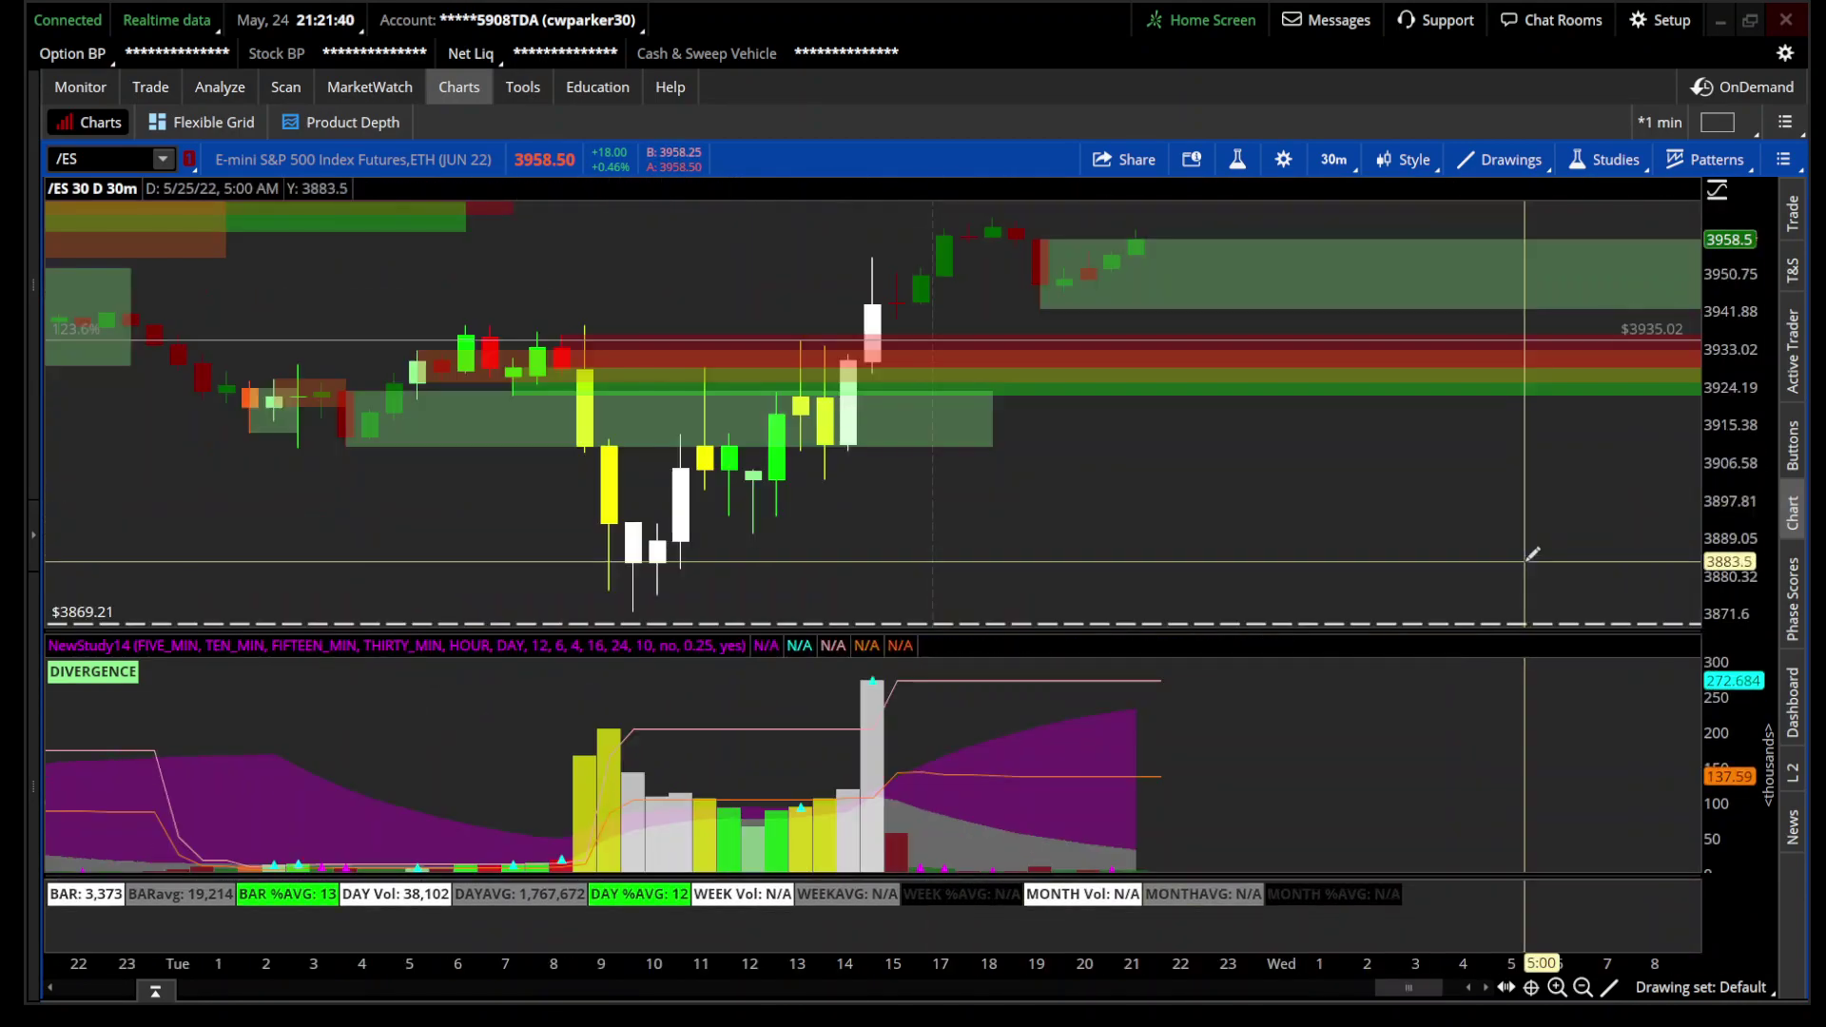
click(1491, 167)
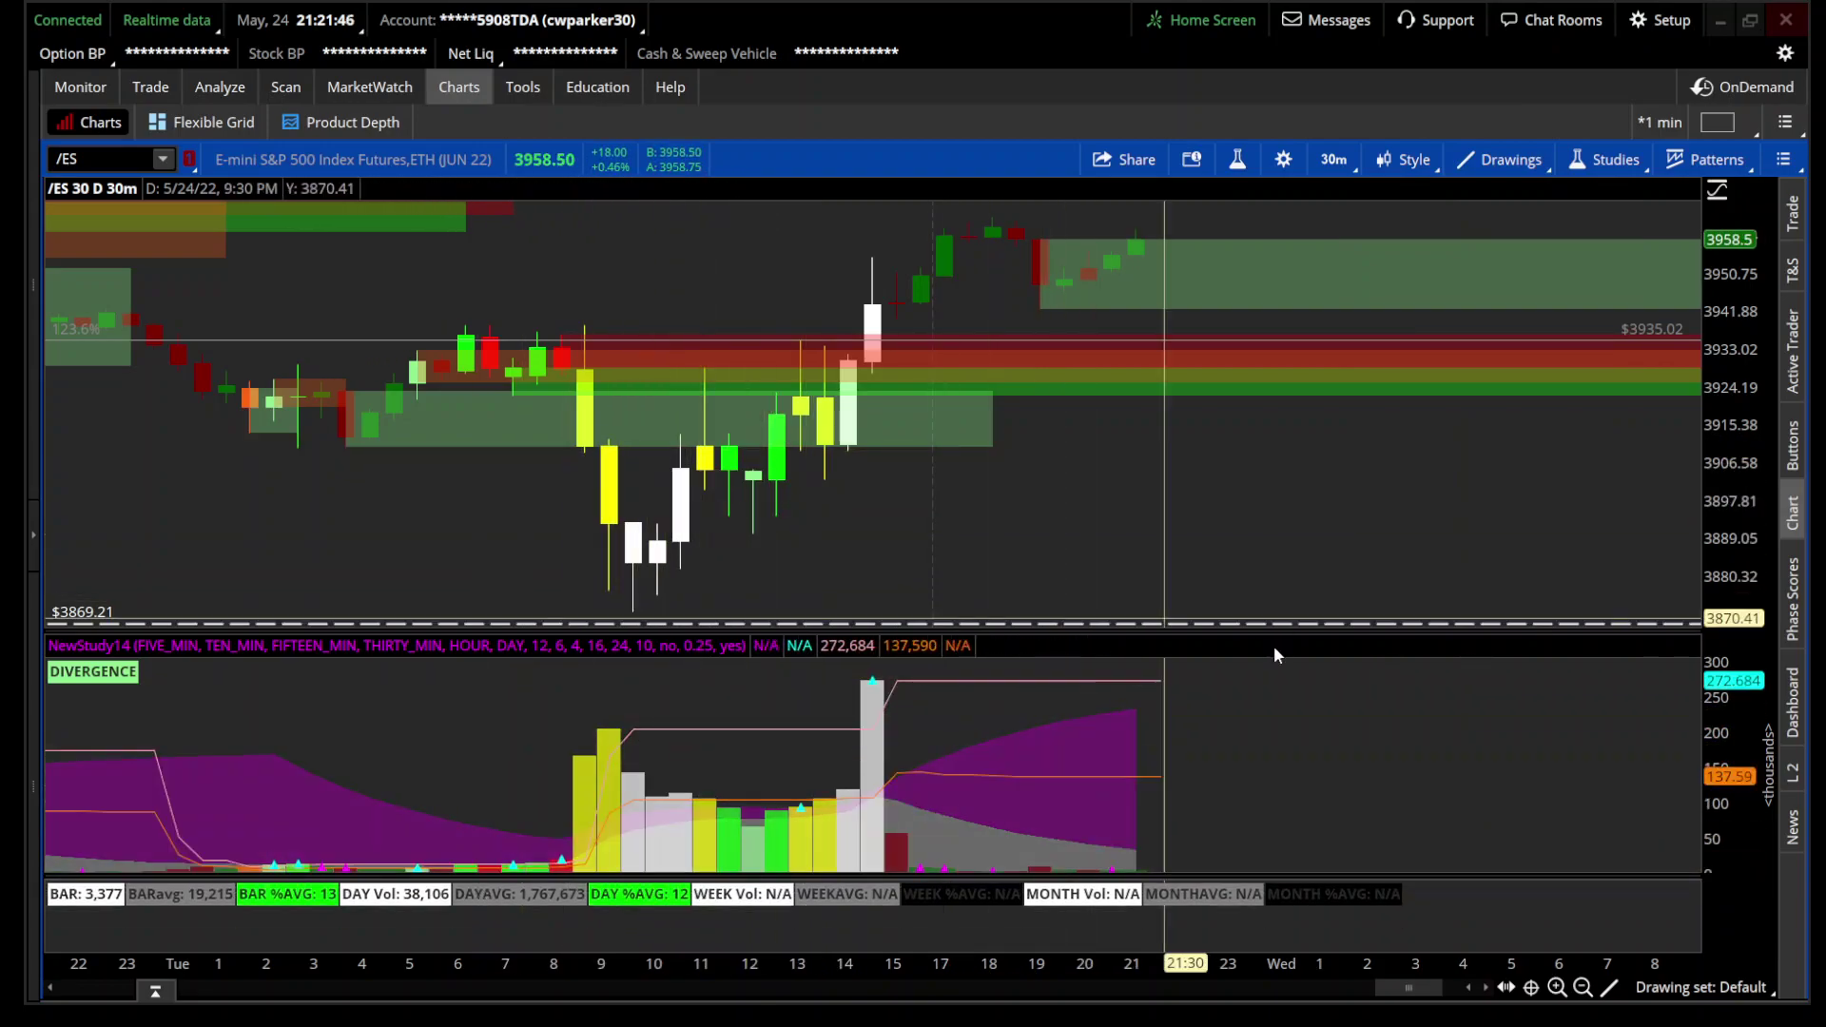
Step: Change the /ES chart to the 30 D : 1h time frame and zoom in on the latest hourly clouds
click(1337, 162)
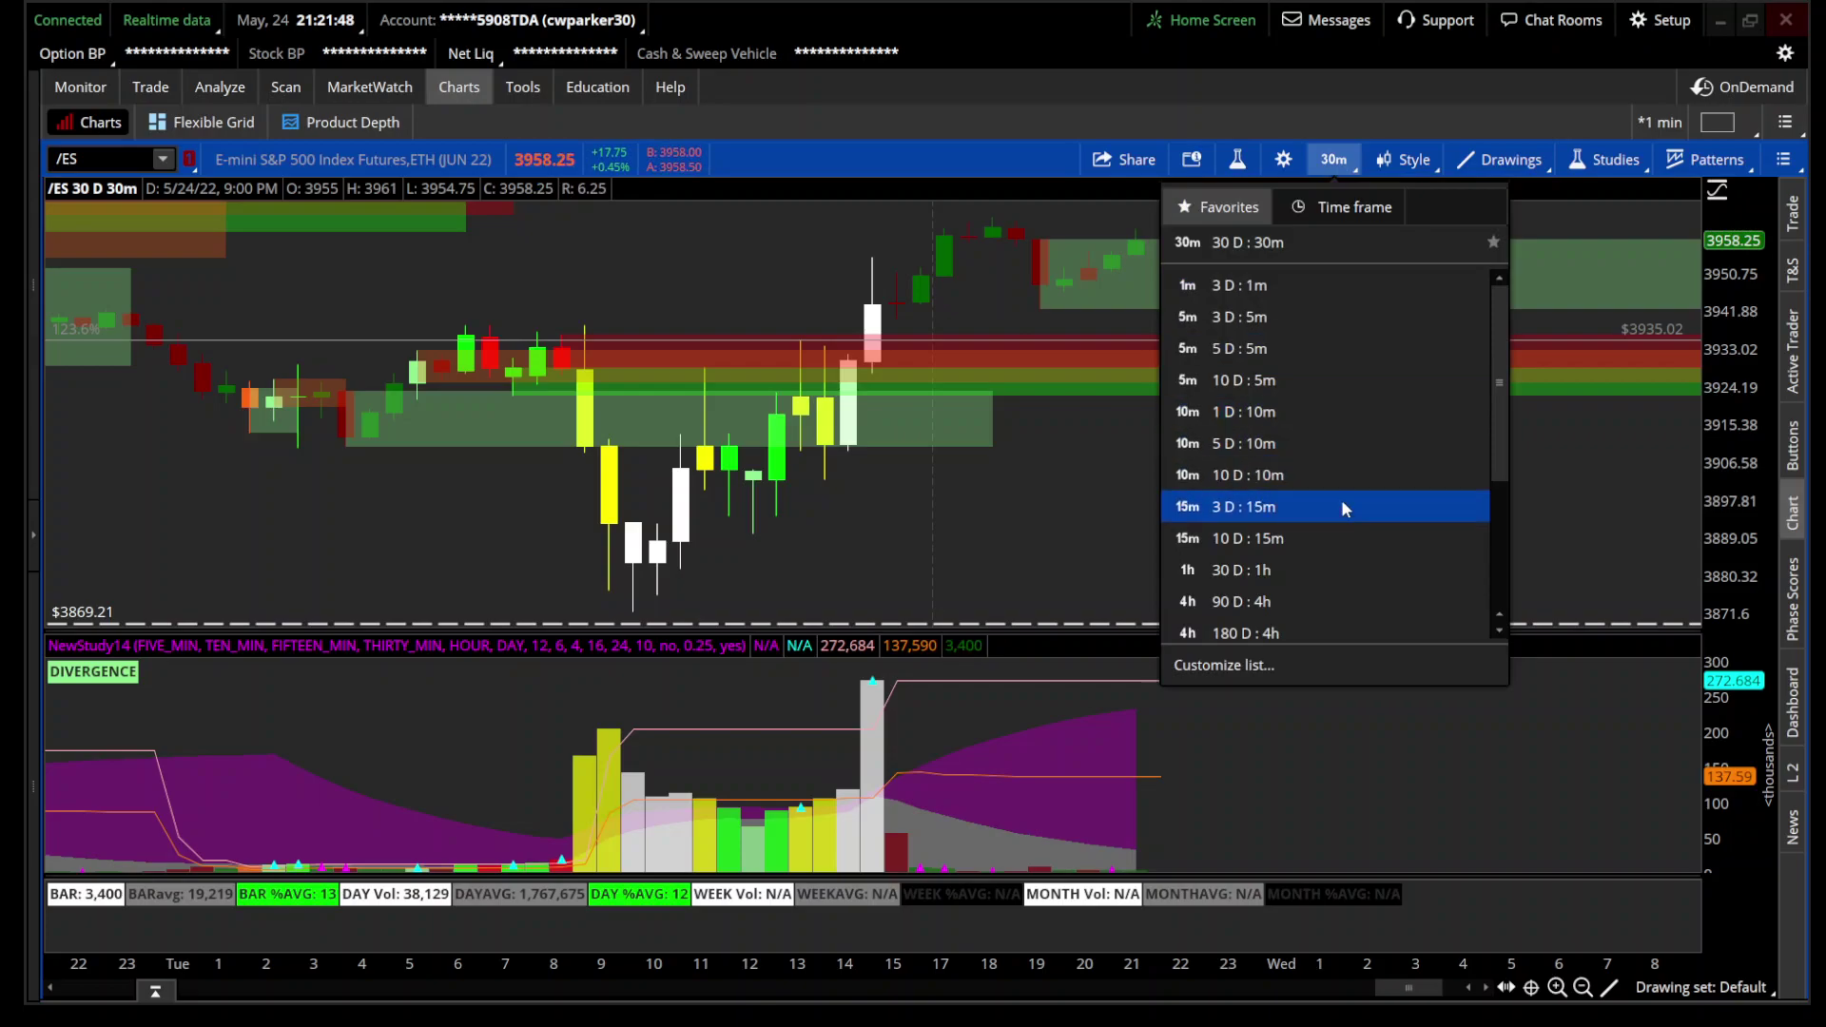
click(1357, 565)
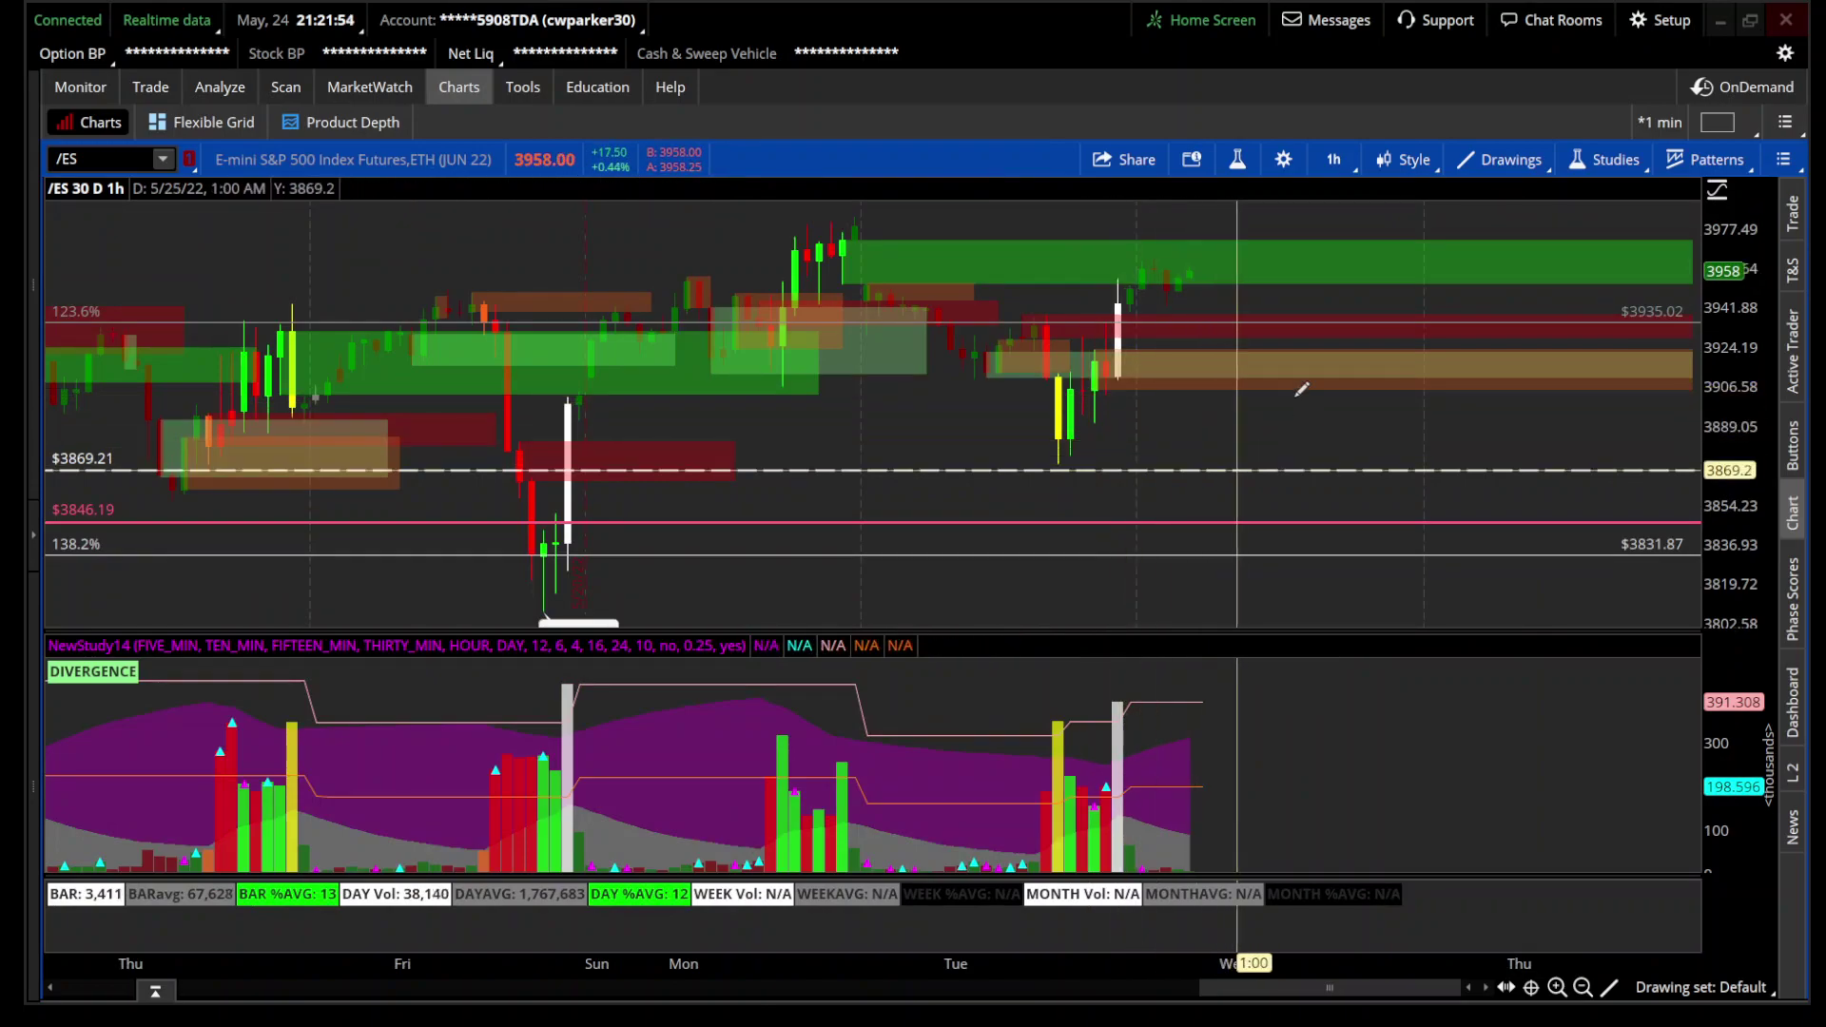
drag(743, 295, 1422, 340)
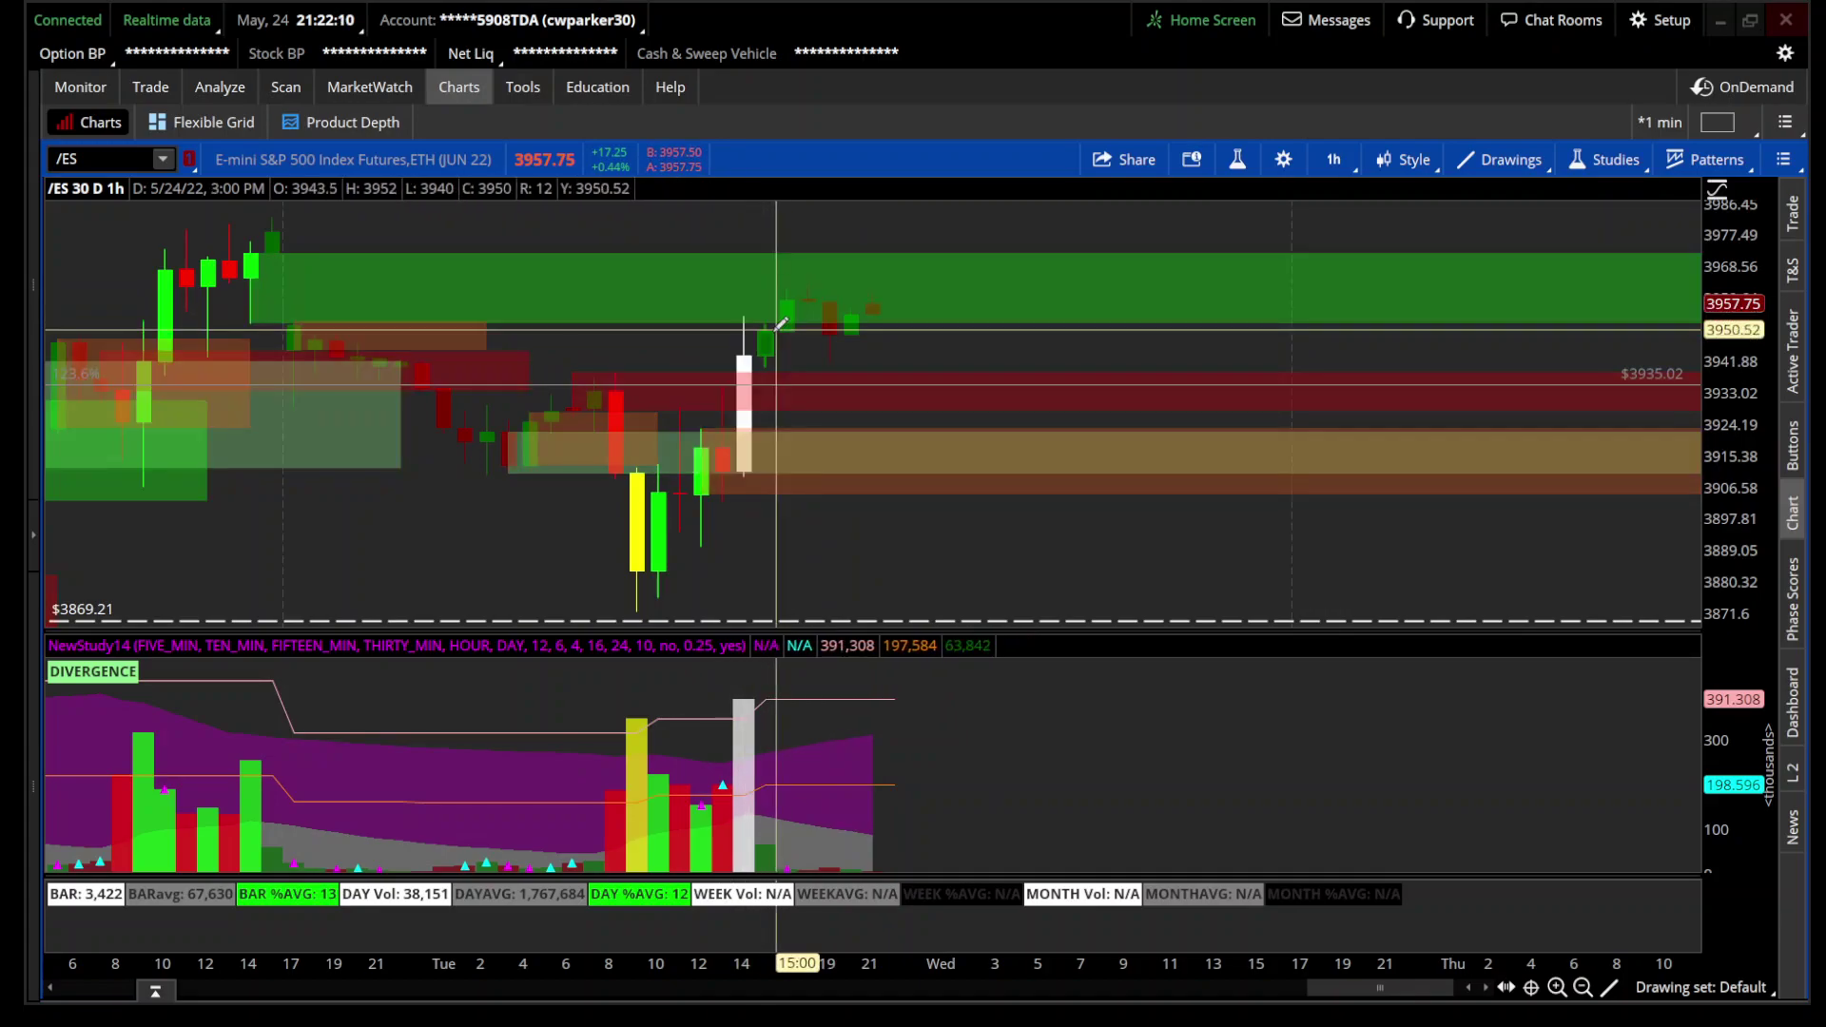
Step: Change the /ES chart to the 1 Y : 1D time frame and zoom in on the daily candles from mid-April onward
click(1333, 159)
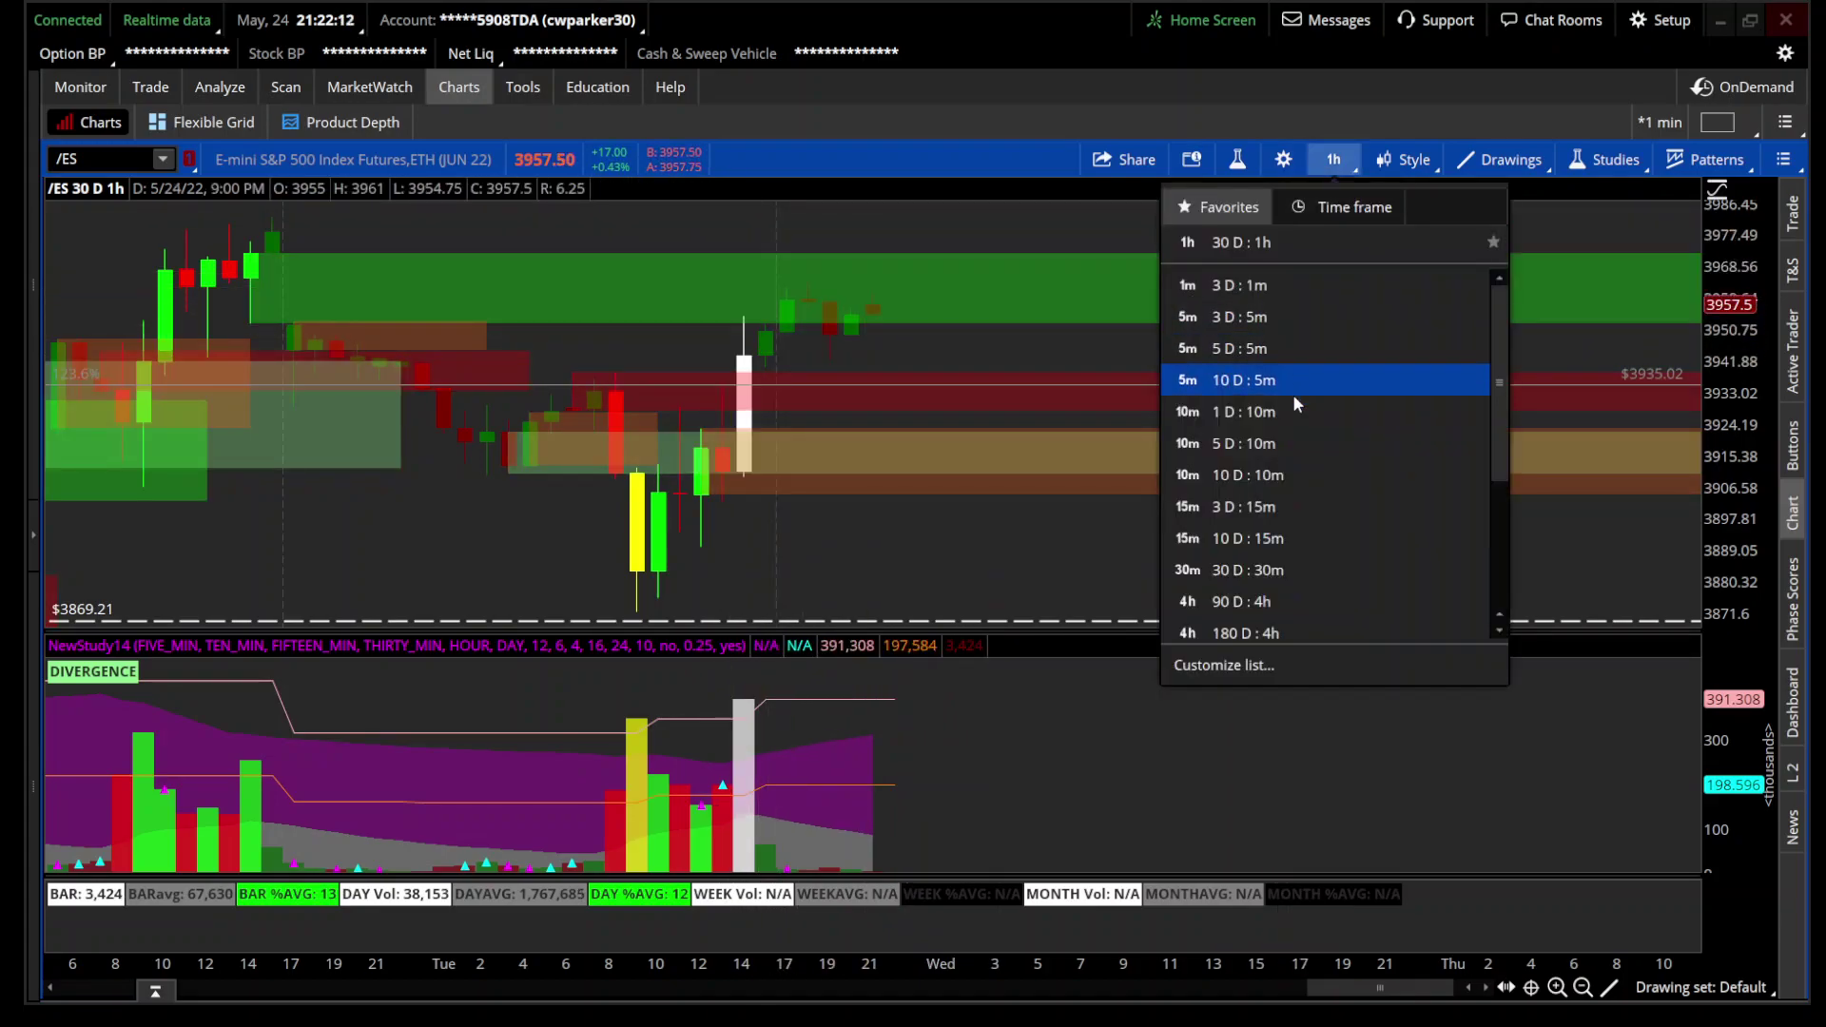
scroll(1286, 447, down, 3)
click(1278, 497)
drag(1279, 507, 1717, 507)
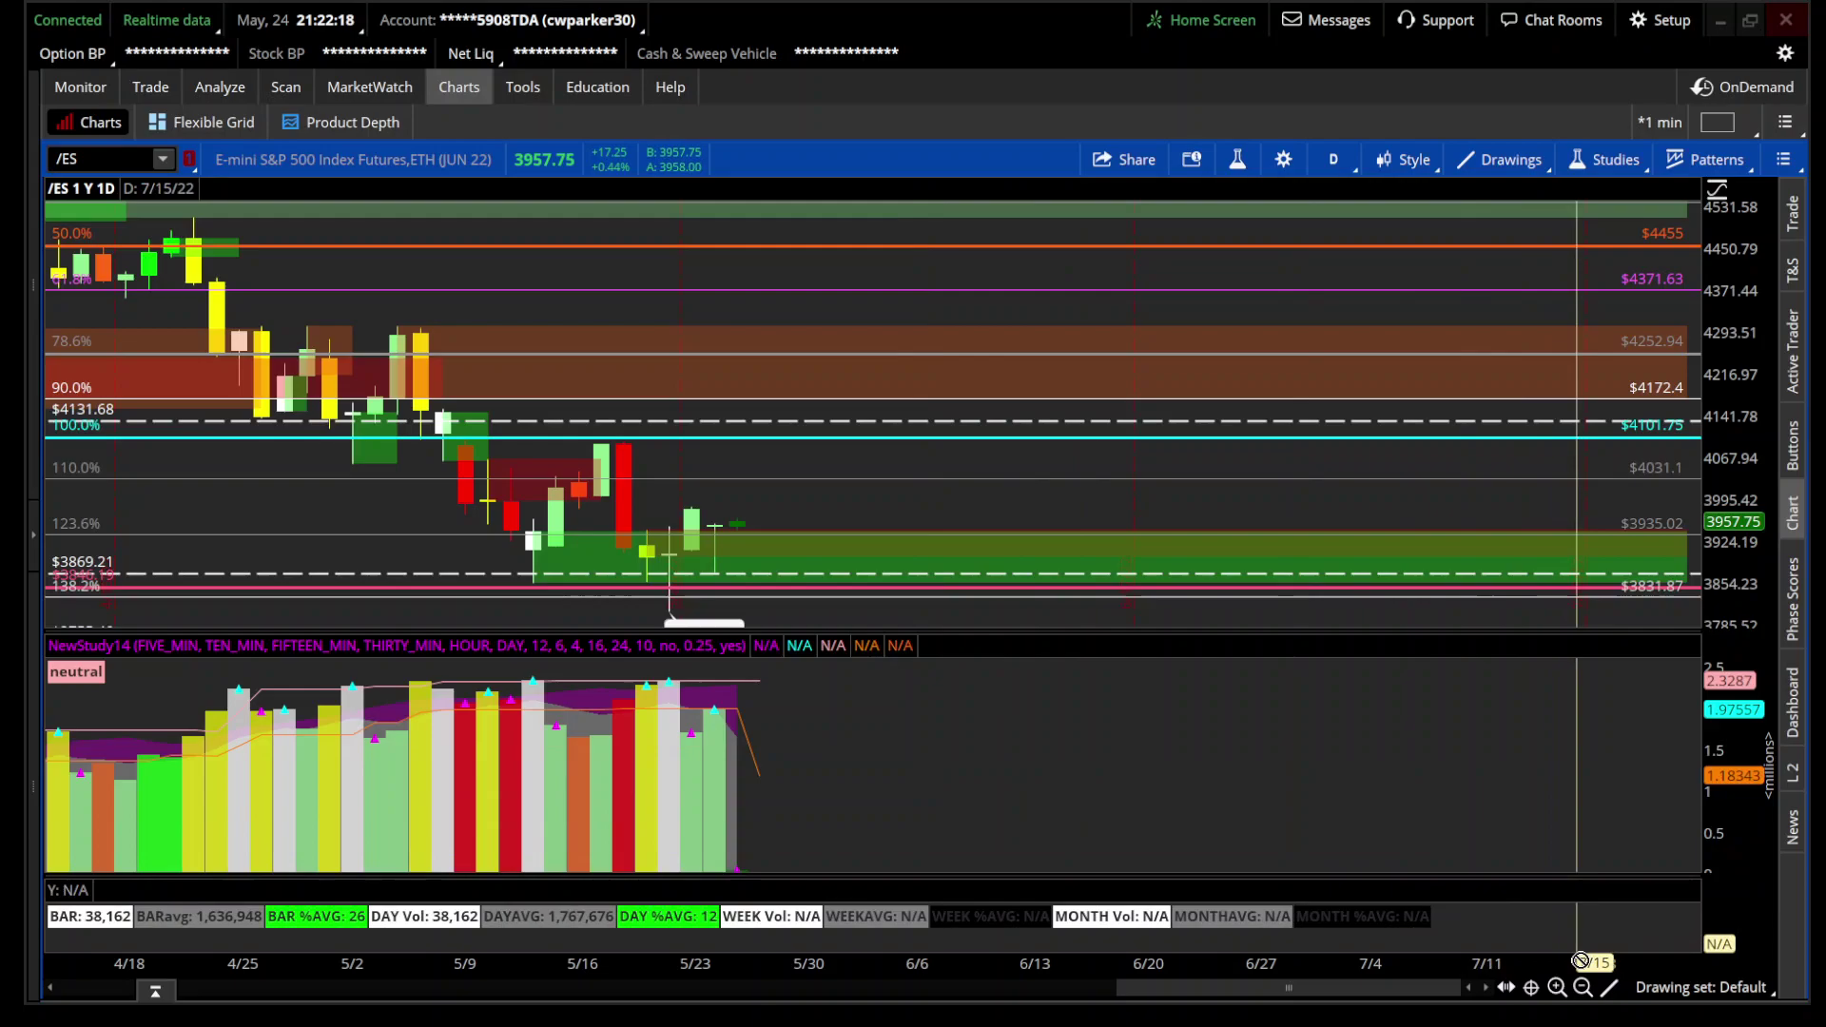
Step: Change the /ES chart to the 3 Y : 1D time frame and view the daily clouds since December
click(1337, 160)
scroll(1294, 437, down, 3)
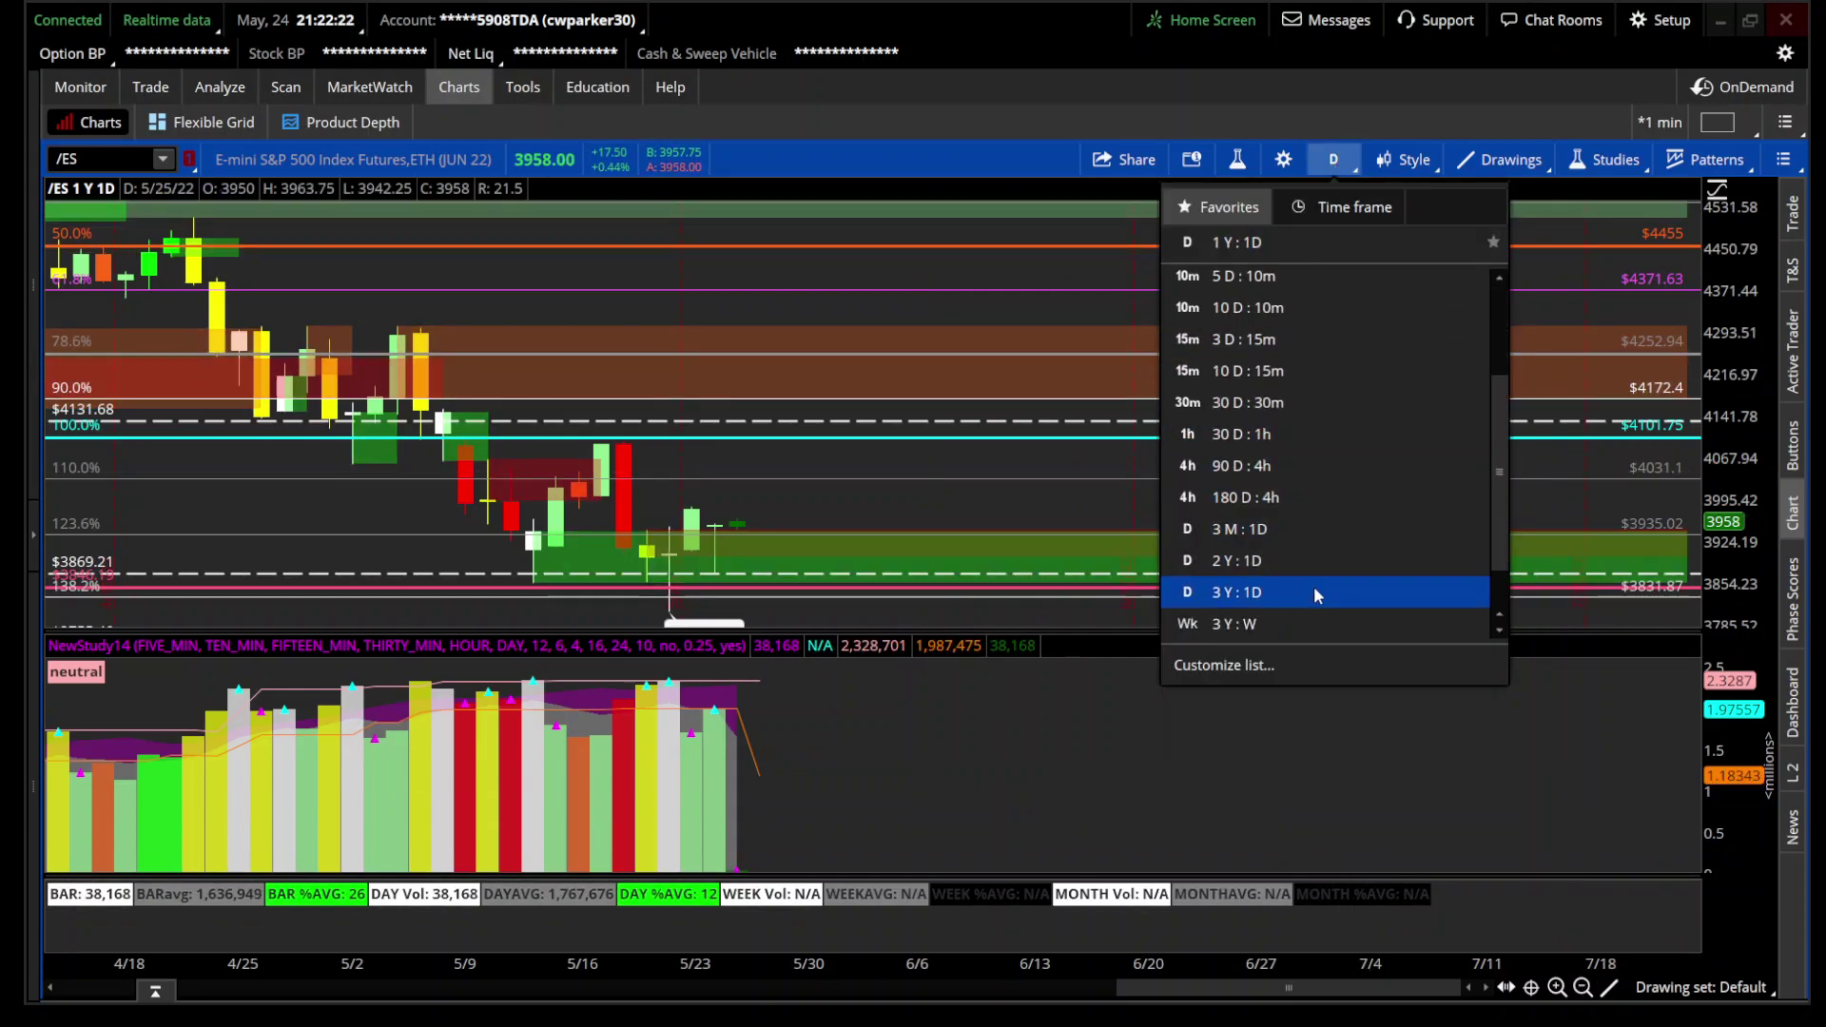
click(1314, 589)
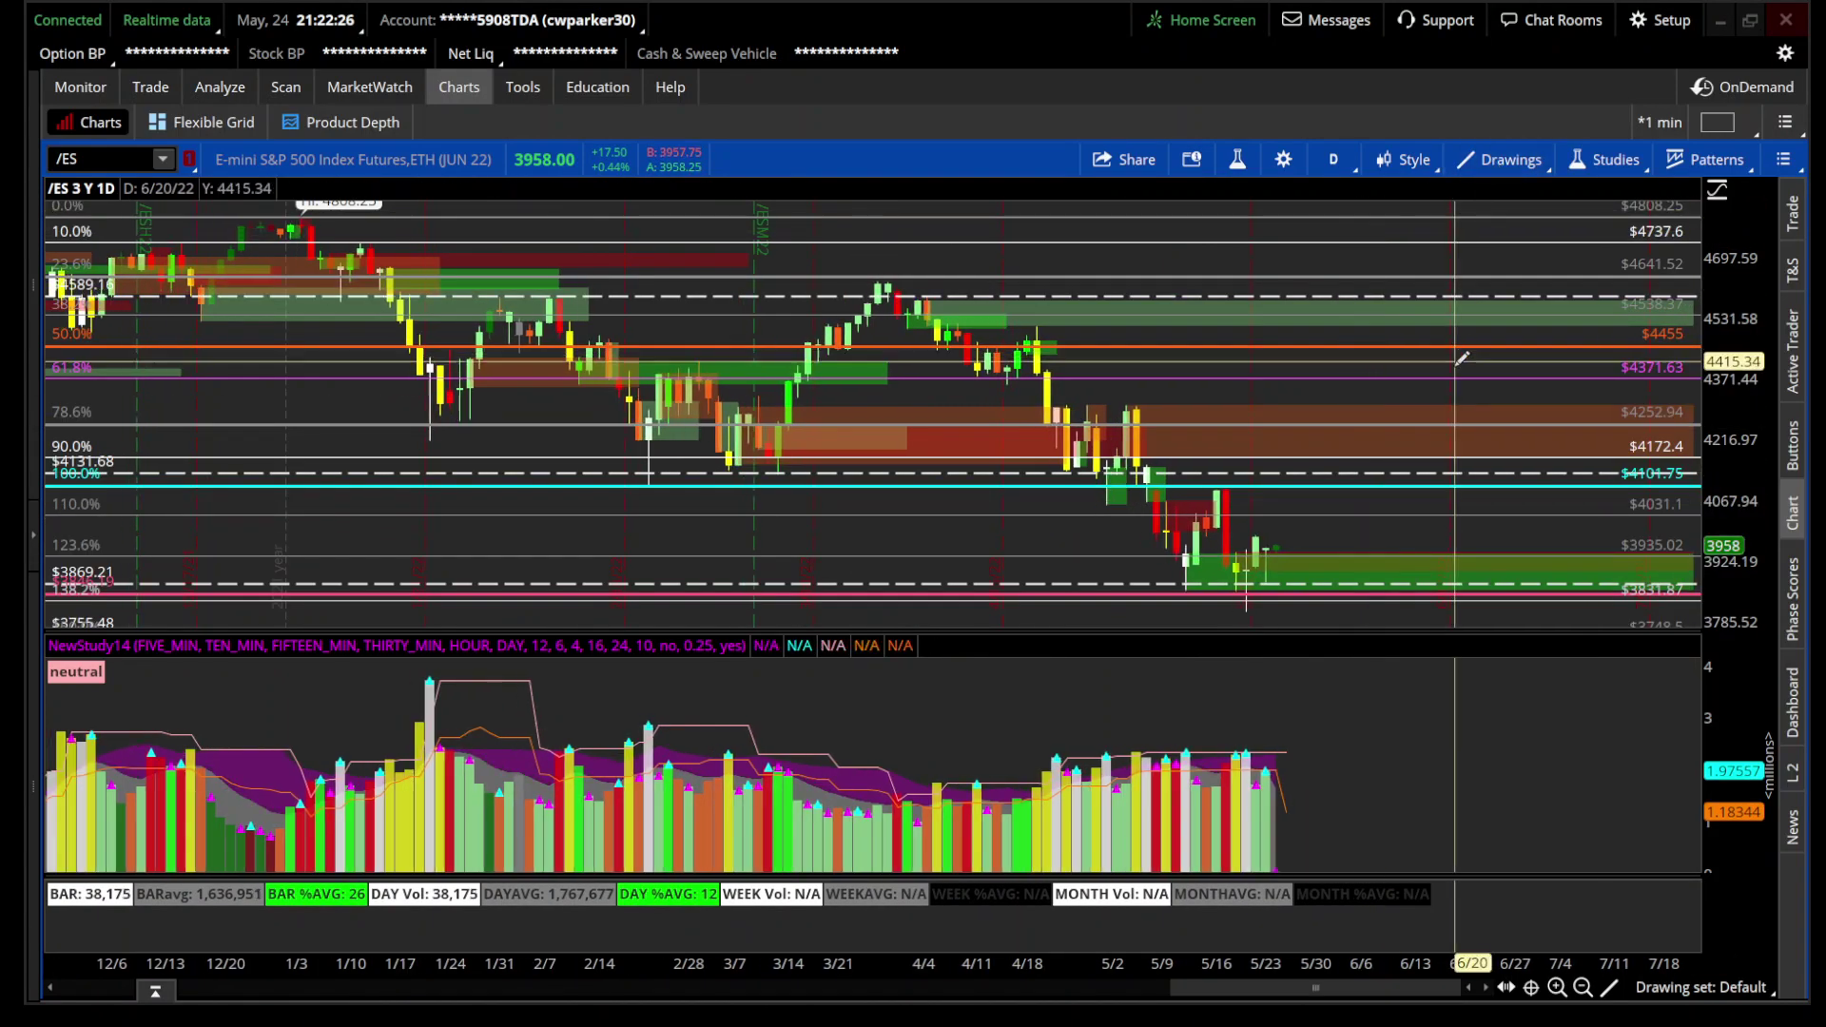
Step: Clear the whole drawing set from the /ES daily chart and confirm the removal
click(1493, 162)
mouse_move(1426, 457)
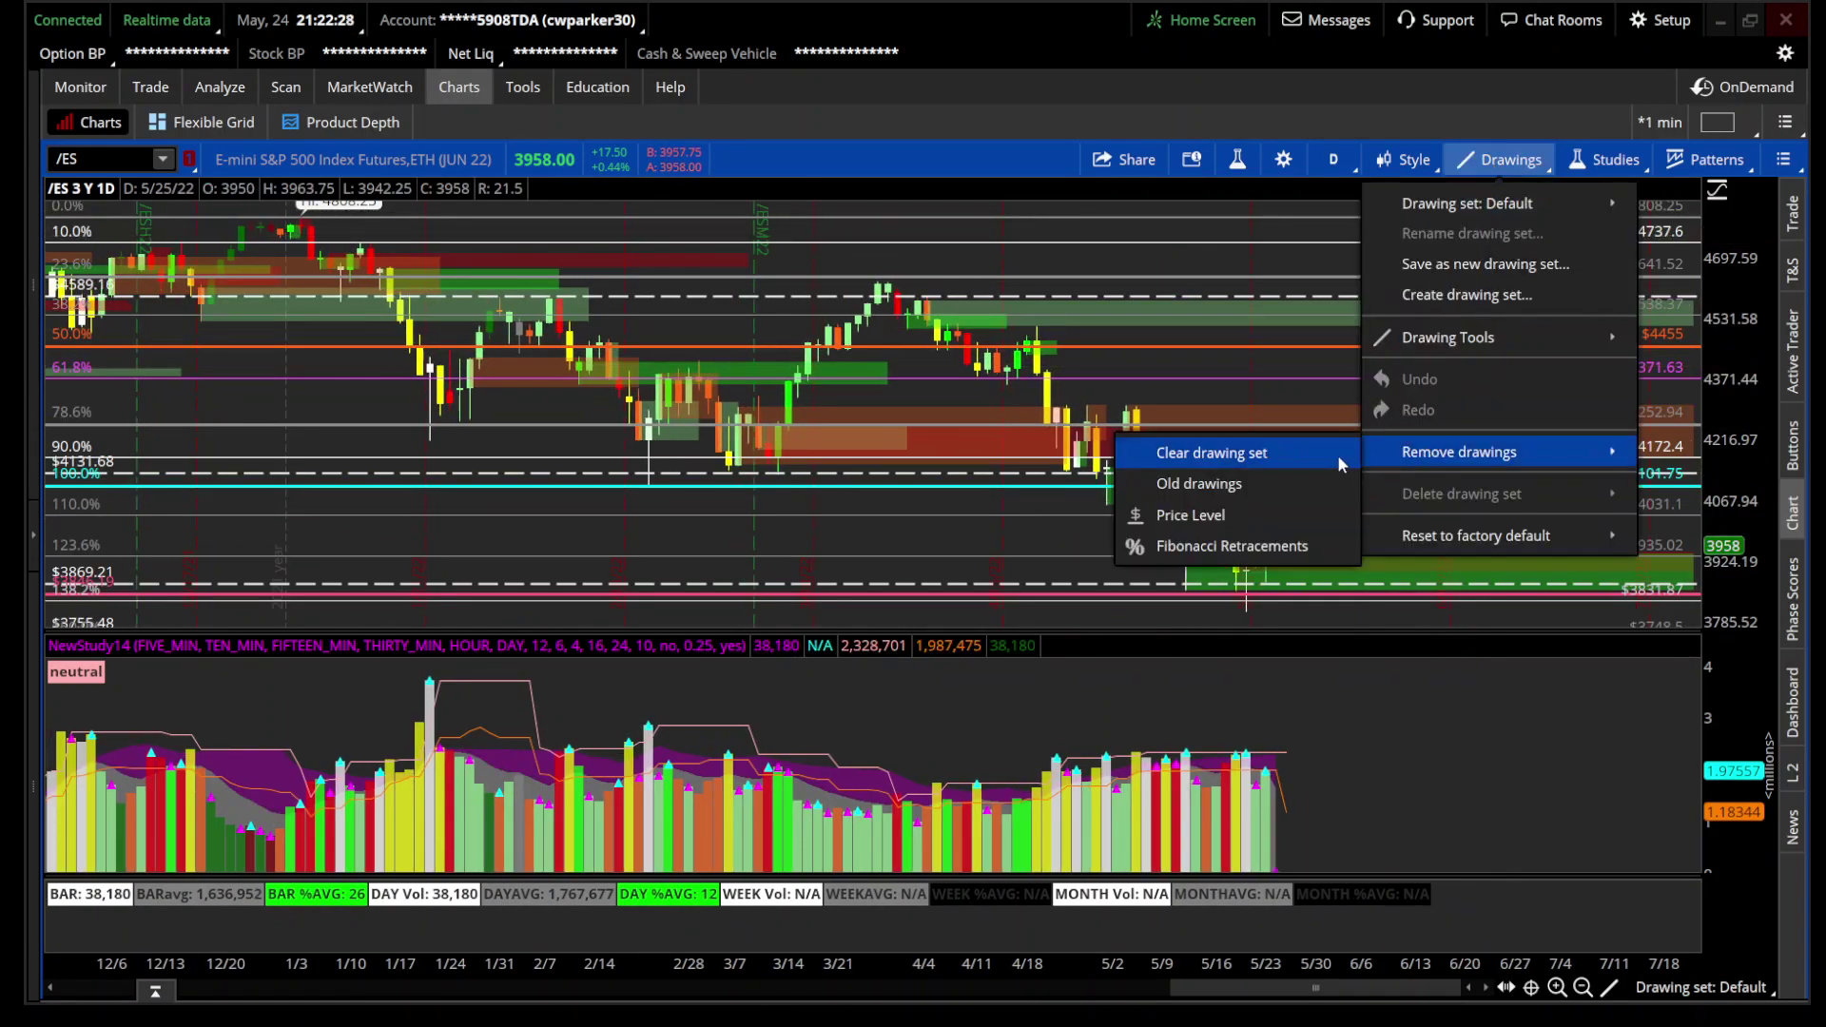
click(1337, 455)
click(992, 102)
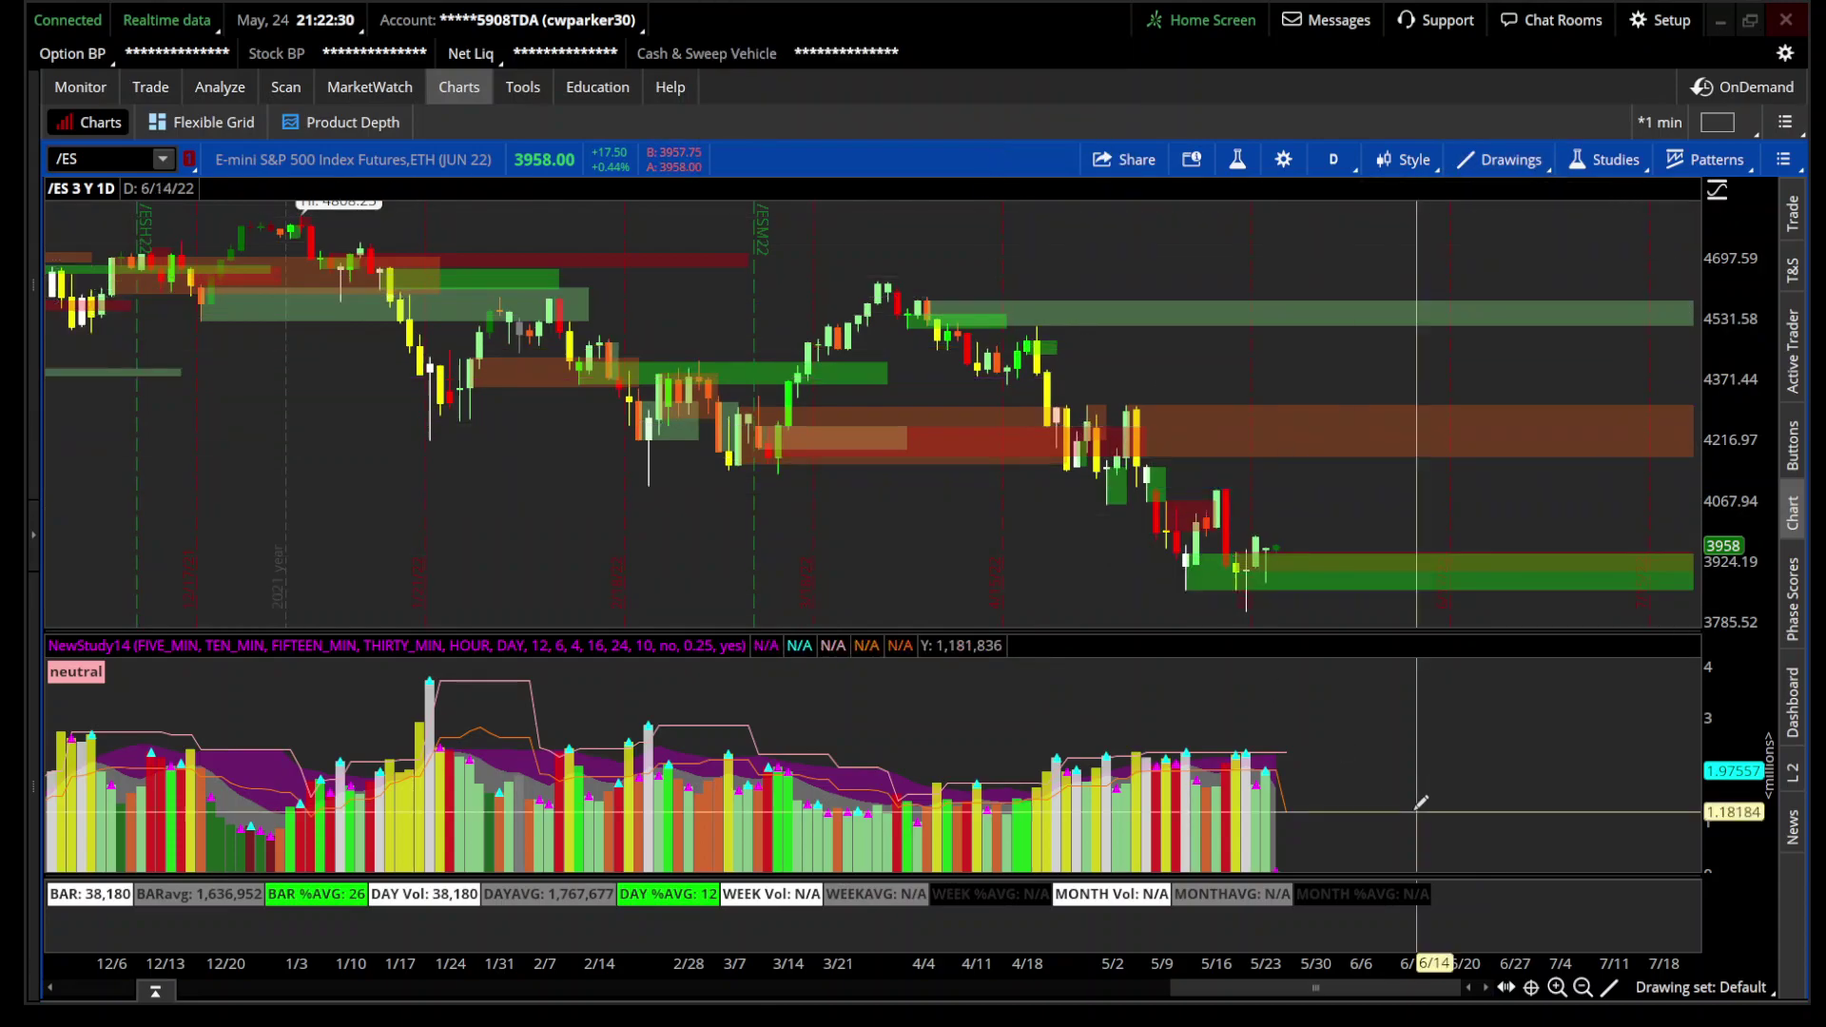
Step: View the full 3-year daily history and zoom in on the candles and clouds from January to August 2020
click(1584, 990)
click(1583, 989)
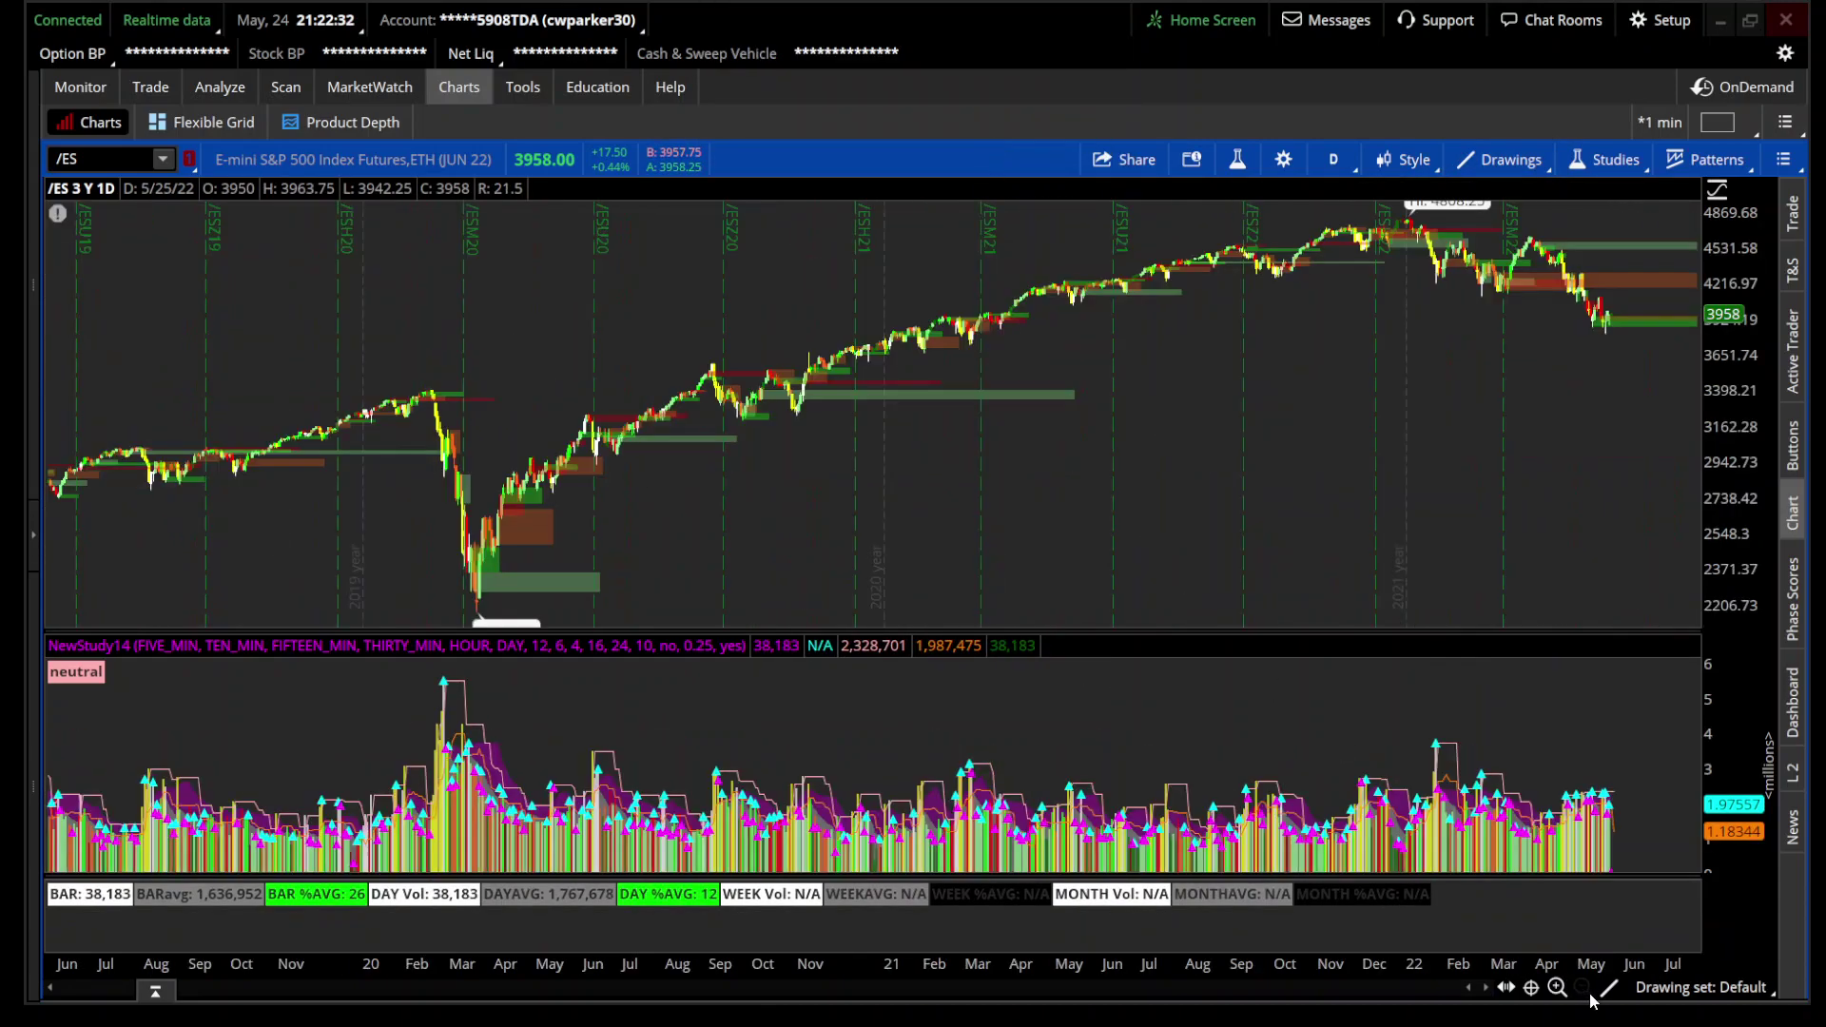
click(1557, 987)
drag(371, 428, 684, 431)
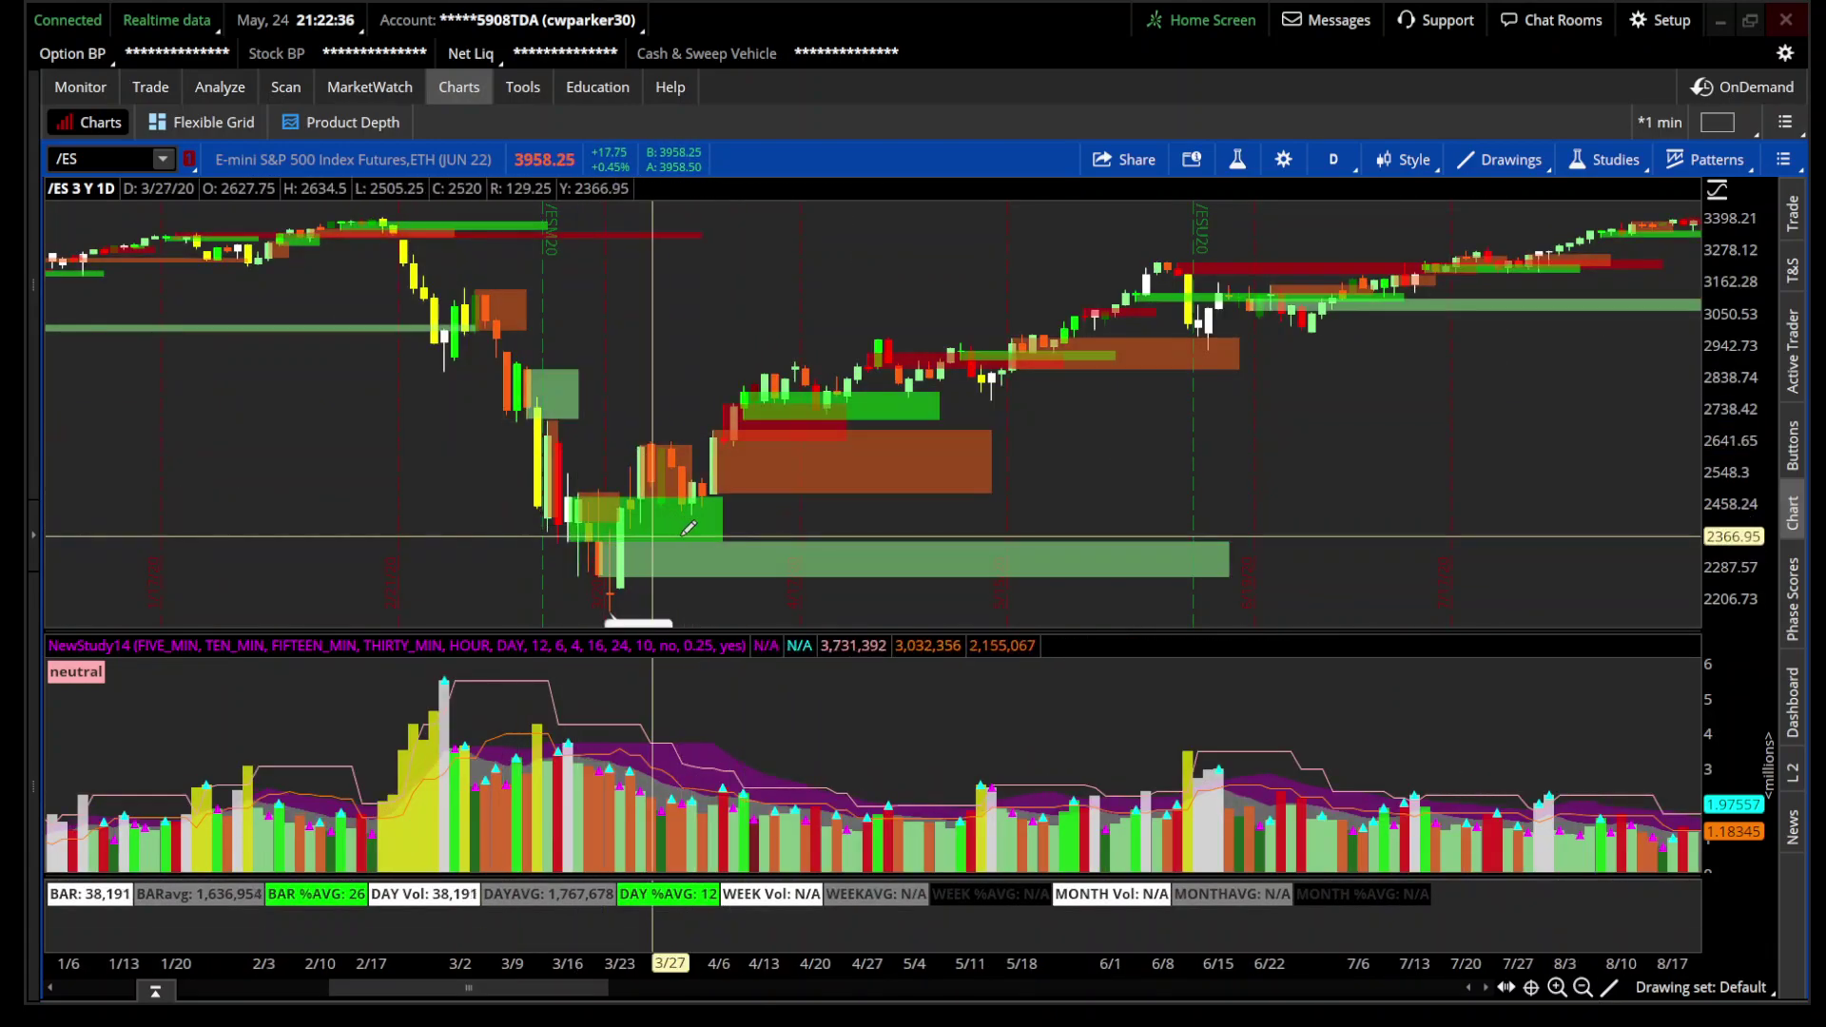
Step: Review the time frame and length inputs of the TRUE_IRREGULAR_BODIES_VPA study without changing them
click(1237, 159)
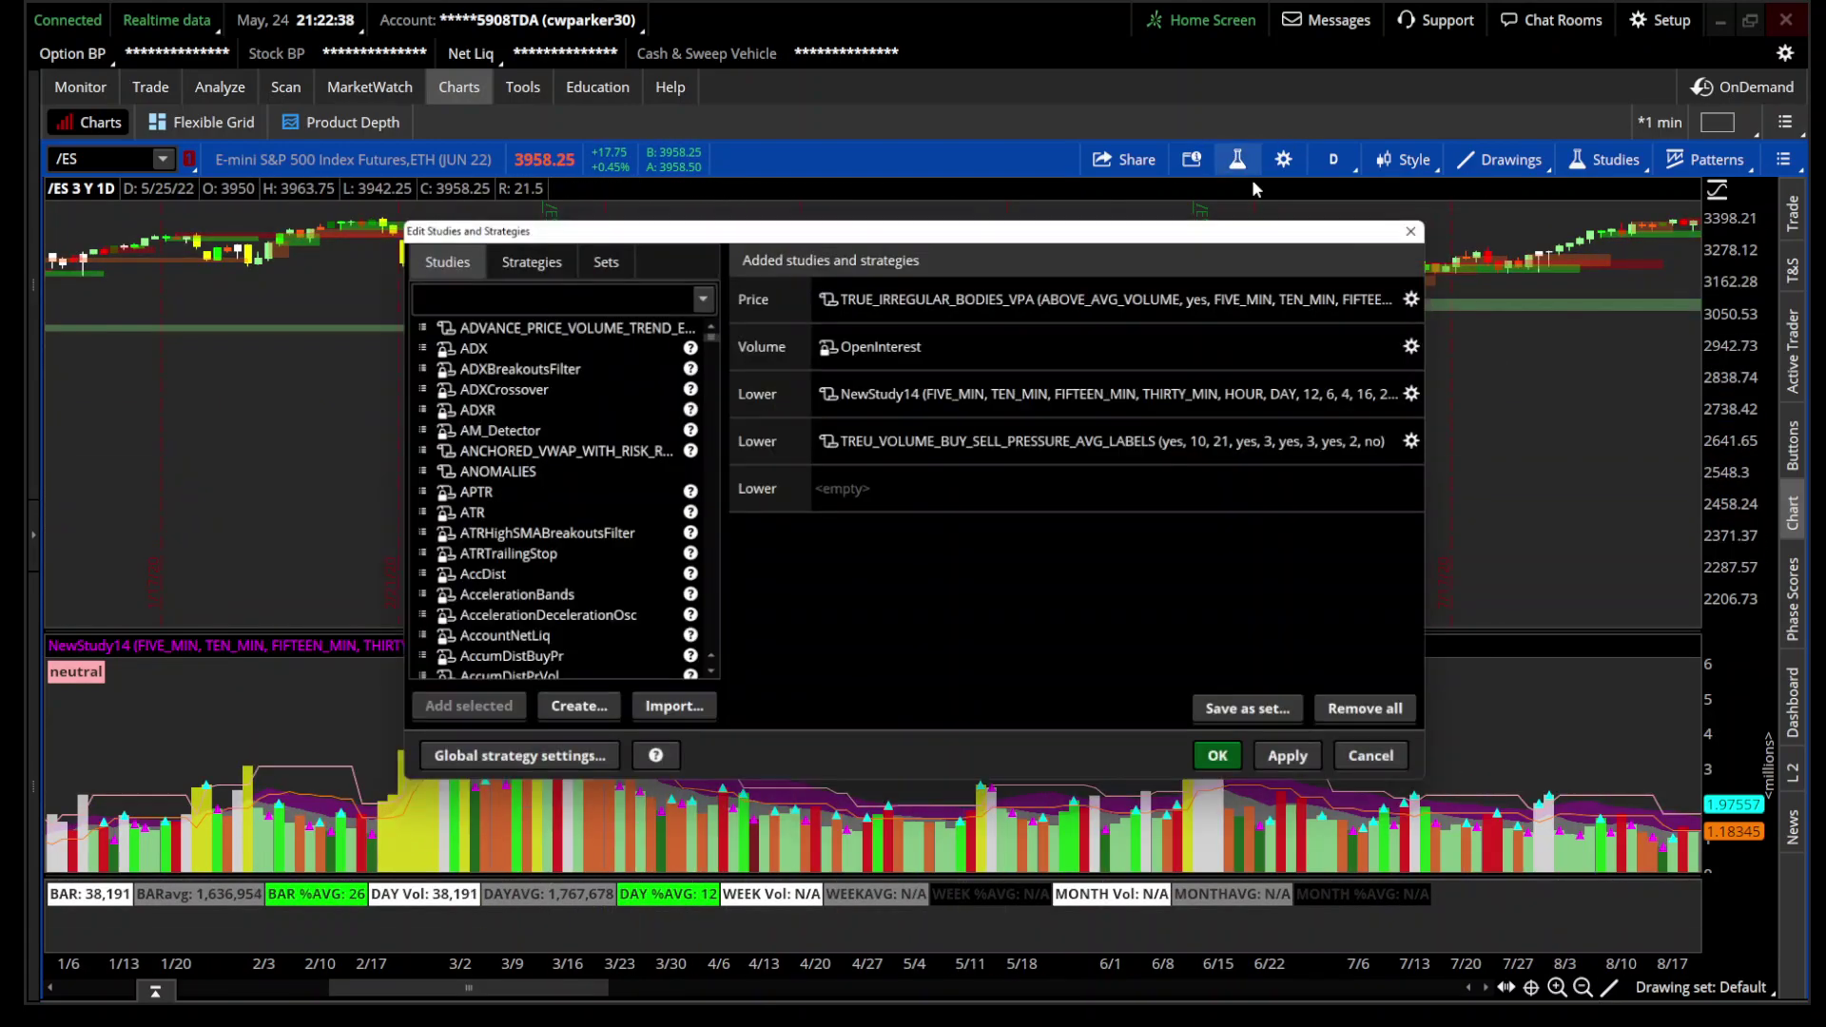
click(1434, 292)
scroll(942, 727, down, 3)
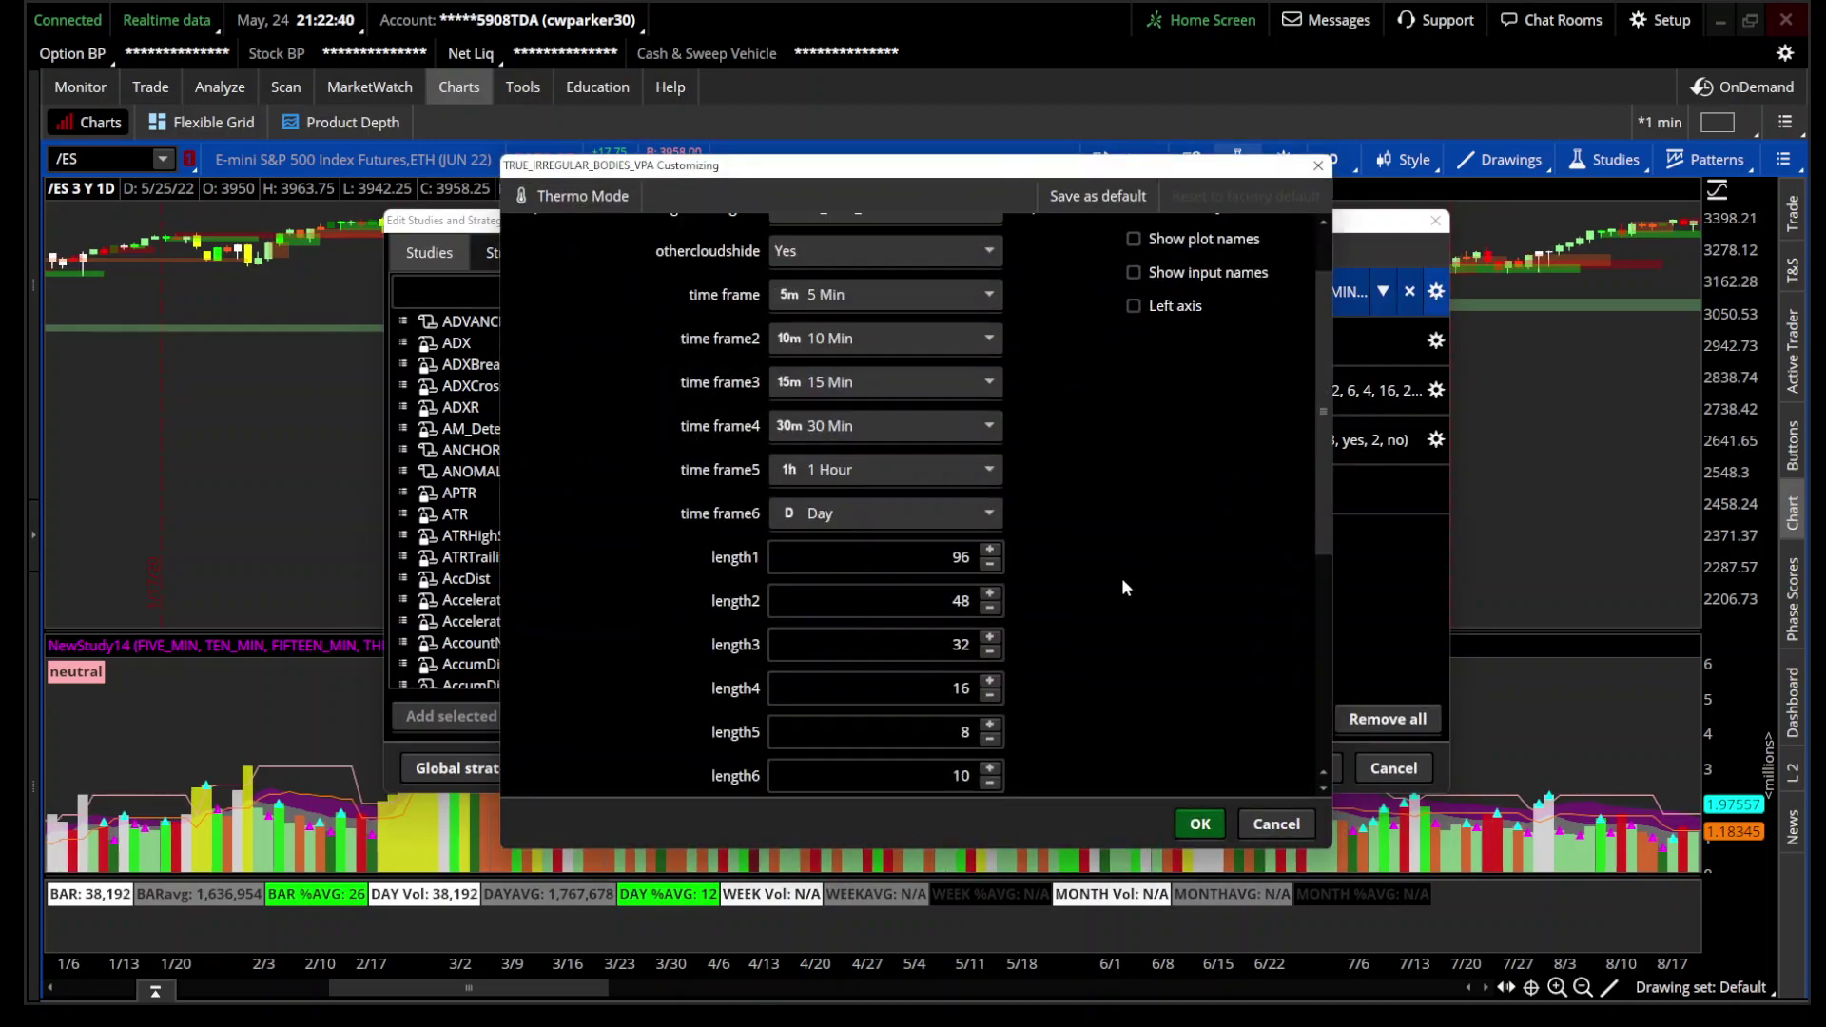
click(1298, 813)
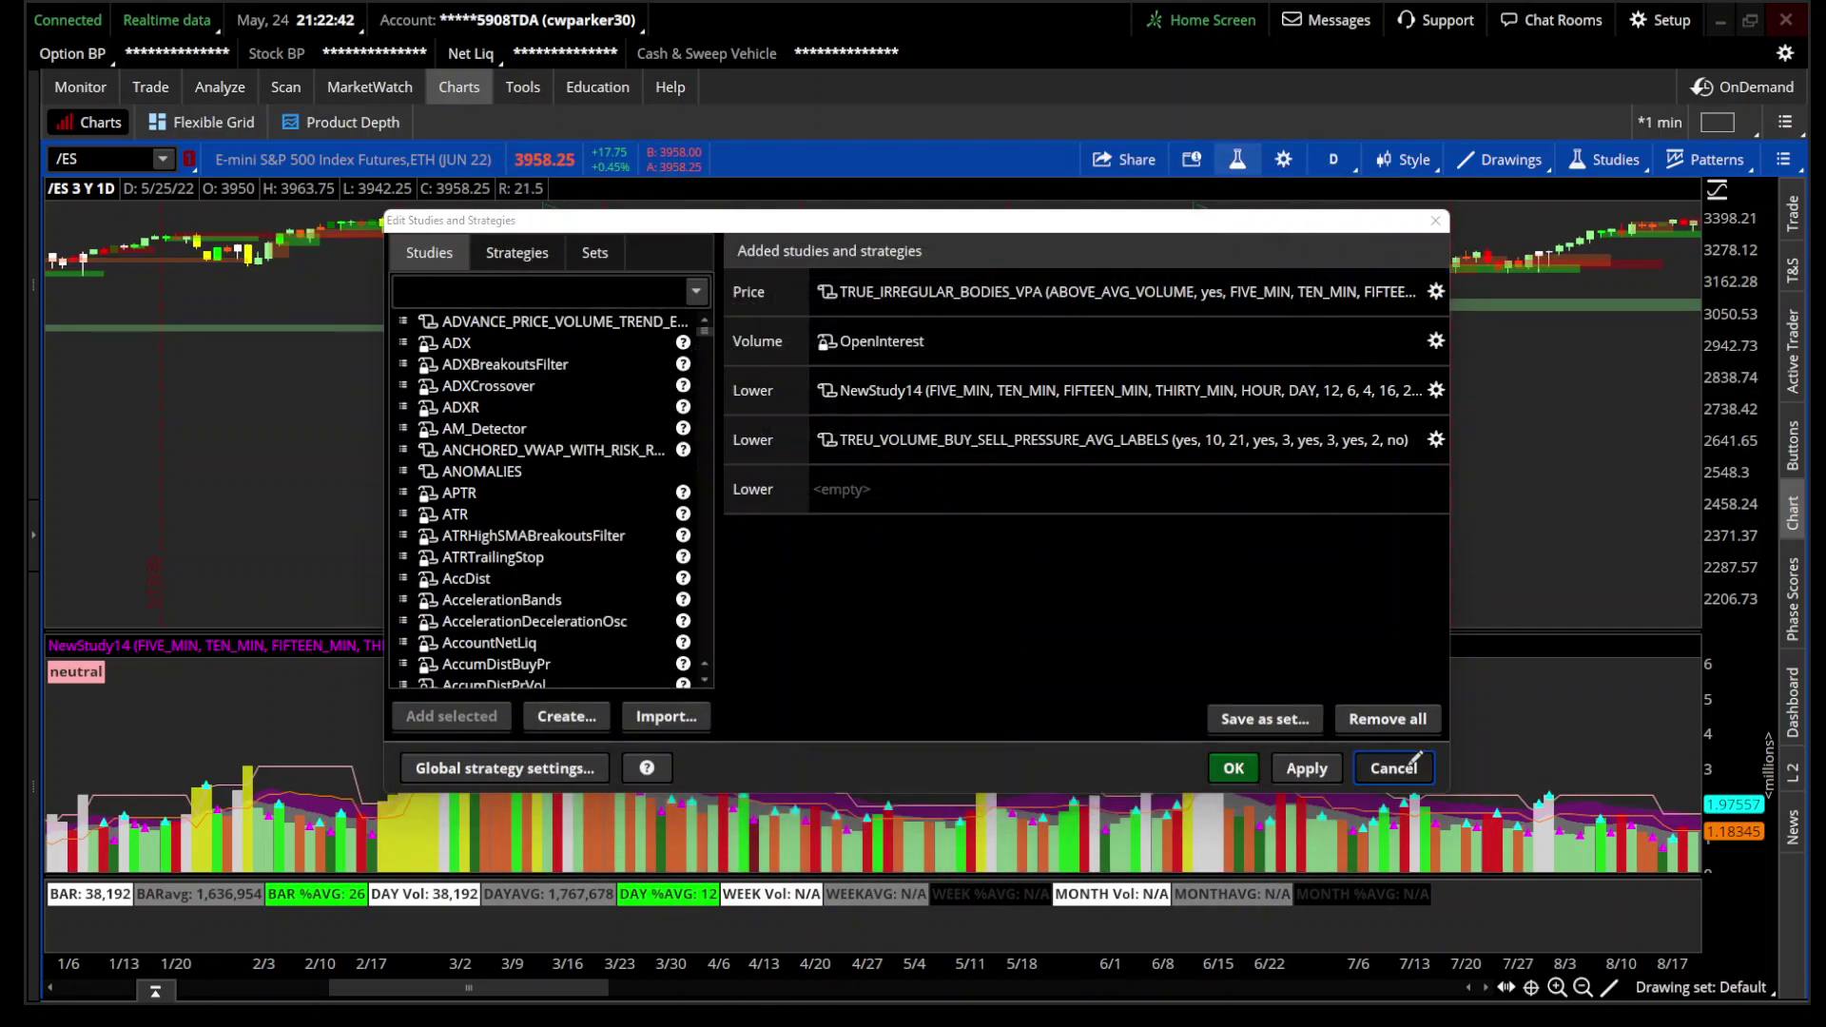
click(1394, 766)
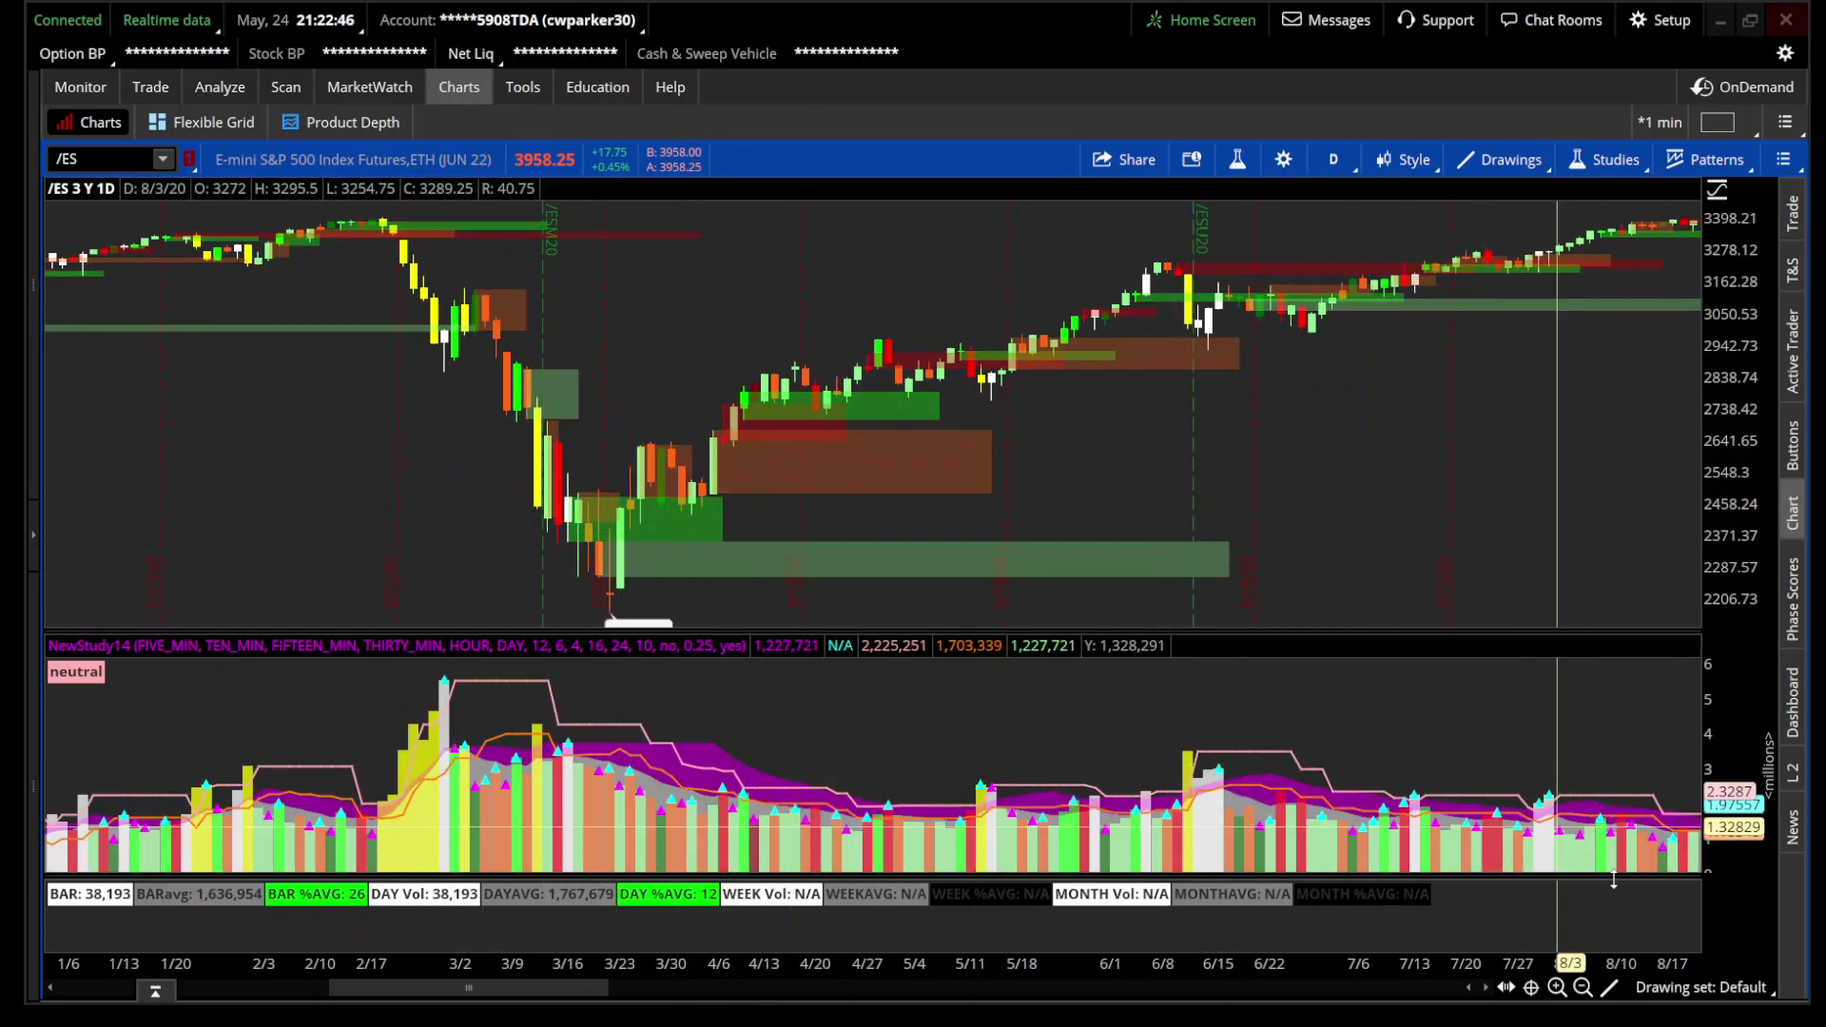
Step: Examine the latest daily /ES clouds up close, from the December candles down to those of May 2022
click(1581, 987)
click(1579, 990)
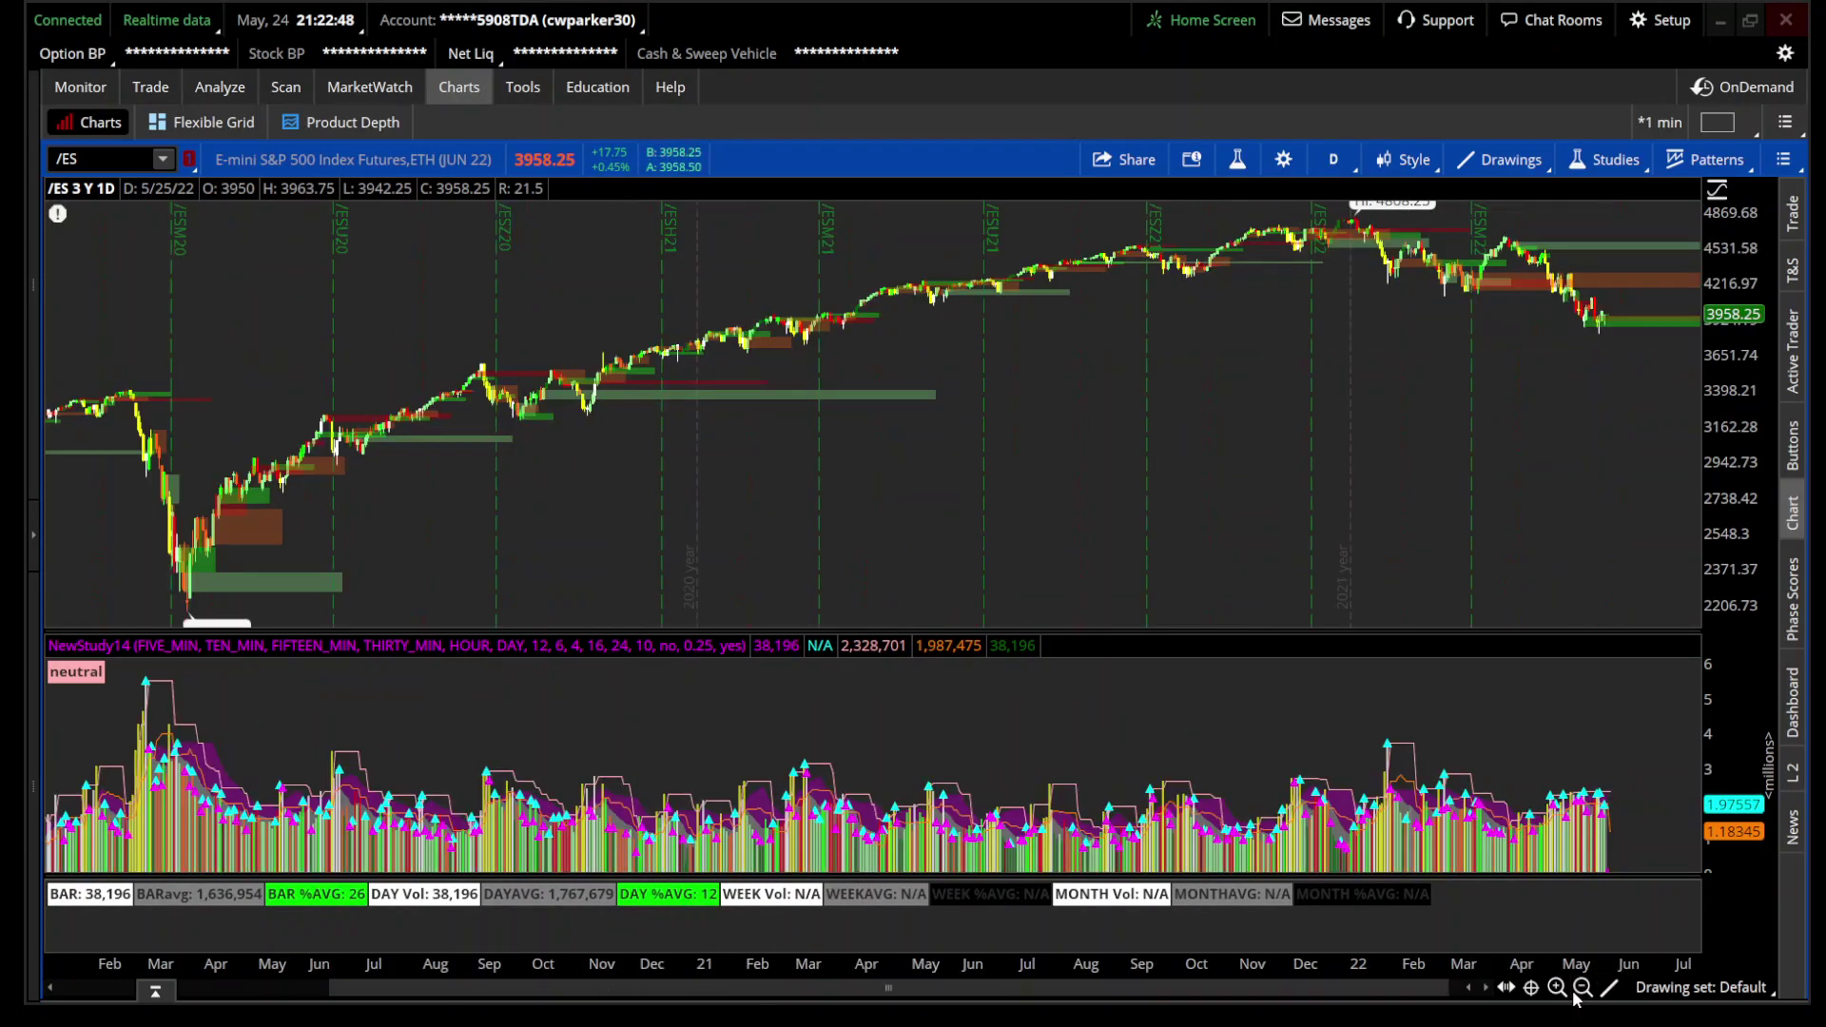
click(1582, 987)
drag(1345, 419, 1750, 468)
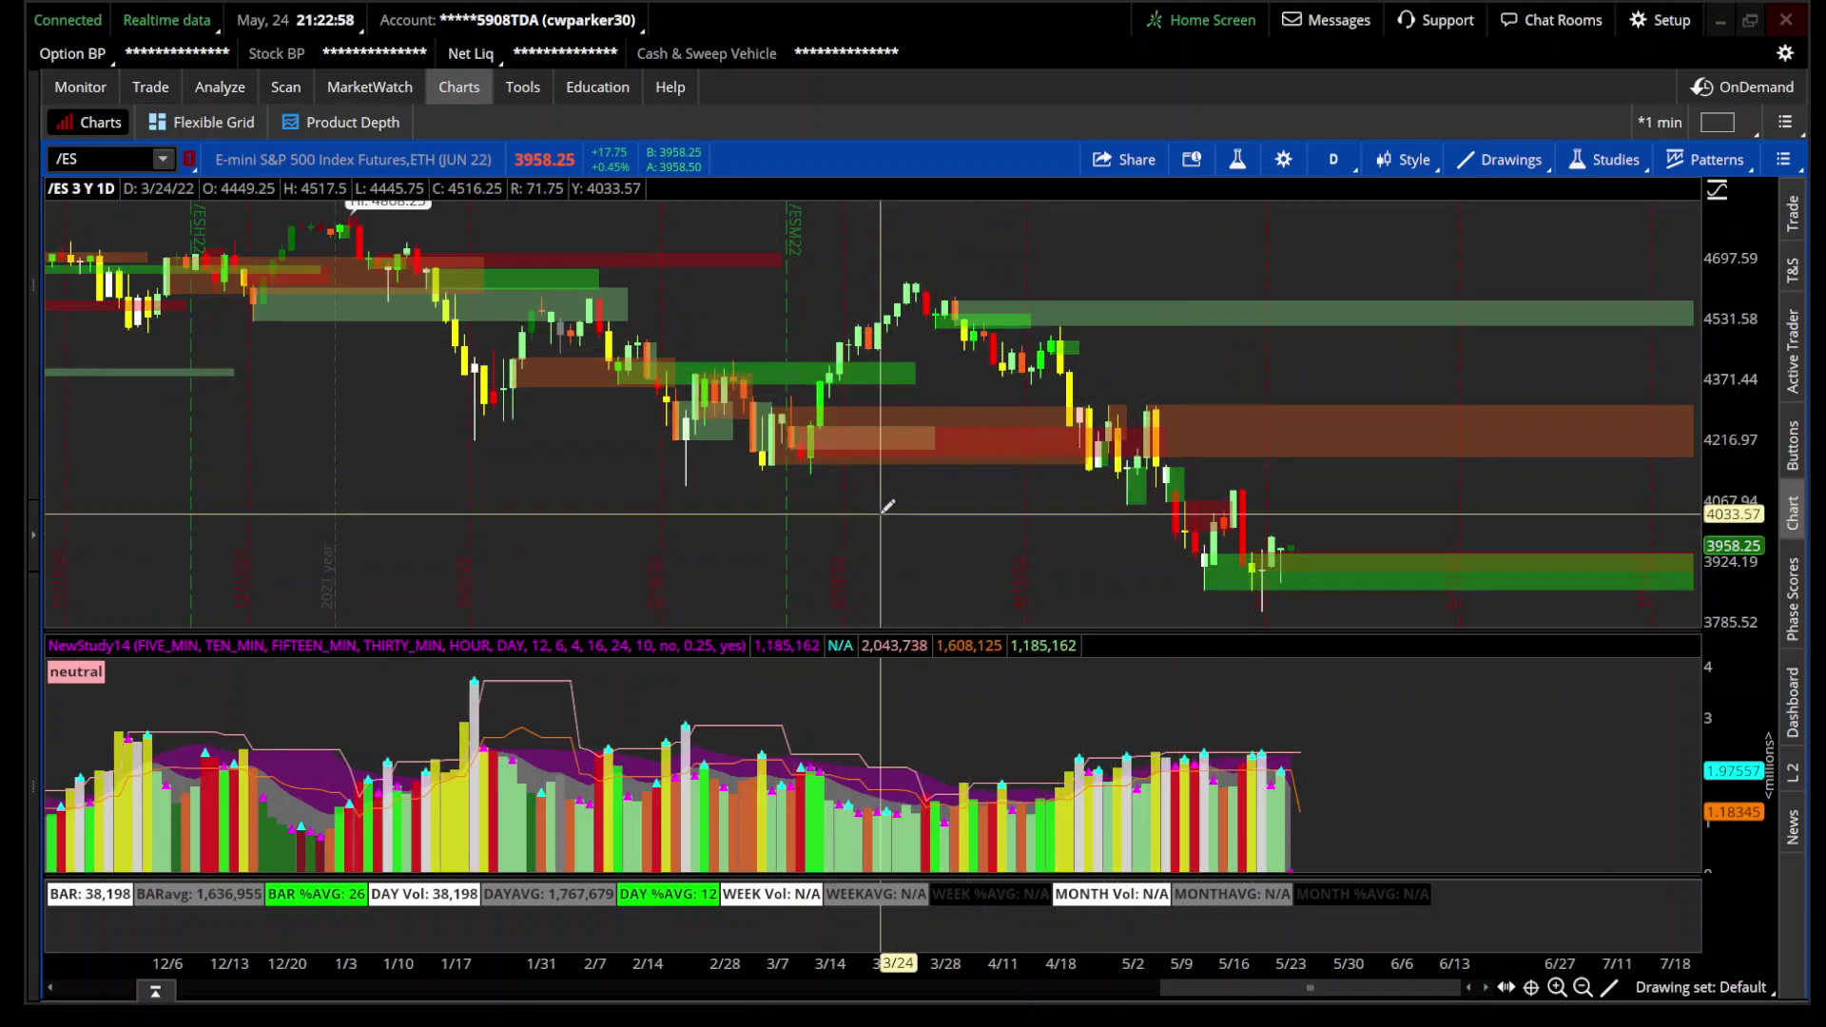
drag(853, 514, 1768, 578)
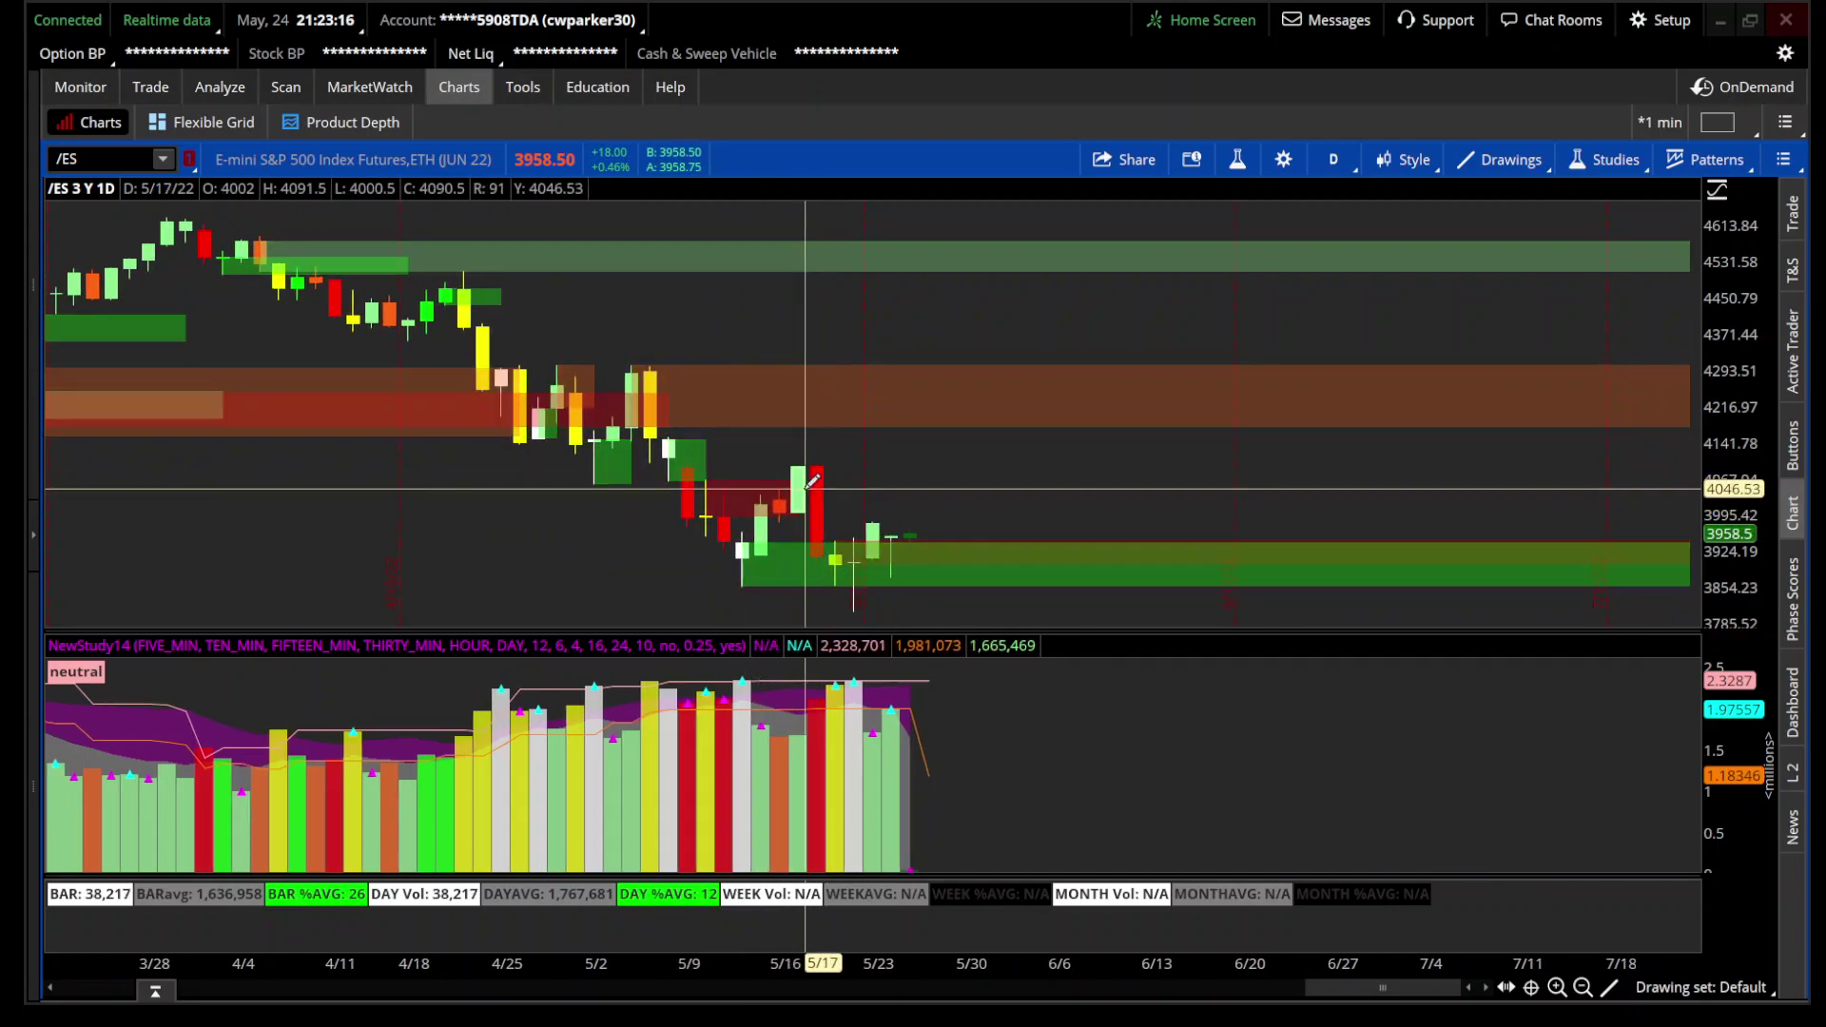
drag(637, 531, 1290, 647)
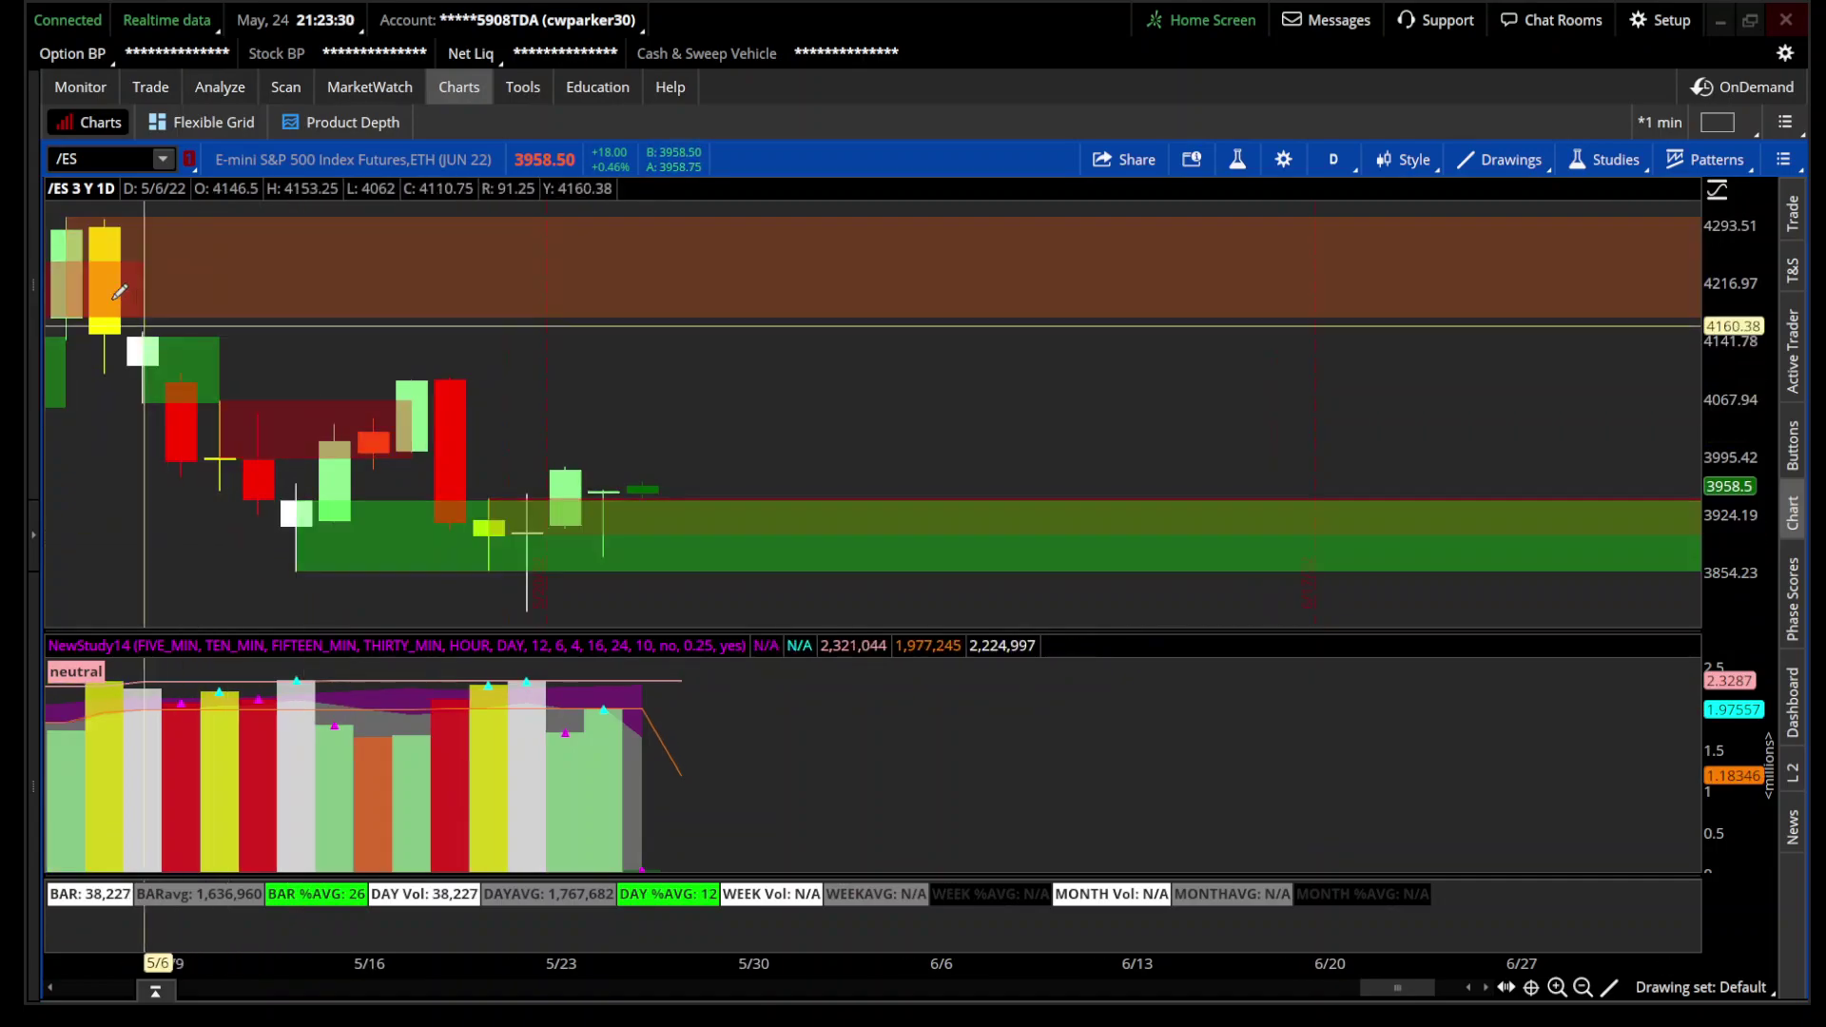
click(1583, 987)
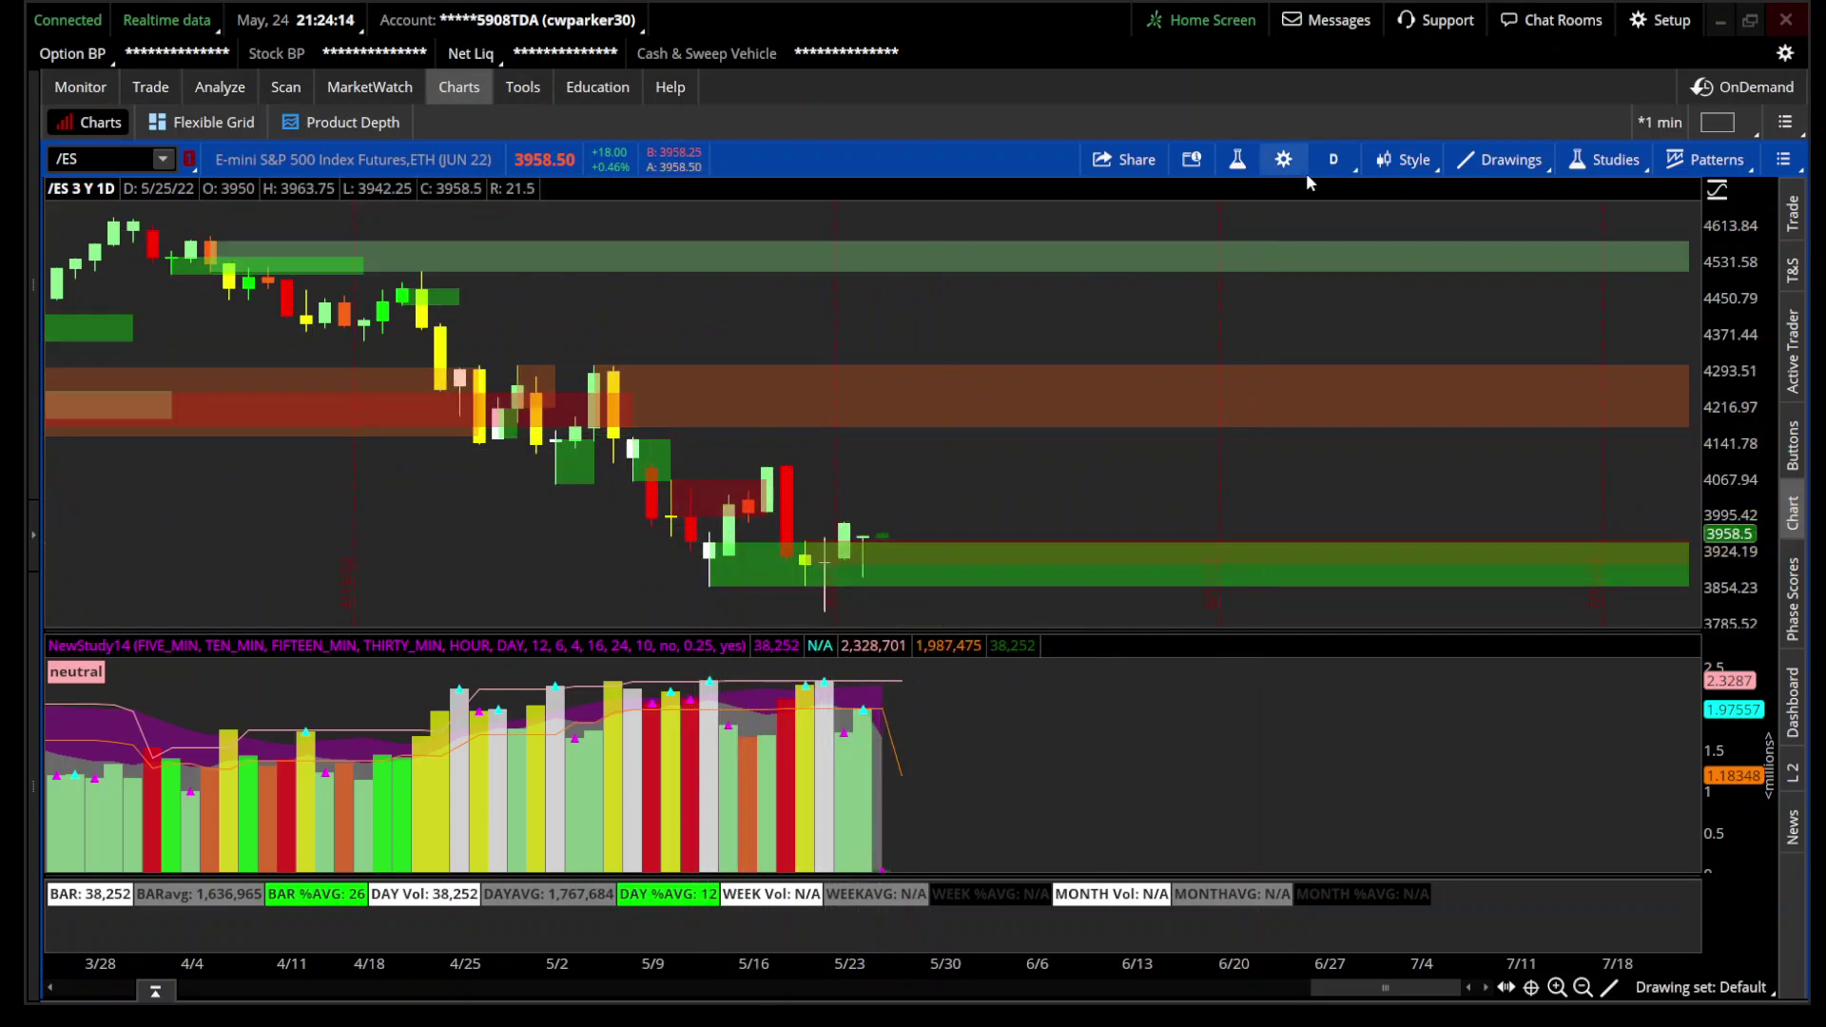
Step: Change the /ES chart to the 10 D : 15m time frame and zoom in on the May 24 candles
click(1322, 162)
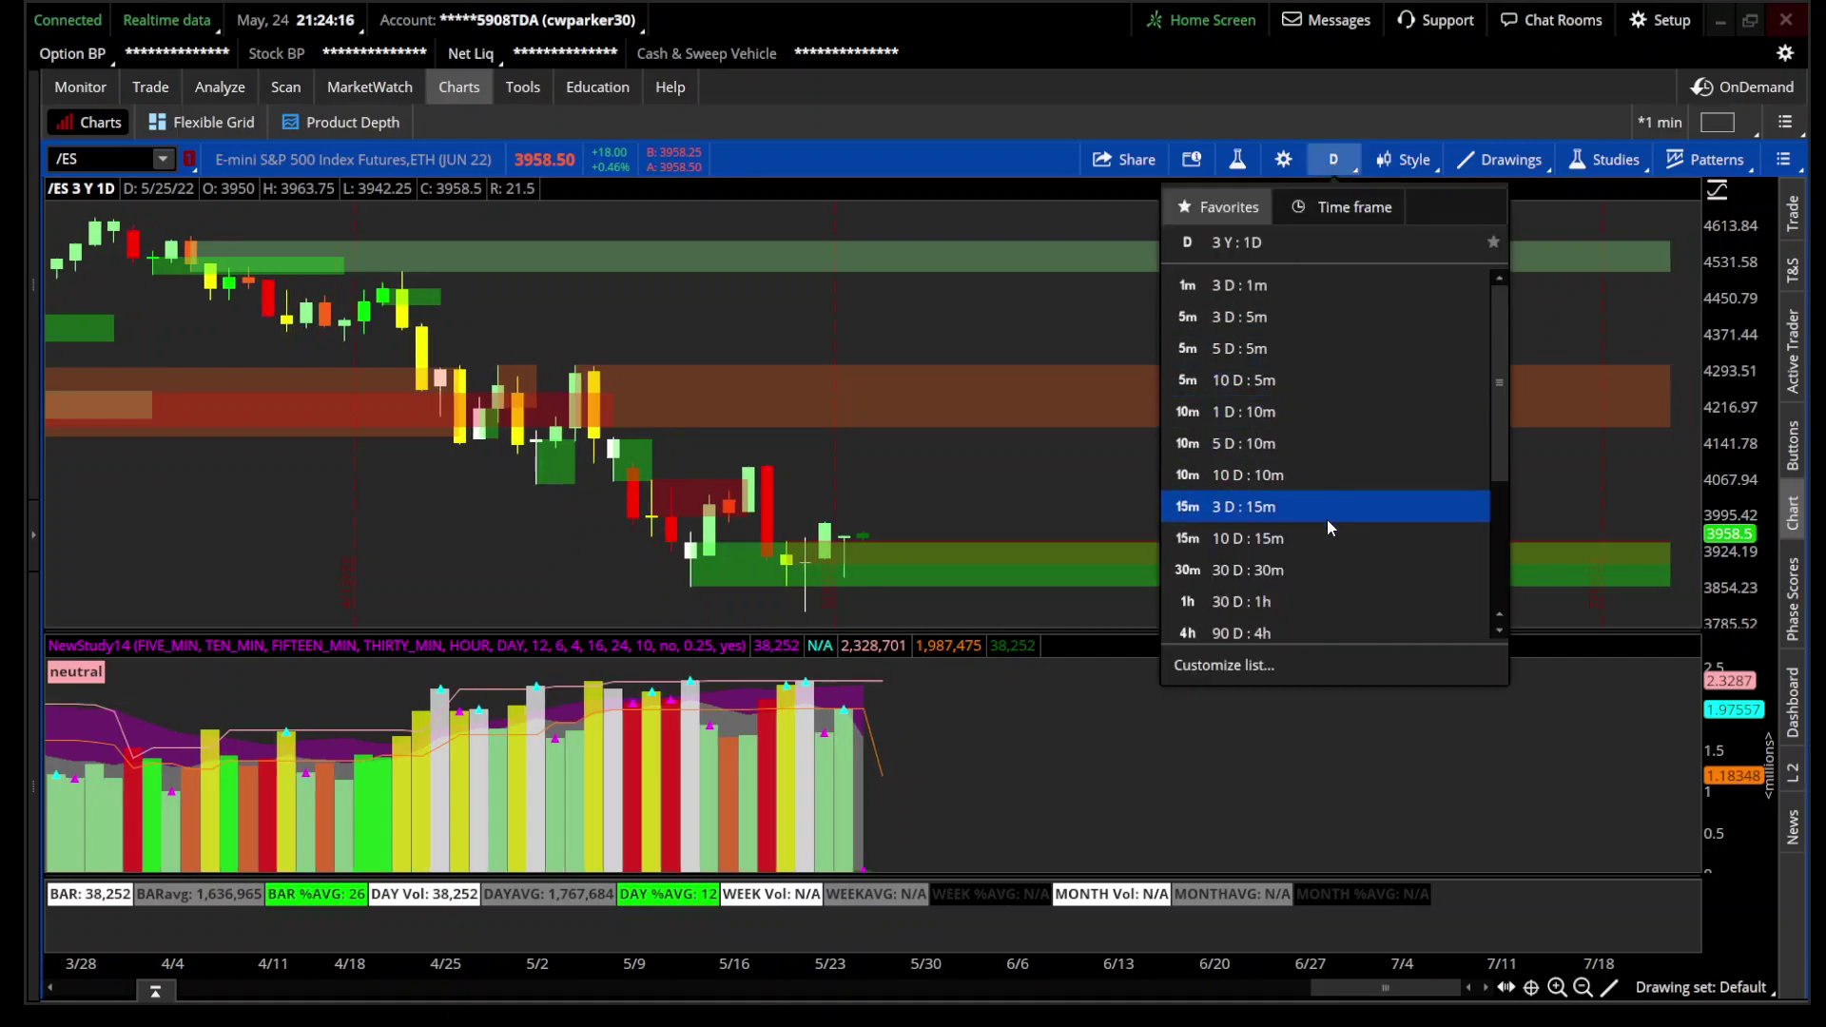
click(1327, 537)
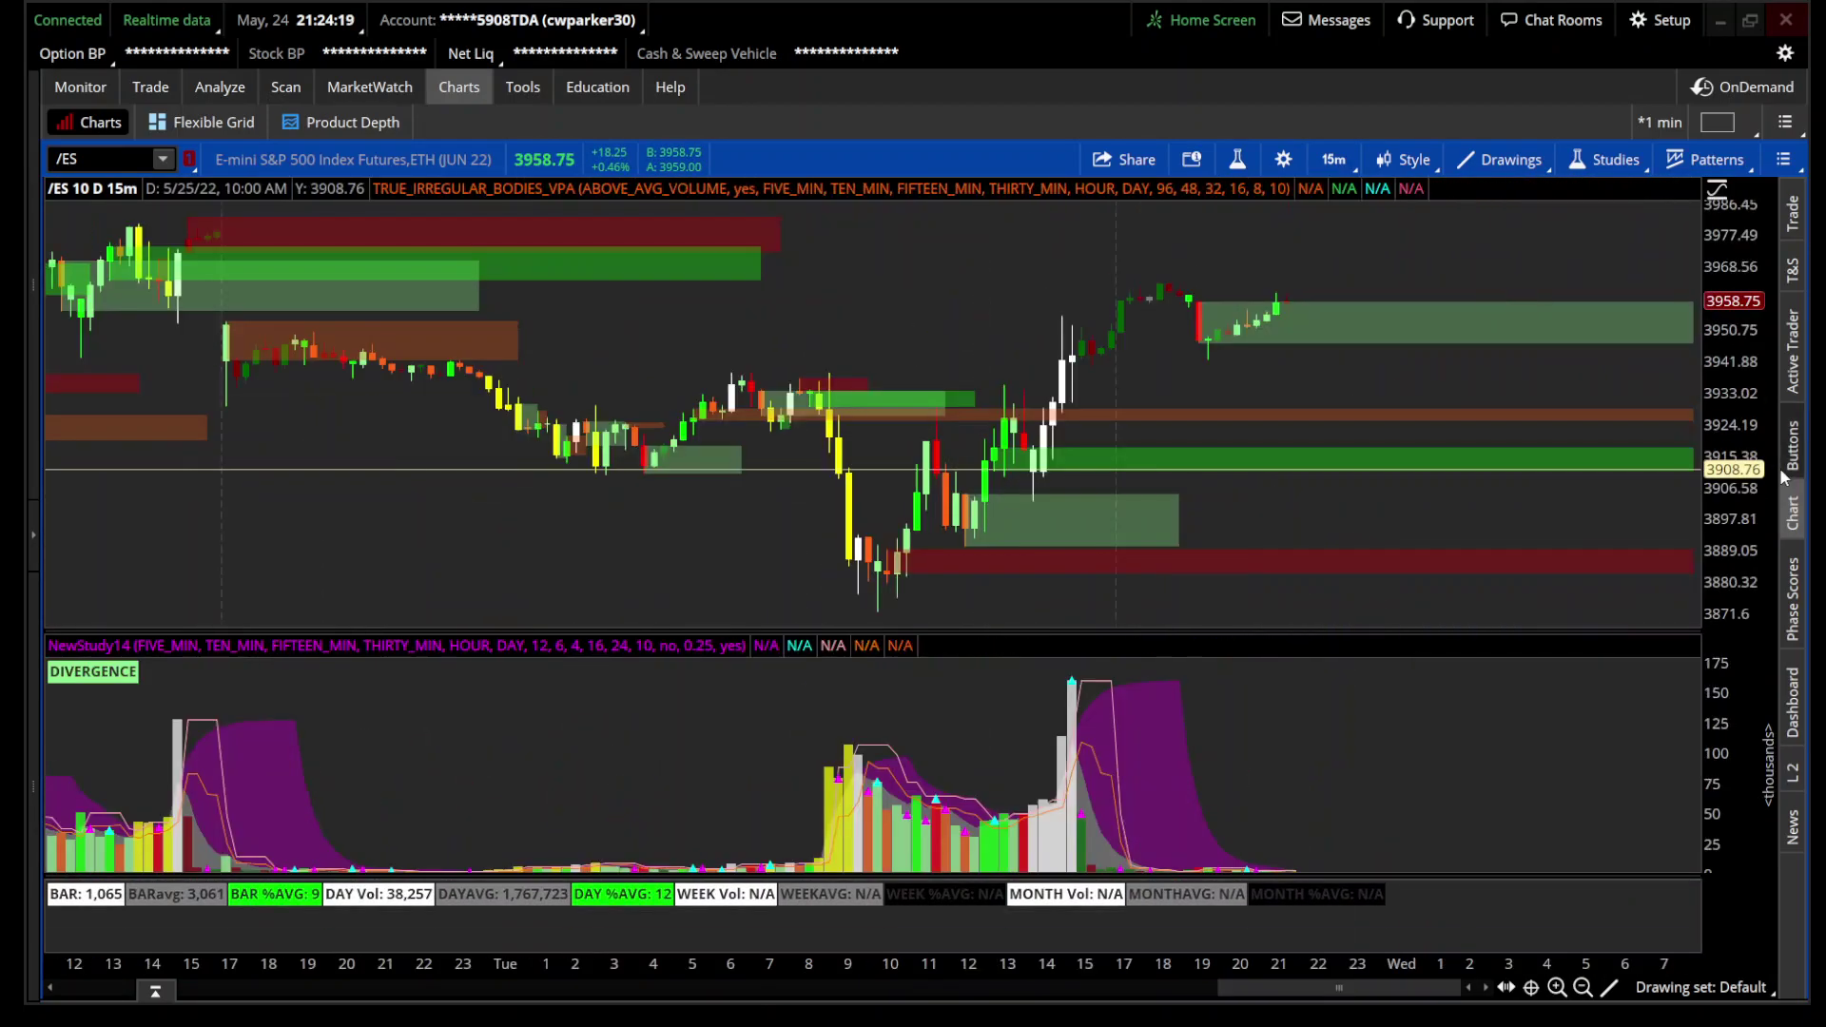
click(1793, 445)
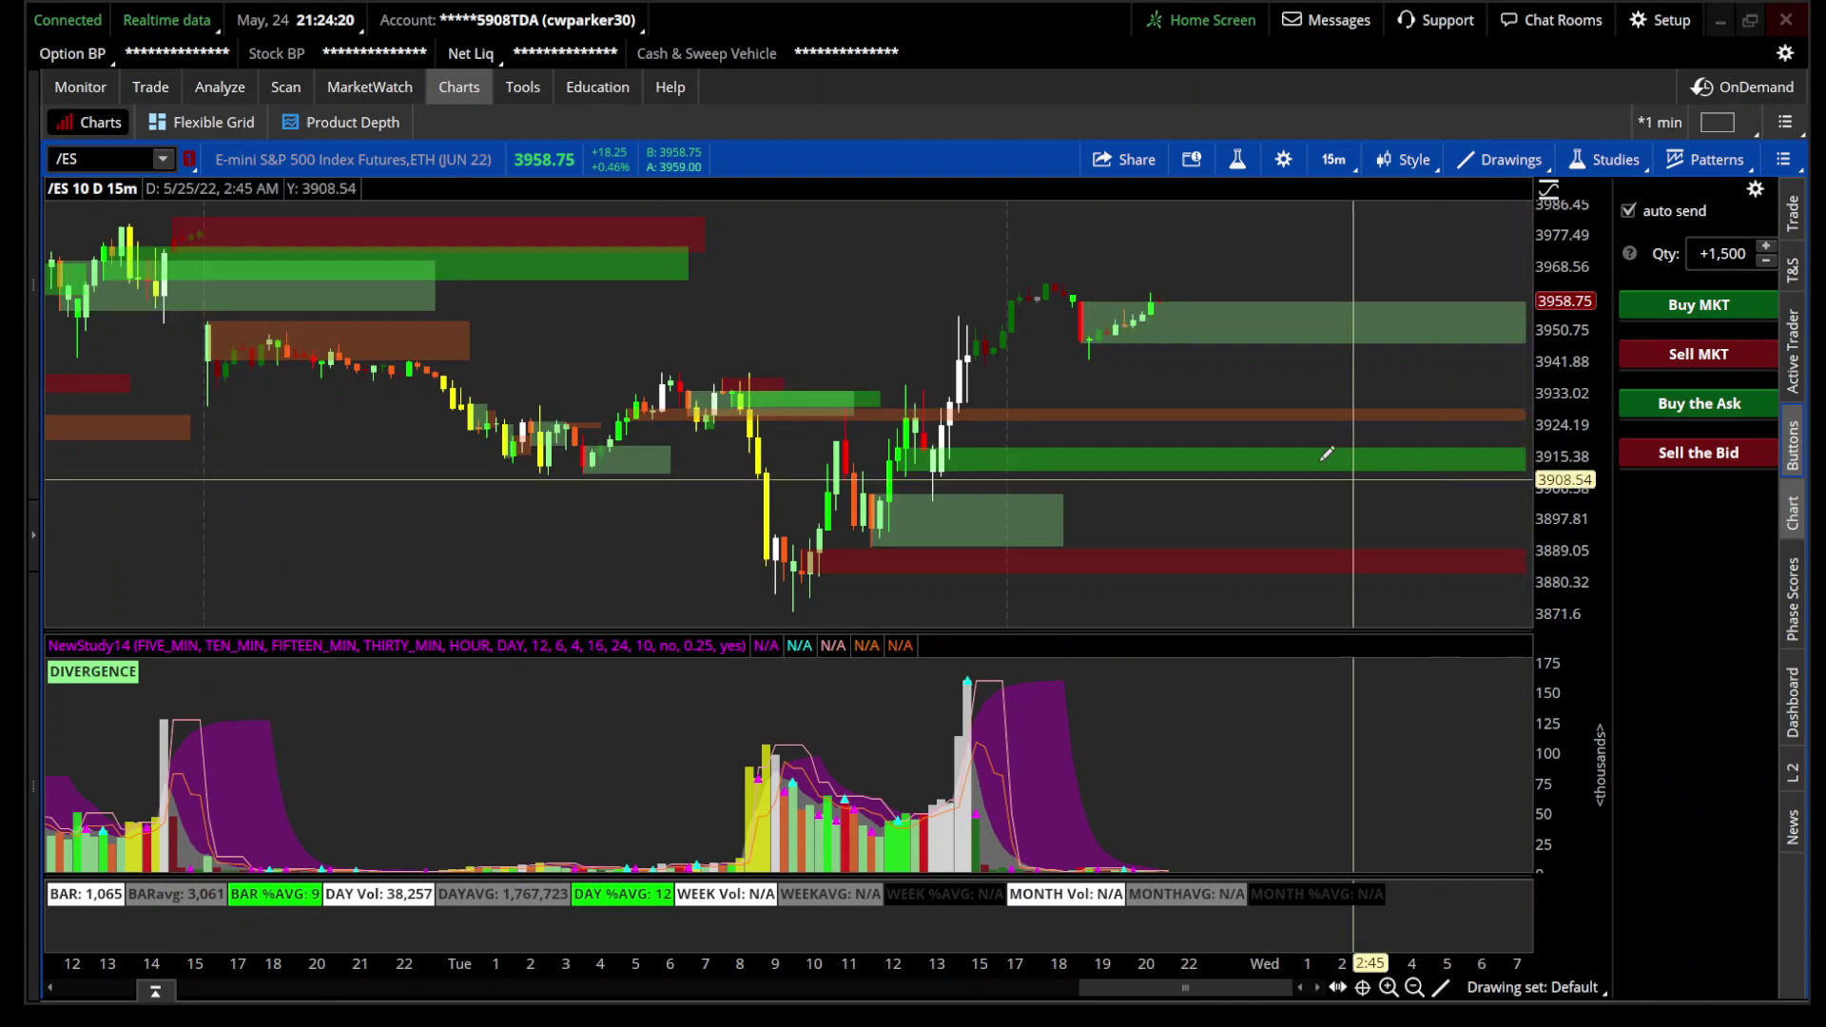
click(1795, 435)
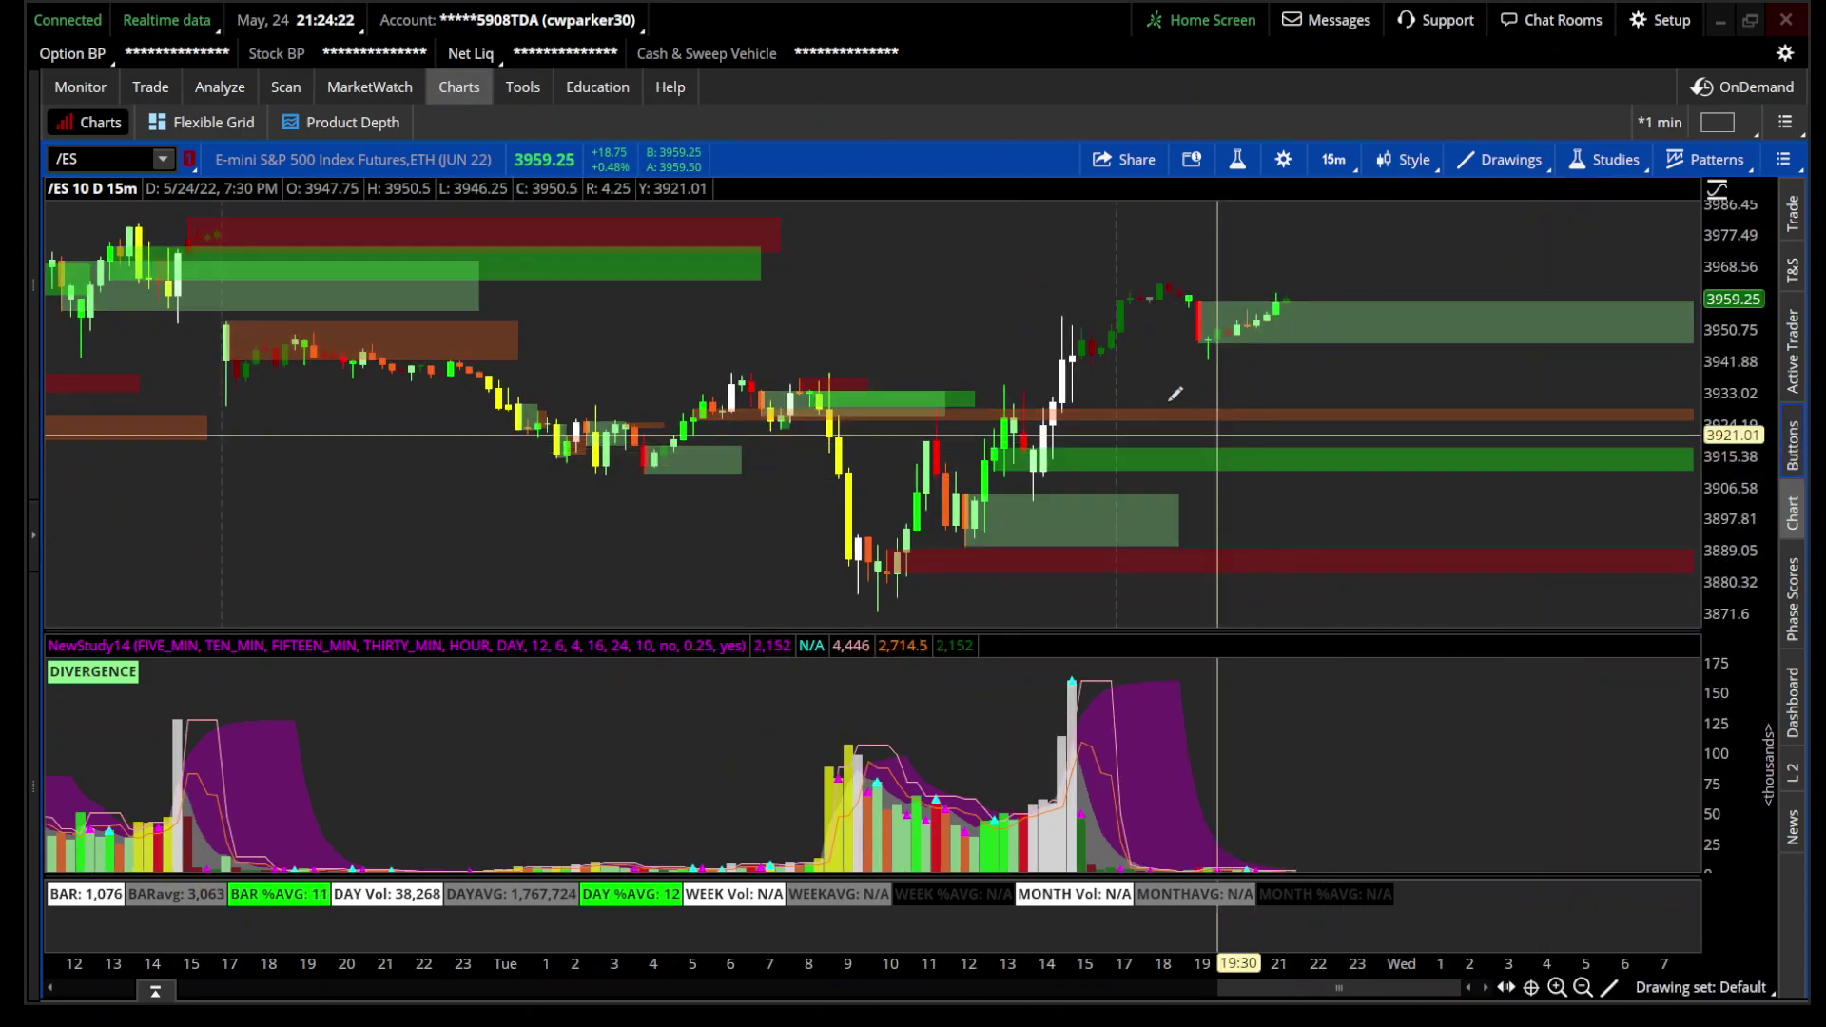
drag(716, 428, 1764, 621)
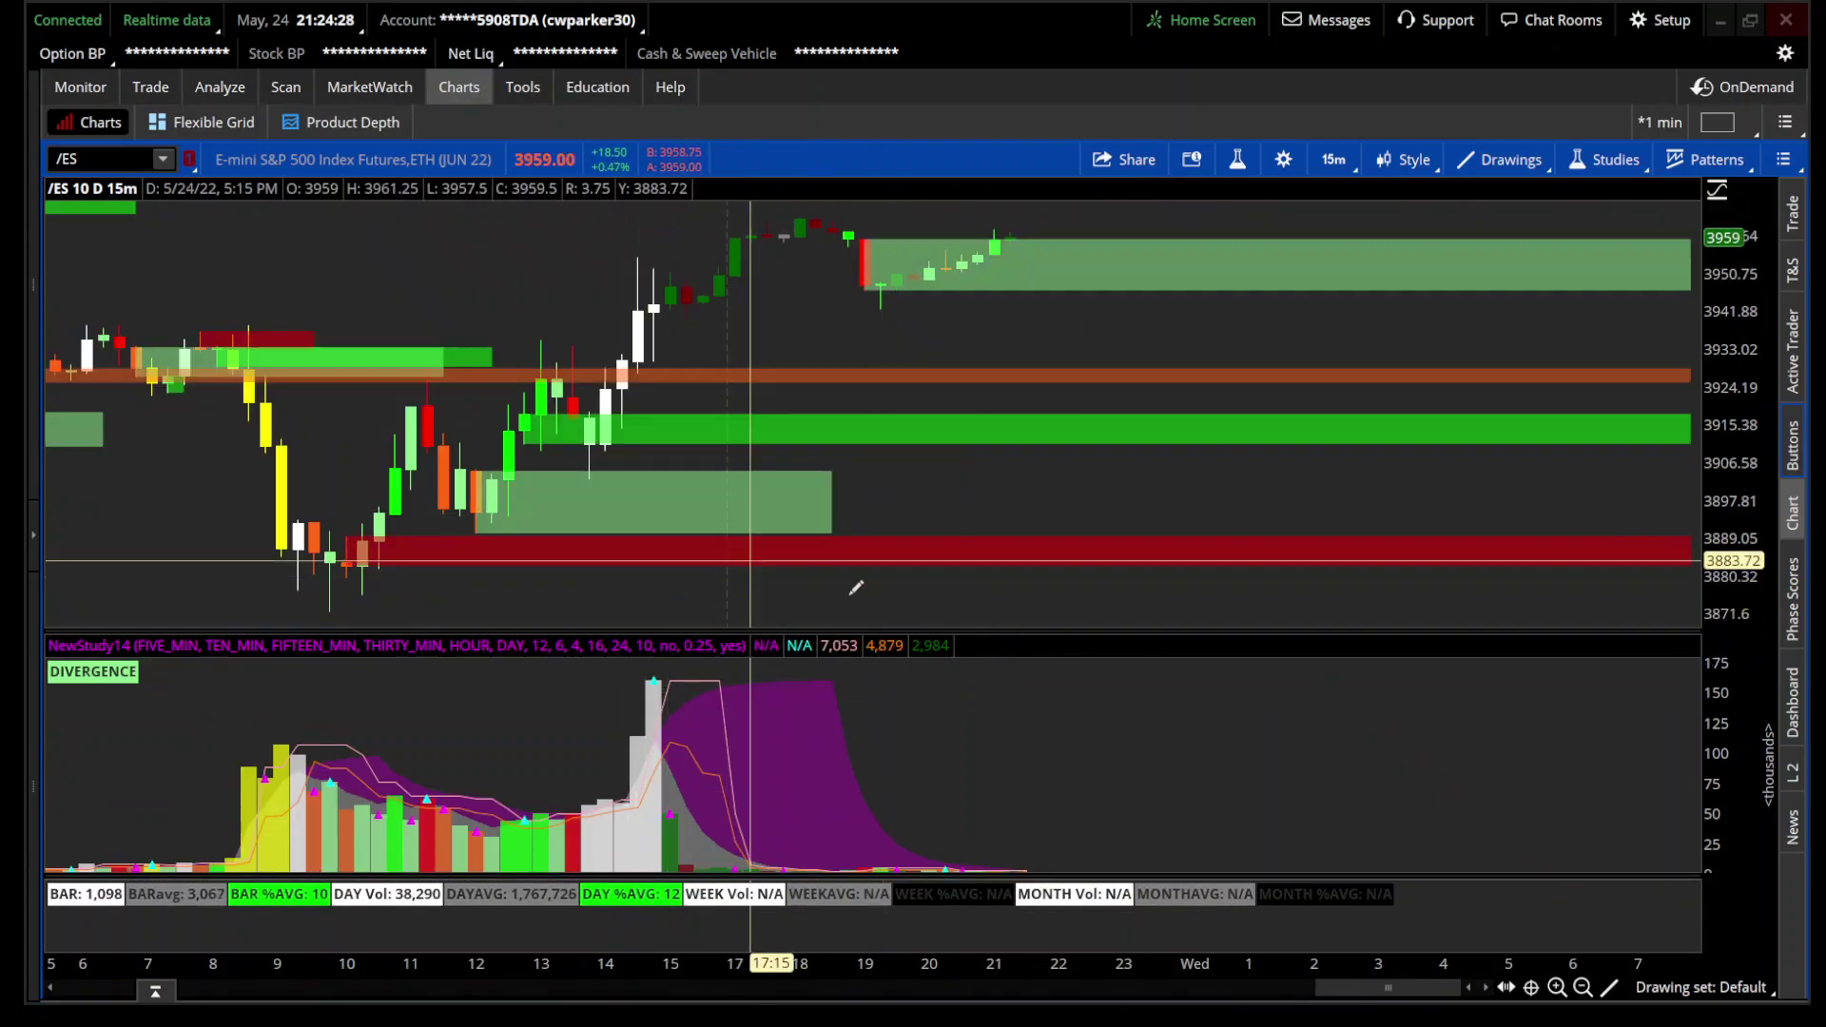
Step: Load SPY on the 15-minute chart and zoom in on the May 24 session clouds
click(79, 159)
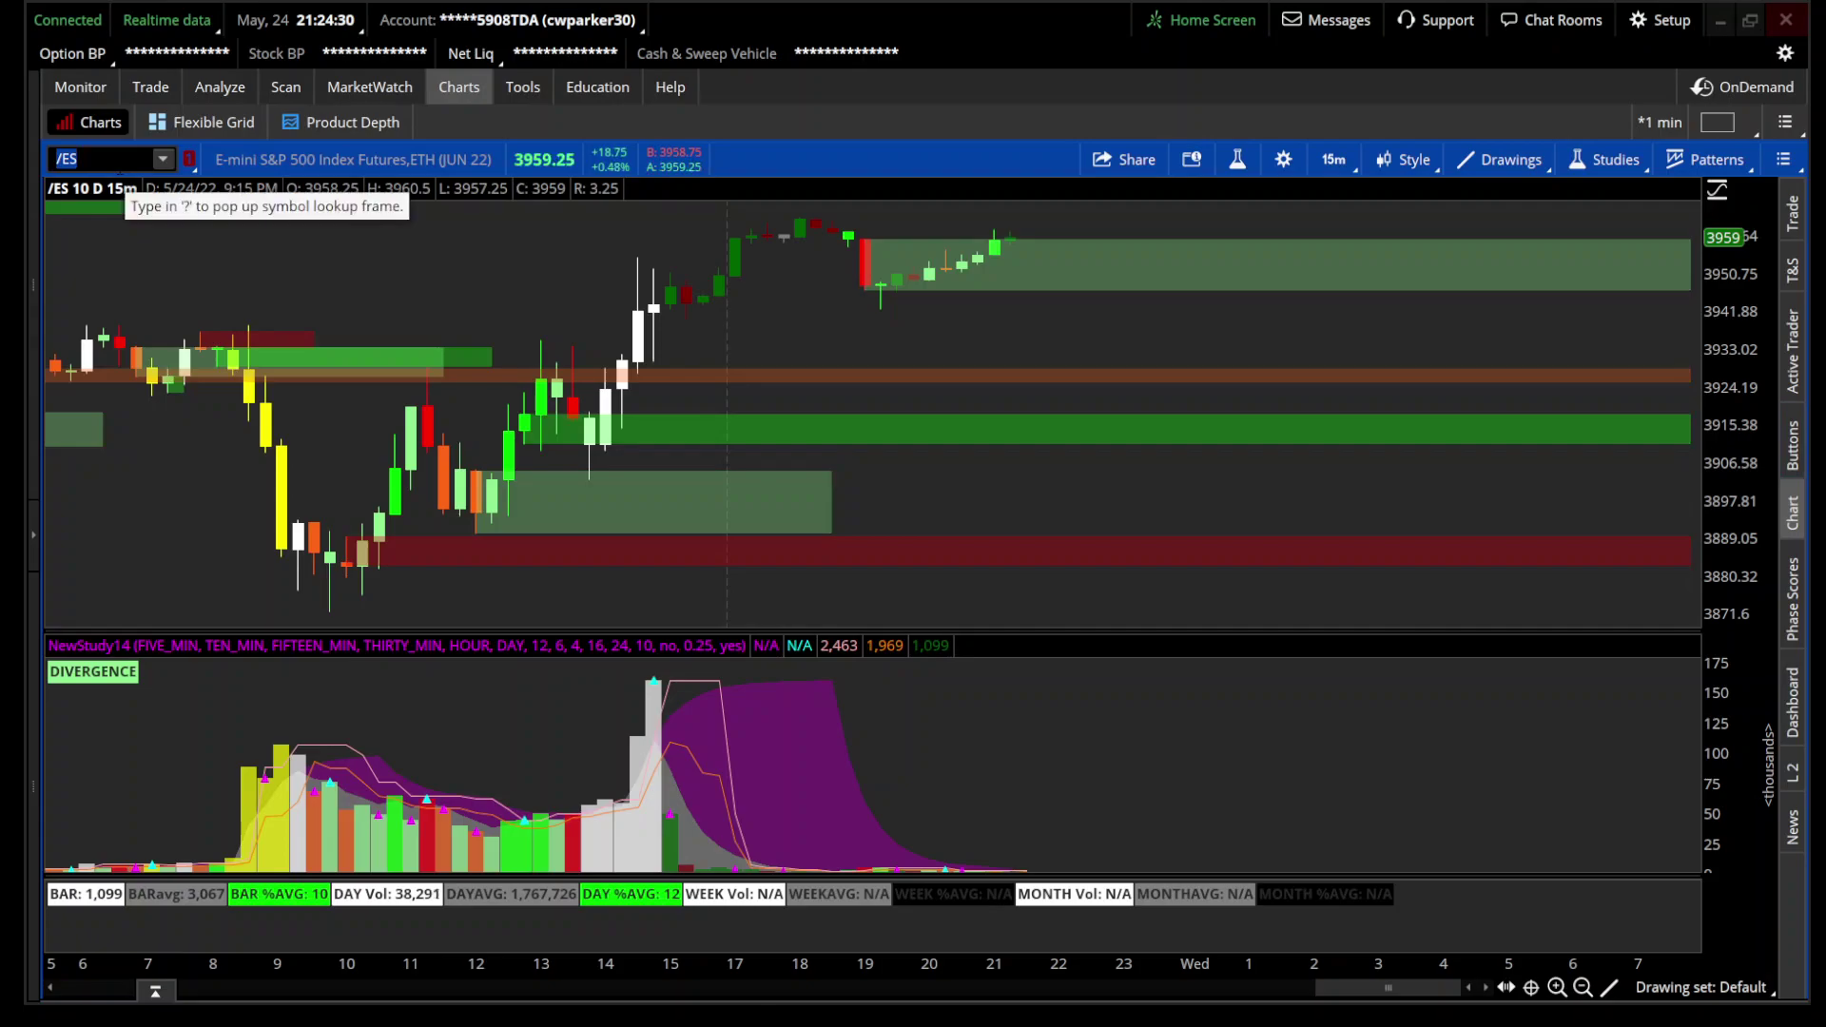
key(Return)
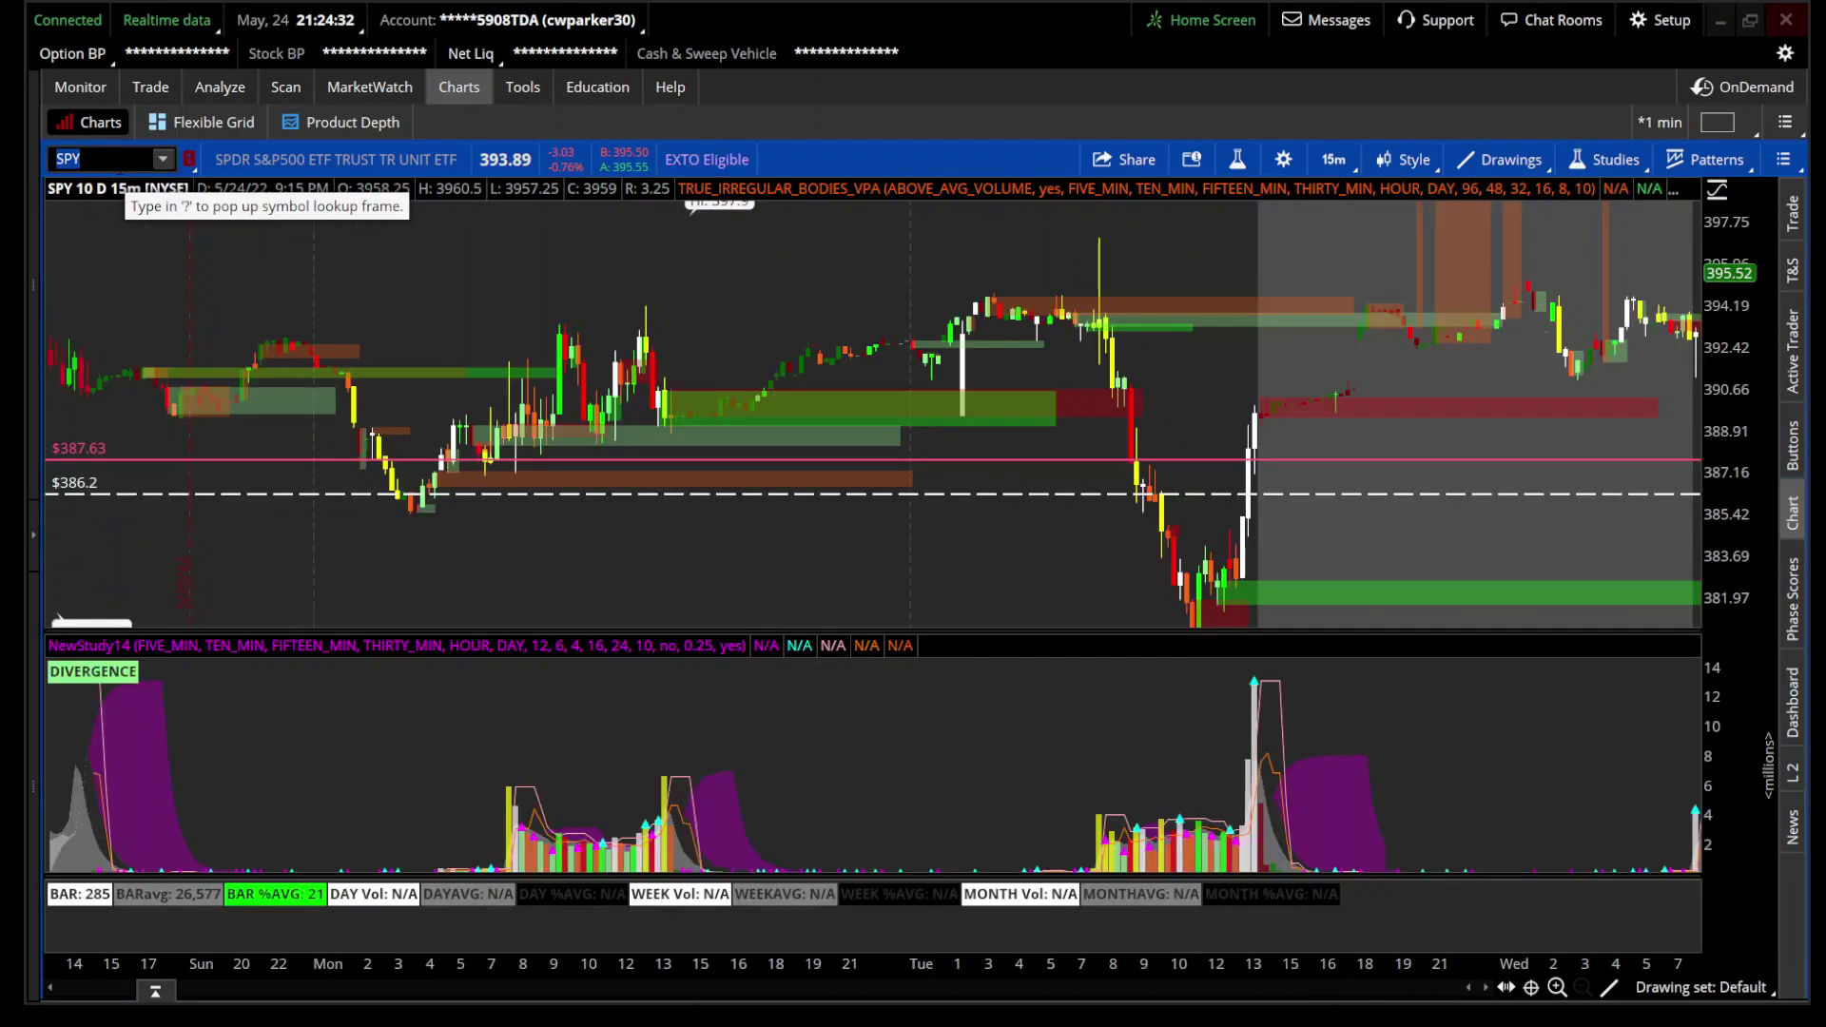
drag(1507, 406, 1584, 409)
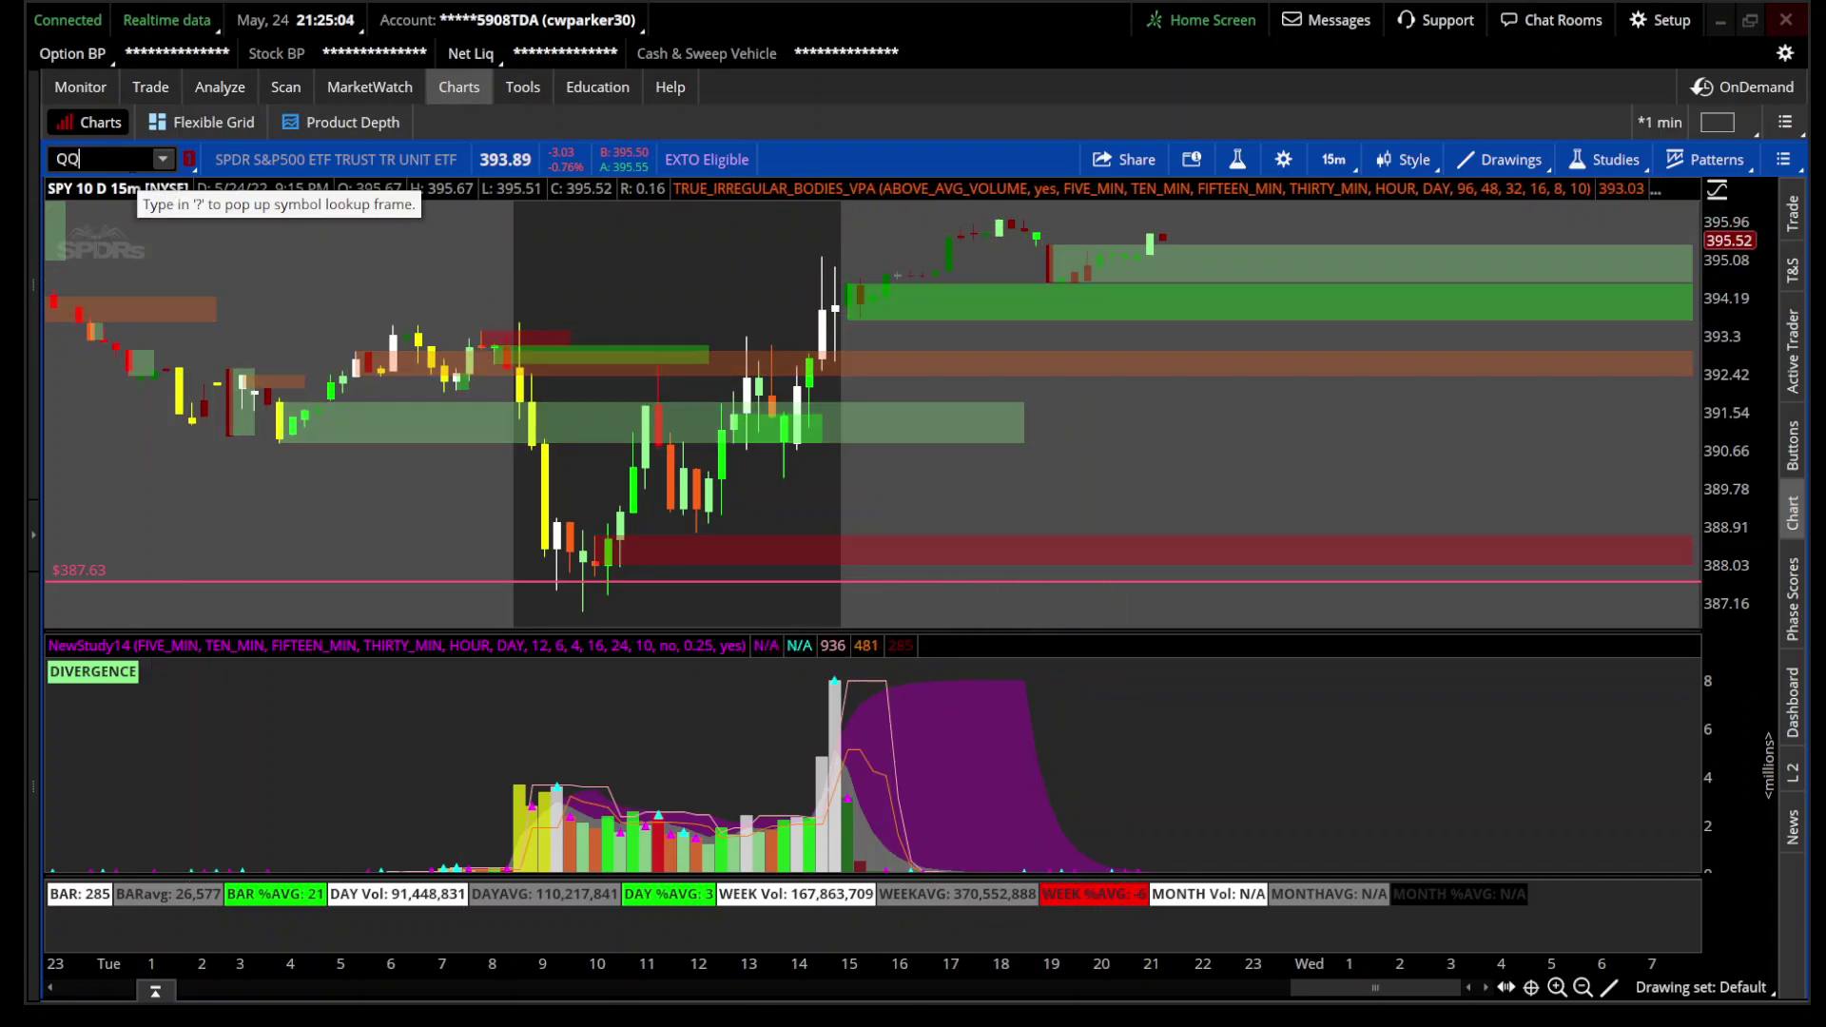
Step: Load QQQ on the 15-minute chart, examine the May 24 clouds, and widen the view back to Friday's session
text(Q)
key(Return)
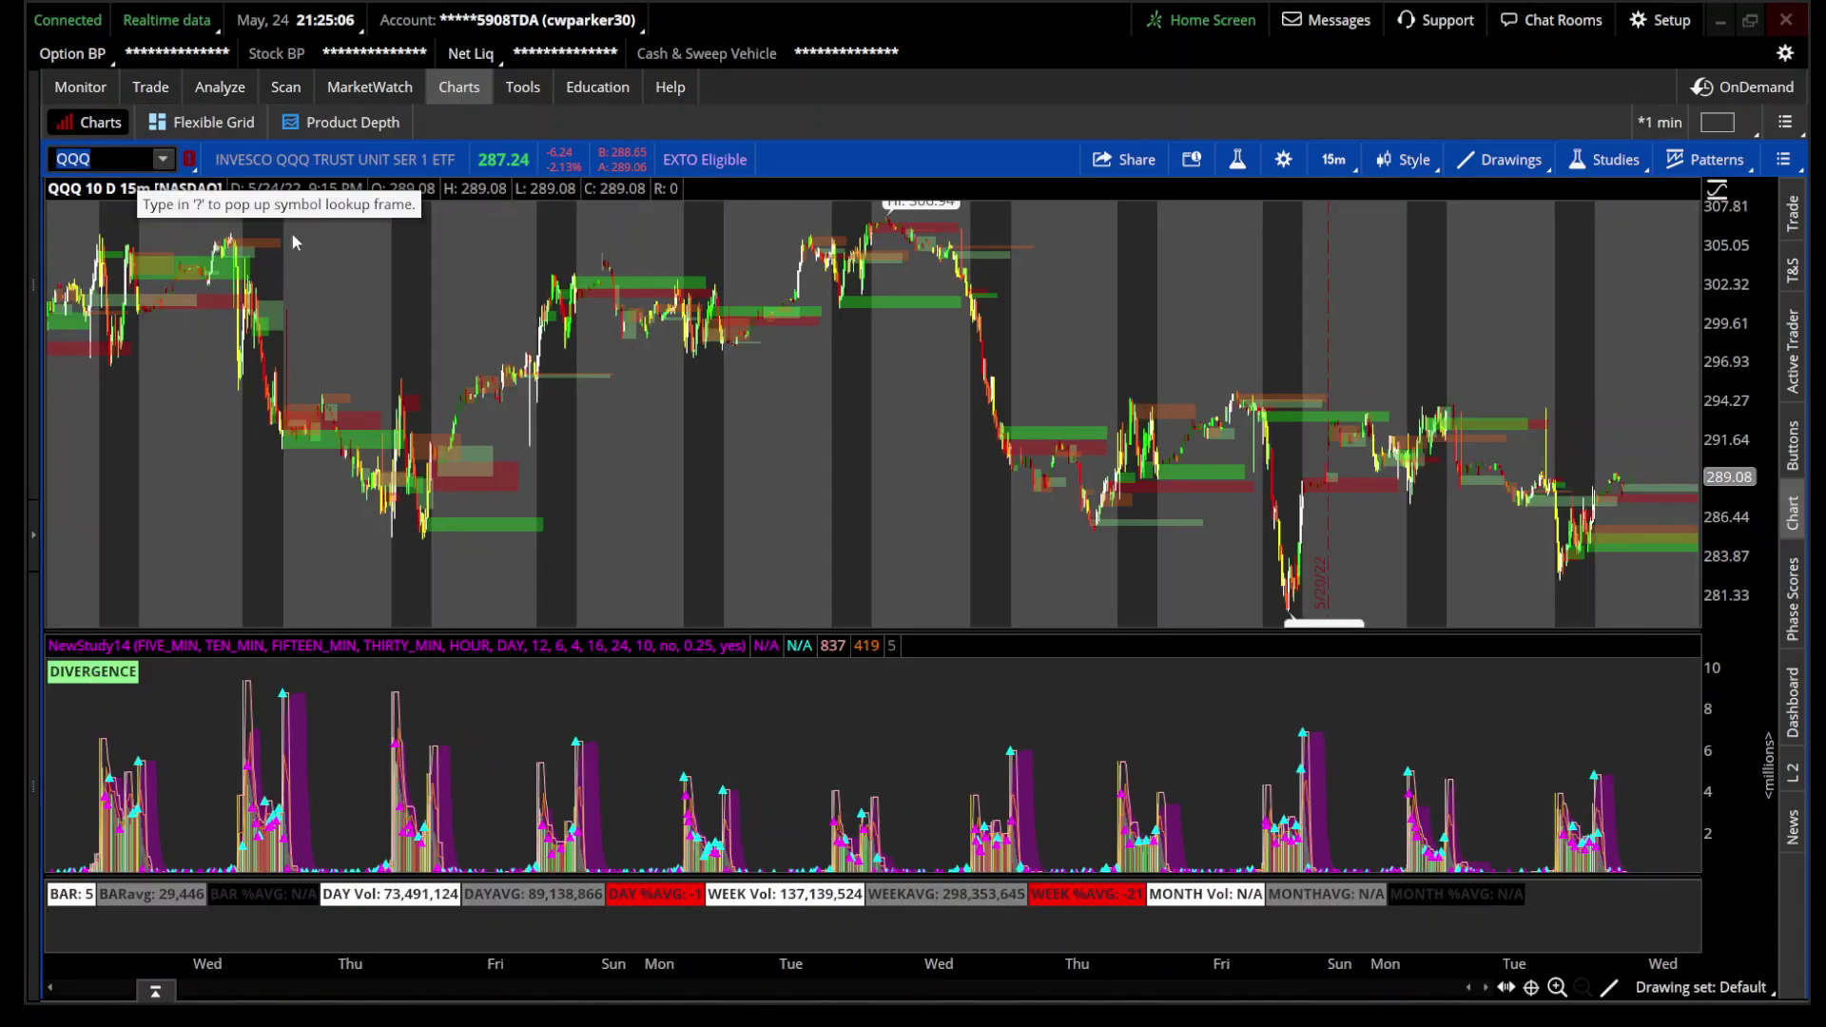
drag(1501, 409, 1598, 409)
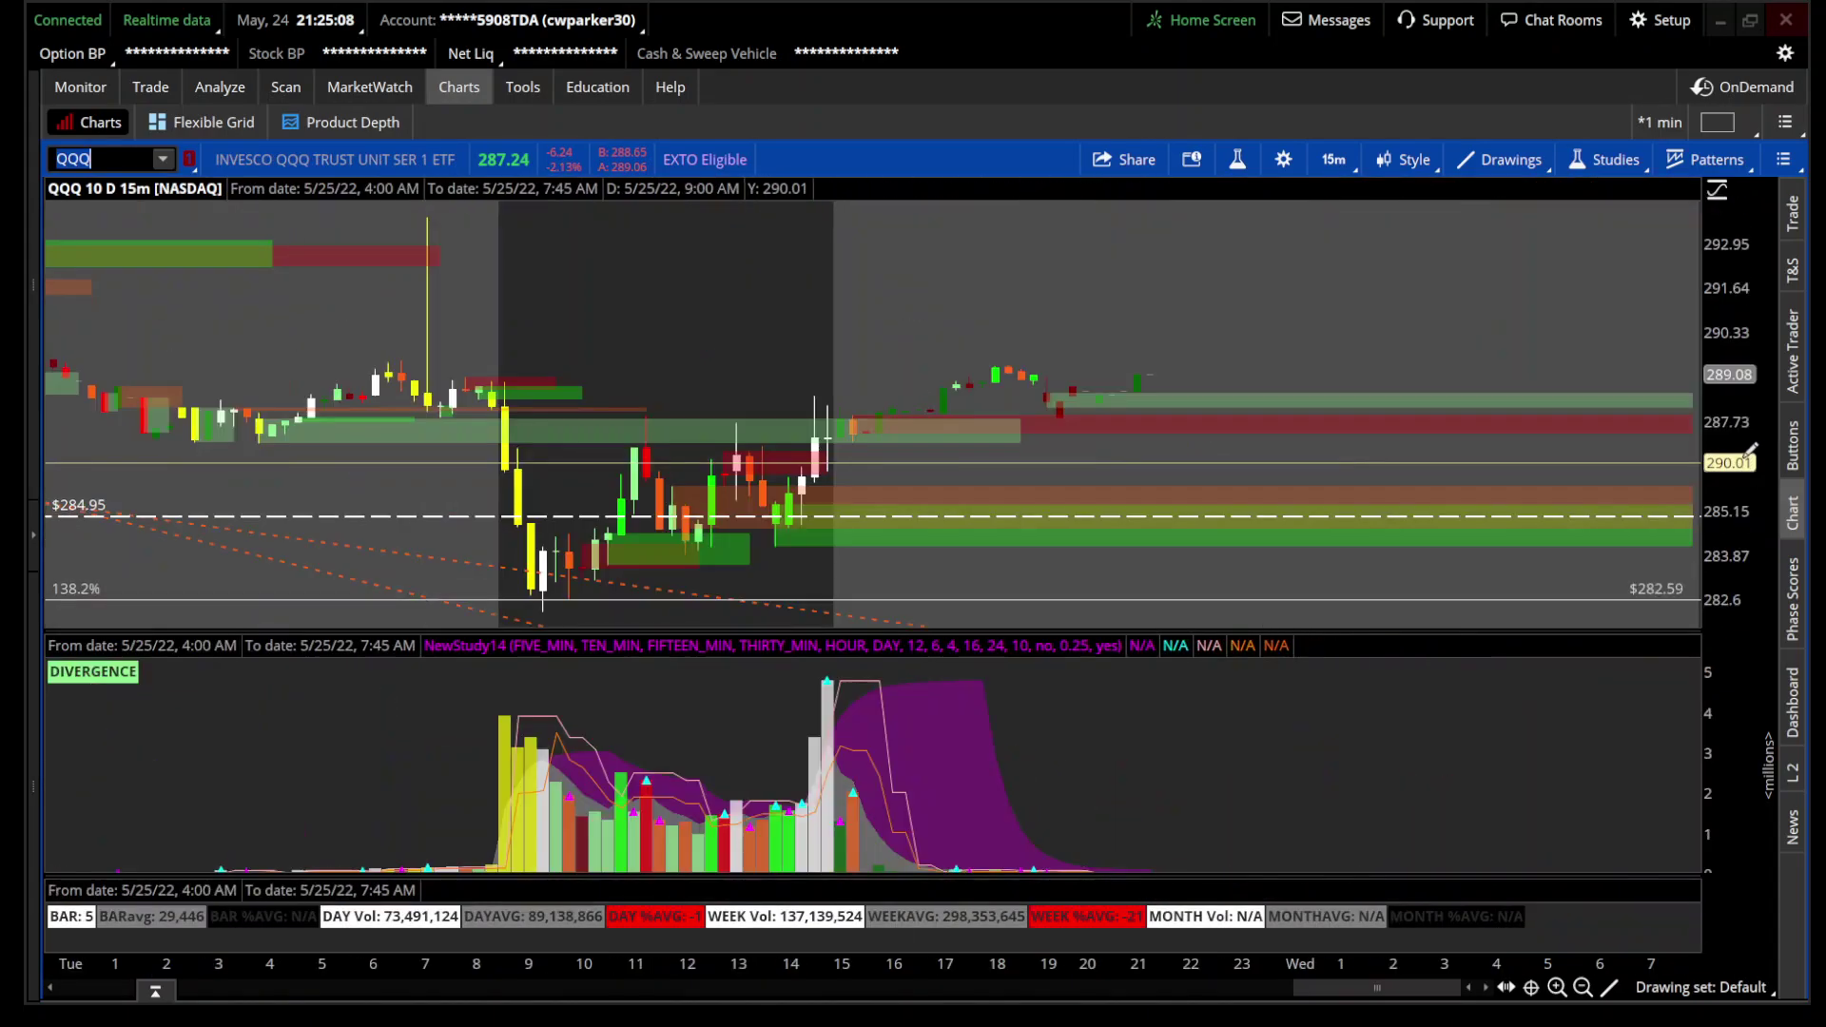
drag(359, 457, 835, 457)
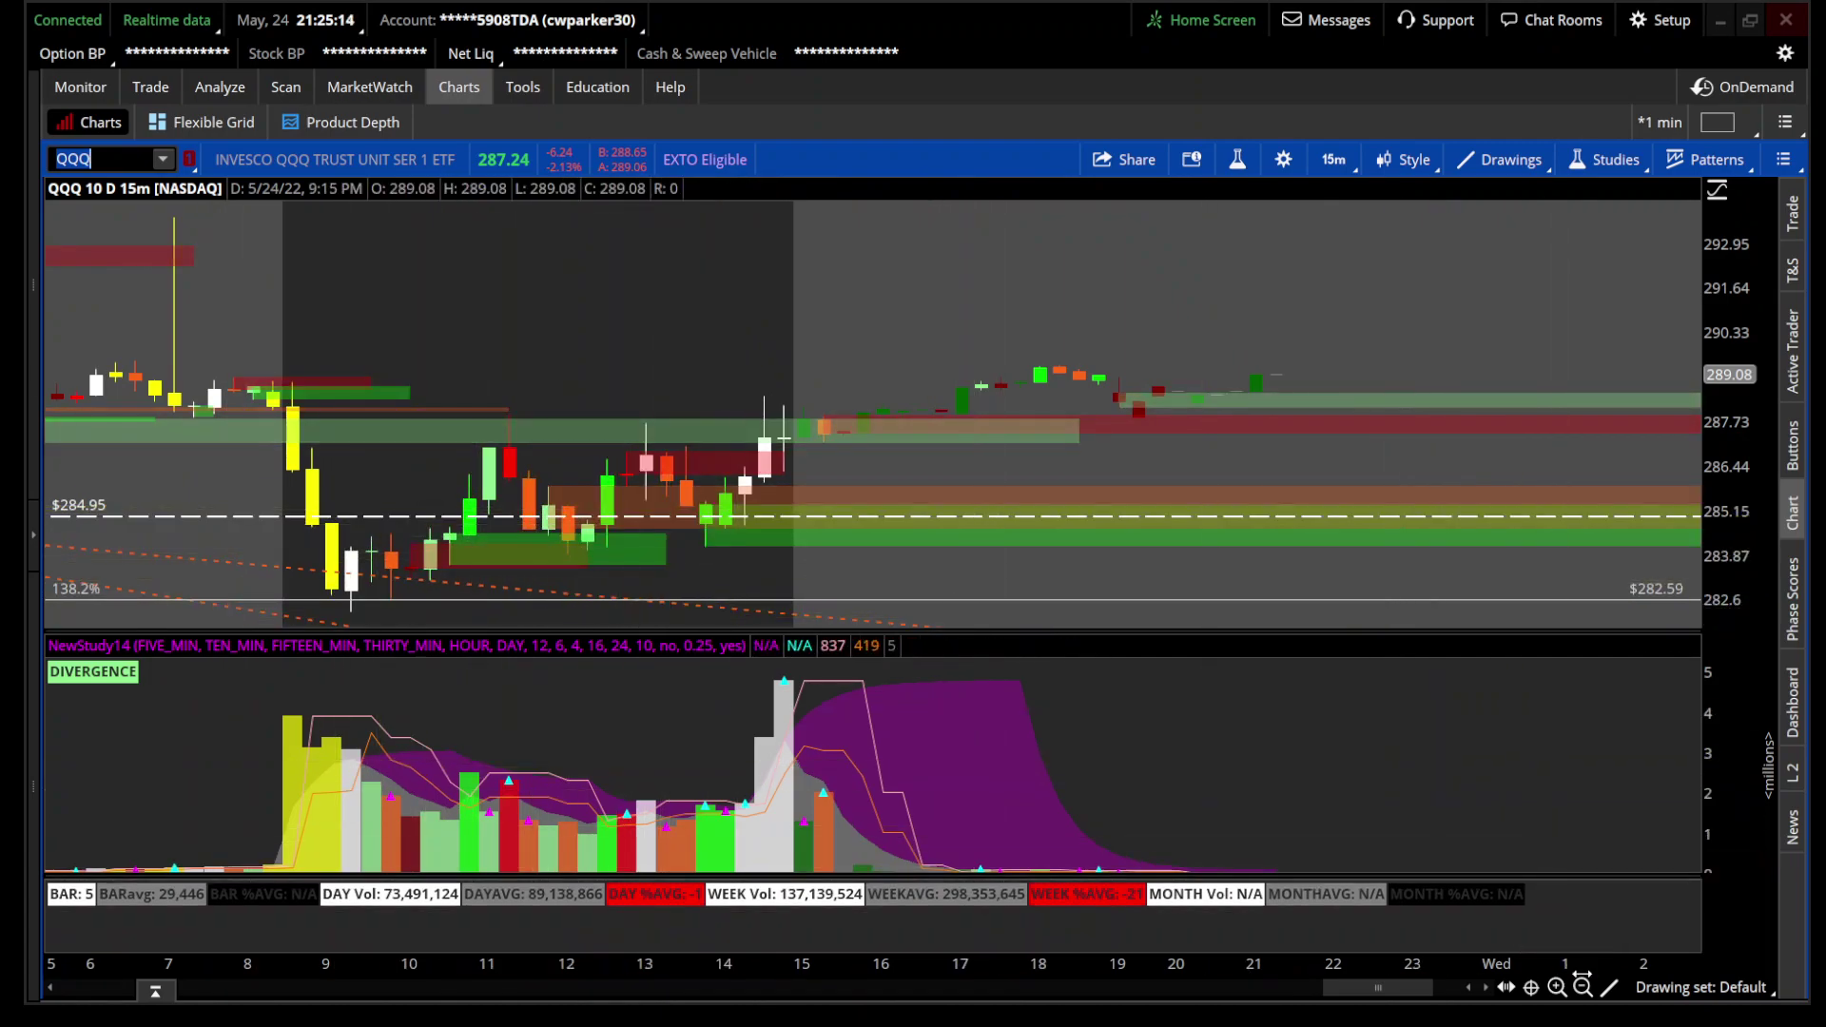
click(1584, 988)
click(1583, 989)
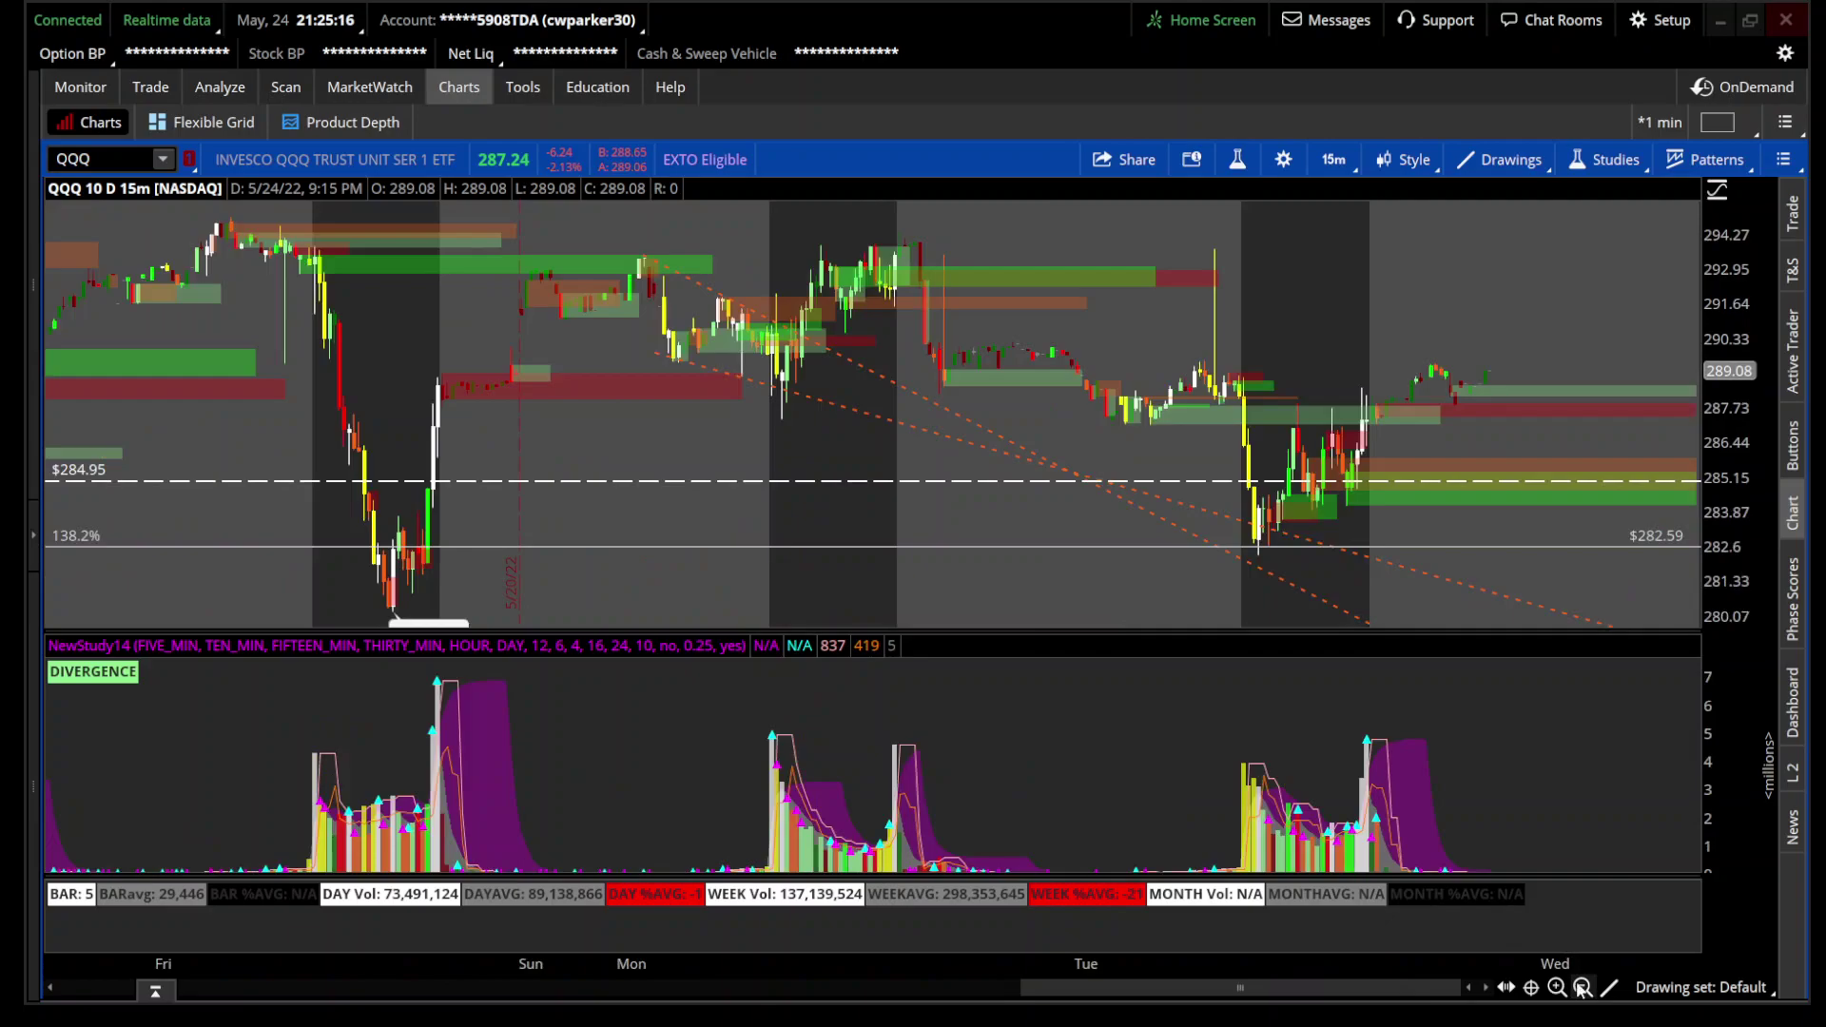
Step: Load TSLA on the 15-minute chart and zoom in on the last two sessions
click(86, 159)
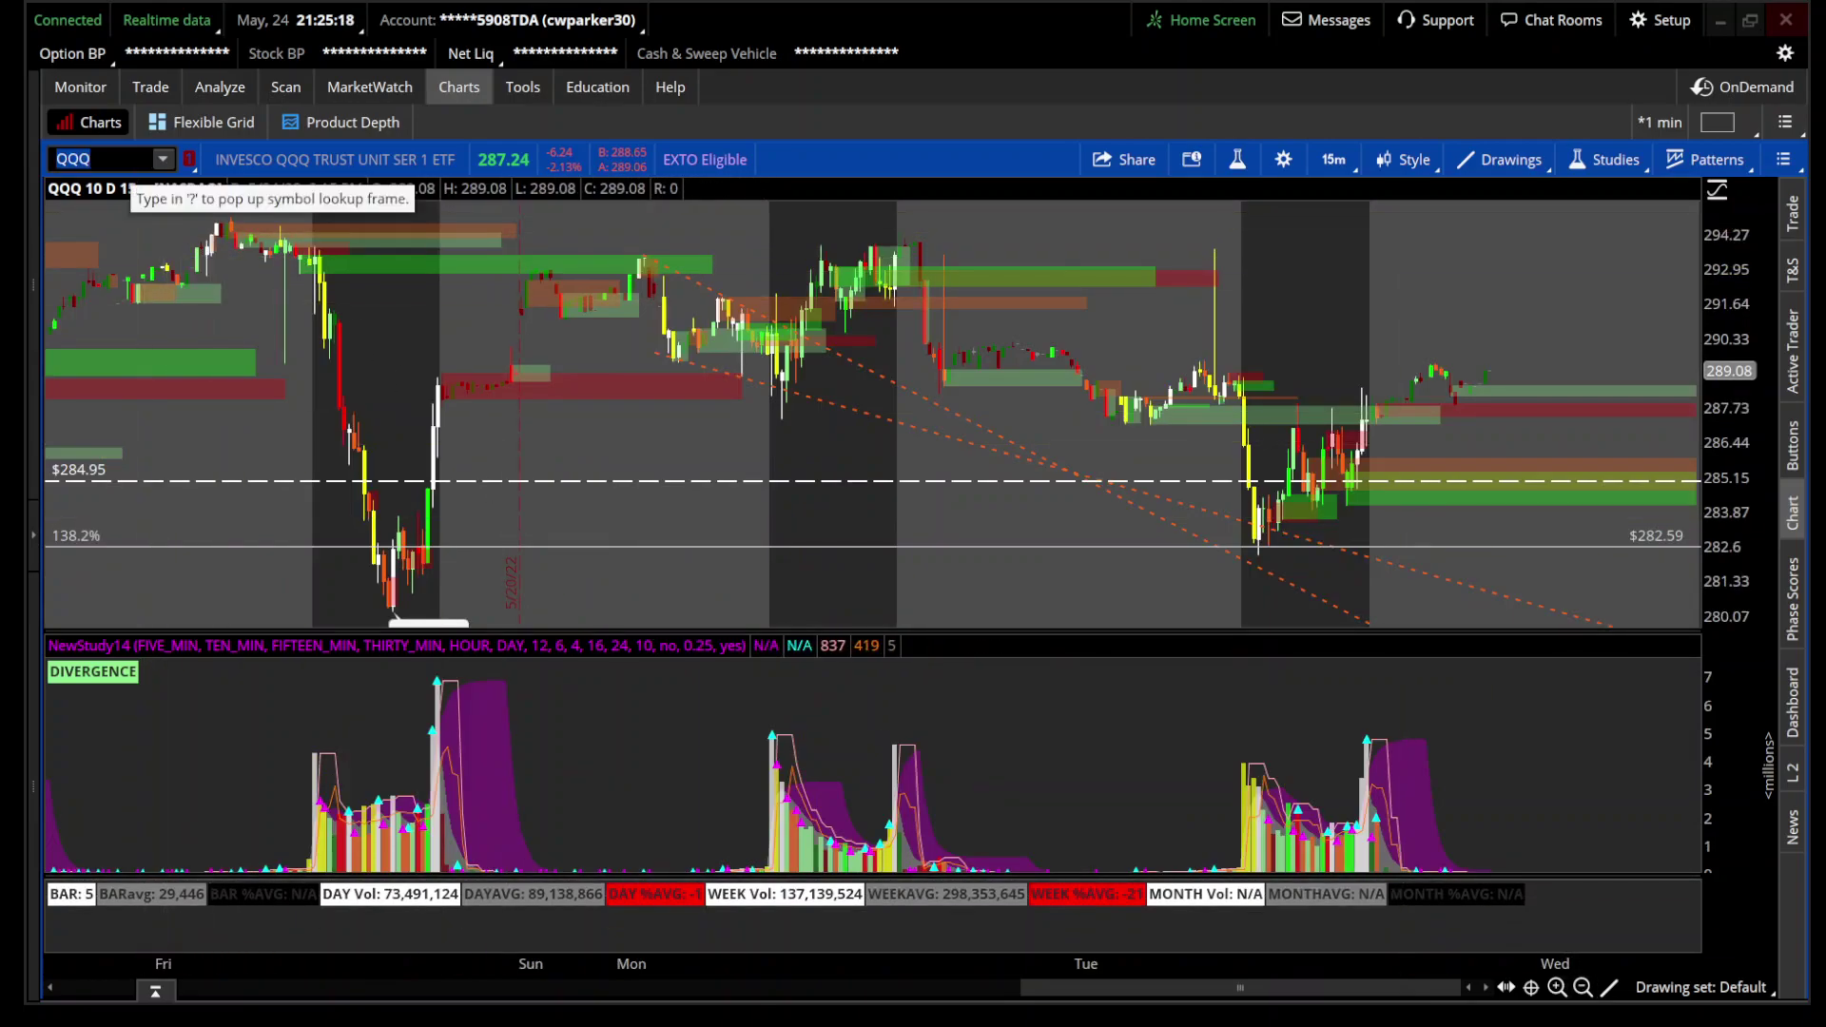
text(TSLA)
key(Return)
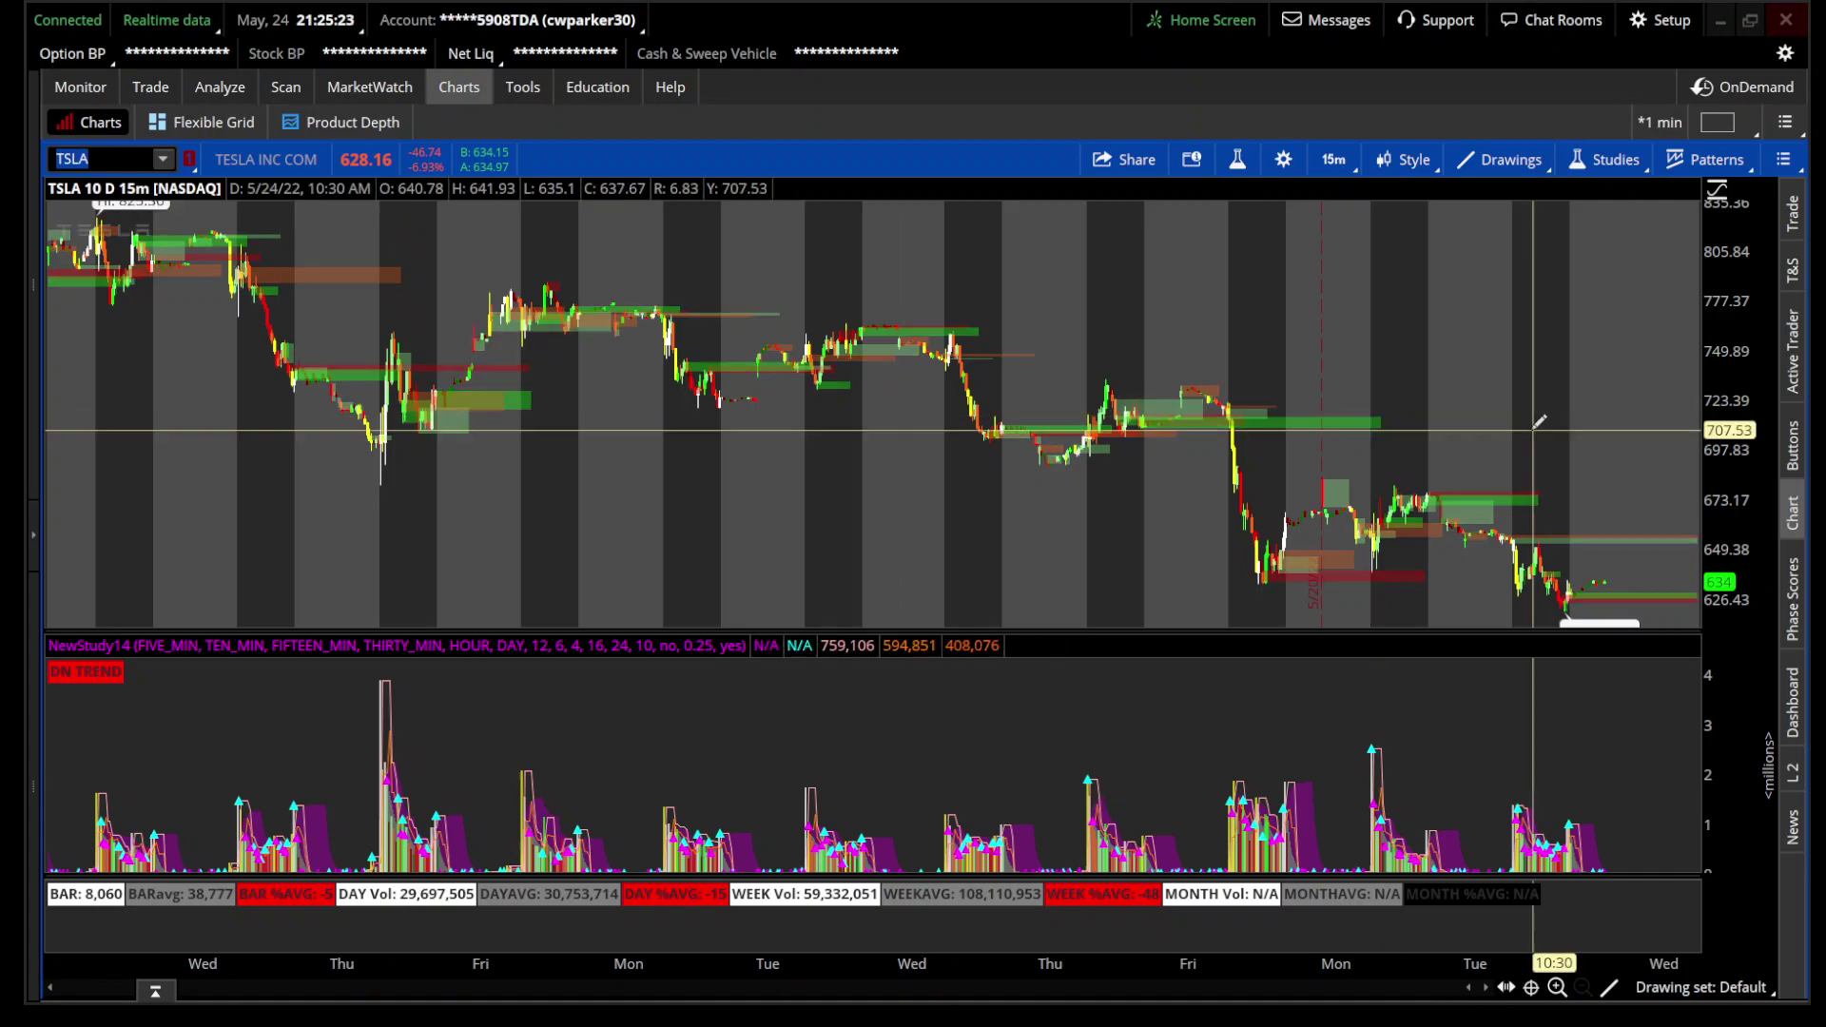
drag(1345, 428, 1793, 452)
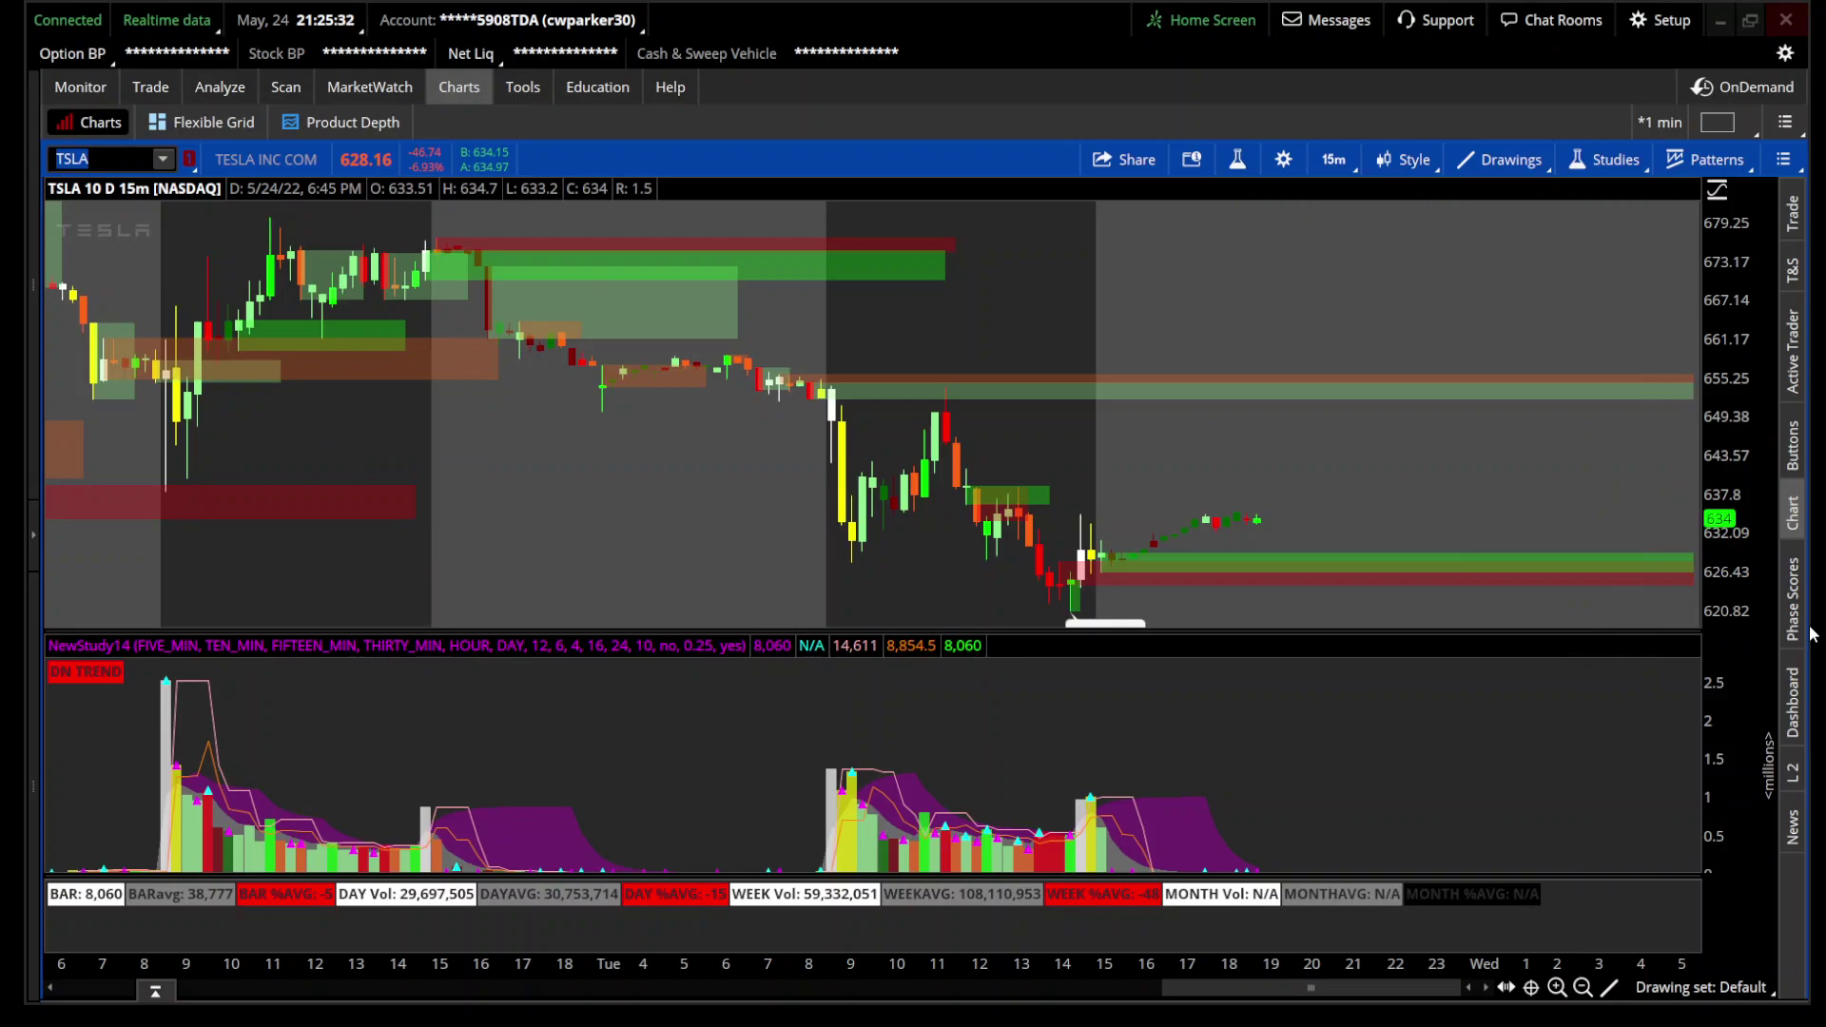
Step: Change the TSLA chart to the 1 Y : 1D time frame
click(1333, 159)
scroll(1308, 362, down, 1)
click(1326, 568)
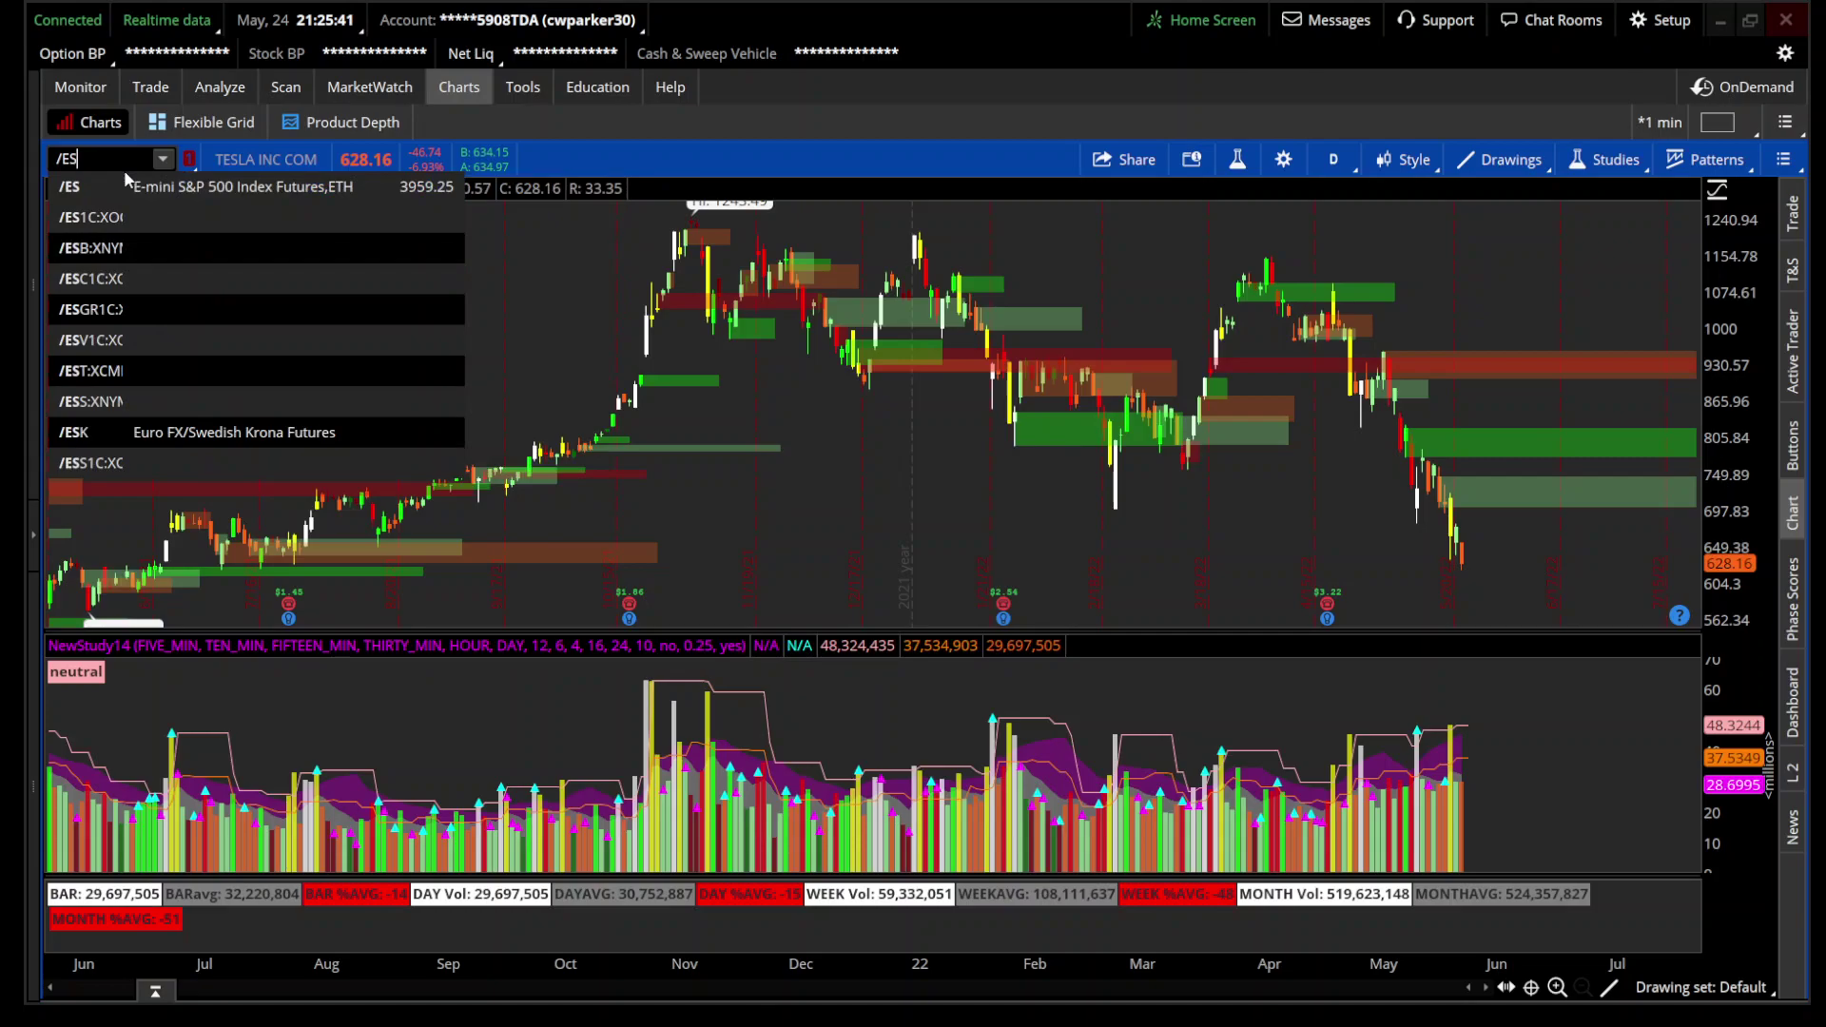
Step: Load /ES on the daily chart and check whether it has any drawings to remove
key(Return)
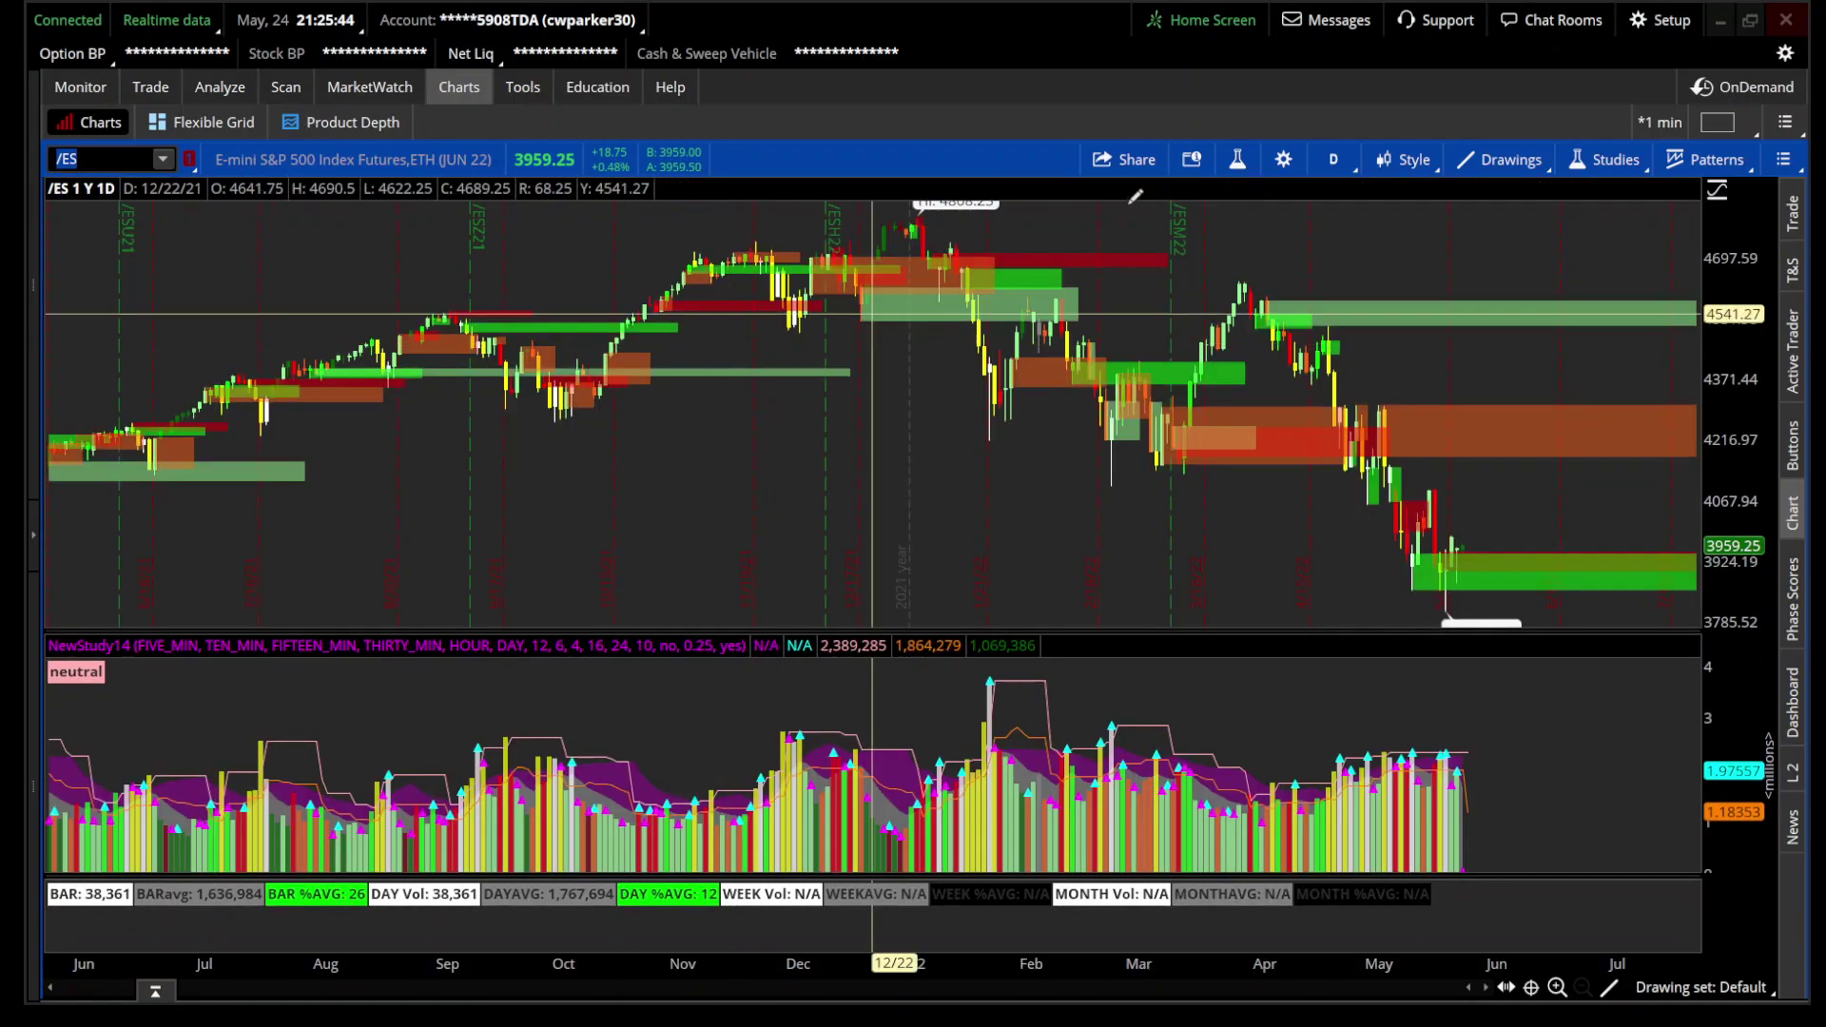
click(1476, 162)
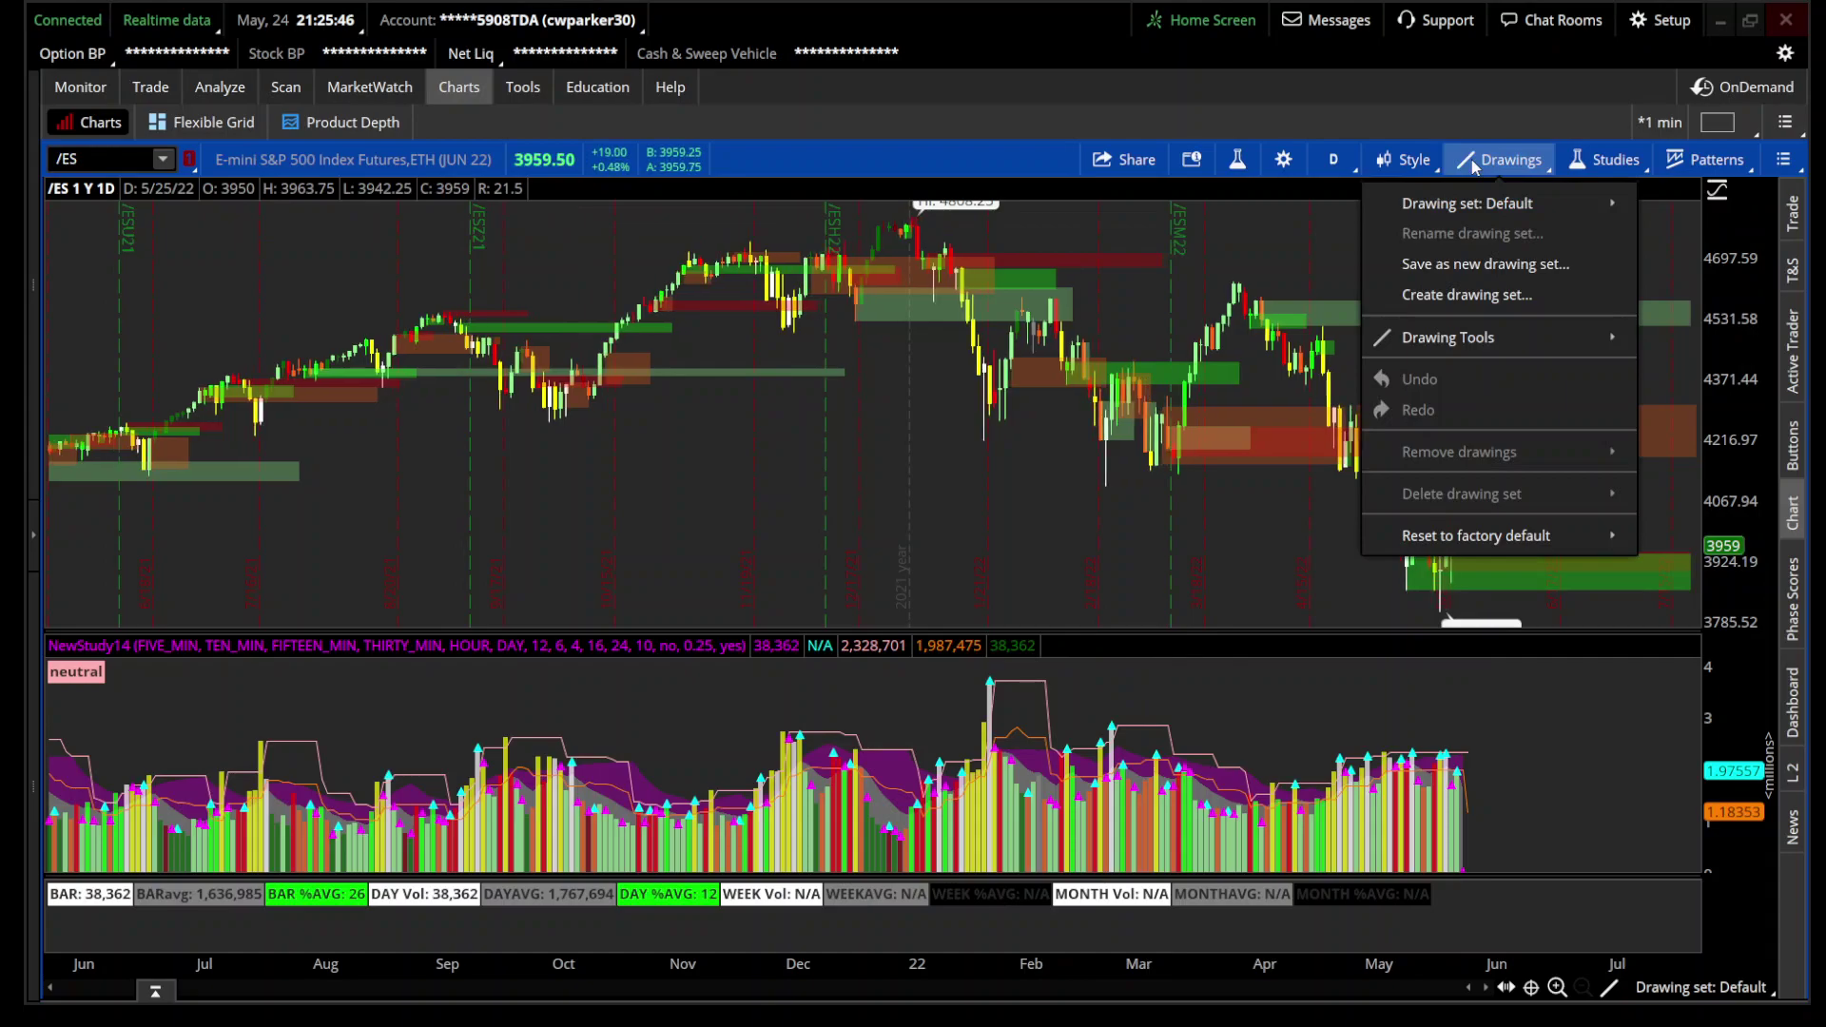
click(190, 152)
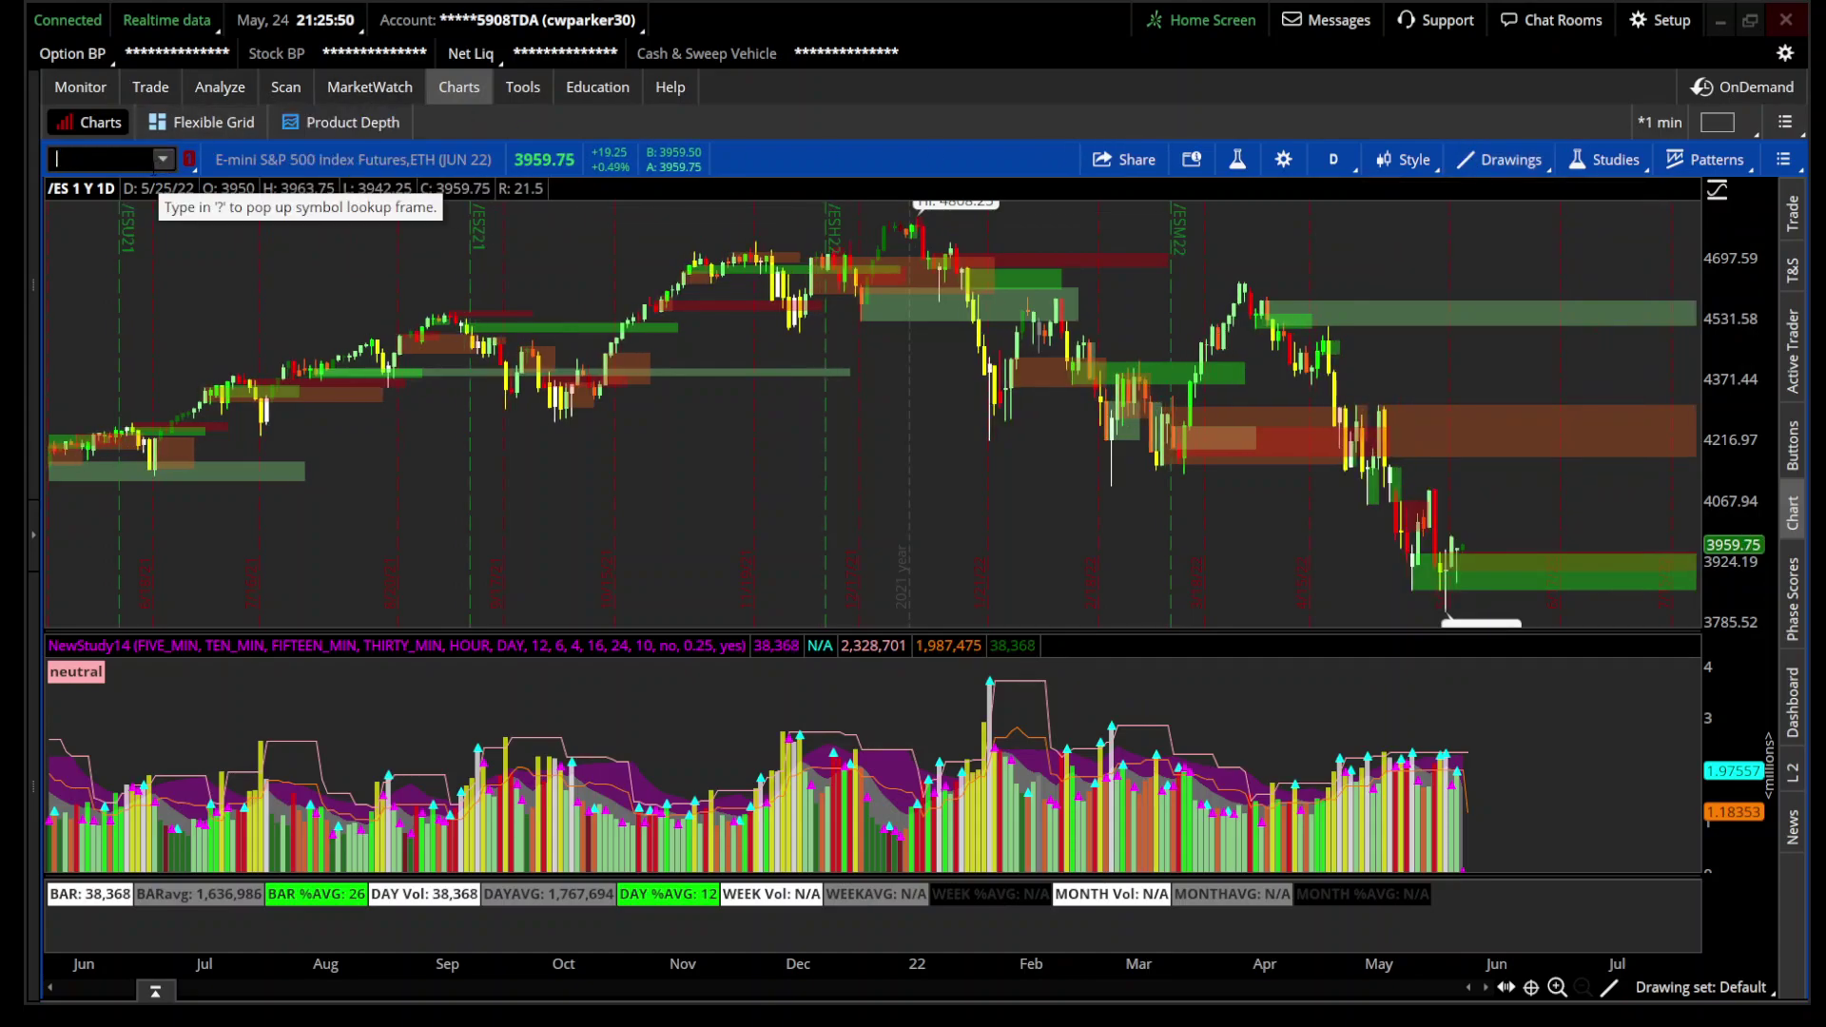
Step: Load TSLA on the 1 Y : 1D chart
text(TSL)
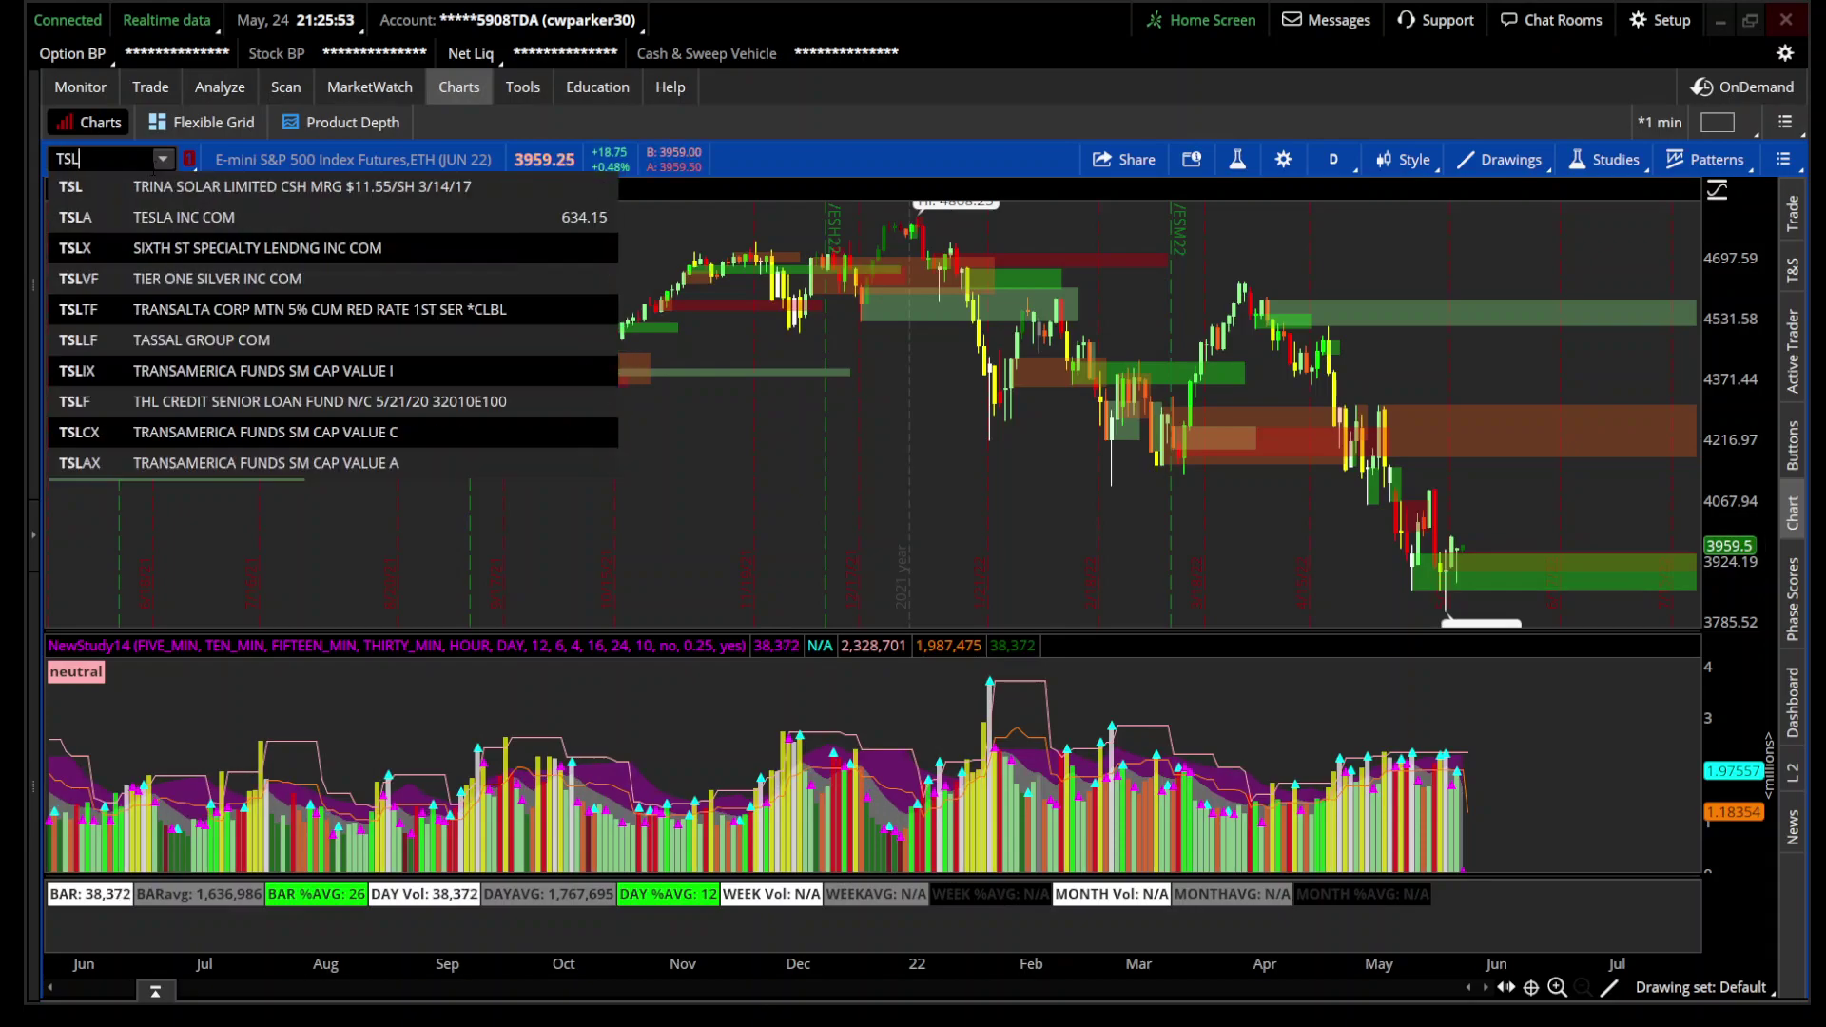
text(A)
key(Return)
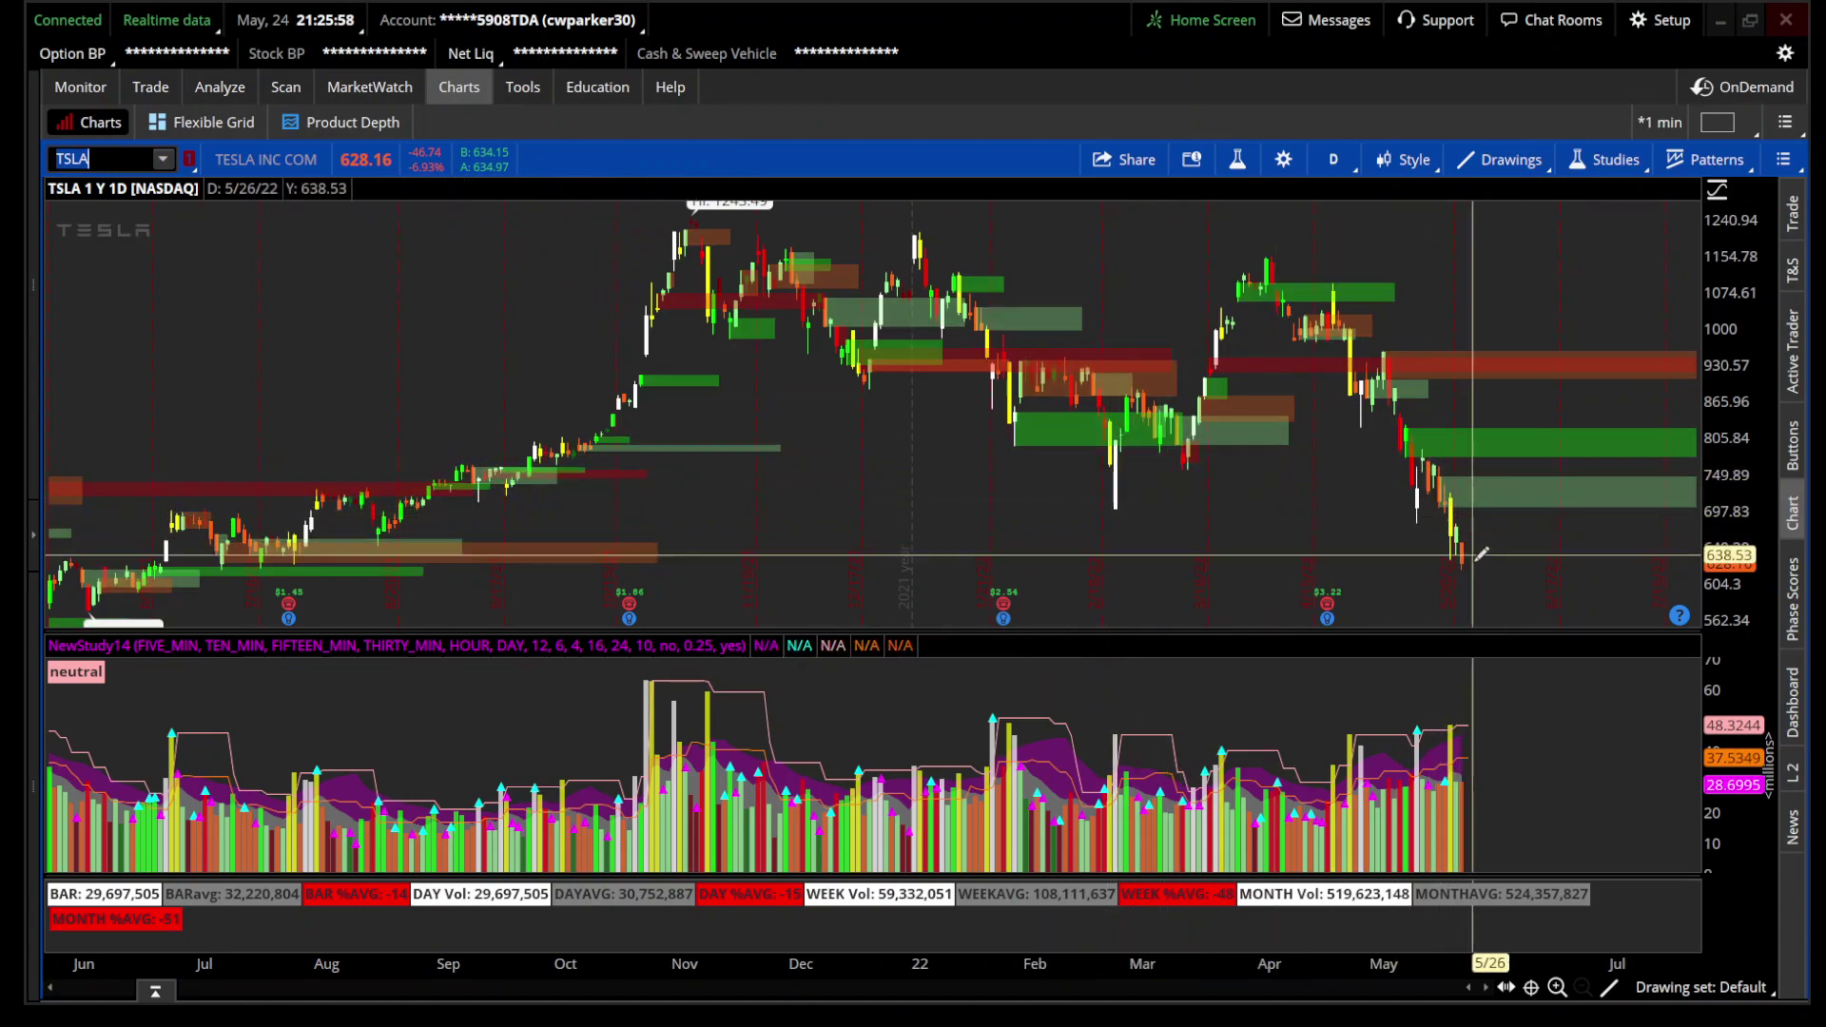
Step: Set length6 of the TRUE_IRREGULAR_BODIES_VPA study to 21 and apply it to the TSLA daily chart
click(1238, 160)
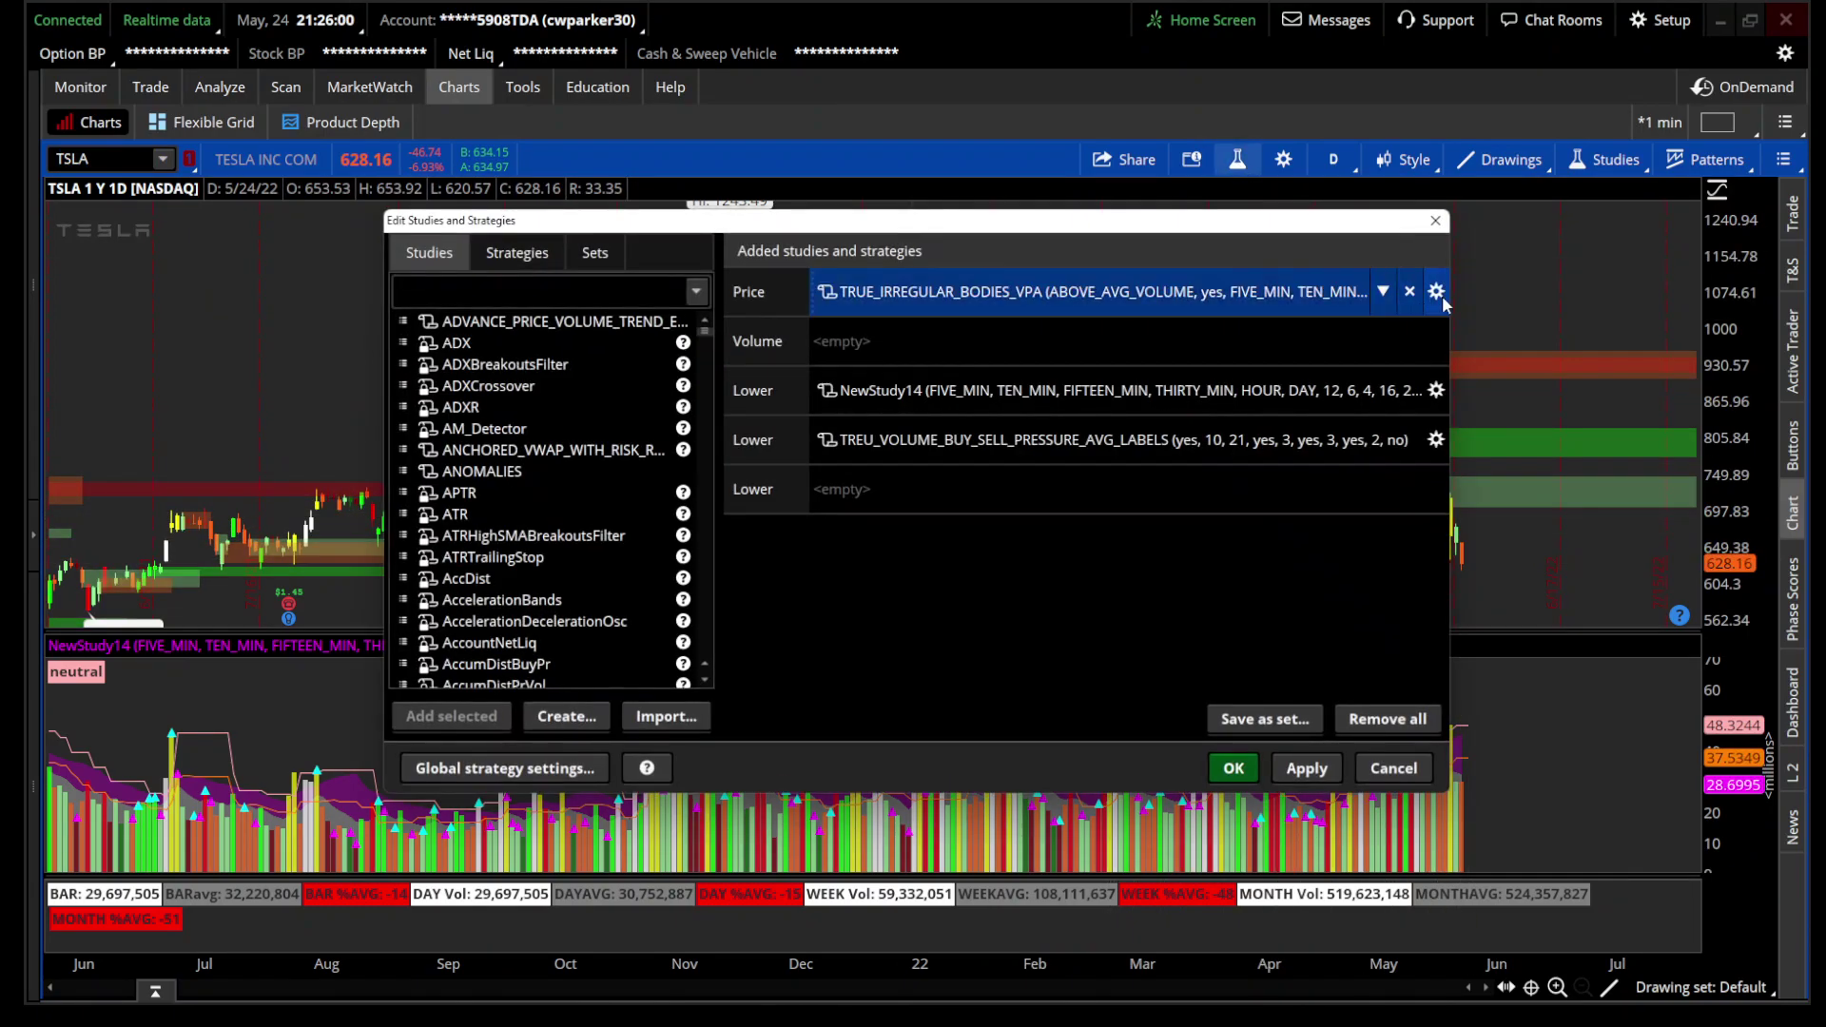
click(1436, 291)
scroll(1155, 613, down, 5)
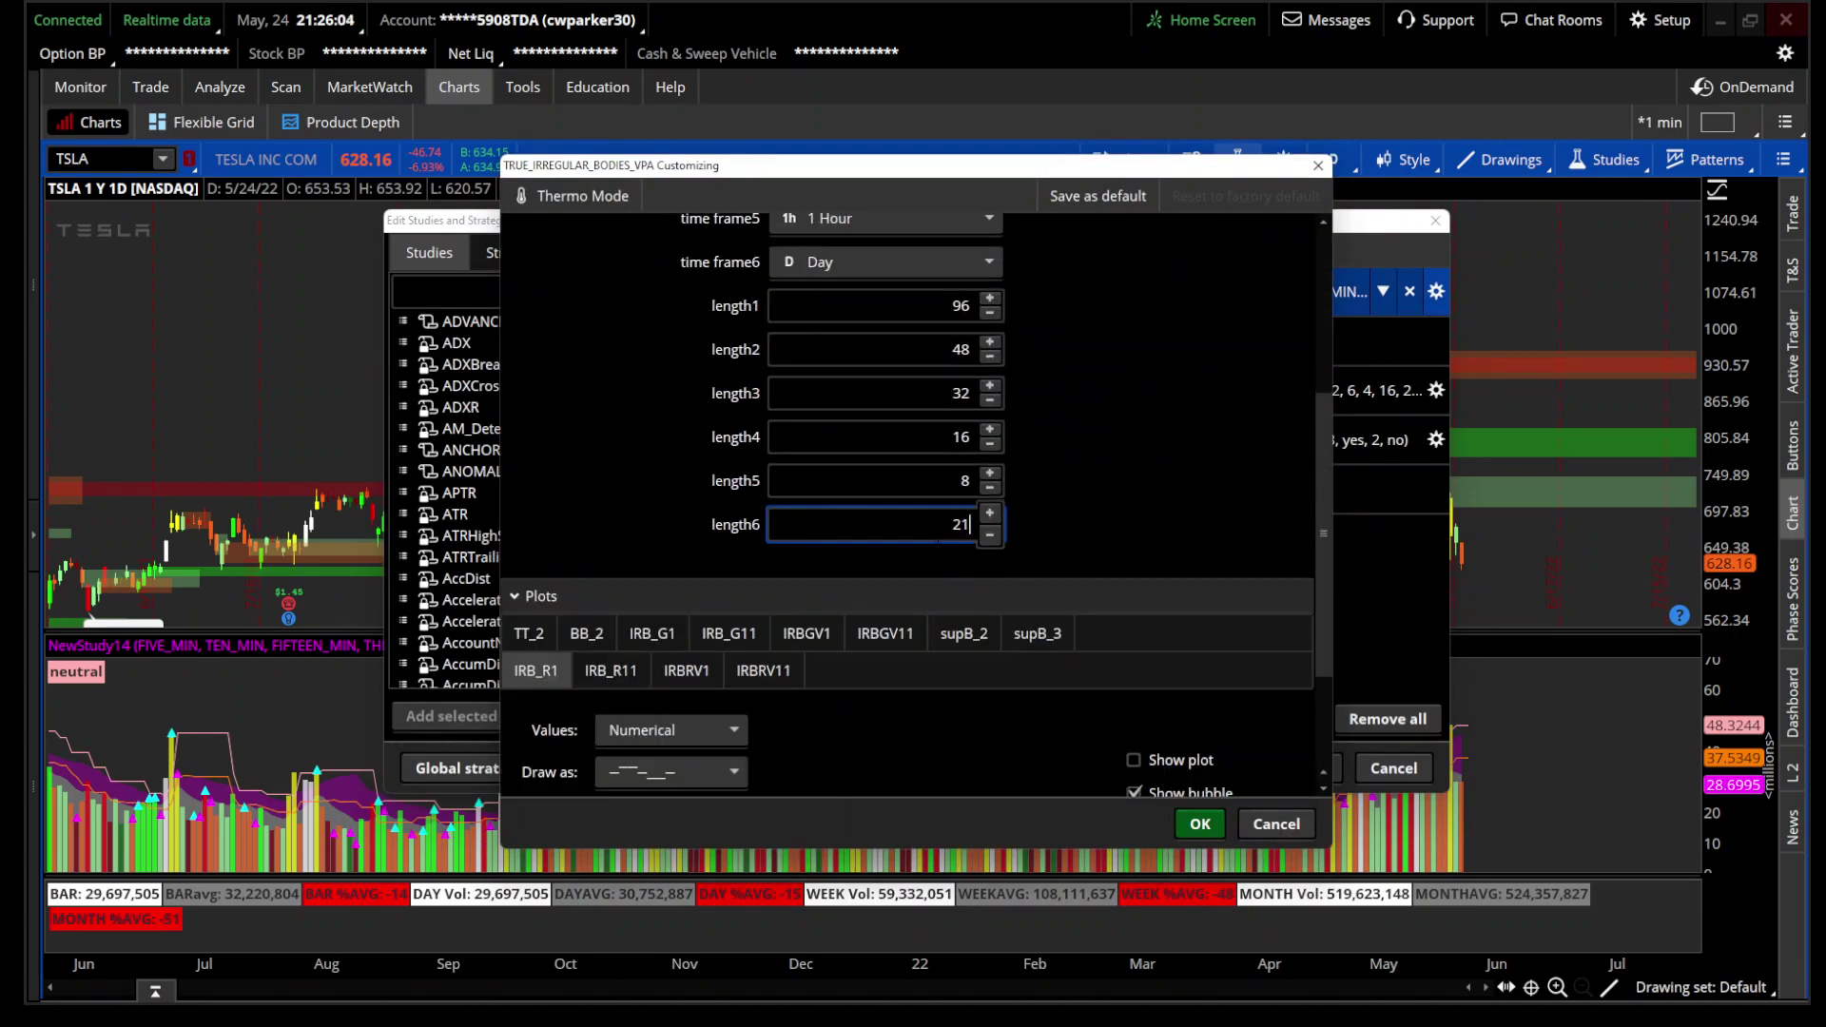
click(1200, 823)
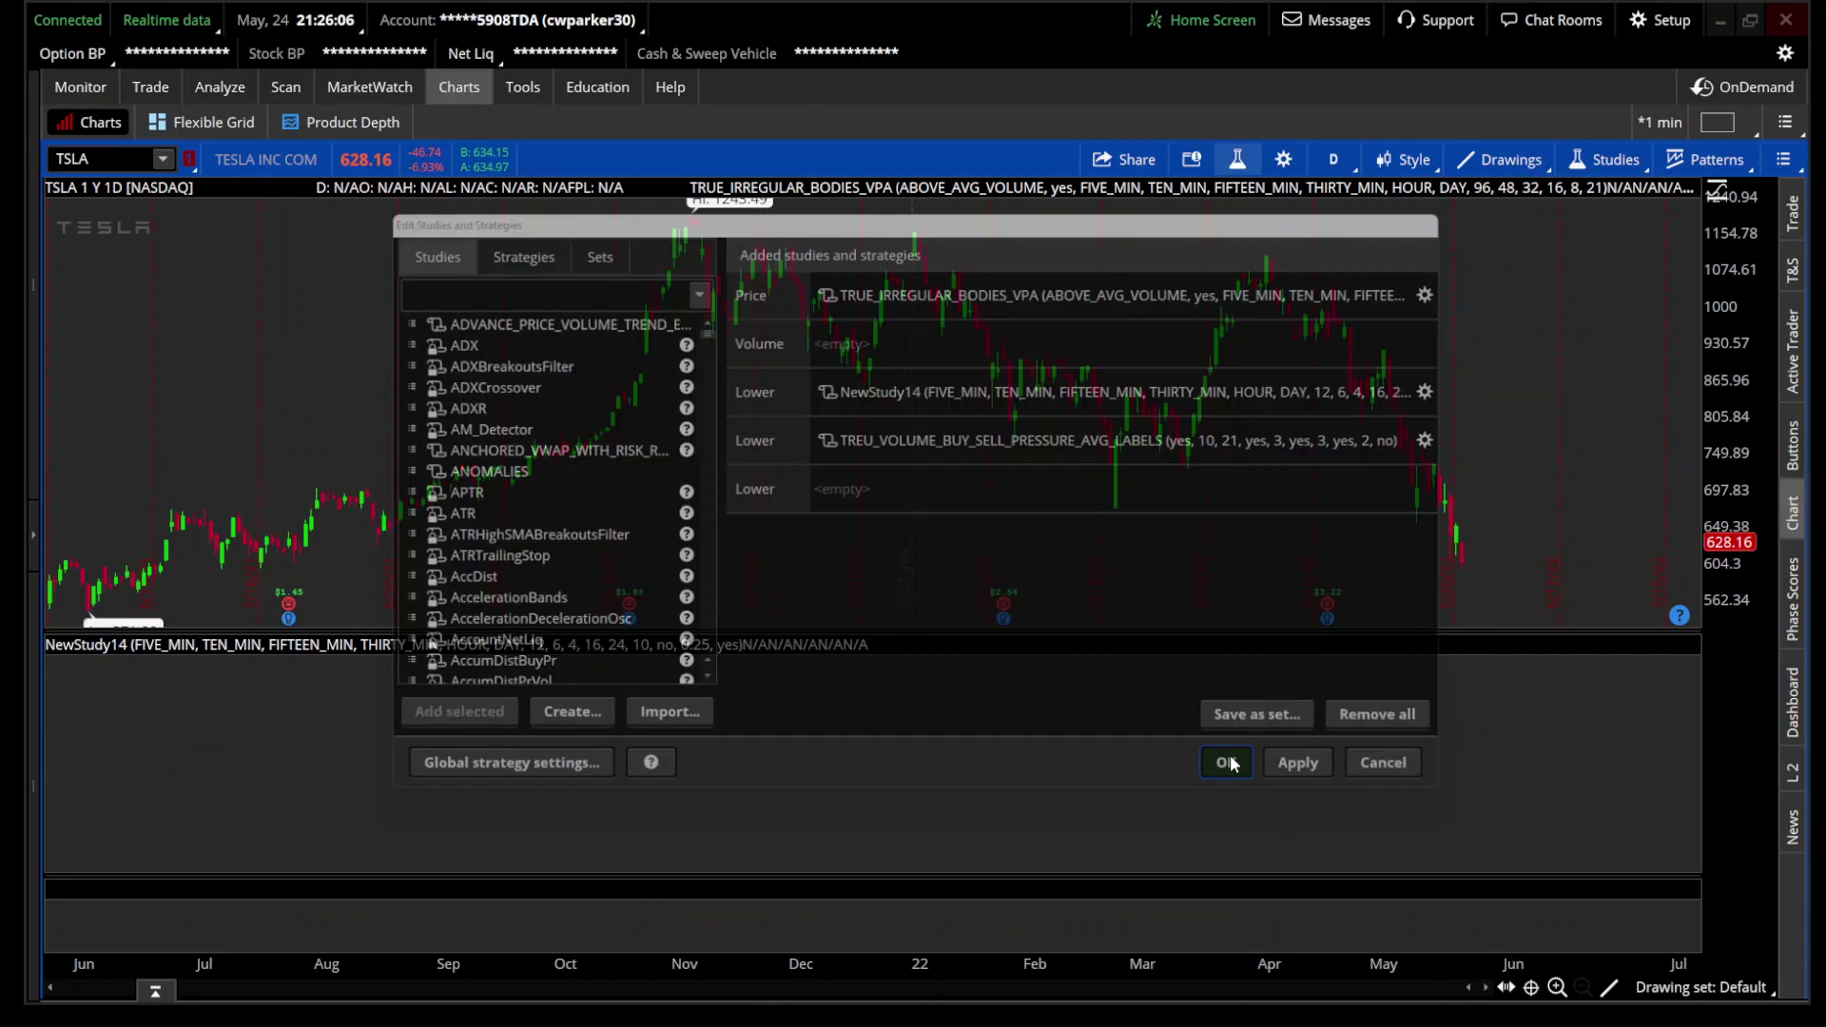
click(1233, 764)
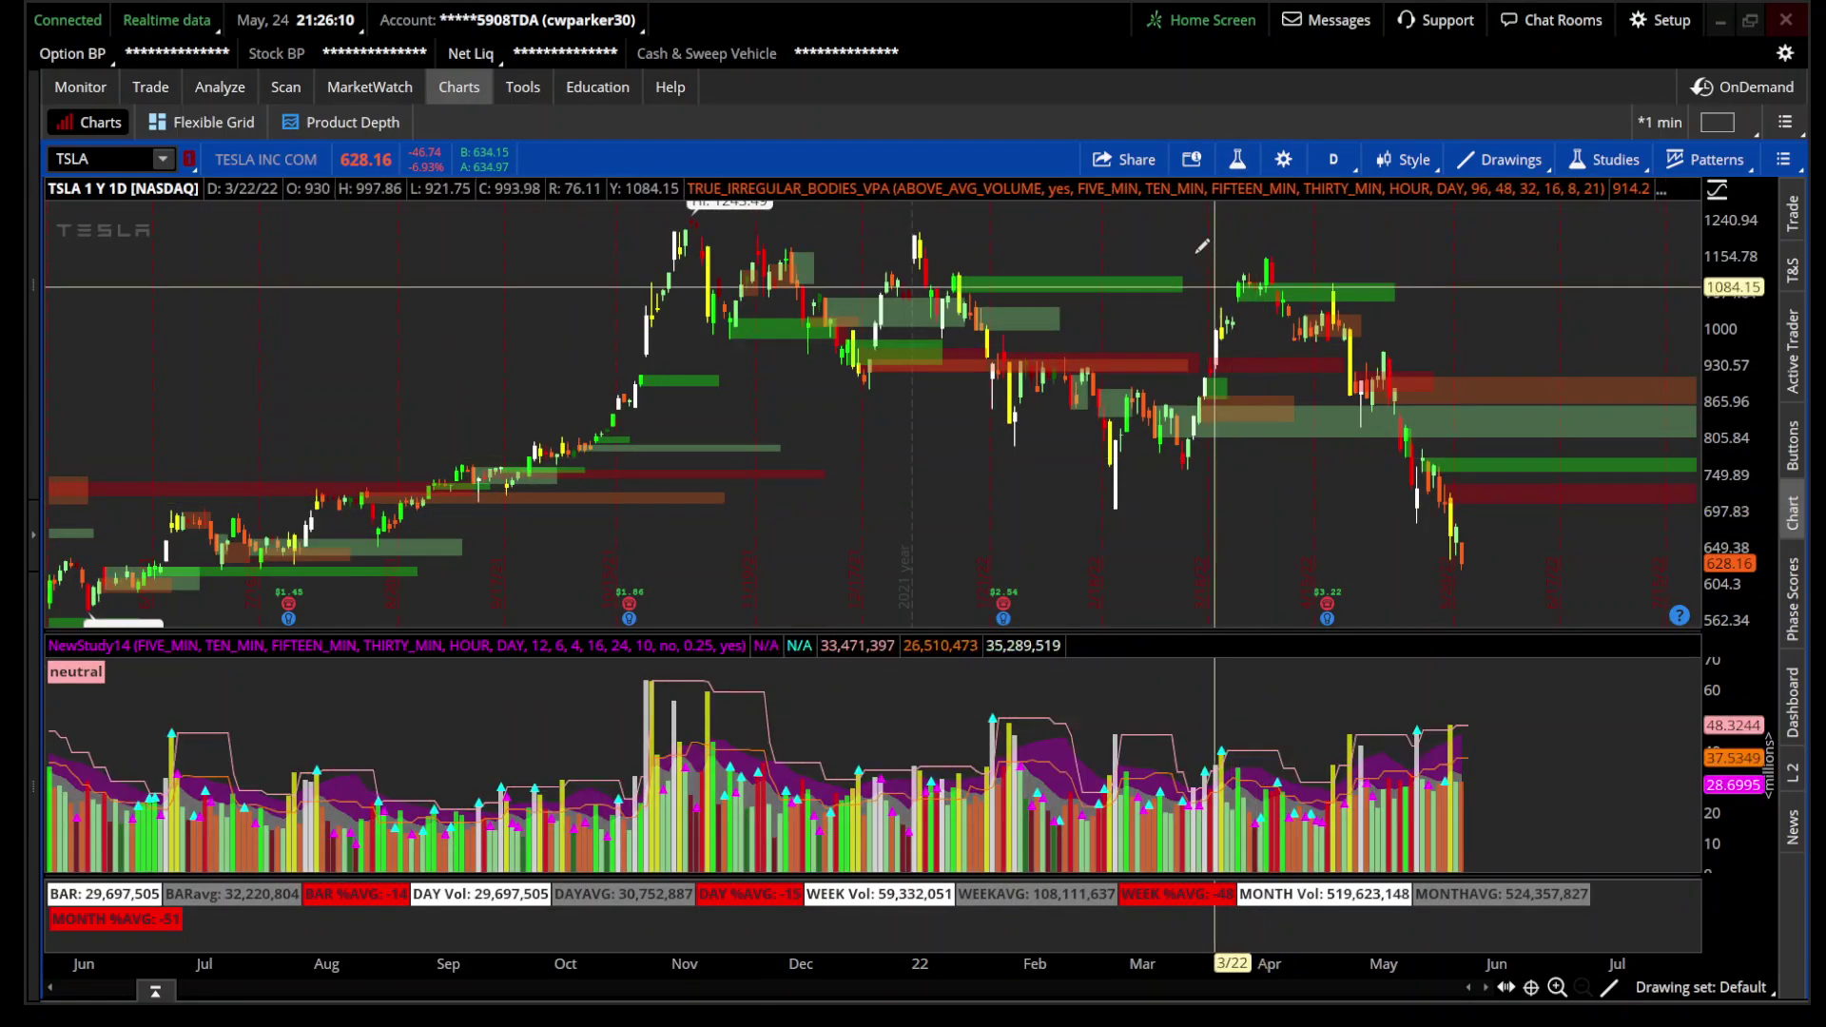
Step: Change the length6 input of the TRUE_IRREGULAR_BODIES_VPA study again and apply it to the TSLA chart
click(1237, 159)
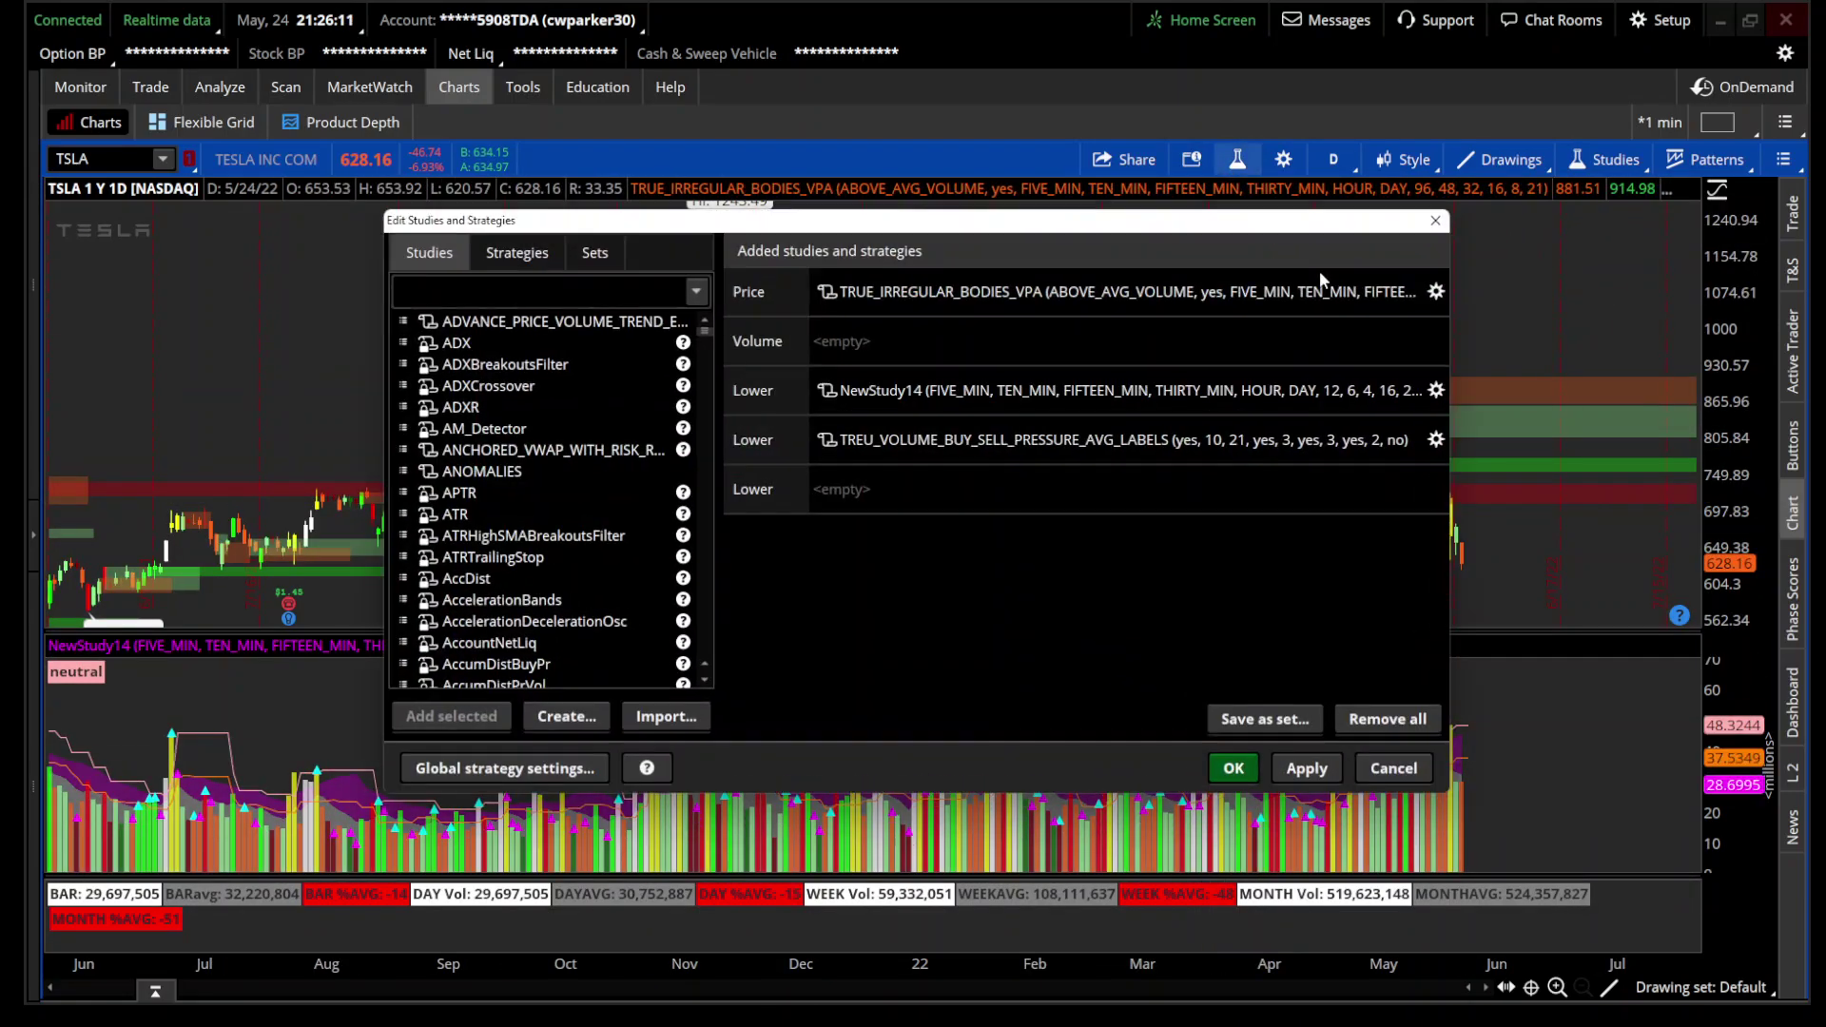
click(1436, 291)
scroll(978, 664, down, 3)
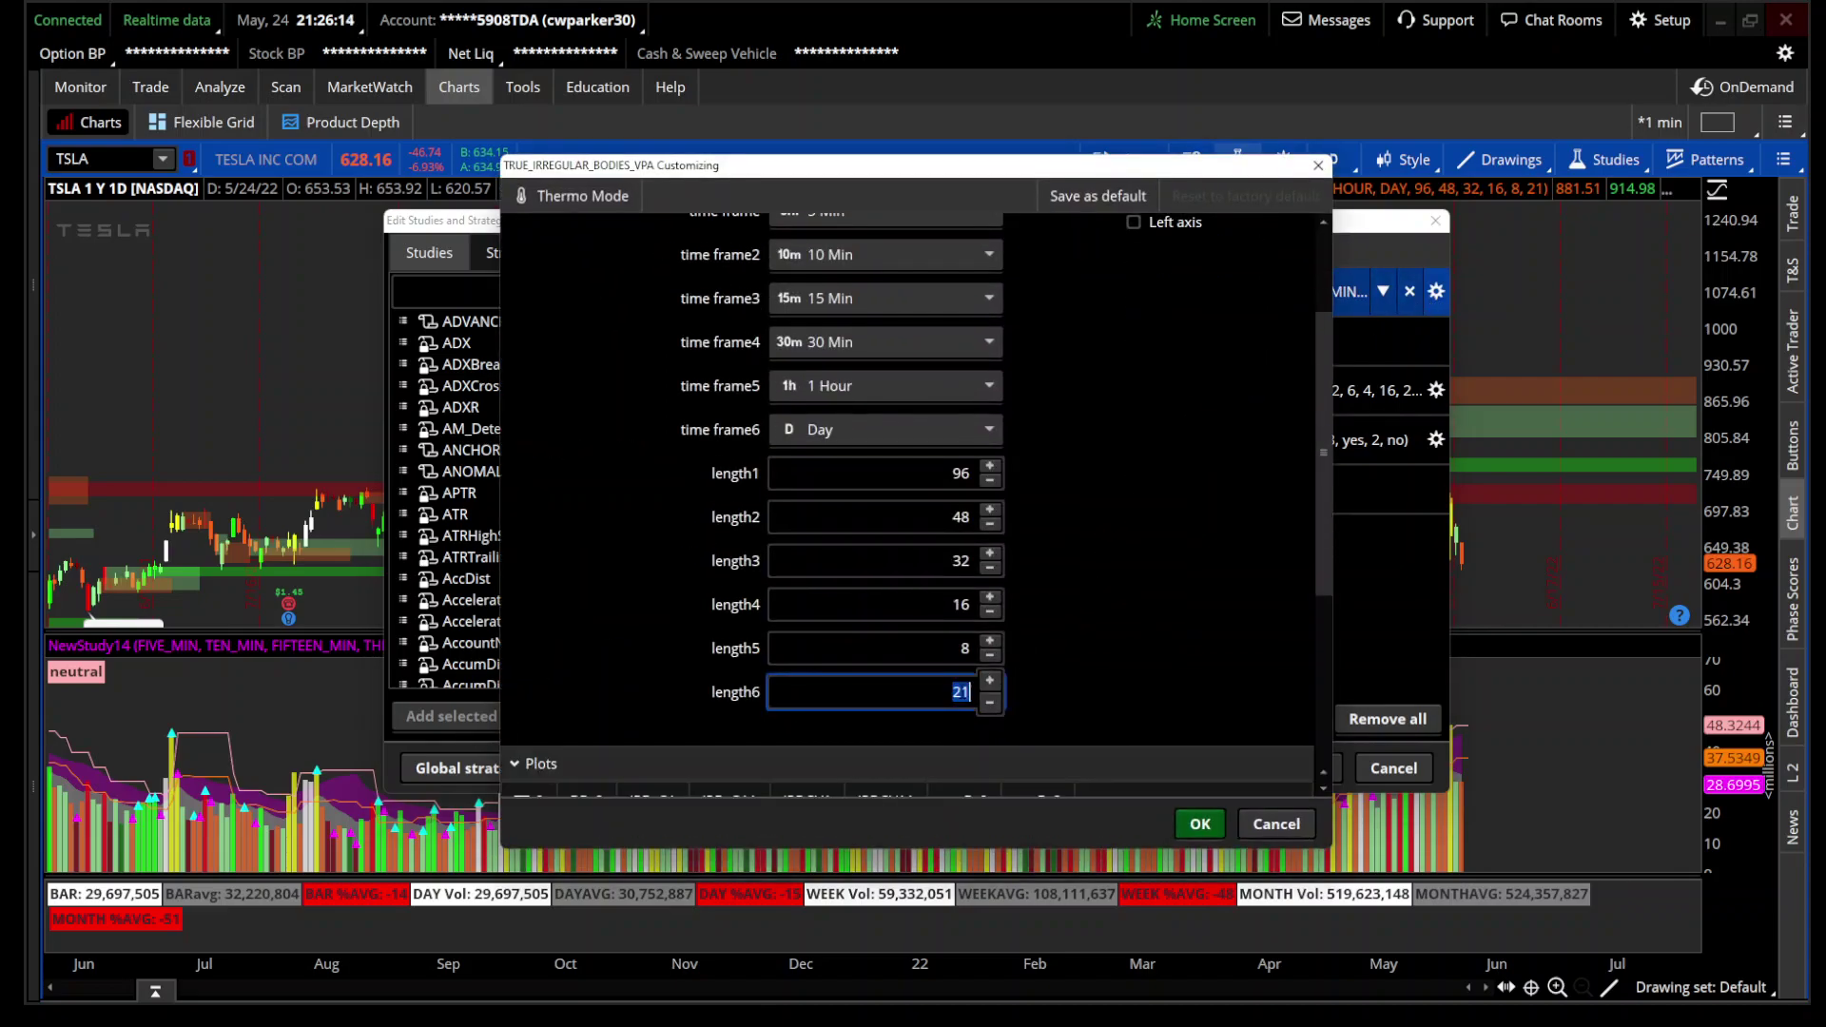
click(1223, 831)
click(1229, 780)
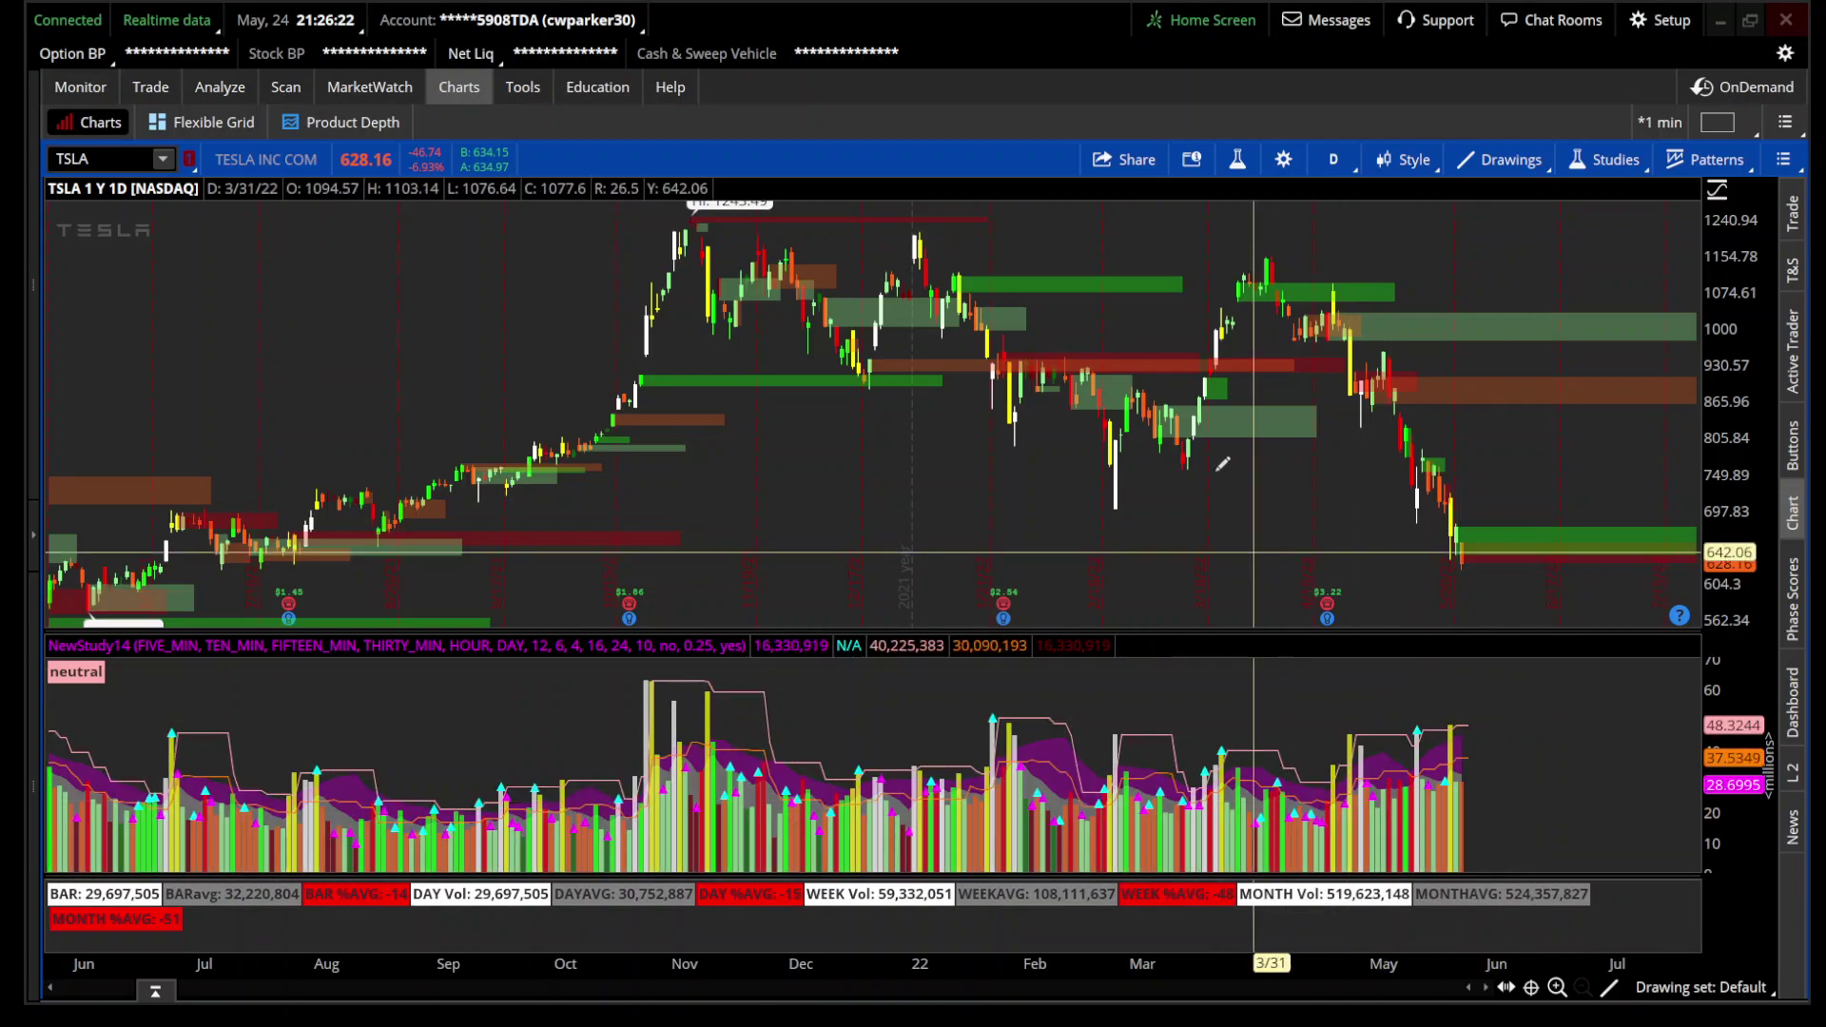
Step: Set othercloudshide to No in the TRUE_IRREGULAR_BODIES_VPA study on the TSLA chart
drag(1115, 499, 1691, 500)
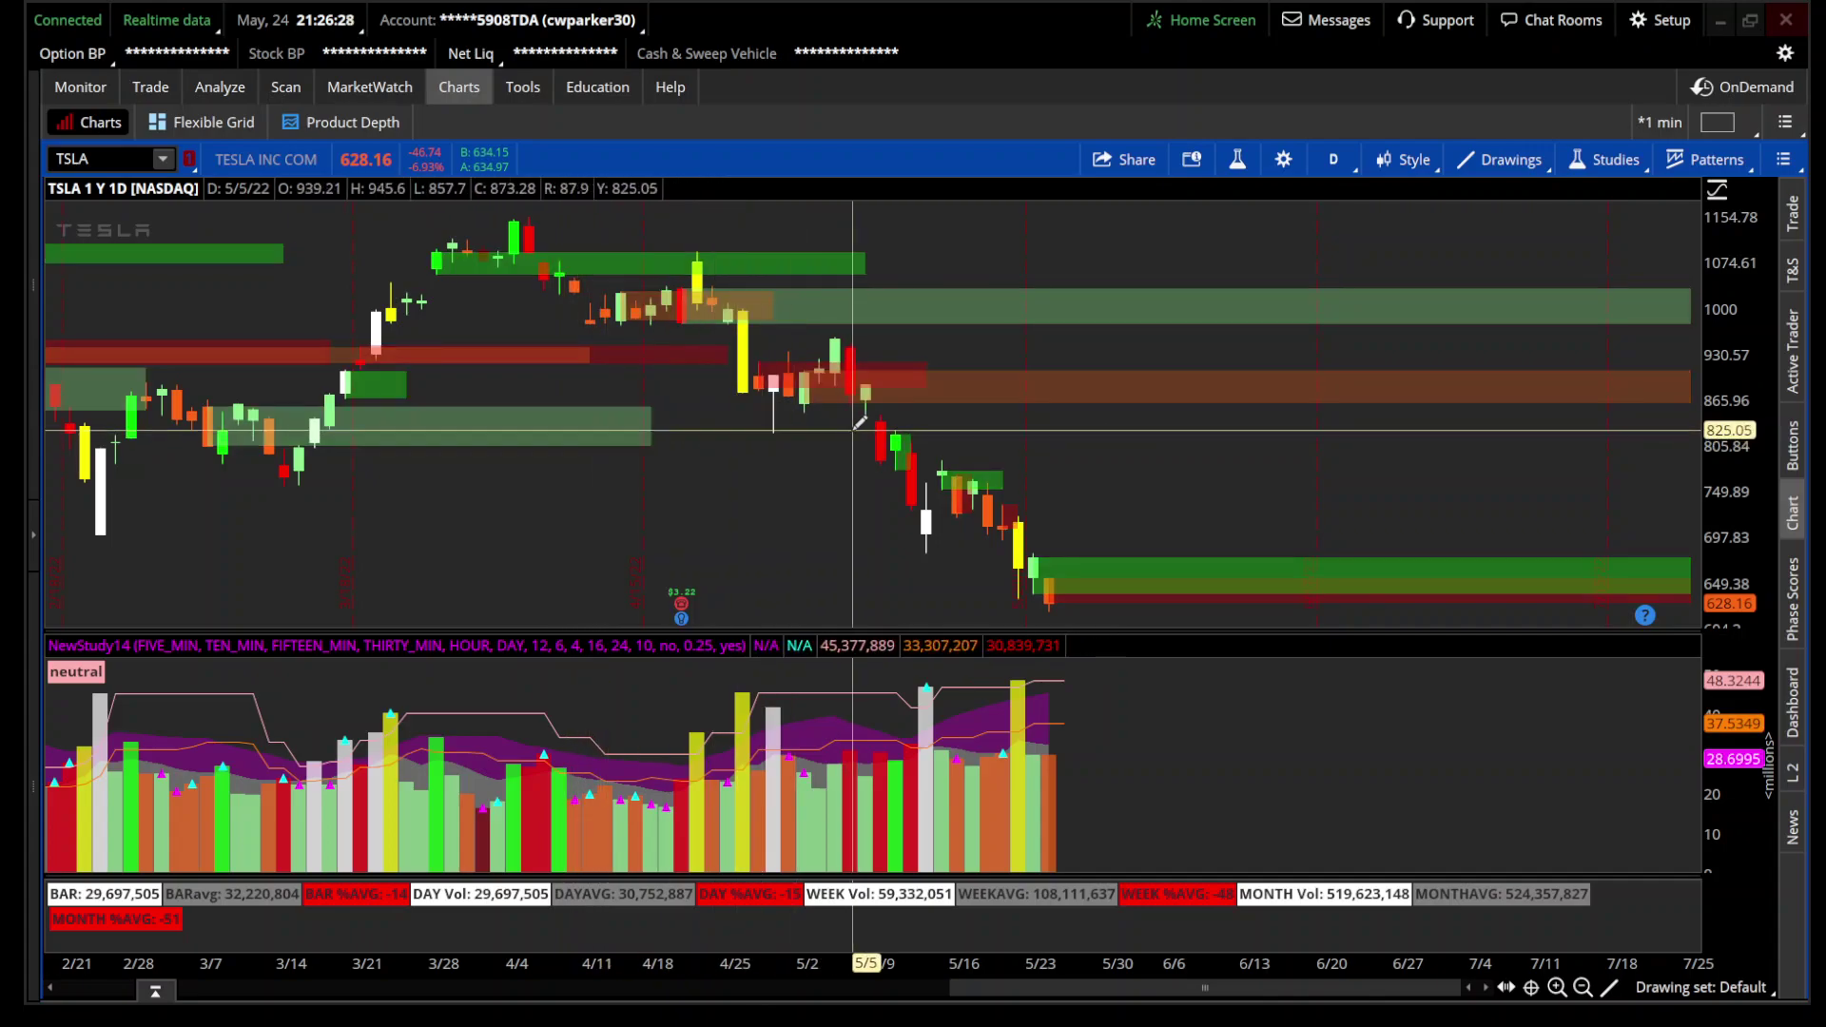
click(1237, 160)
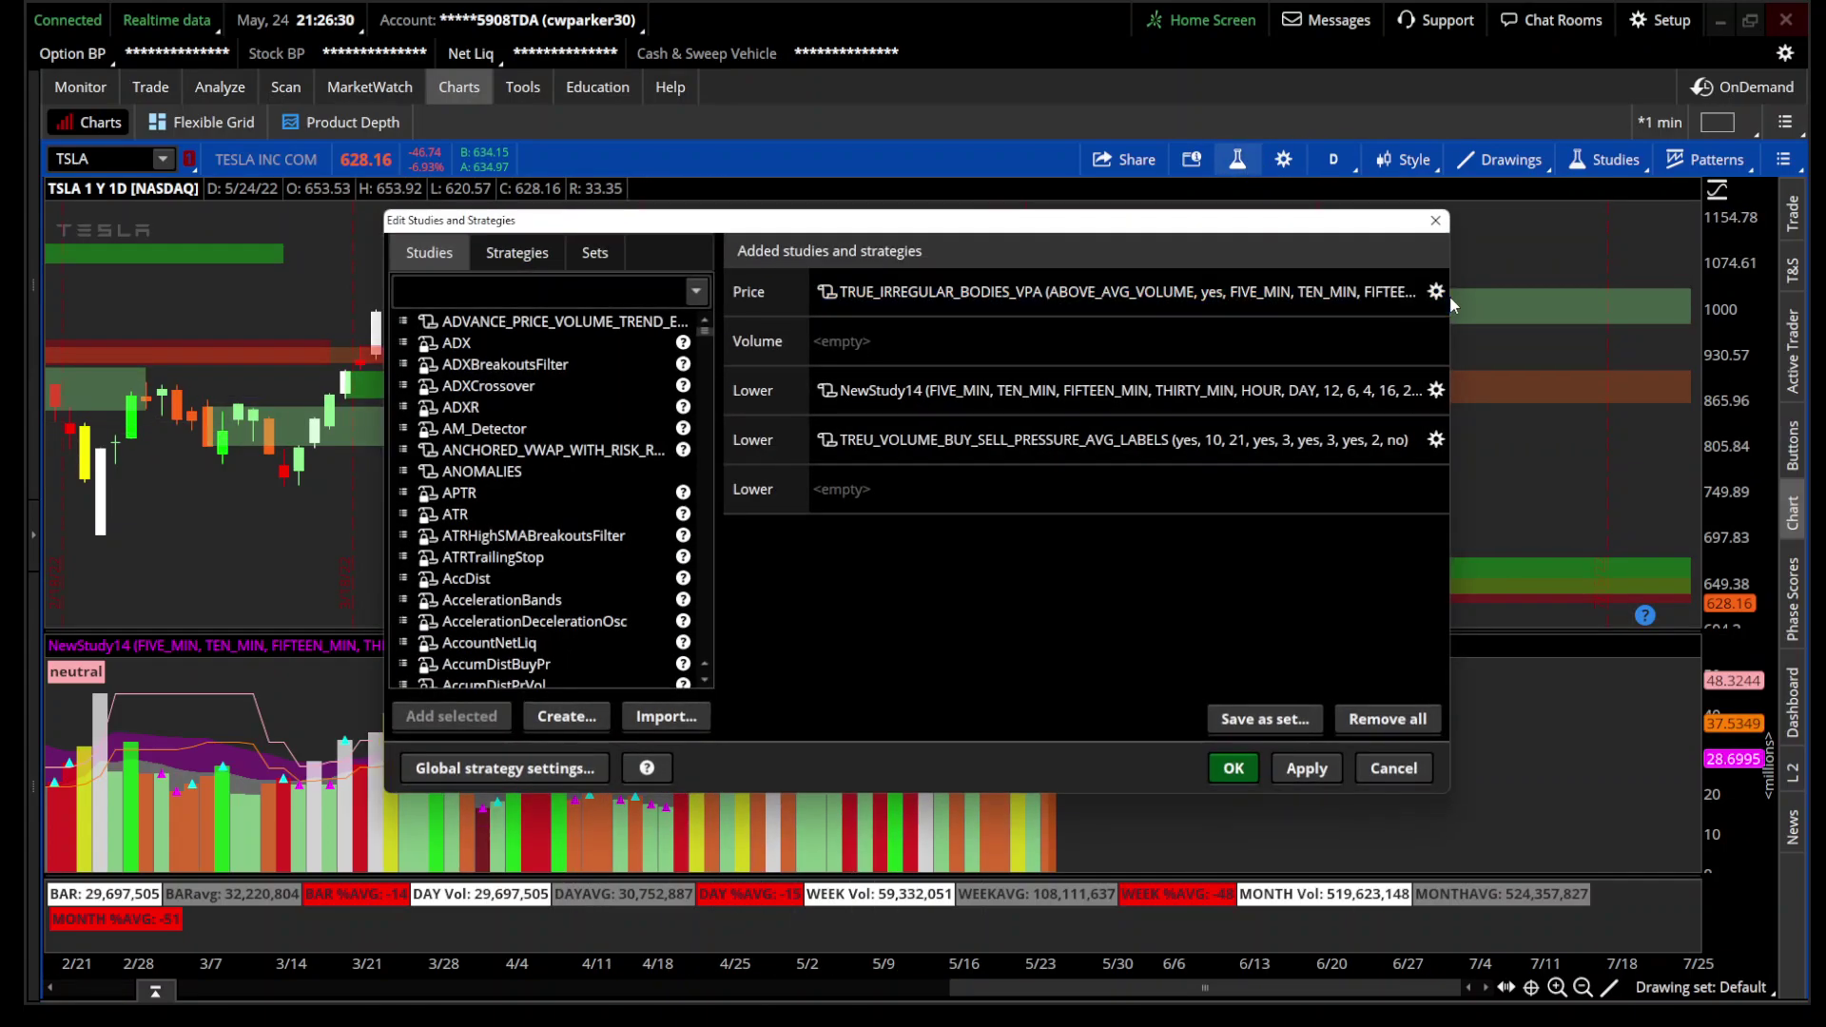
click(1438, 293)
click(942, 325)
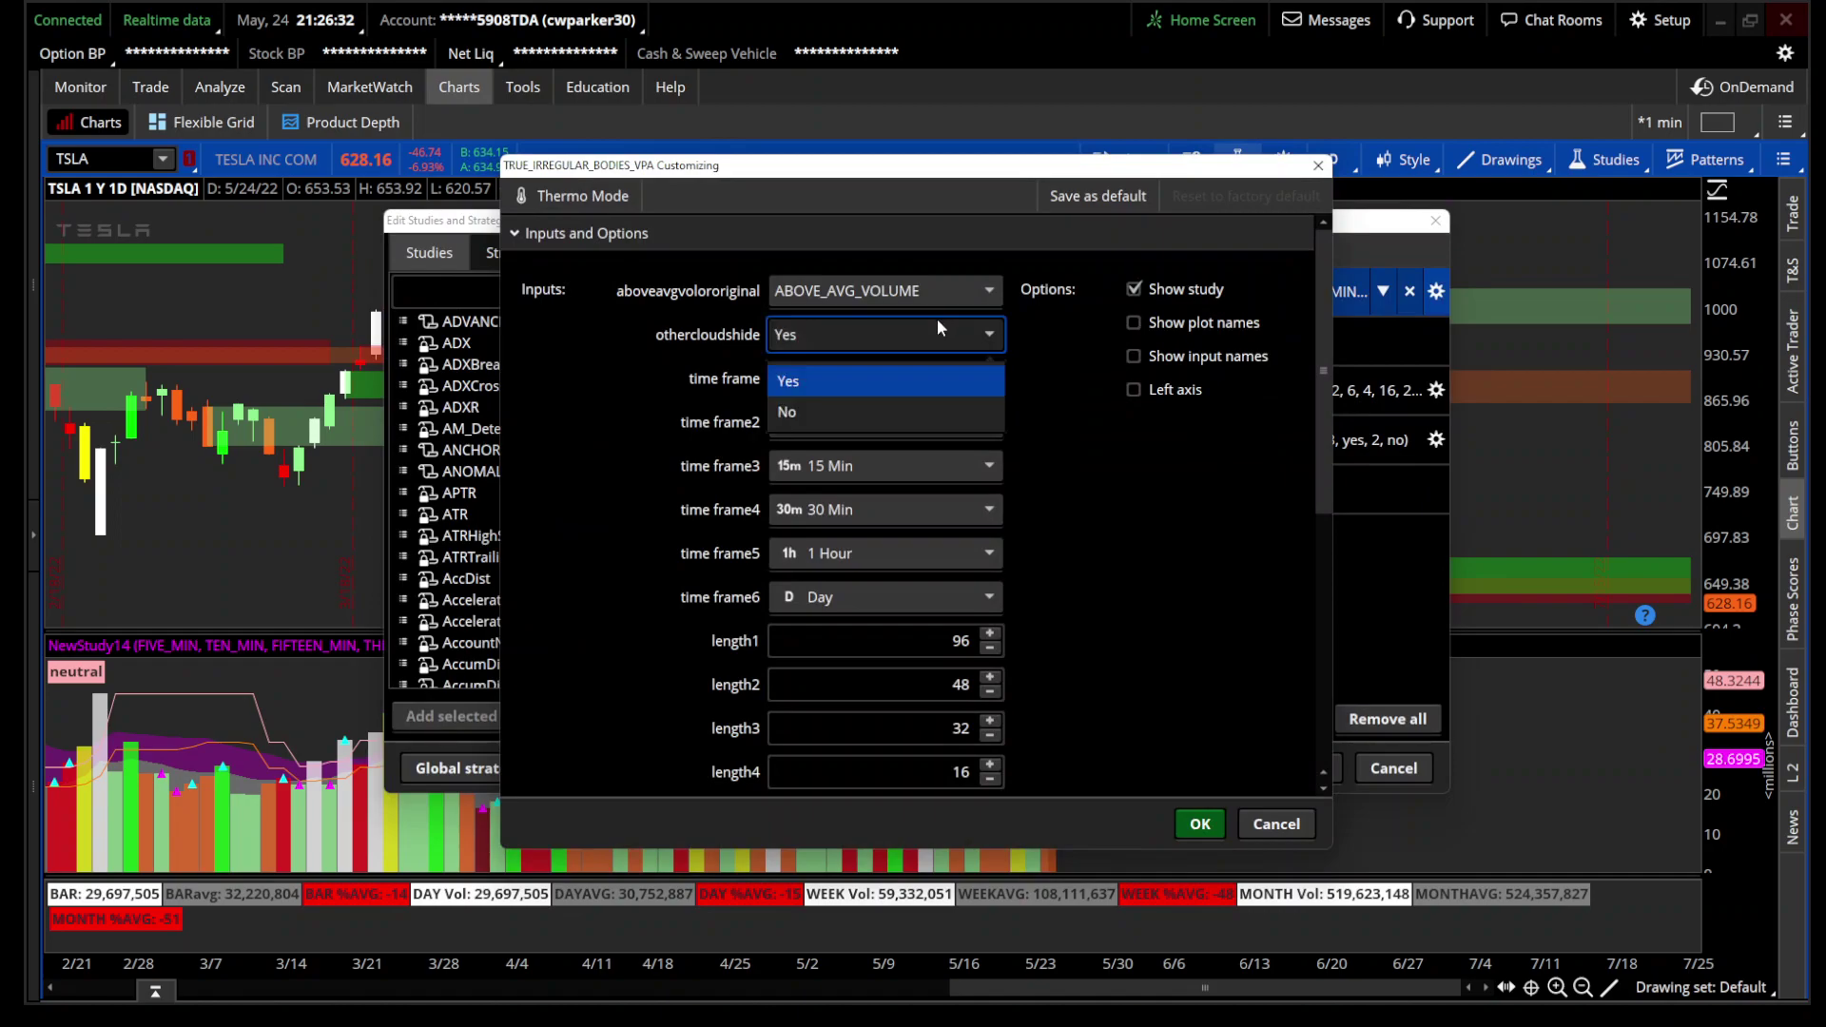
click(922, 397)
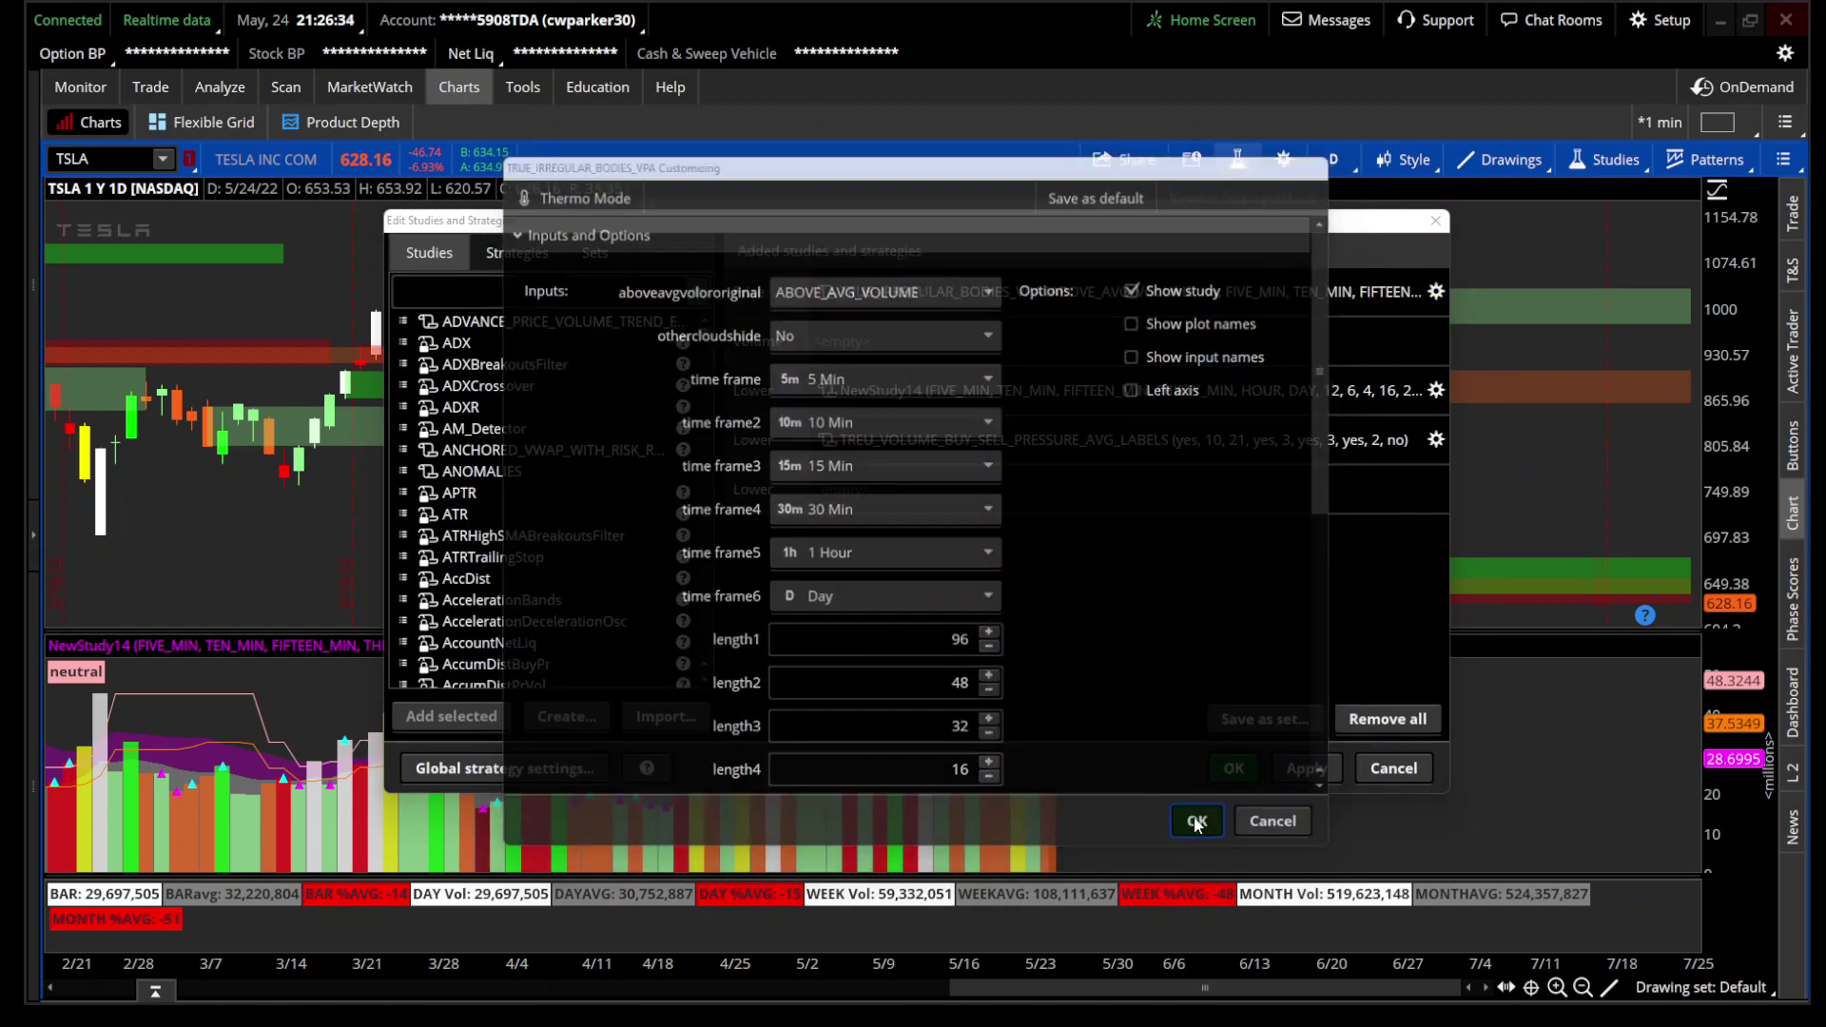
click(1200, 823)
click(1234, 766)
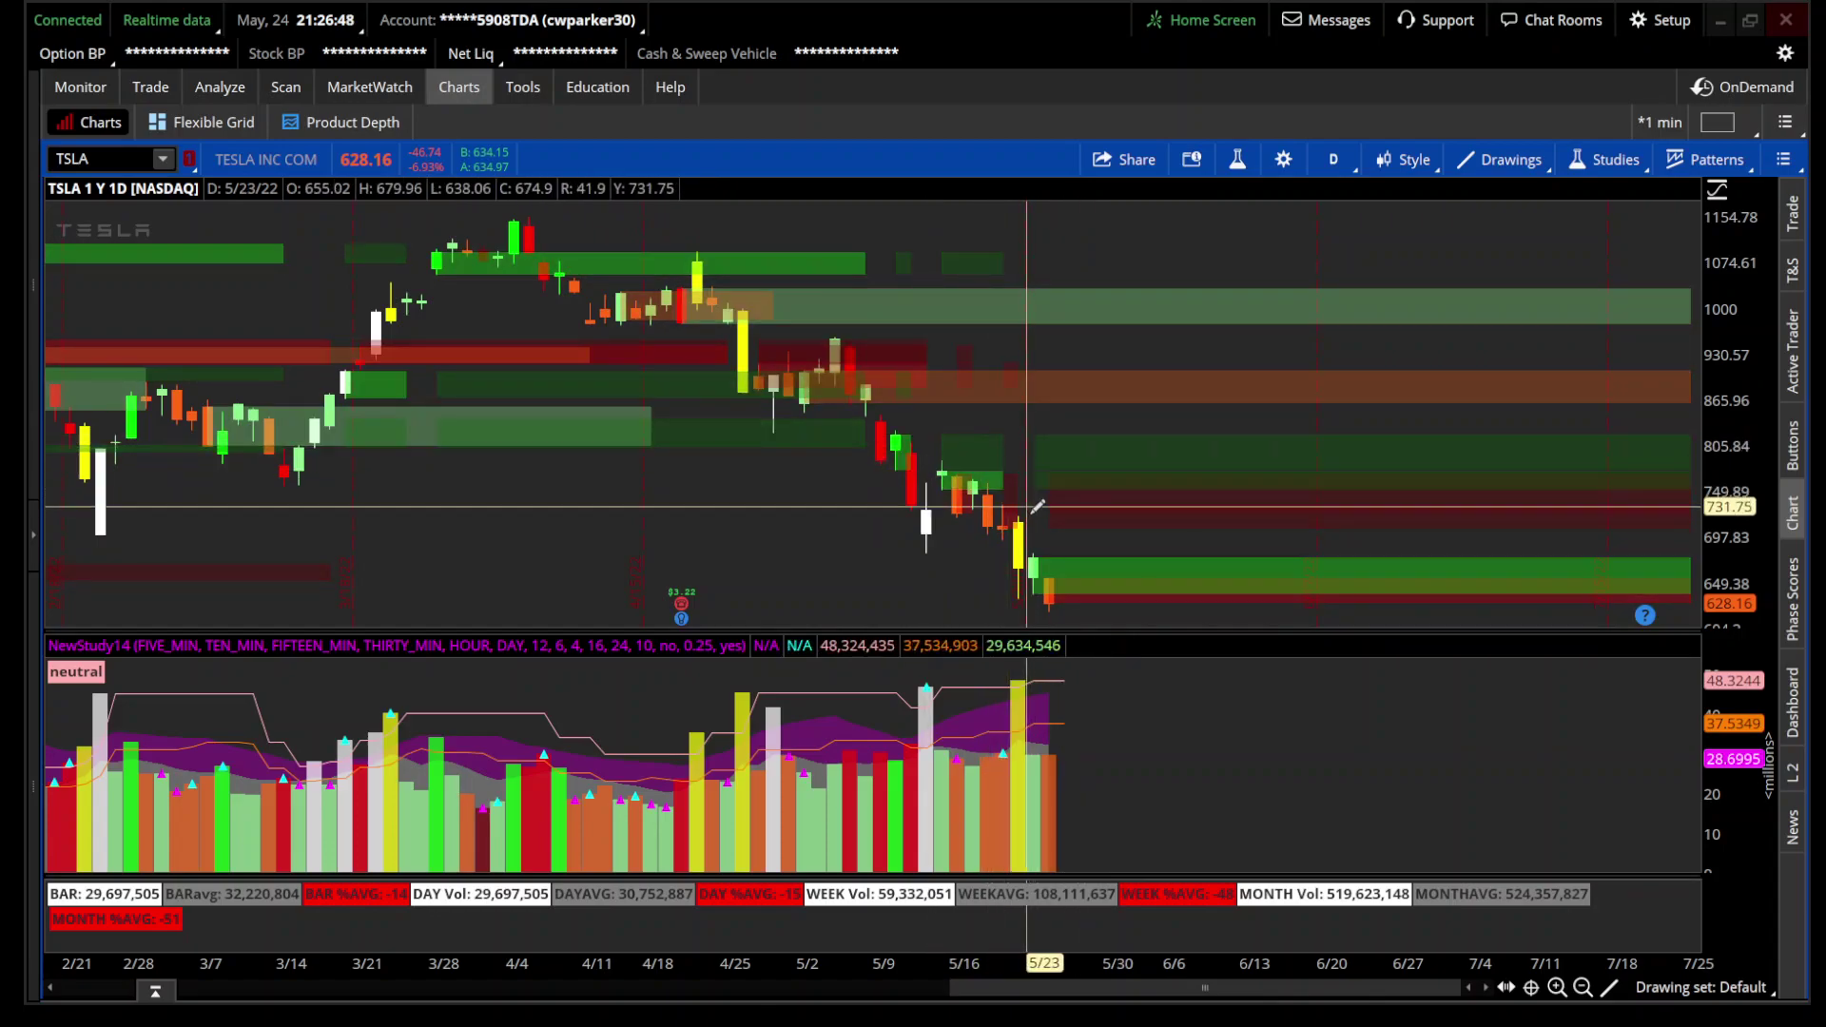
Step: Load /ES on the daily chart over the full one-year range
click(1585, 989)
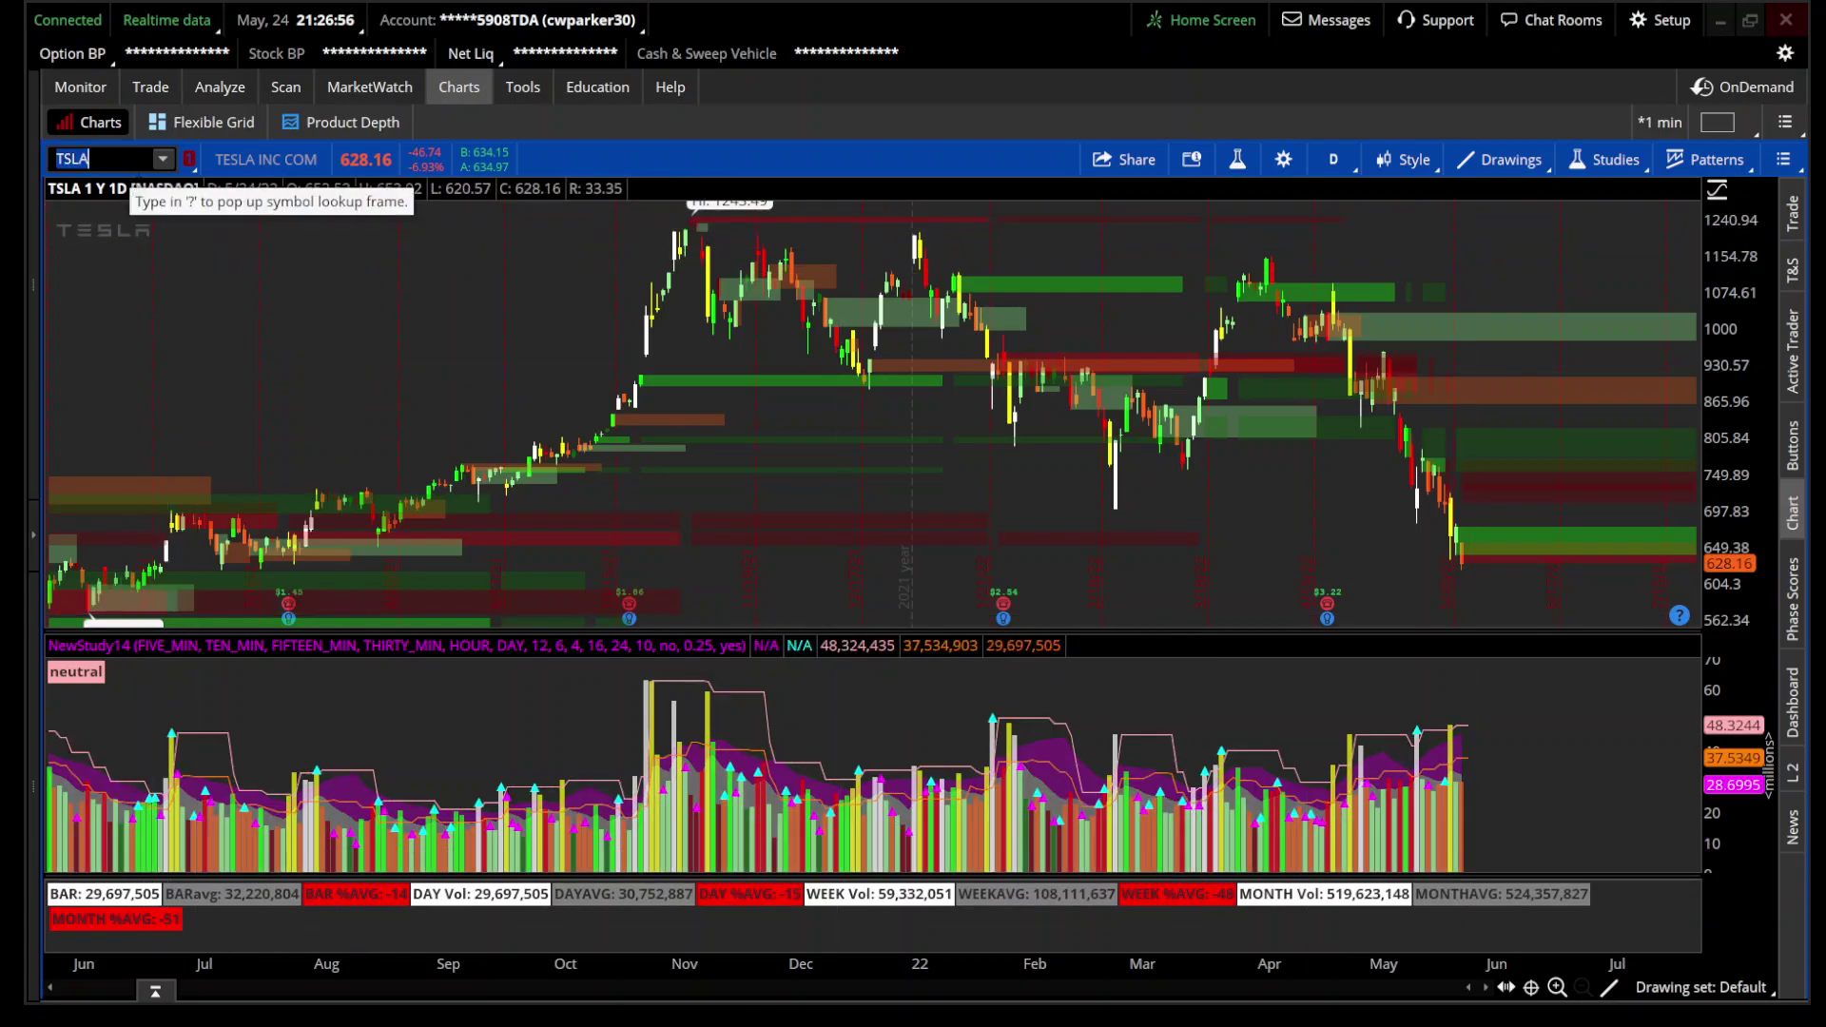
text(/ES)
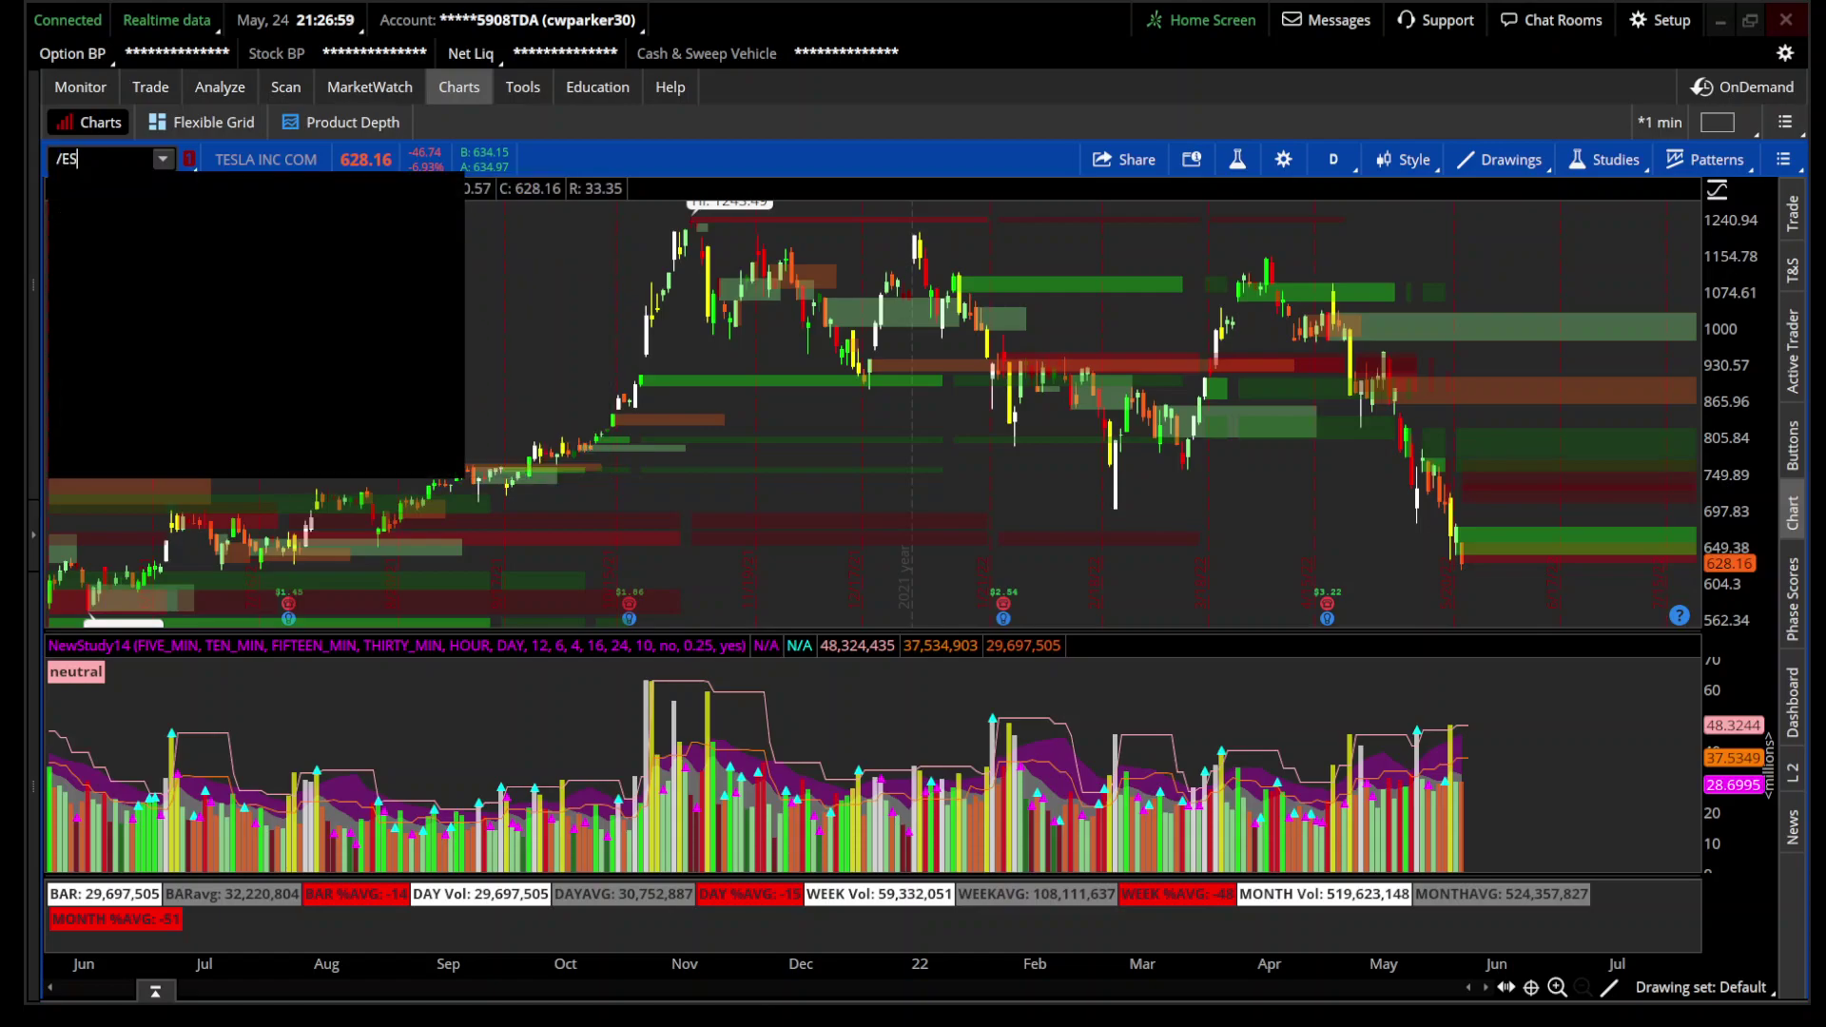
key(Return)
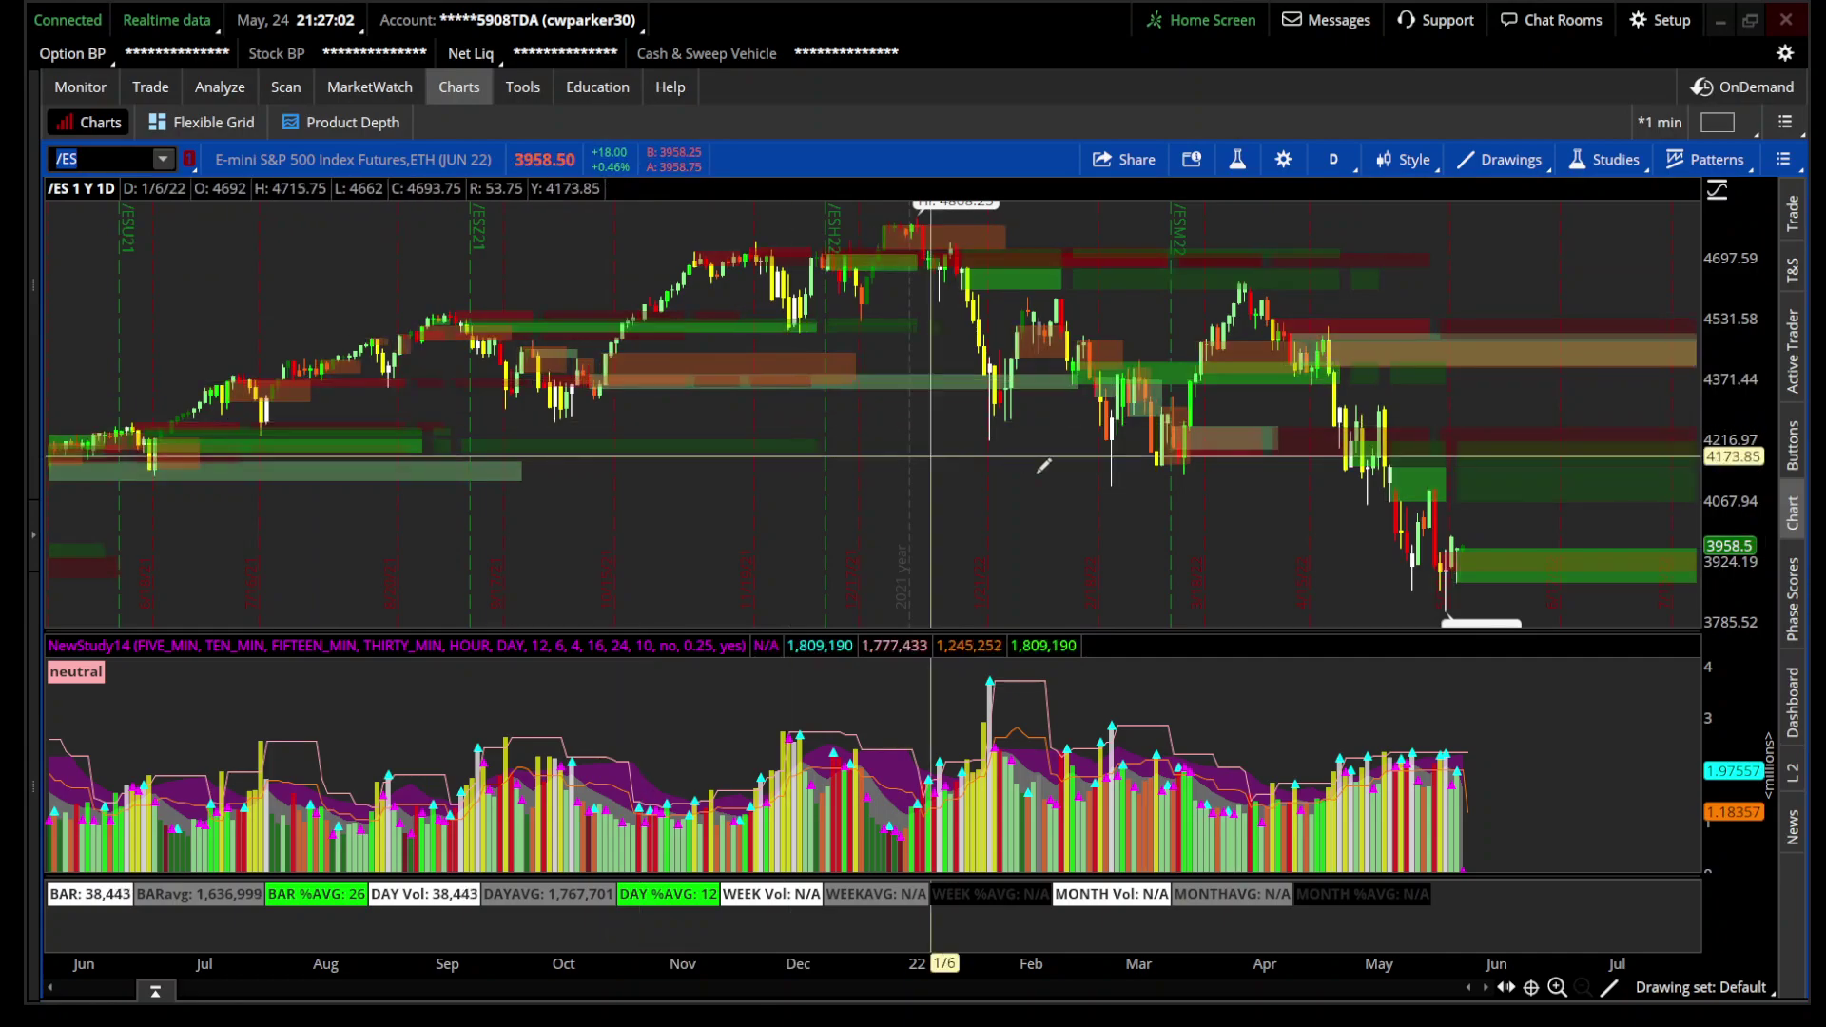
Step: Set othercloudshide to Yes in the TRUE_IRREGULAR_BODIES_VPA study on the /ES daily chart
drag(1270, 447, 1264, 542)
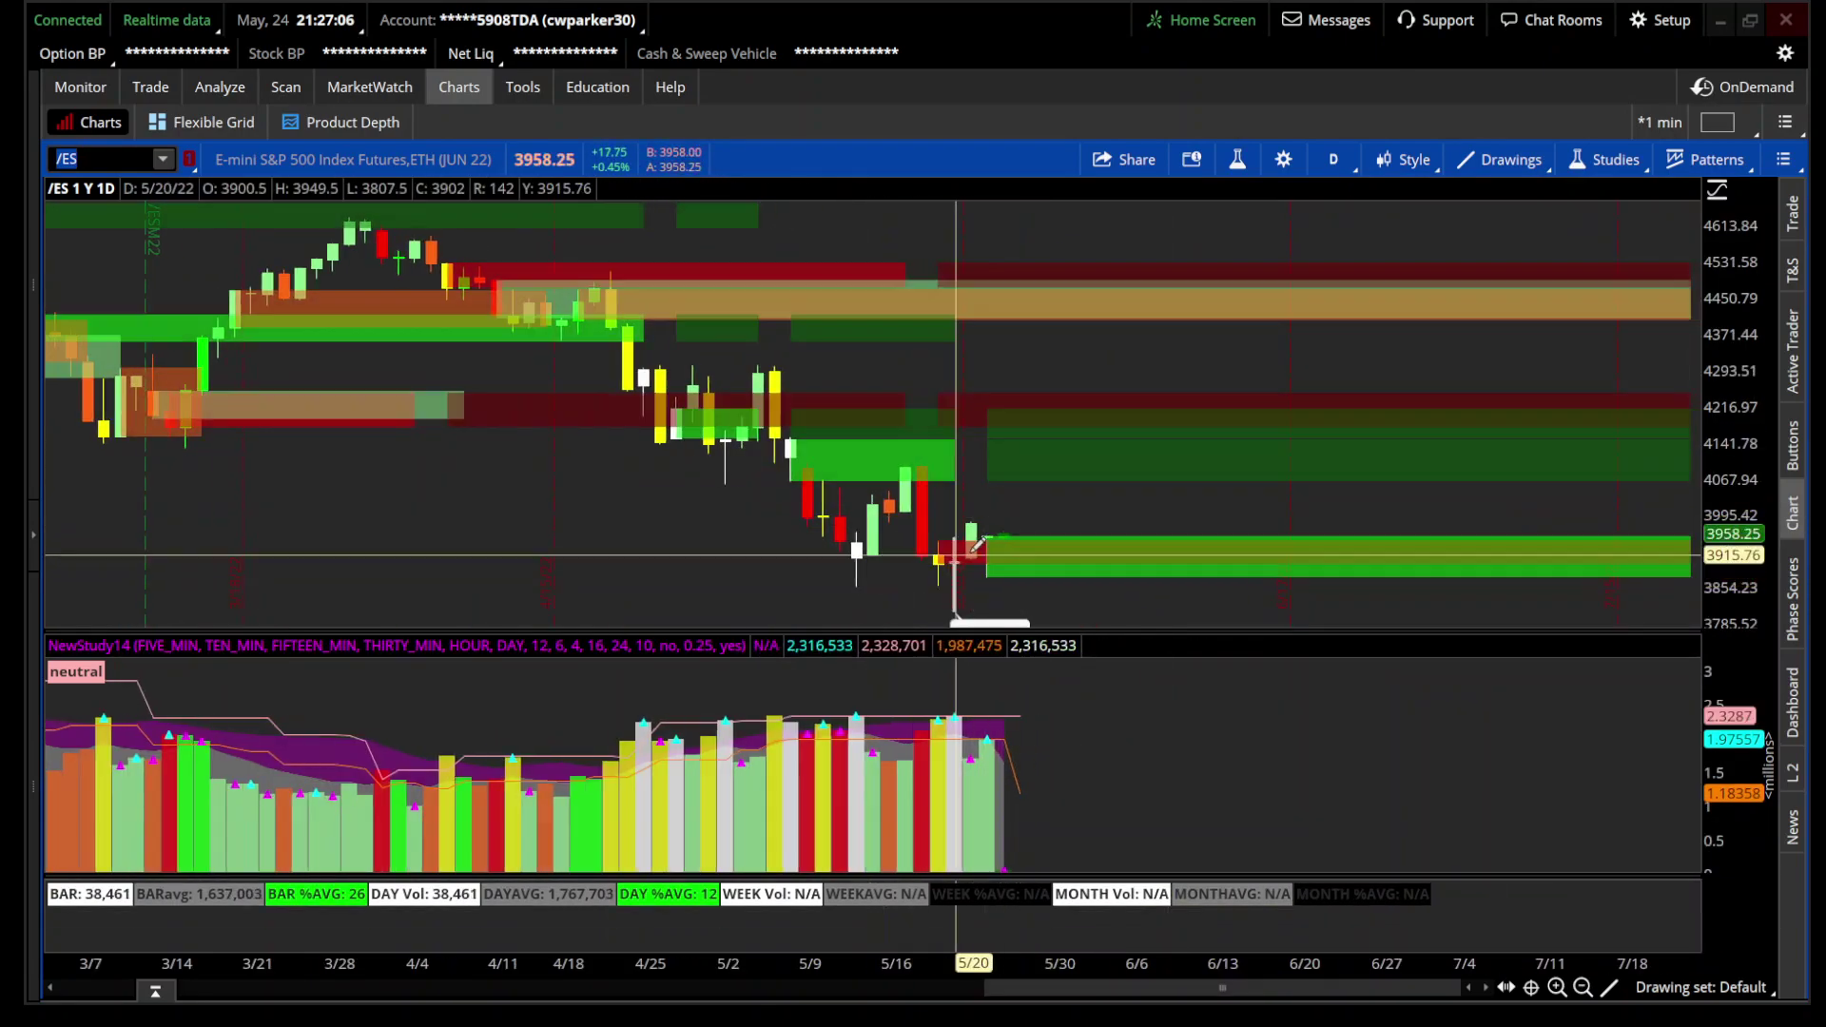
click(1238, 160)
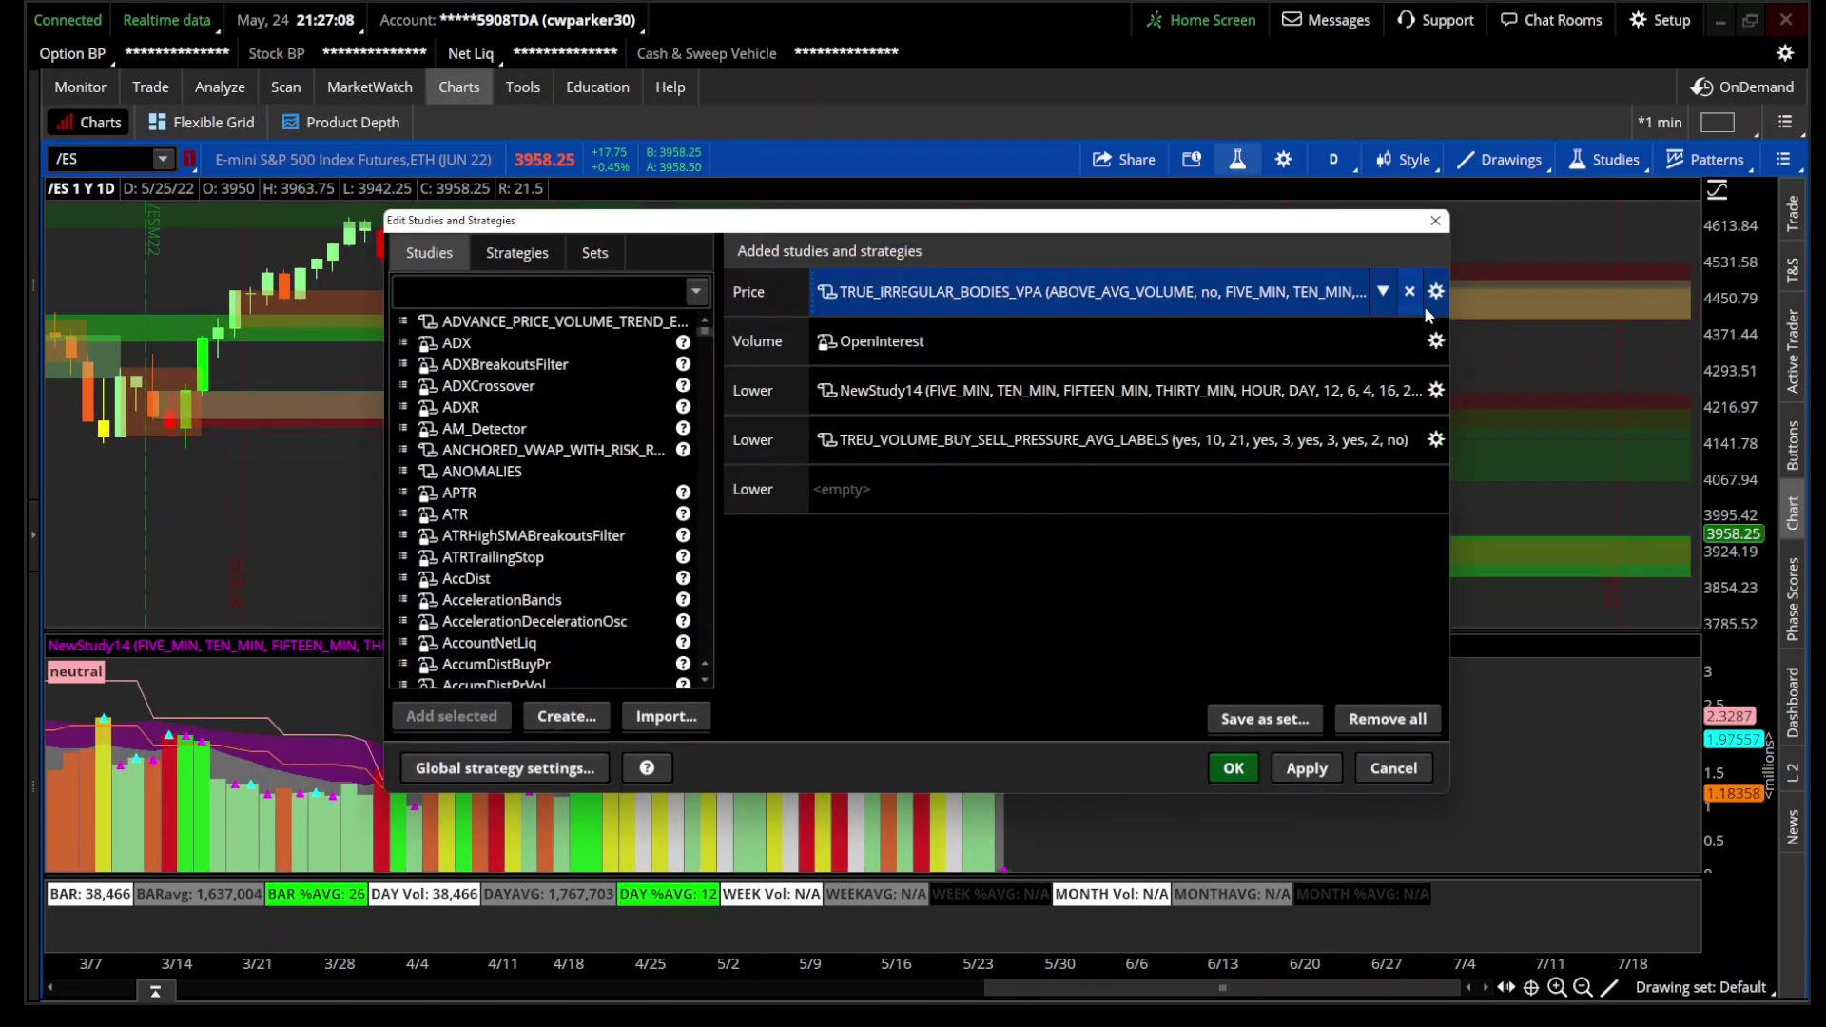
click(1438, 293)
click(858, 324)
click(858, 375)
click(1201, 824)
click(1236, 769)
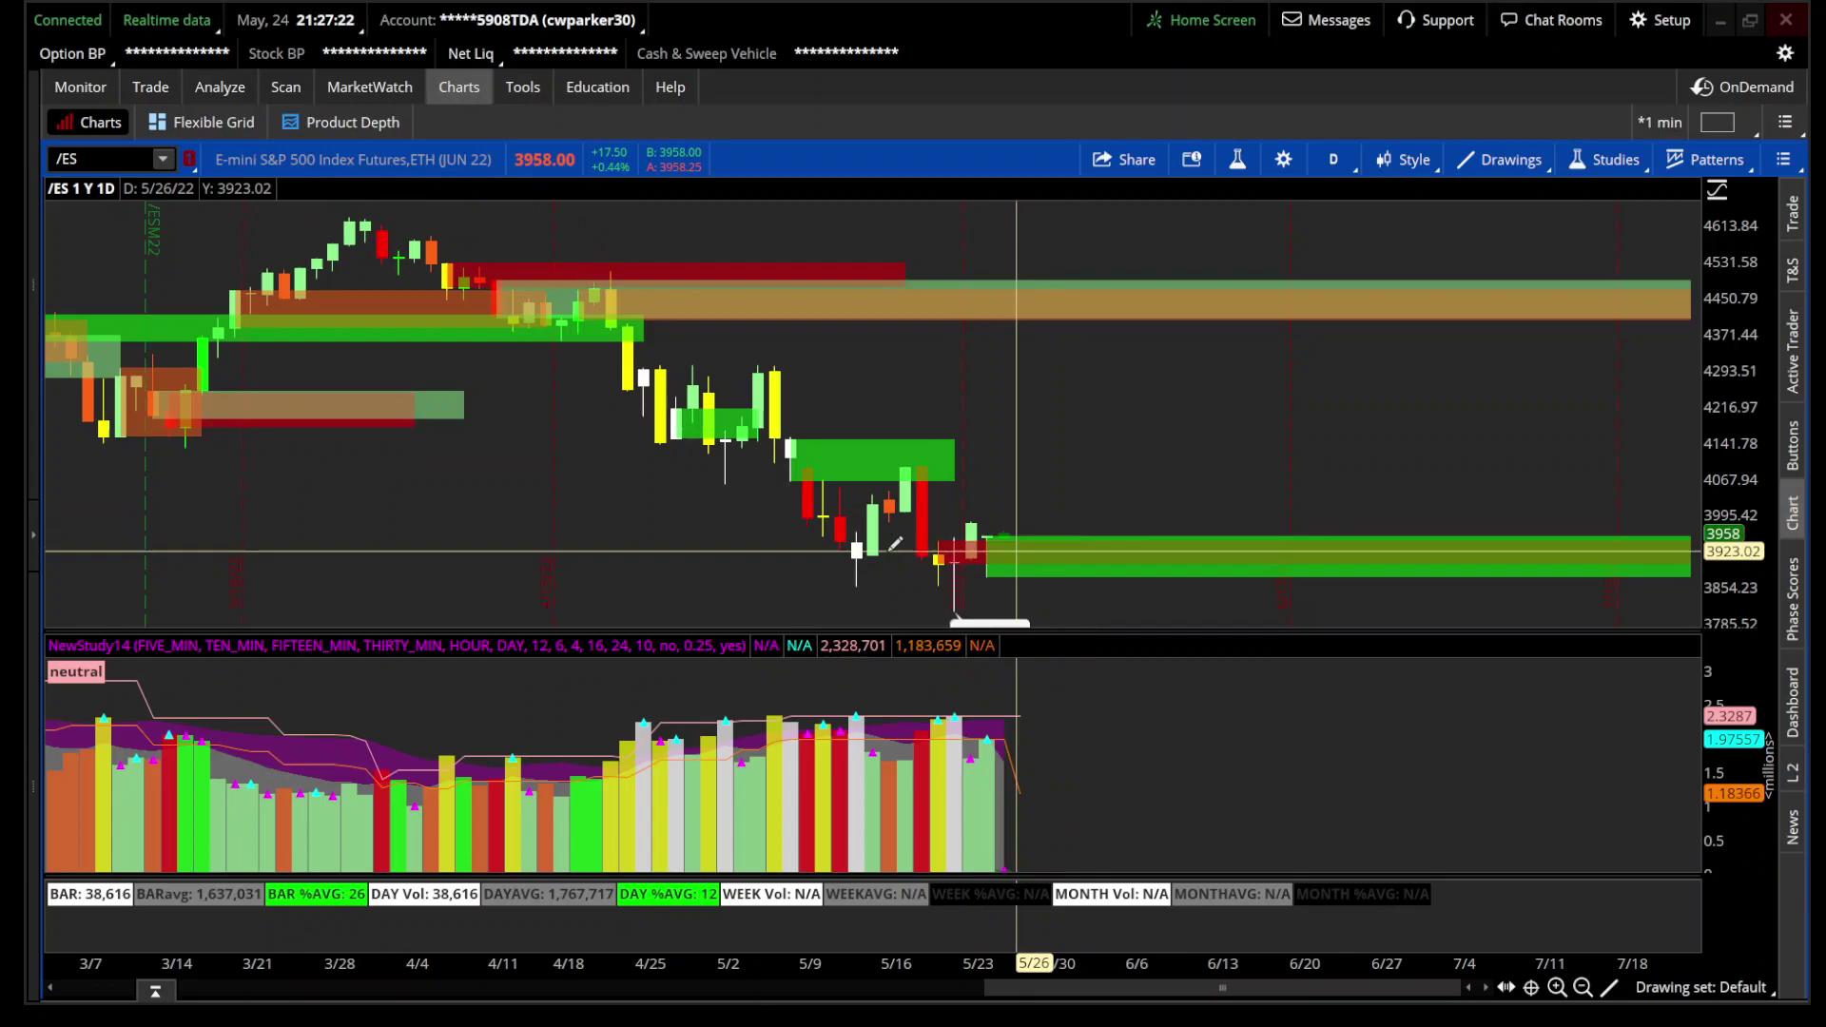
Step: Examine the latest May clouds on the /ES daily chart up close, and widen the view back to February
scroll(1561, 358, up, 3)
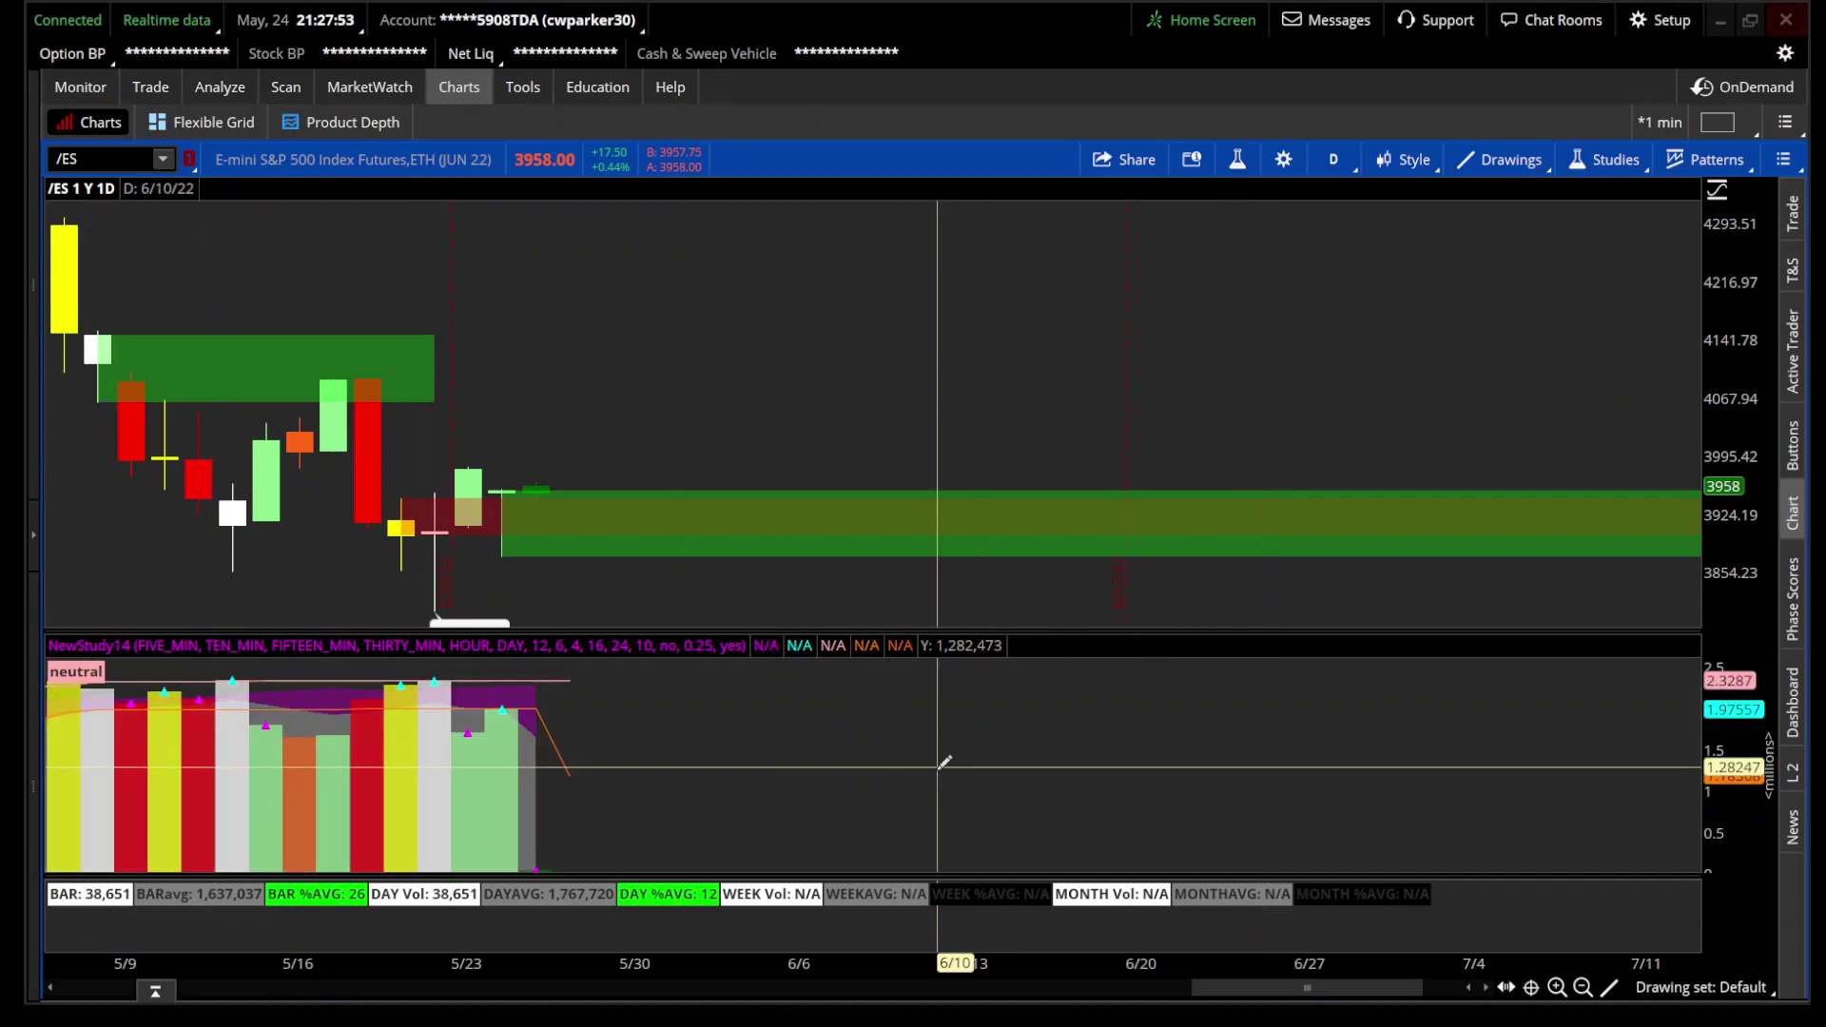
click(1582, 988)
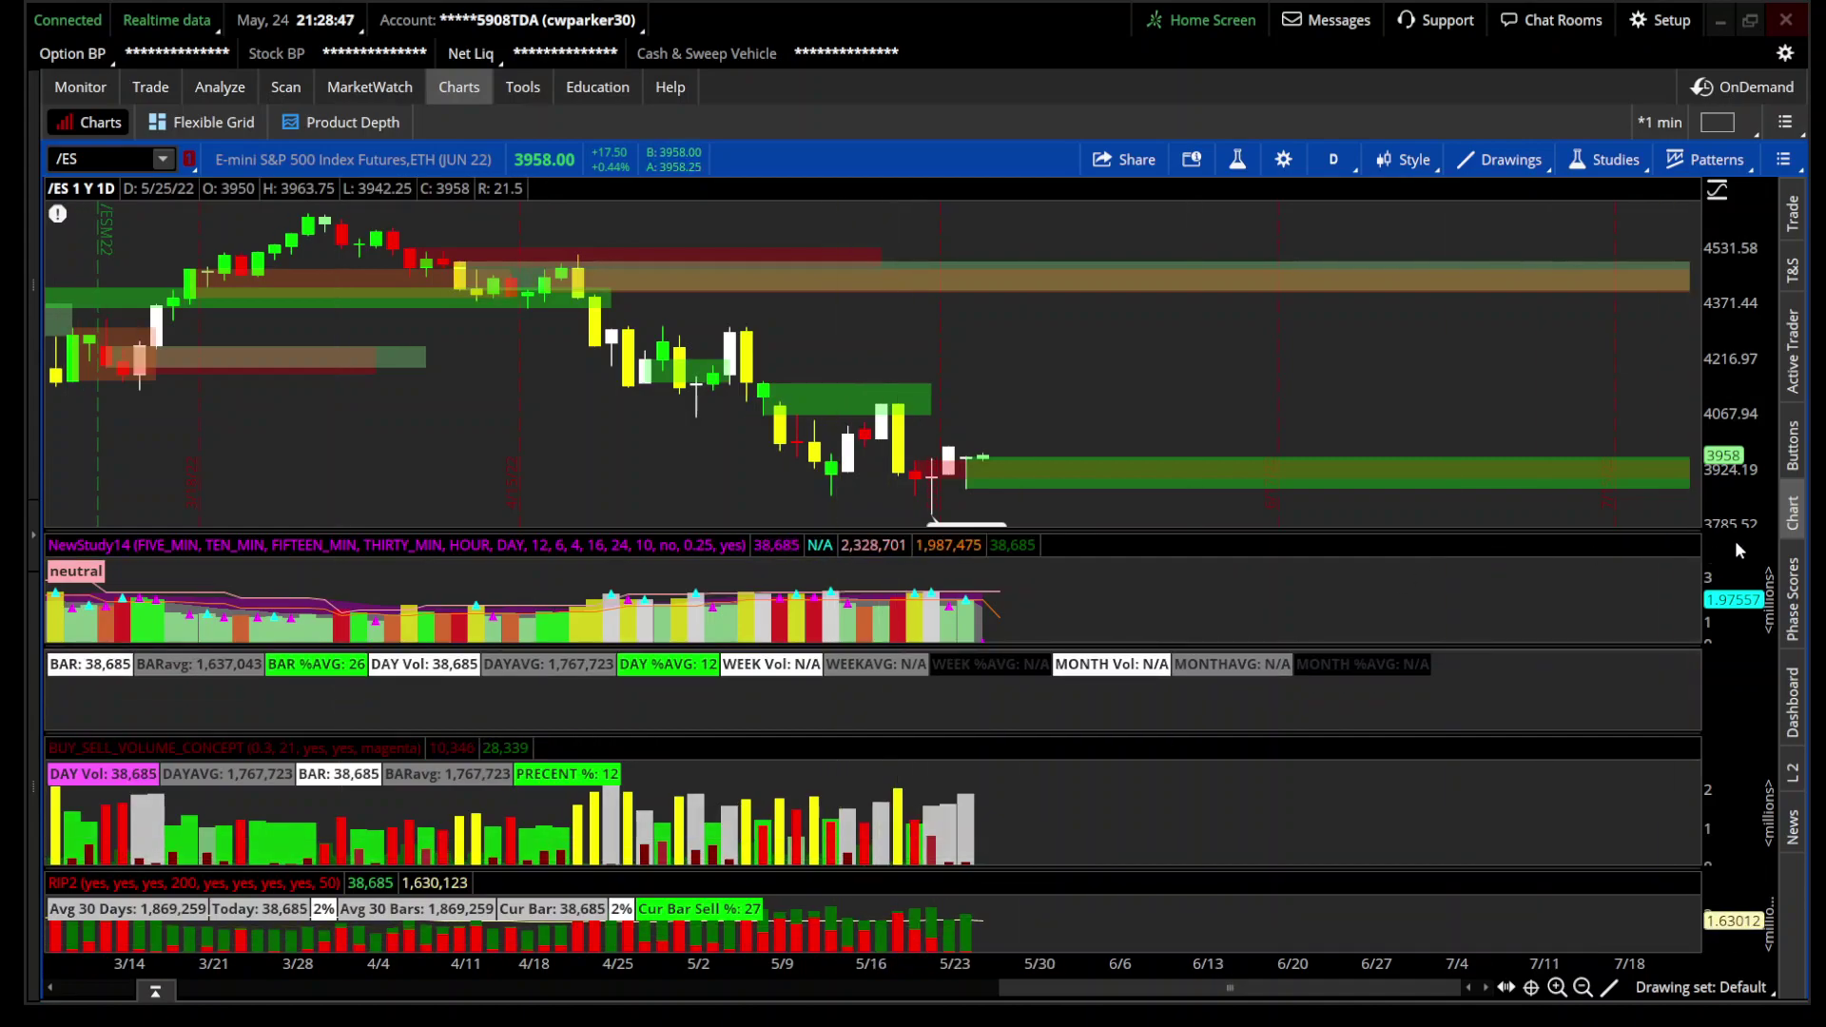
scroll(1737, 540, up, 10)
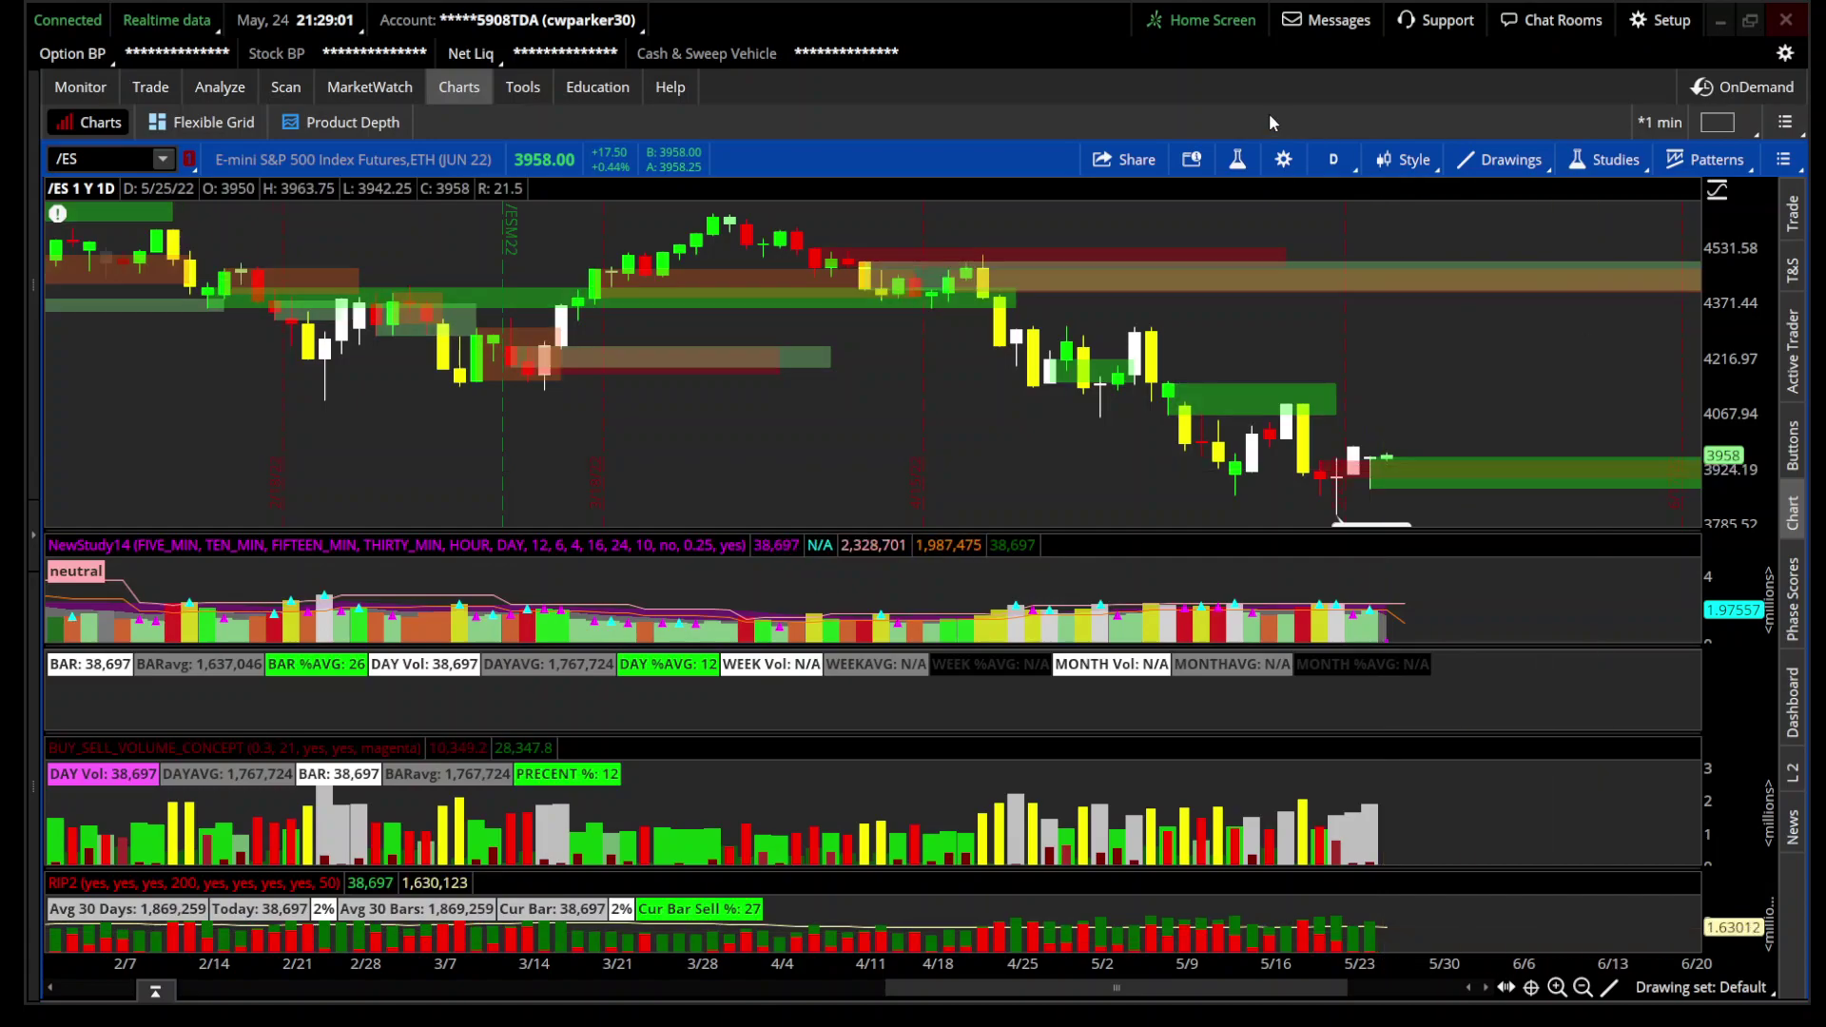
Step: Open the RIP2 study's script and find its buying and selling definitions
click(1238, 159)
click(1123, 538)
right_click(1123, 552)
click(1153, 605)
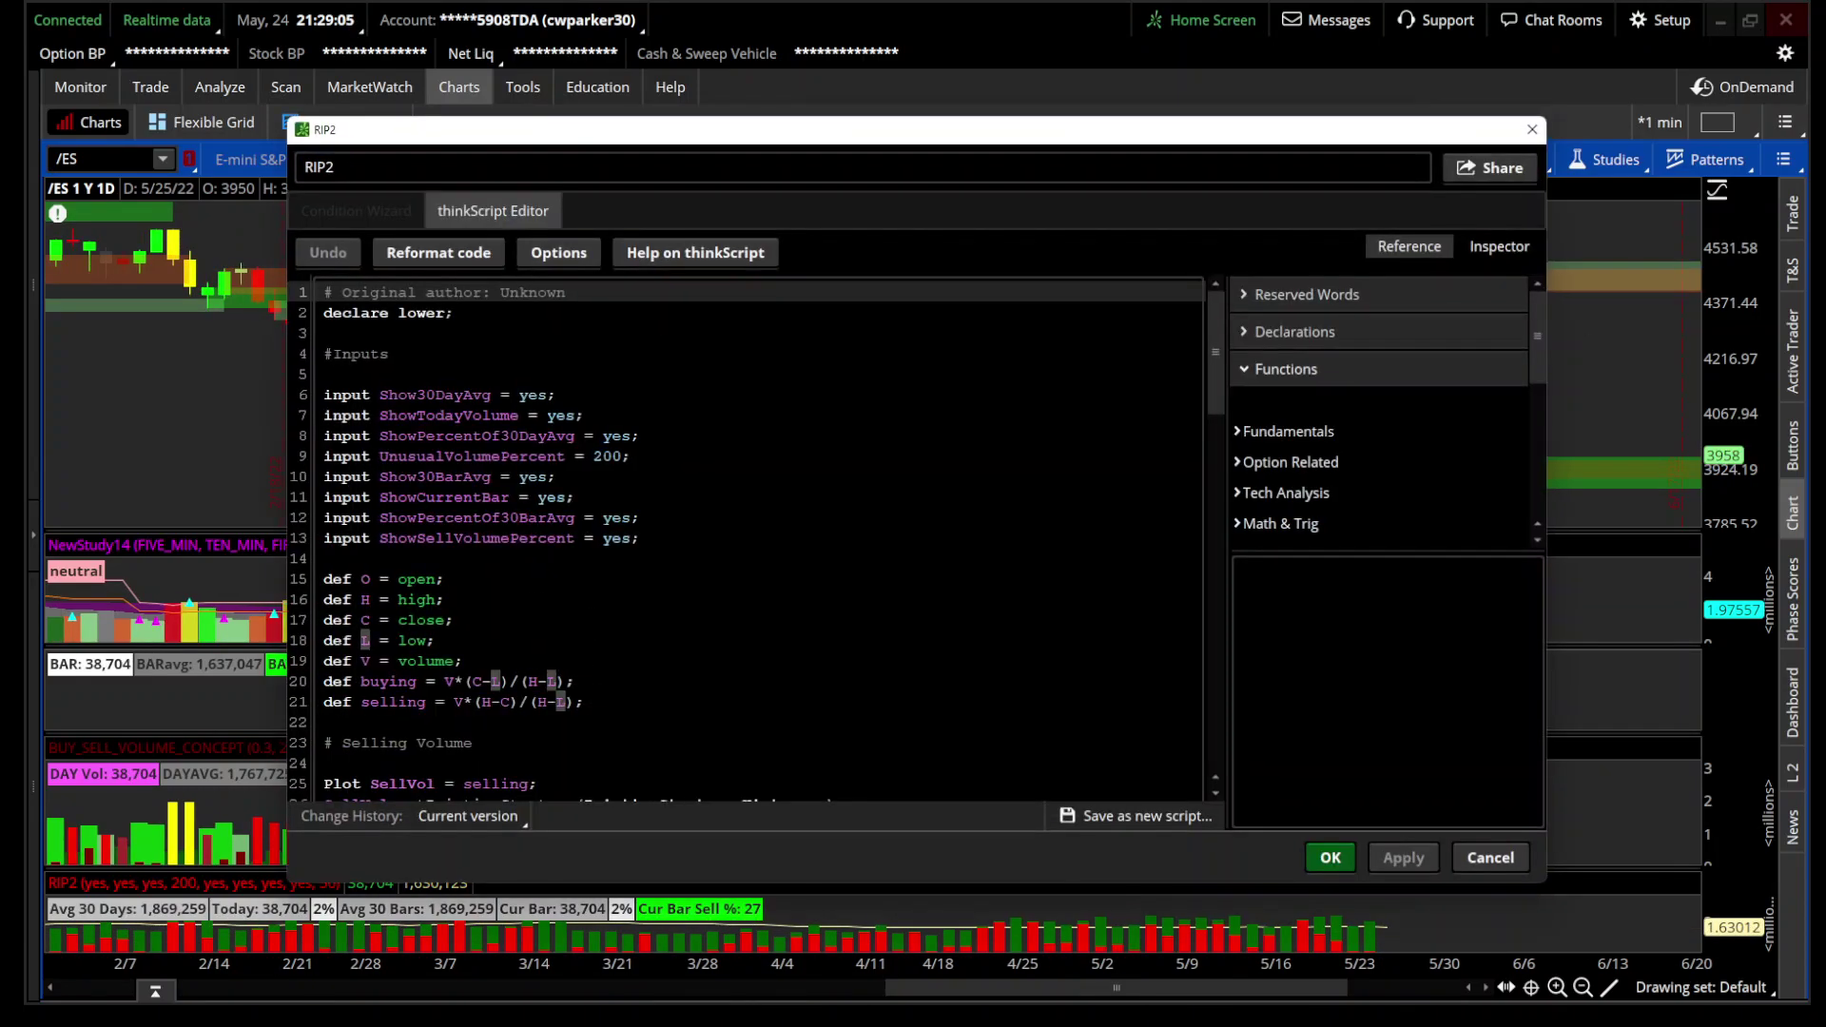
scroll(751, 538, down, 2)
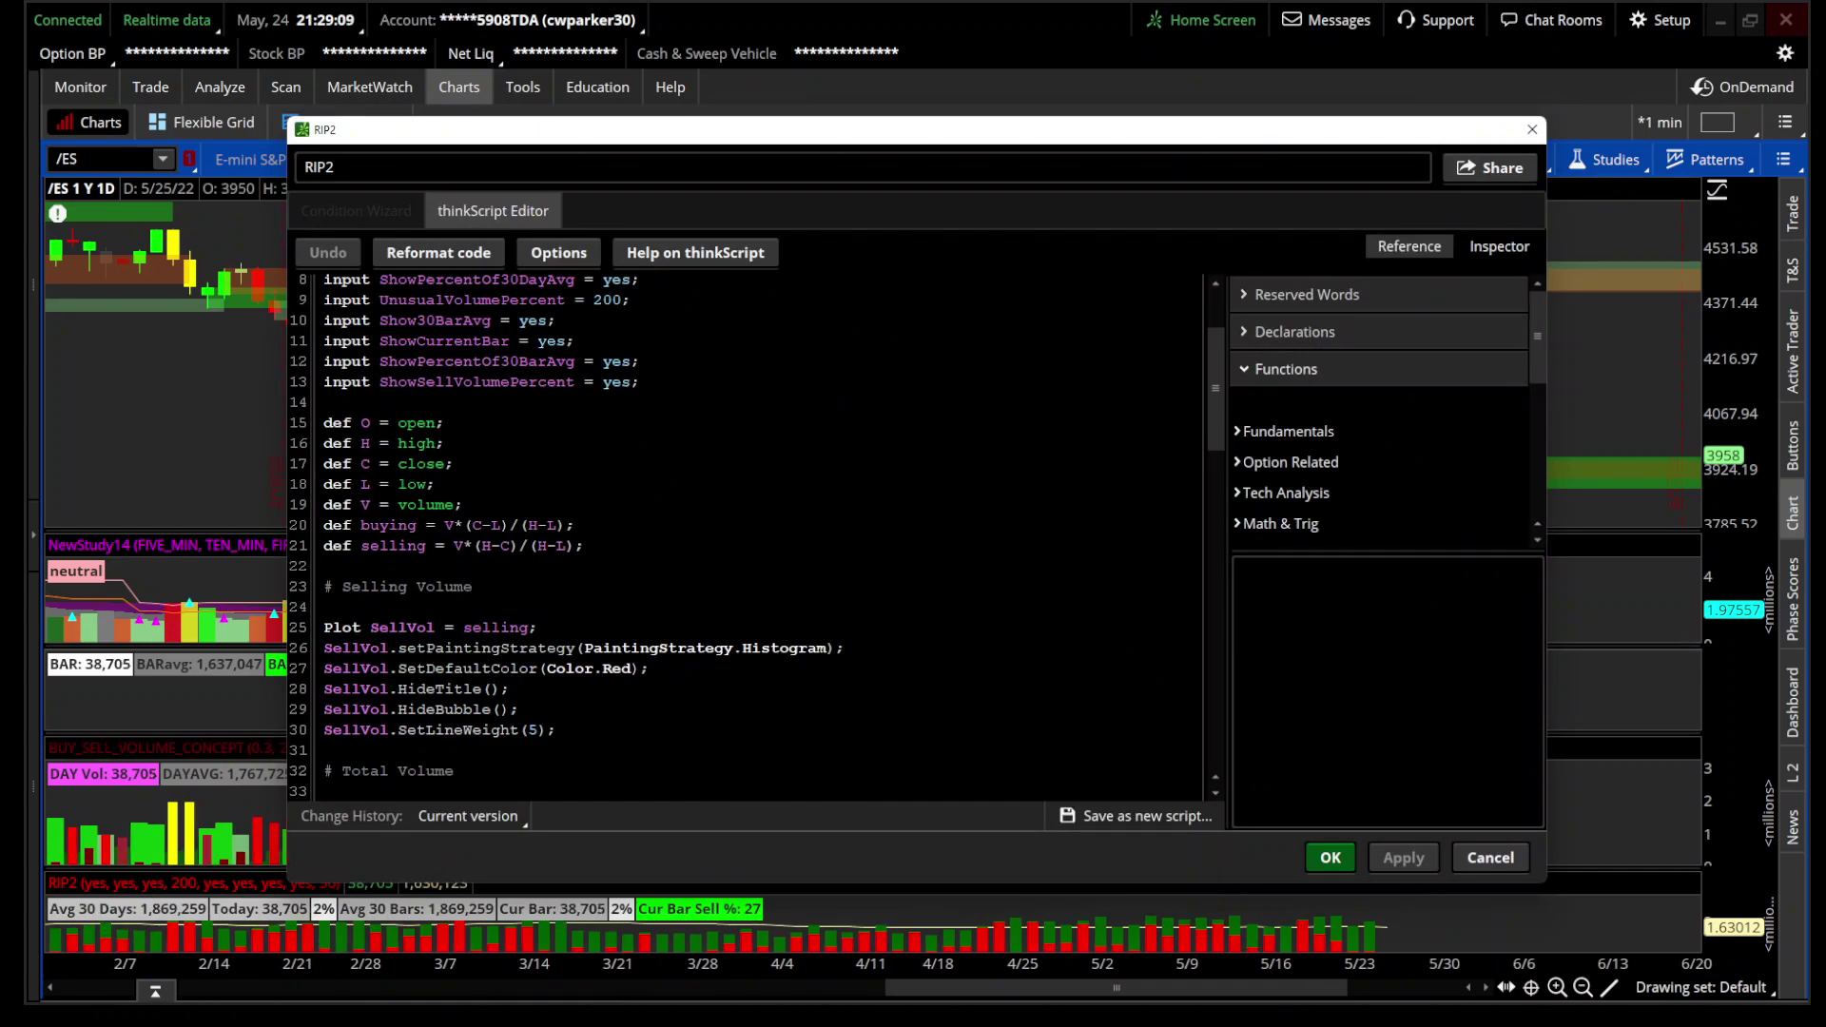
Step: Examine the buying and selling volume formulas on lines 20 and 21 of the RIP2 script, comparing their close, high and low terms
click(476, 525)
click(568, 525)
click(476, 525)
click(448, 525)
click(491, 525)
click(477, 525)
click(388, 525)
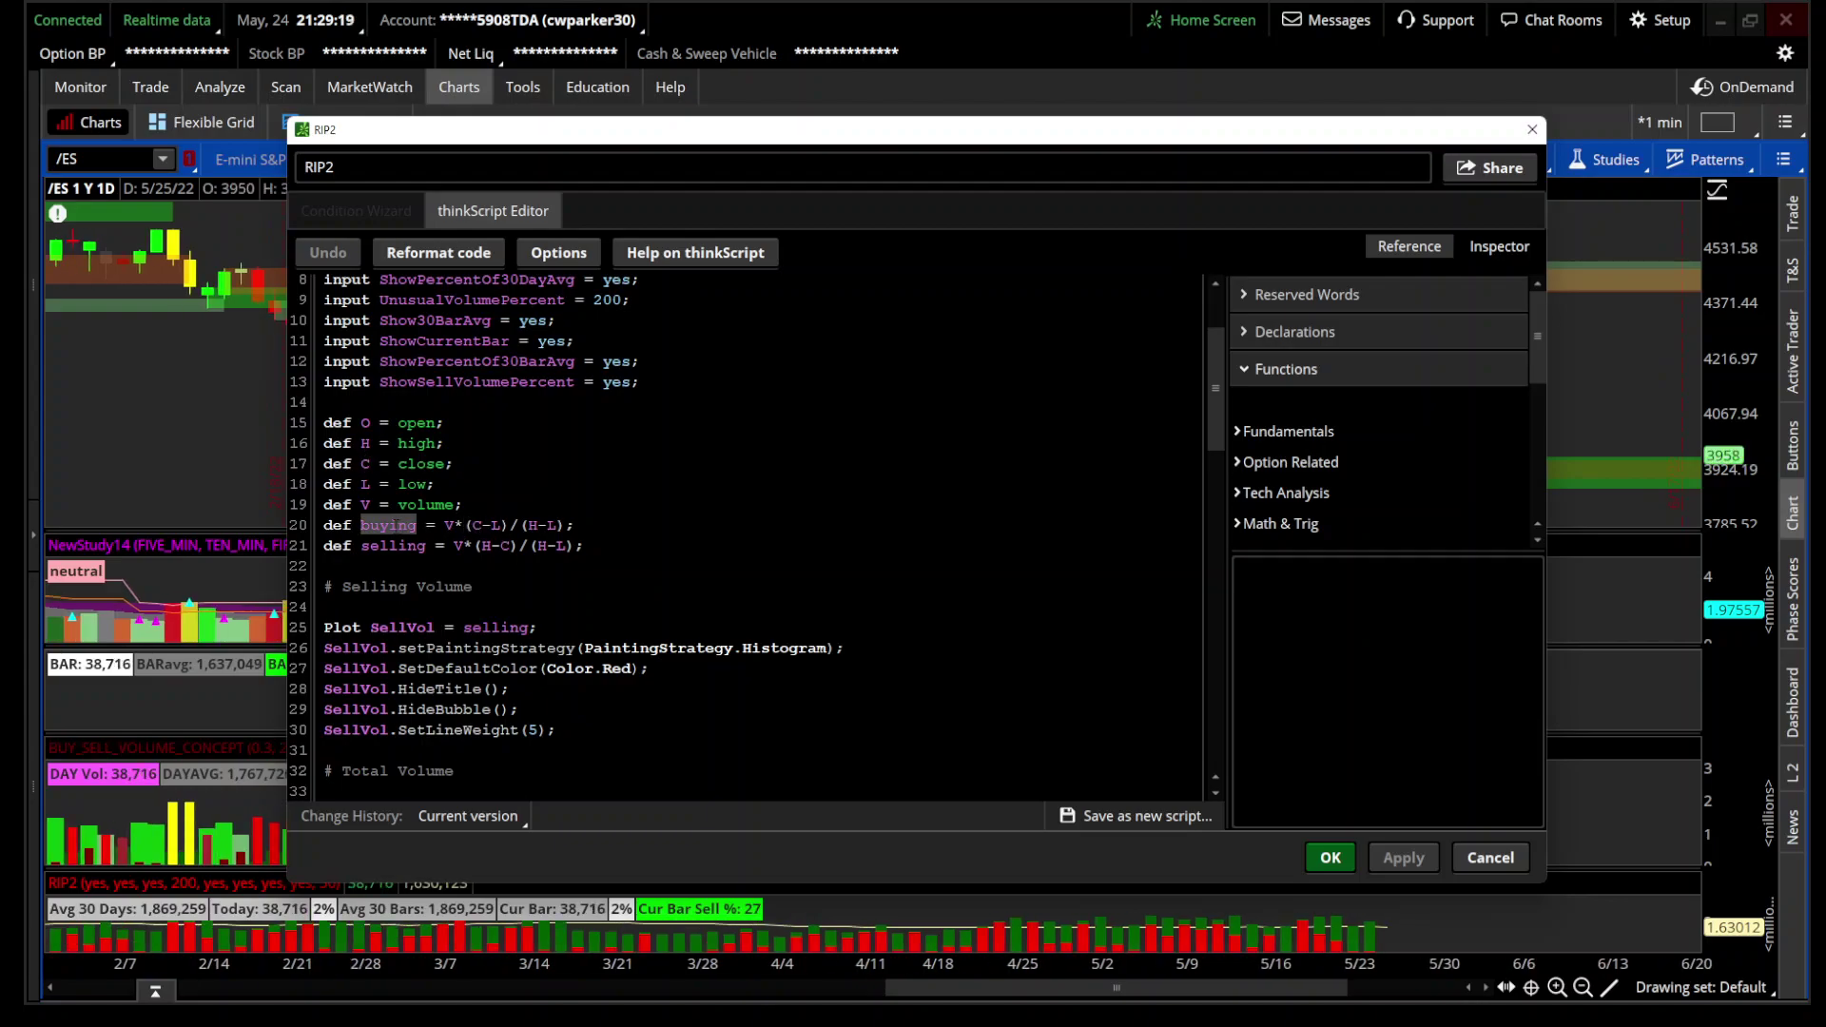
click(448, 525)
click(393, 546)
click(532, 525)
click(571, 546)
click(519, 546)
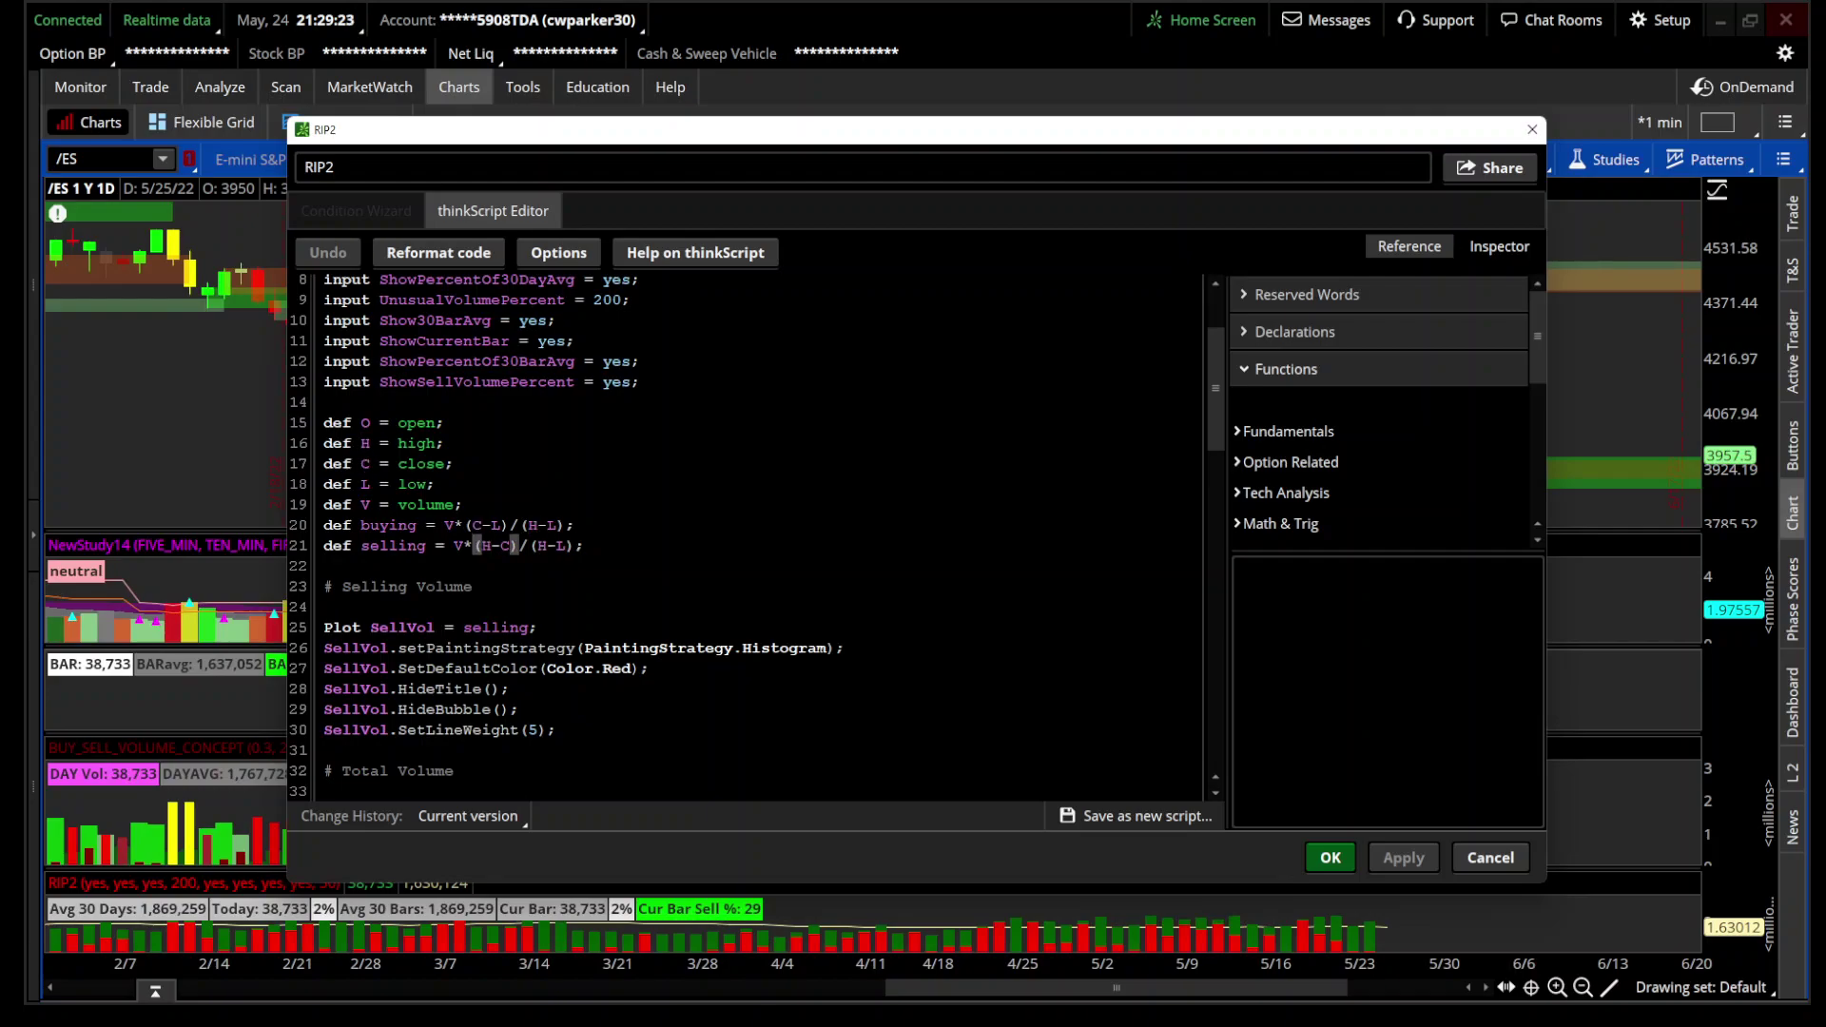
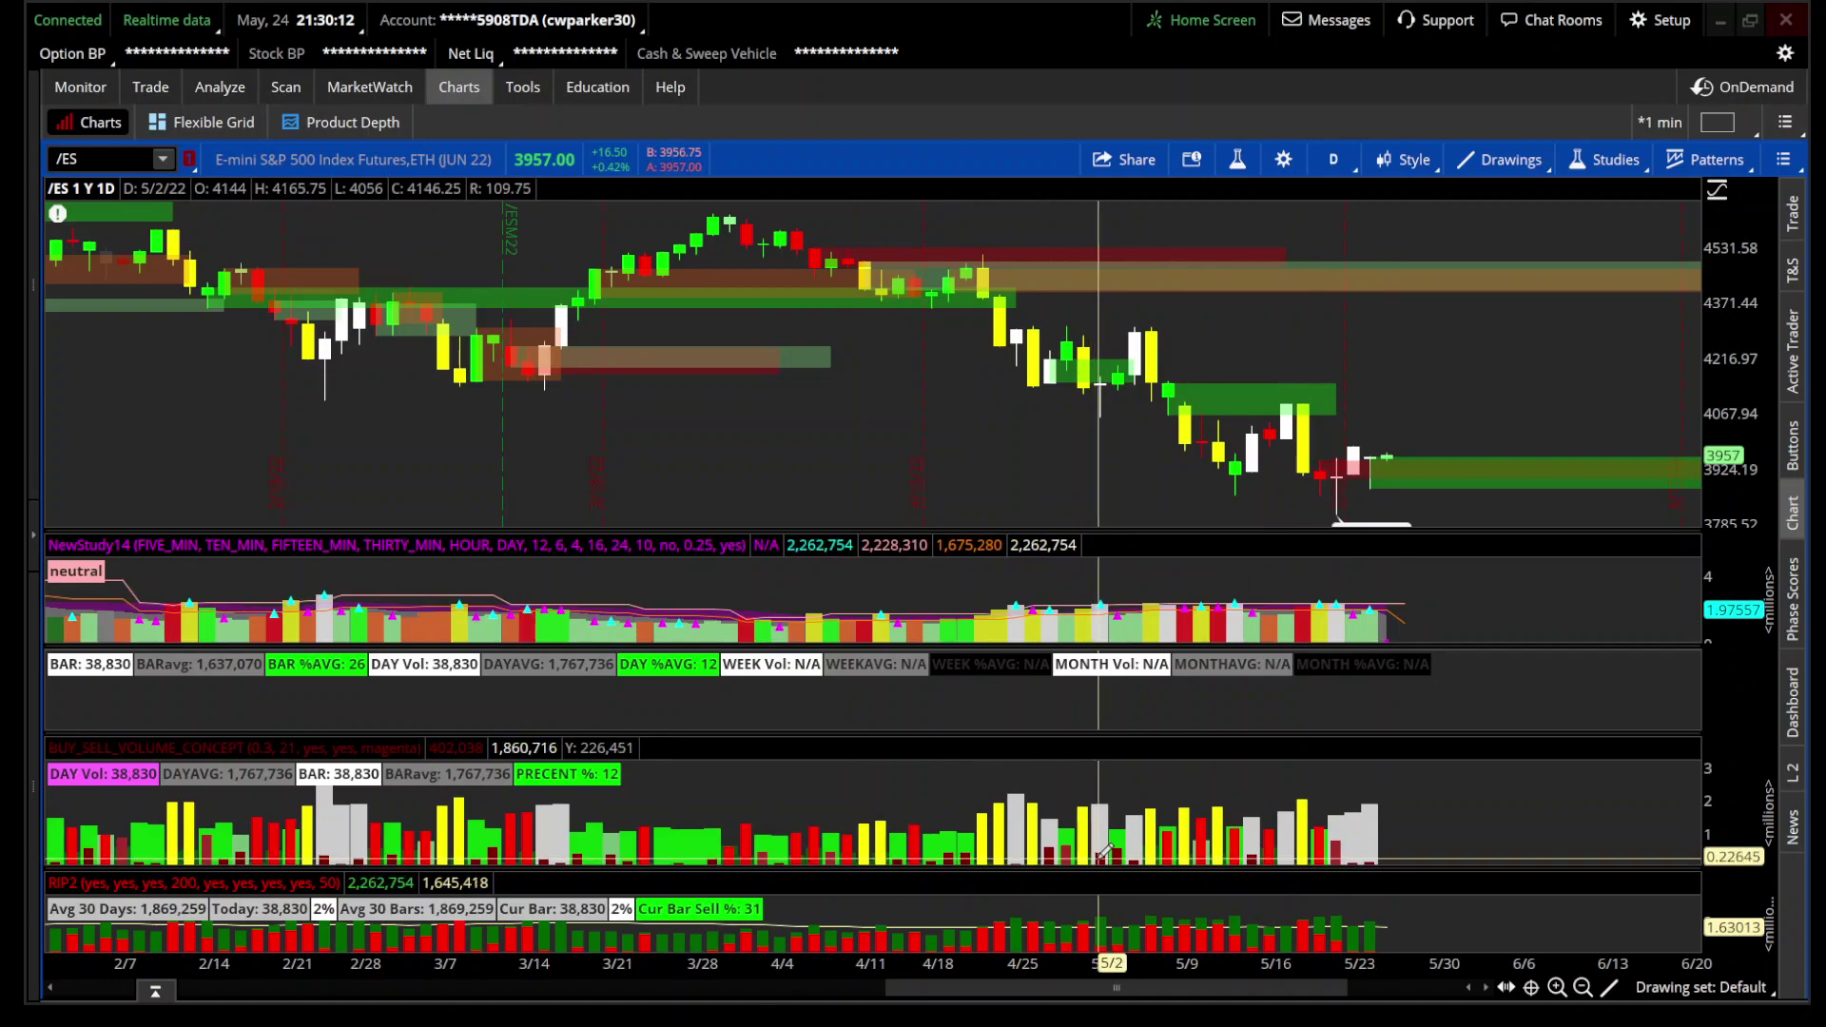
Step: Remove the RIP2 study from the /ES chart
click(1253, 159)
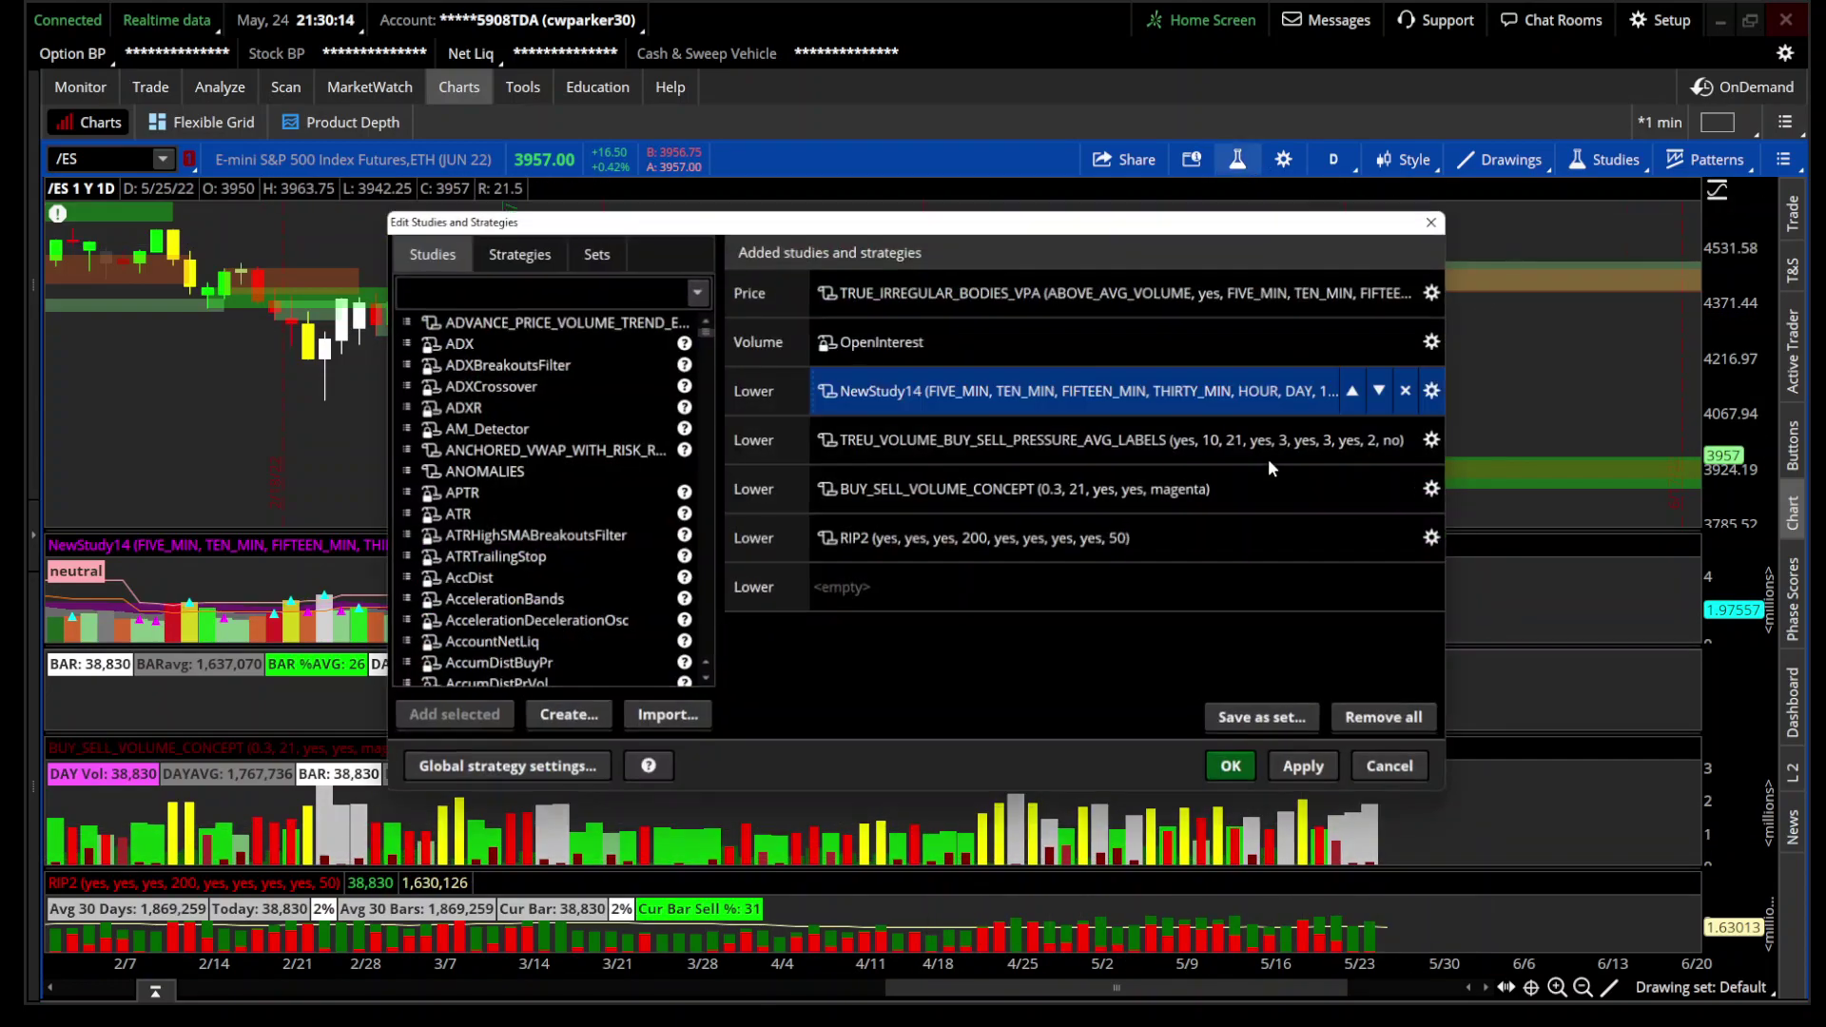
click(1410, 539)
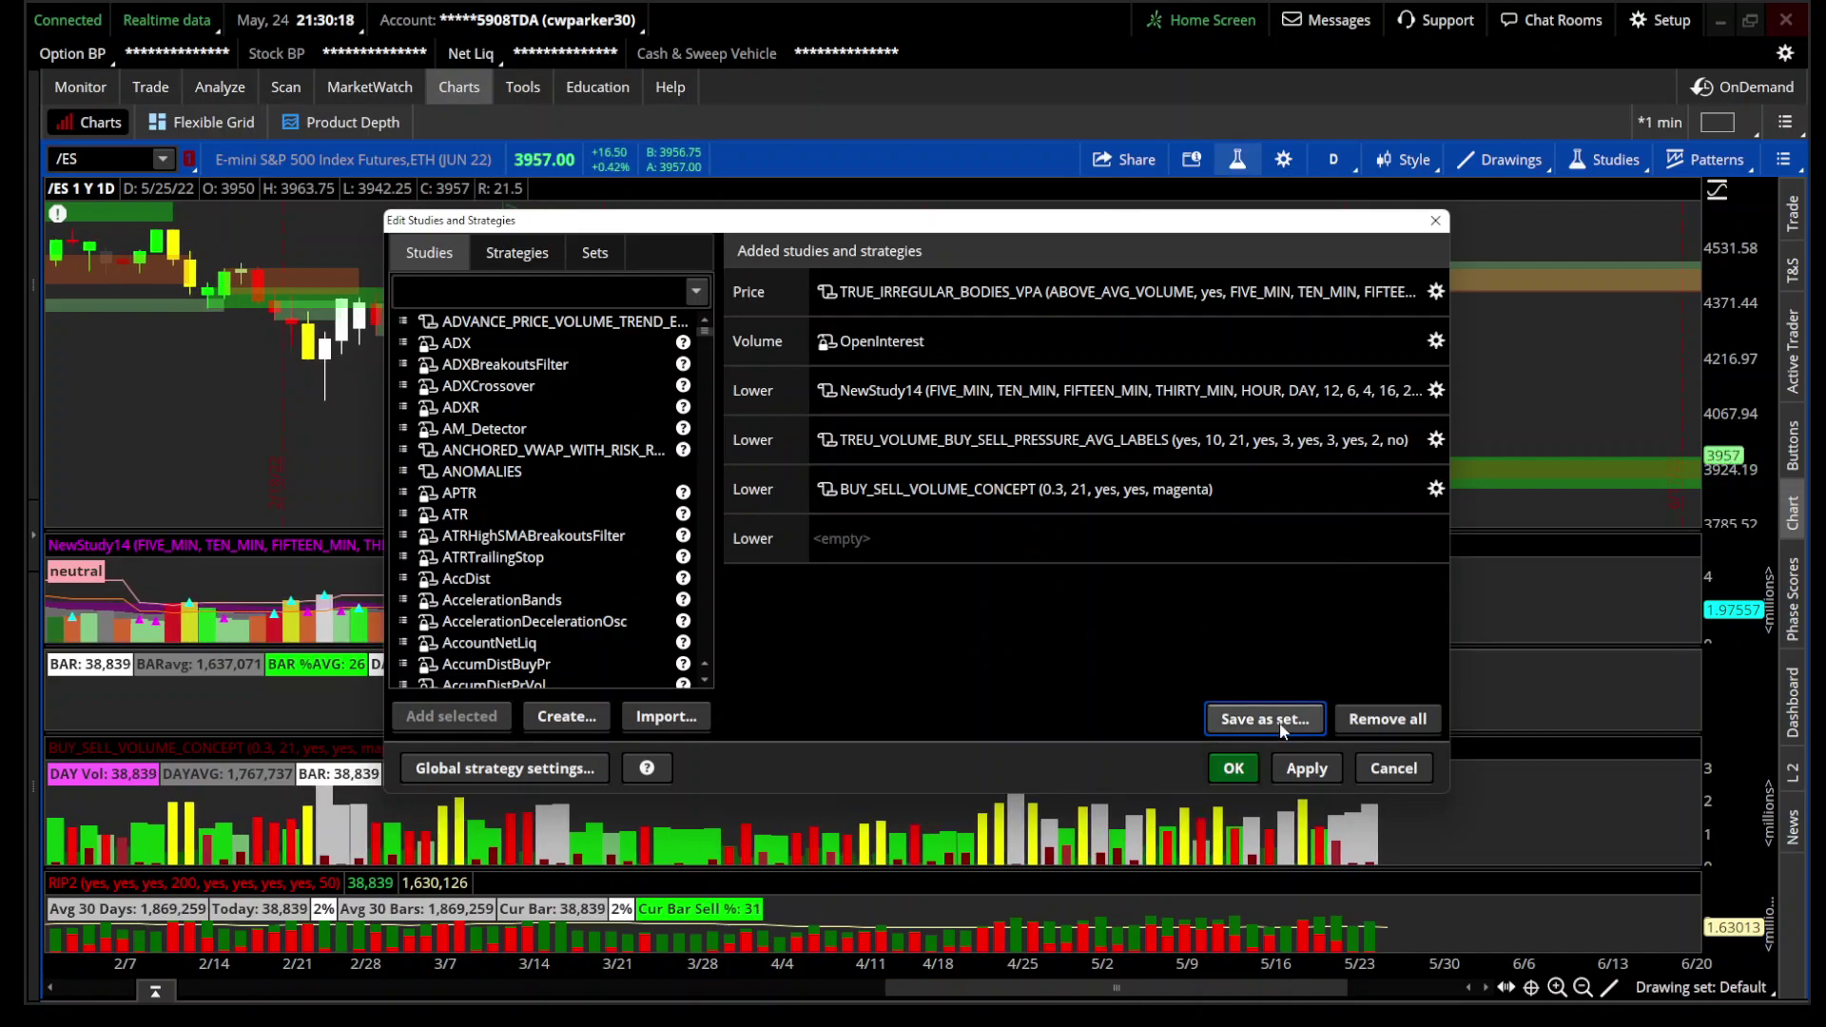
click(1235, 768)
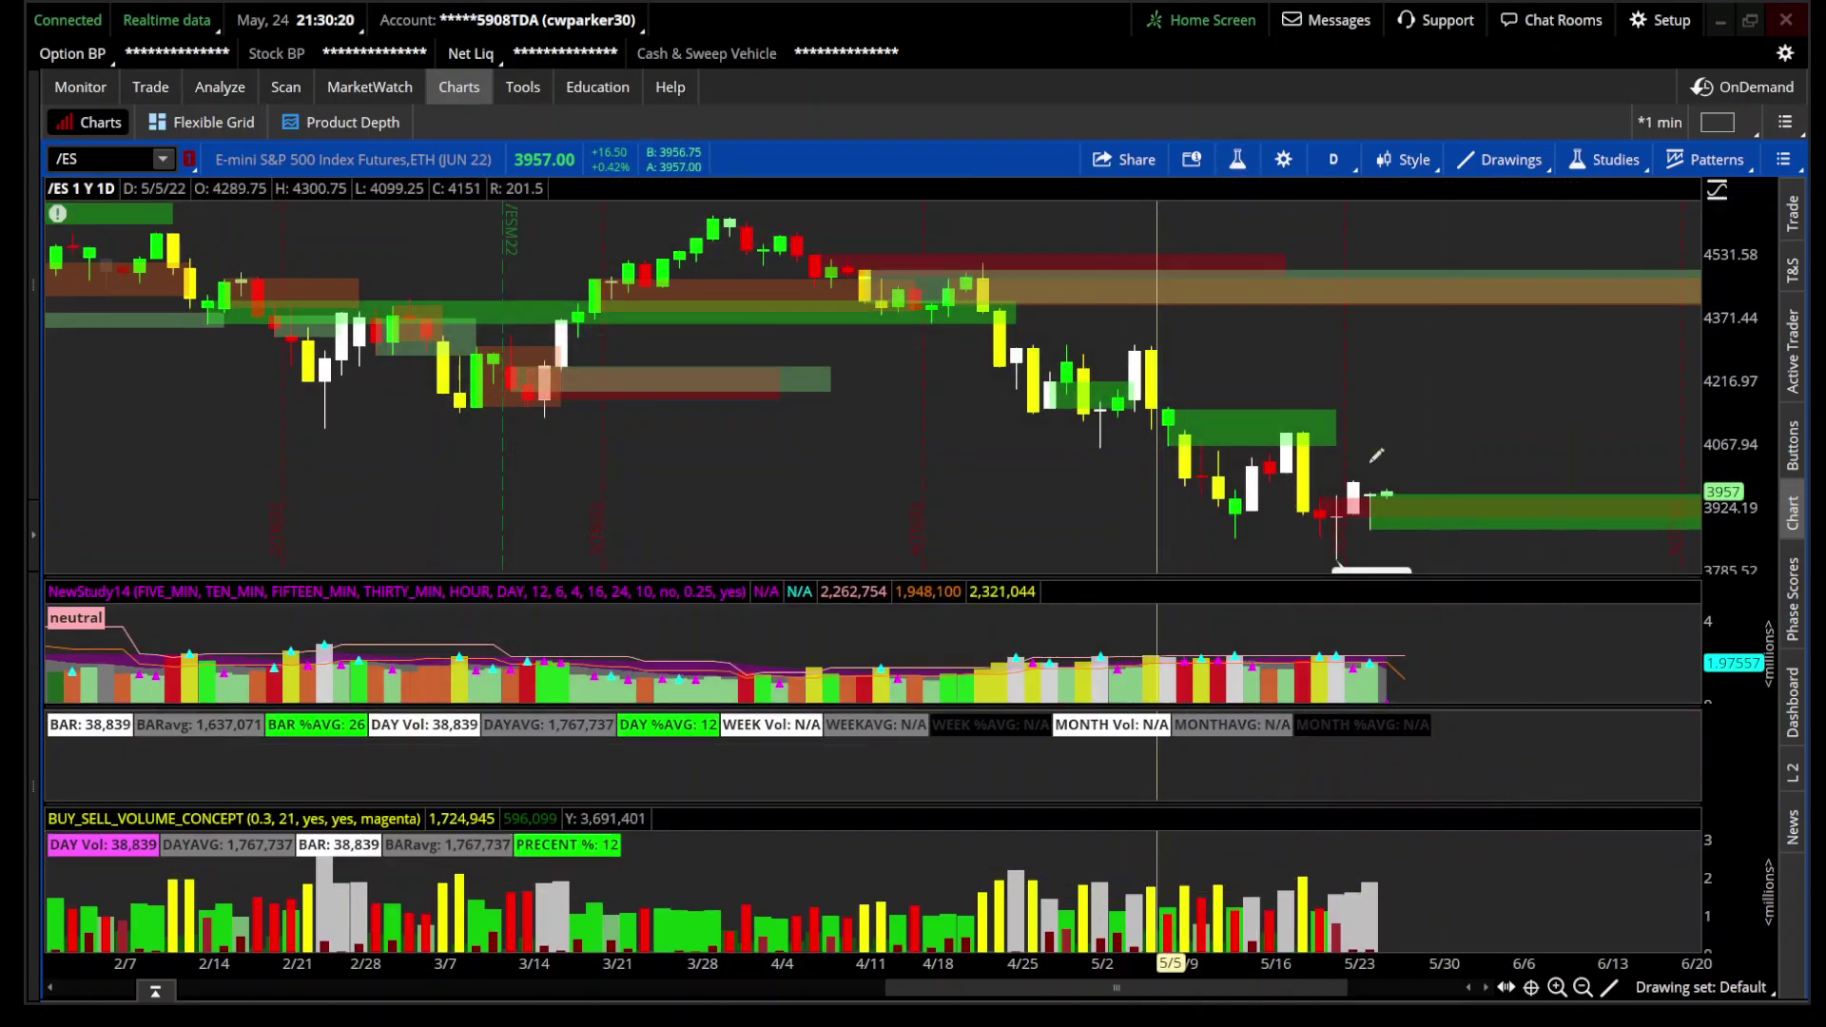
Step: Set volavg of the BUY_SELL_VOLUME_CONCEPT study to 10 and apply it to the chart
click(1239, 160)
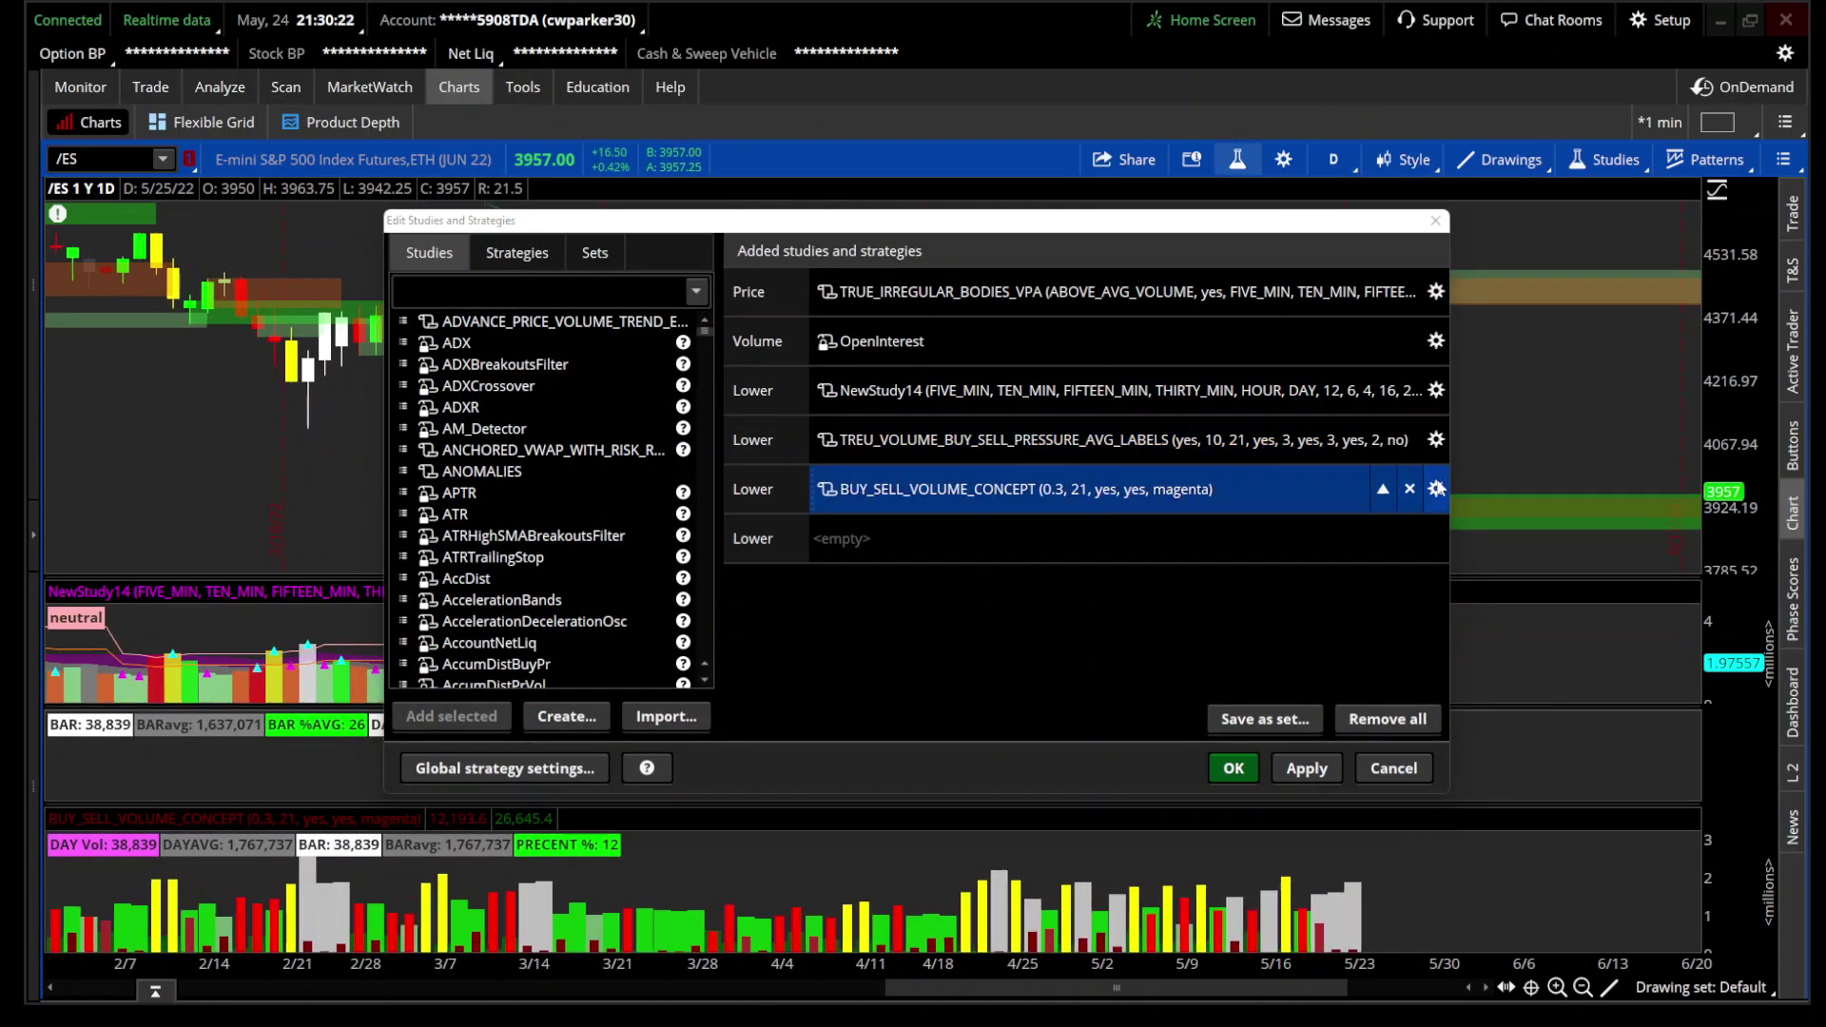
click(1436, 488)
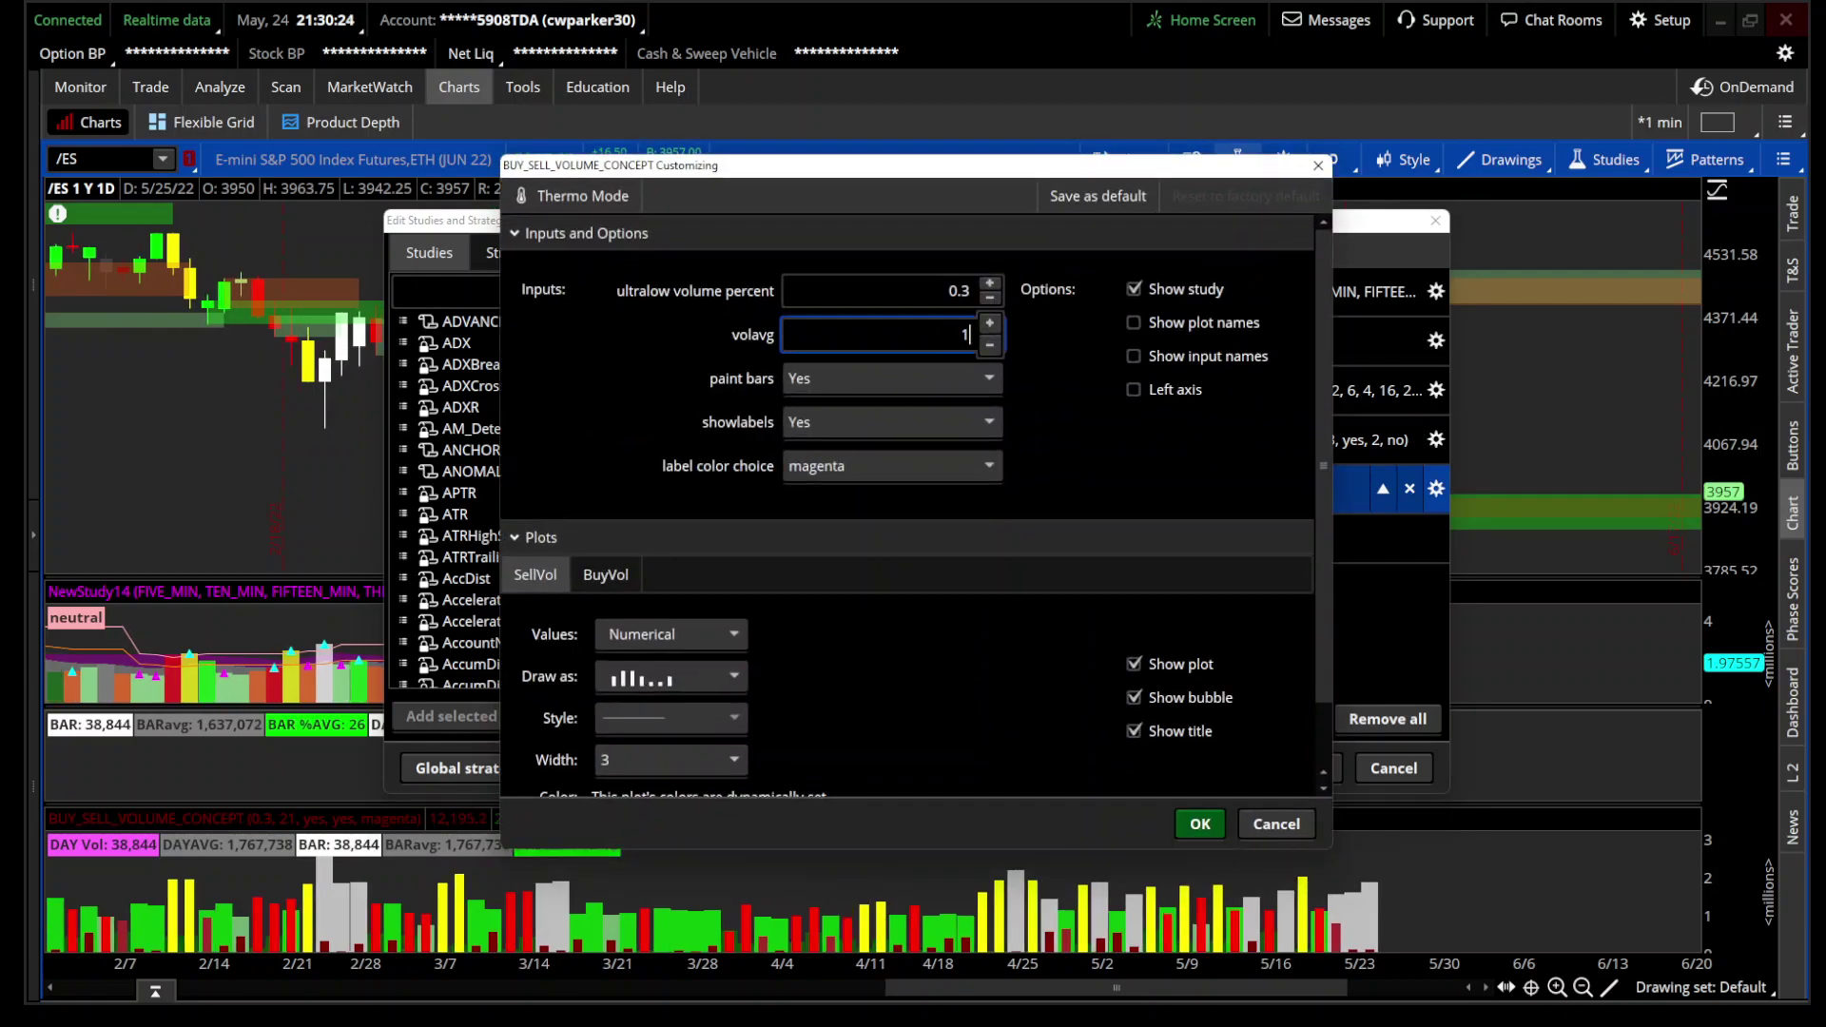
click(1200, 822)
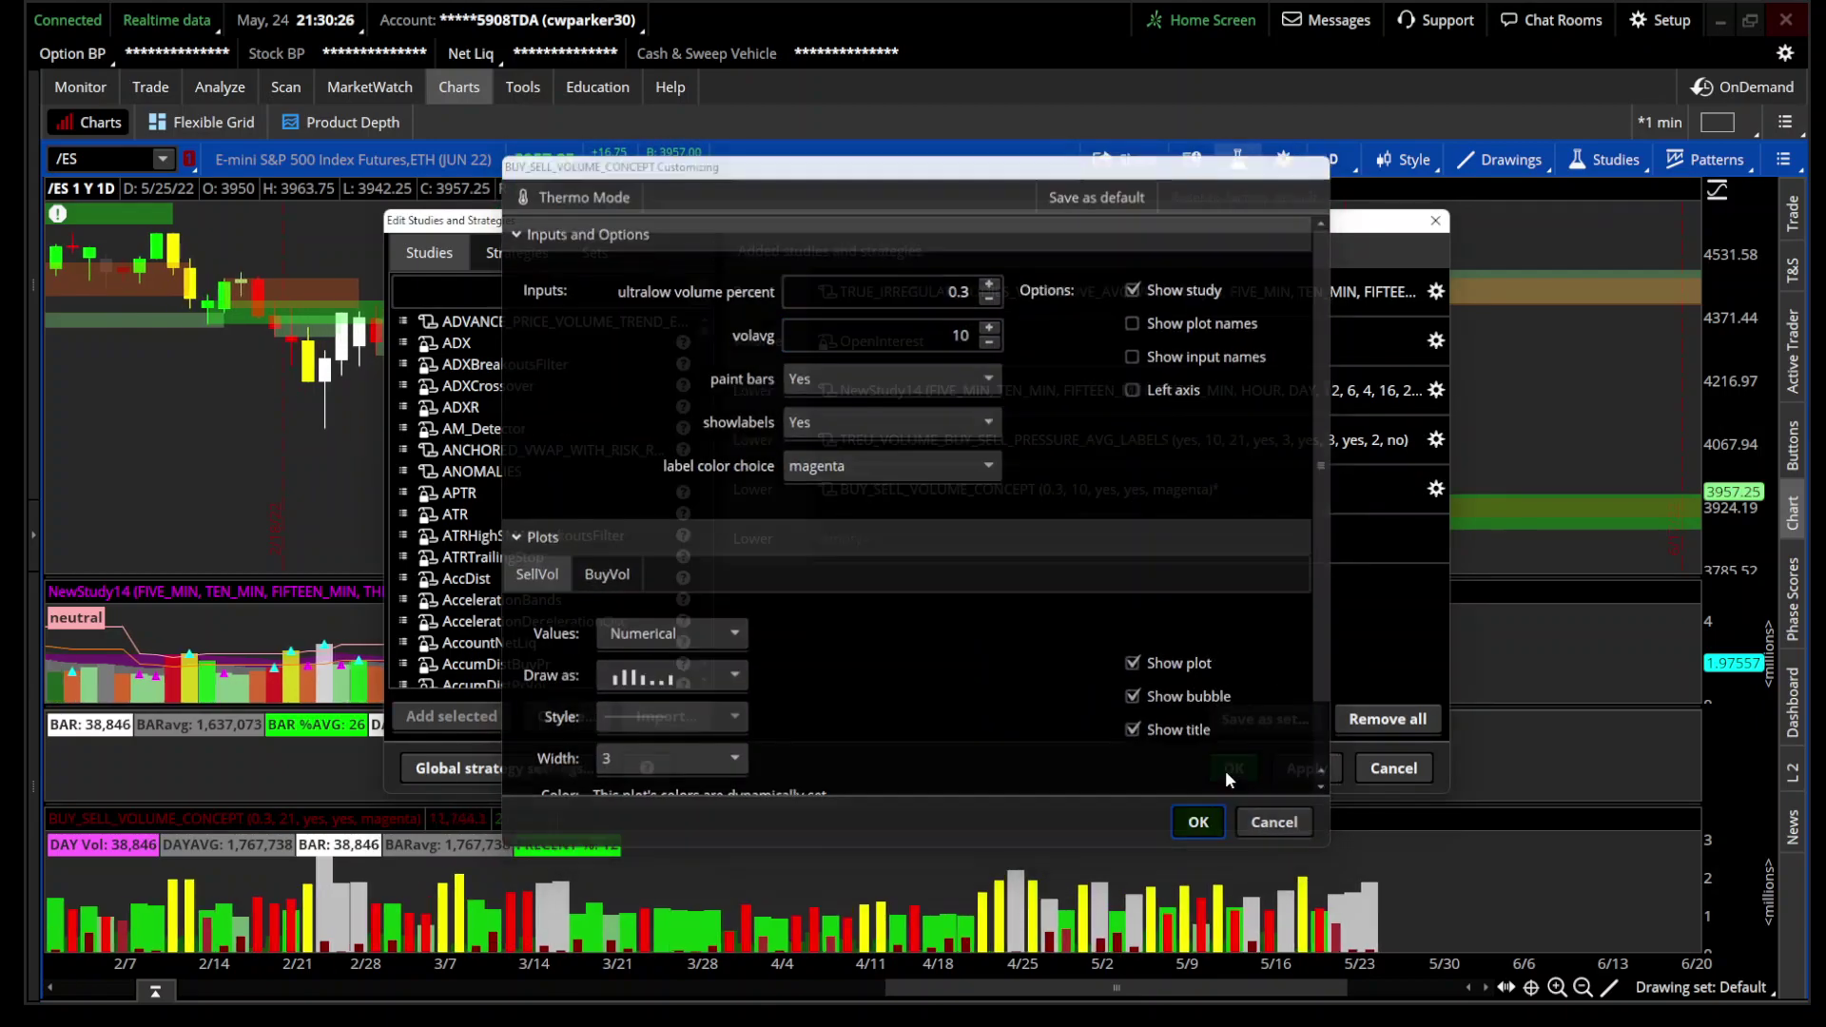
click(1225, 770)
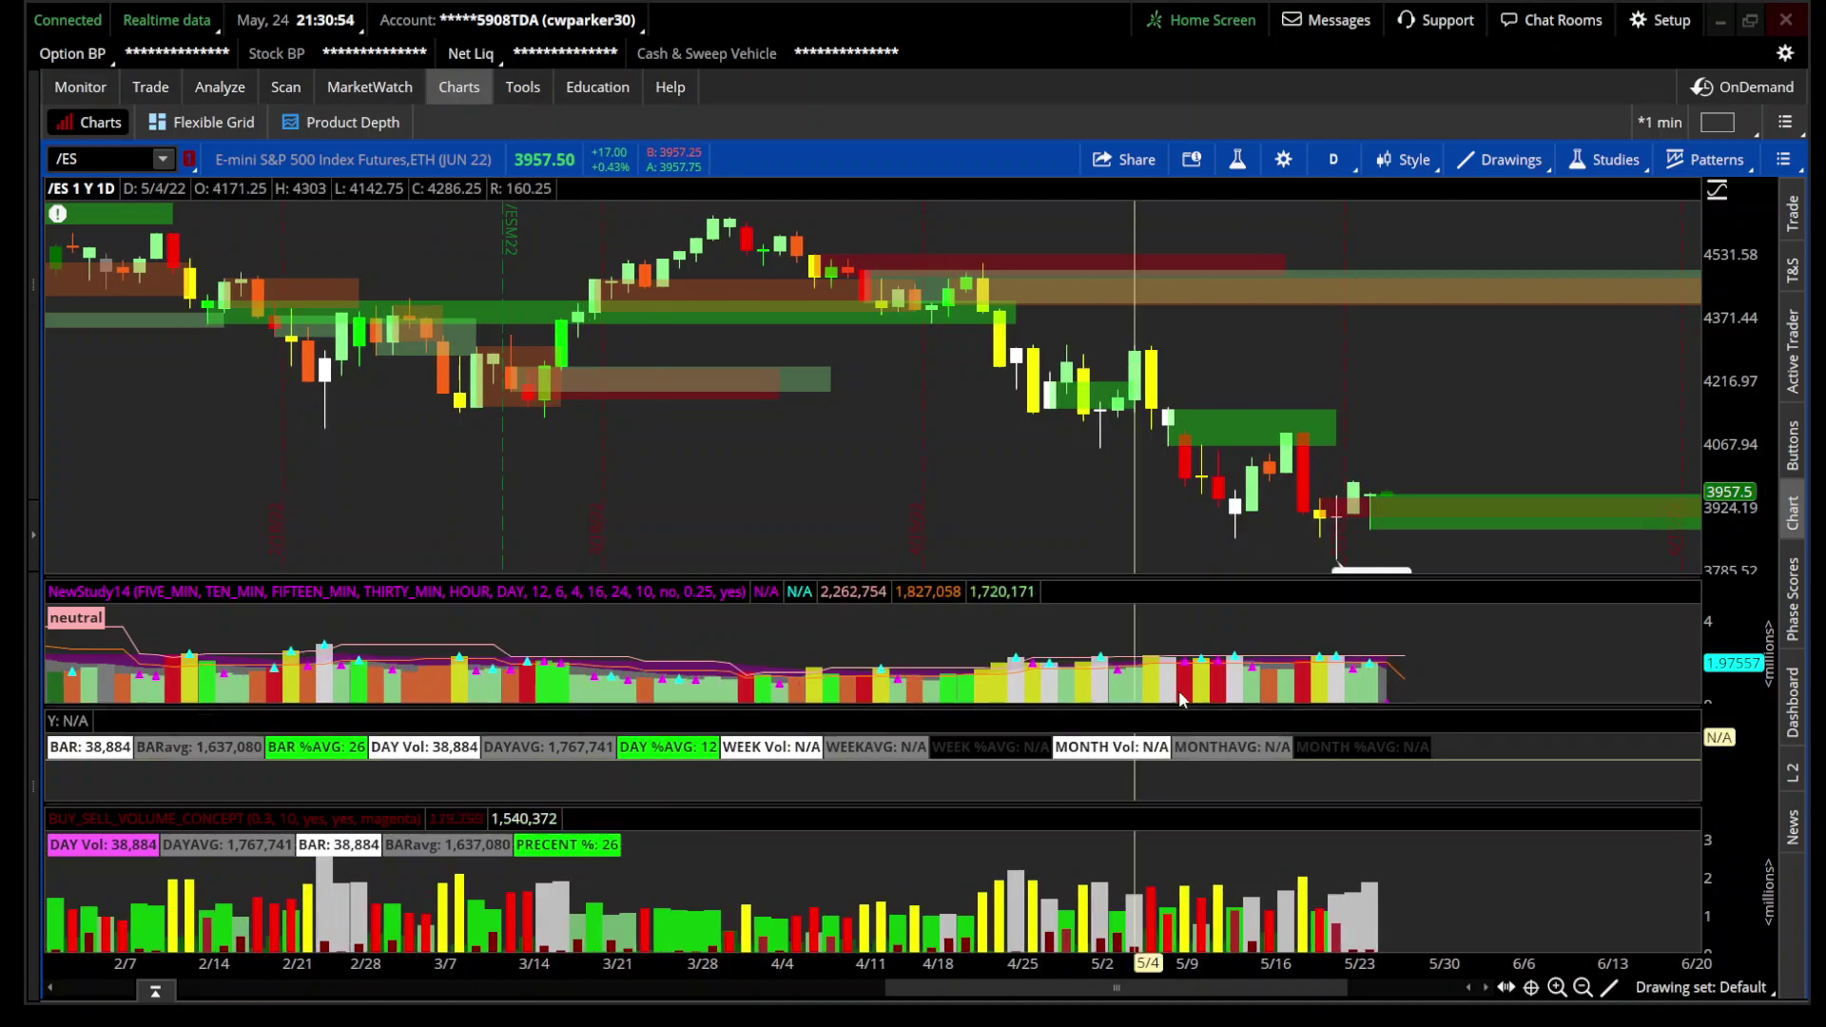
Step: Examine the April and May 2022 daily volume bars on /ES, comparing NewStudy14 with BUY_SELL_VOLUME_CONCEPT
drag(956, 486, 1702, 514)
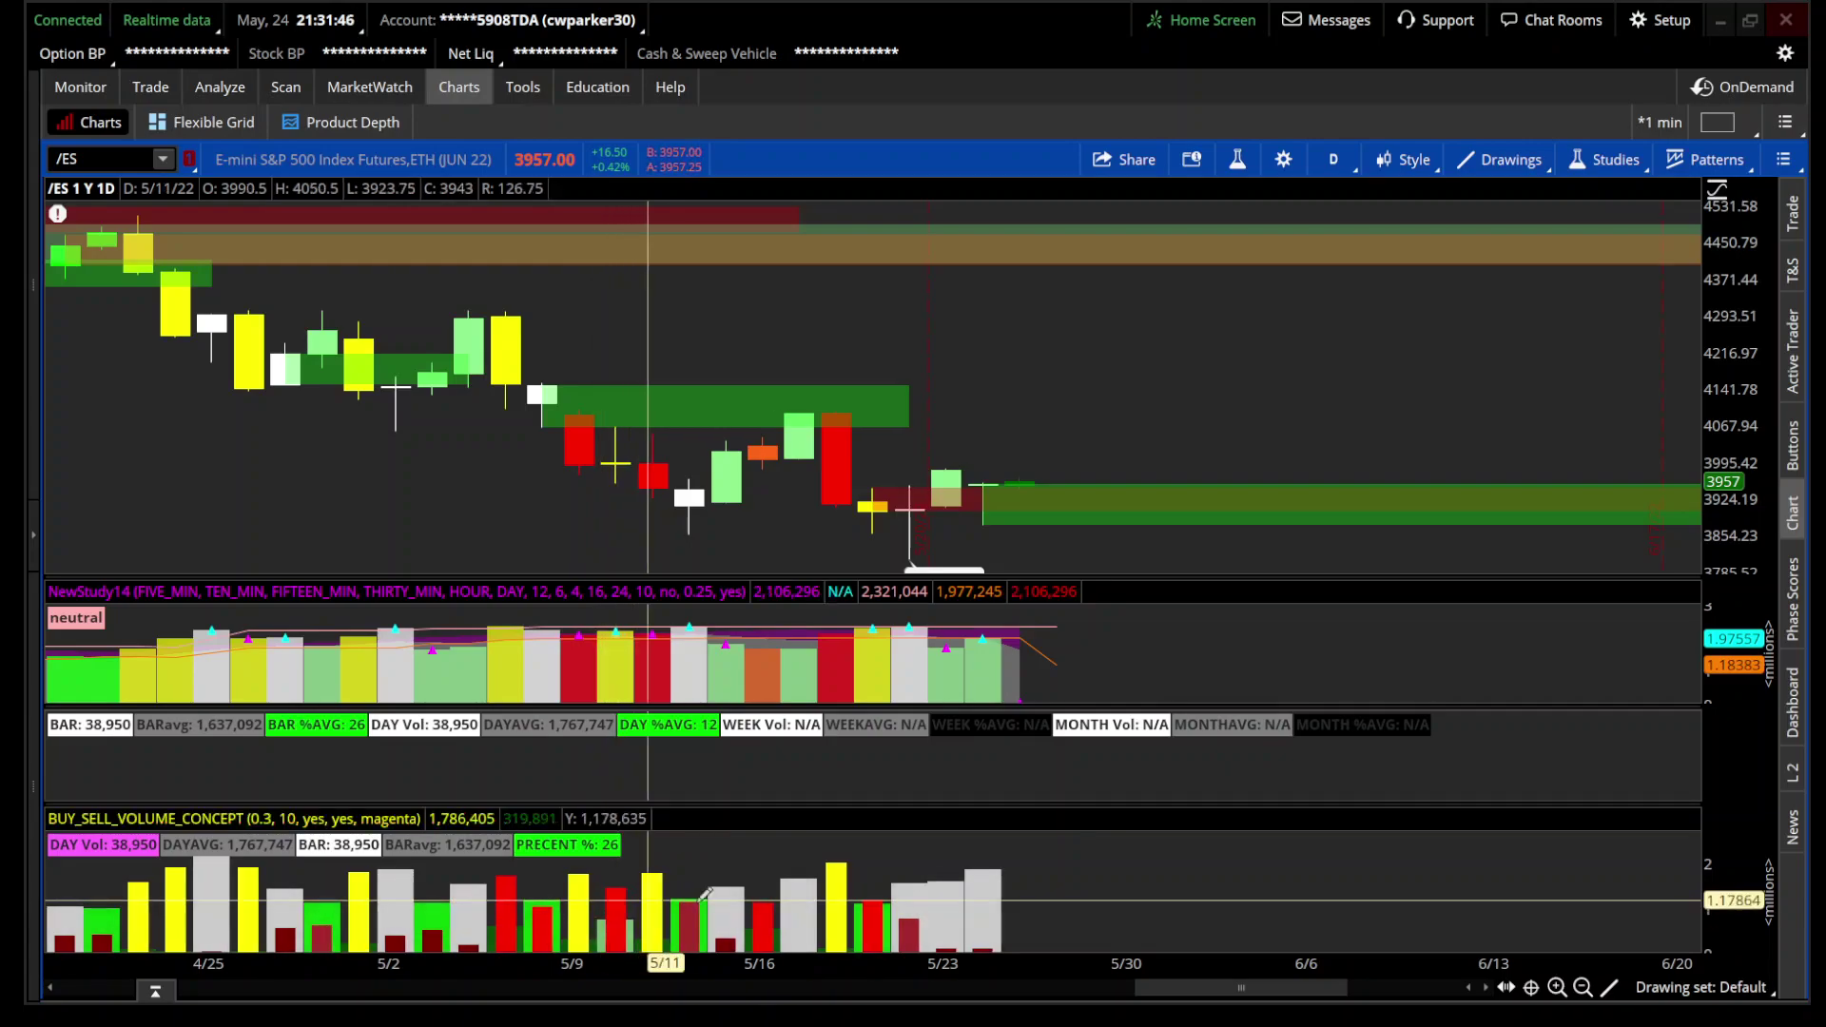
click(1583, 987)
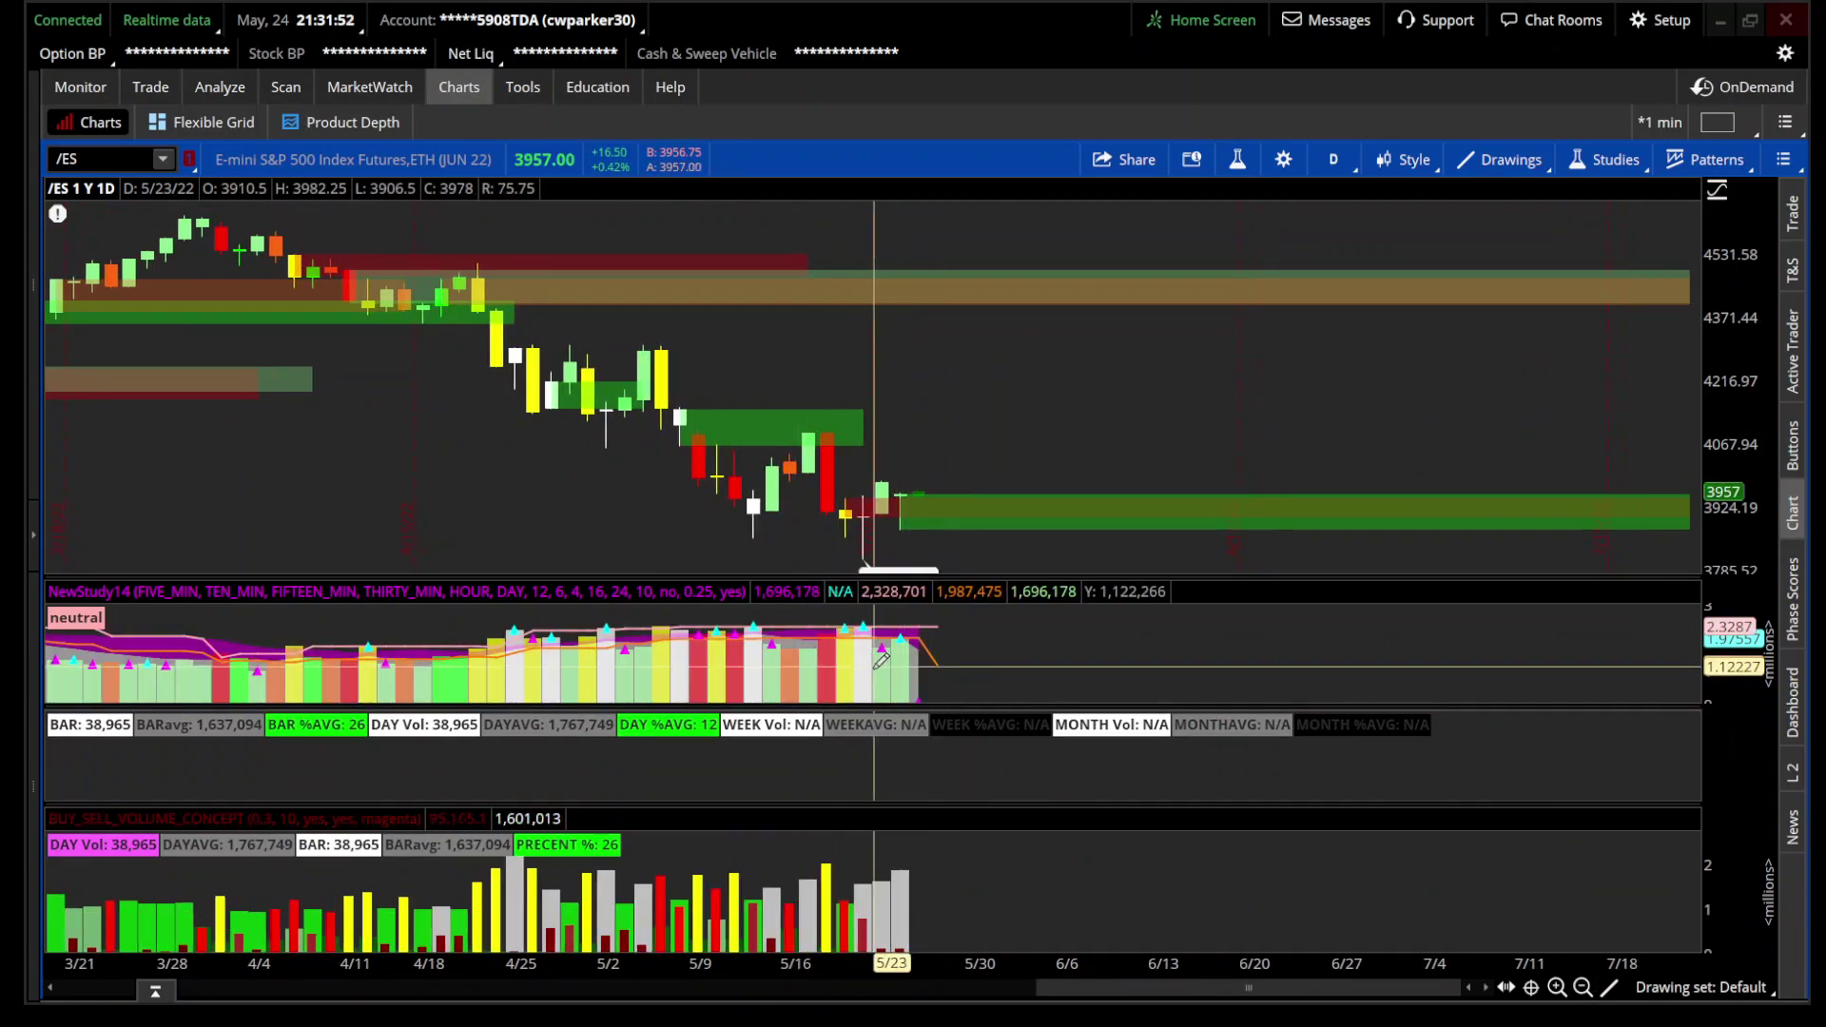
scroll(1137, 647, up, 3)
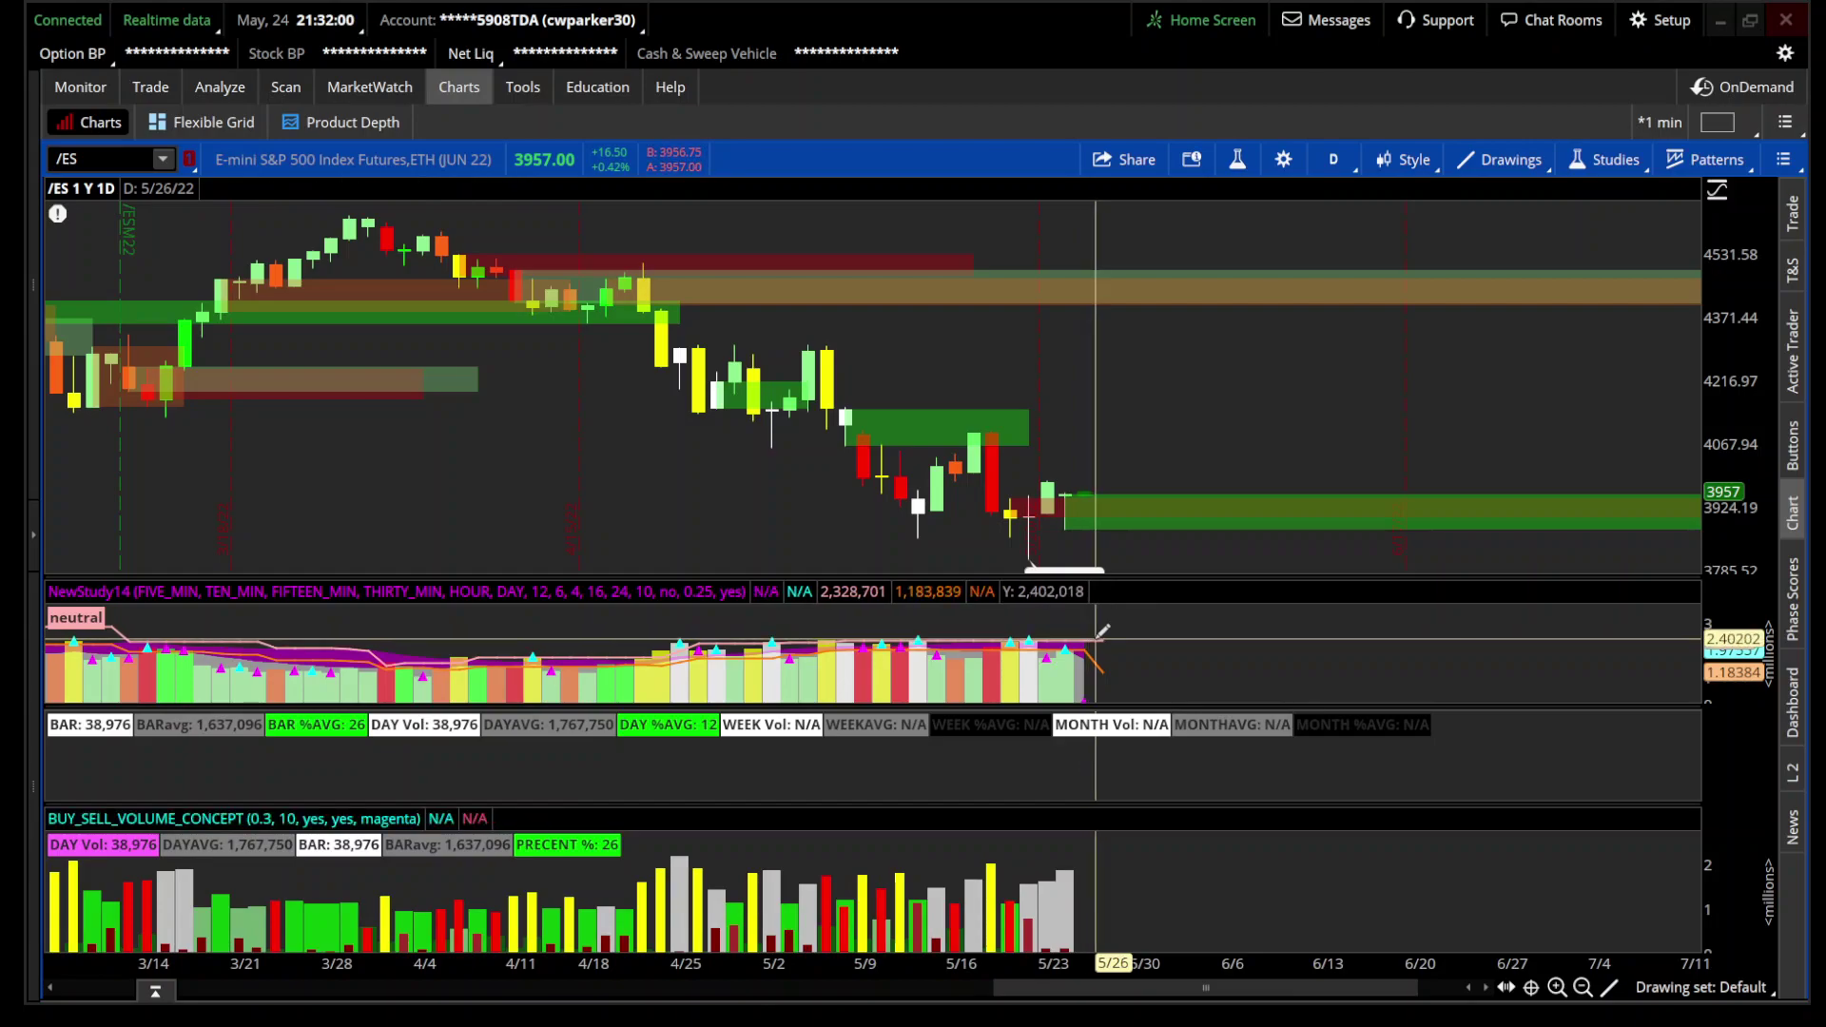
drag(632, 480, 1355, 421)
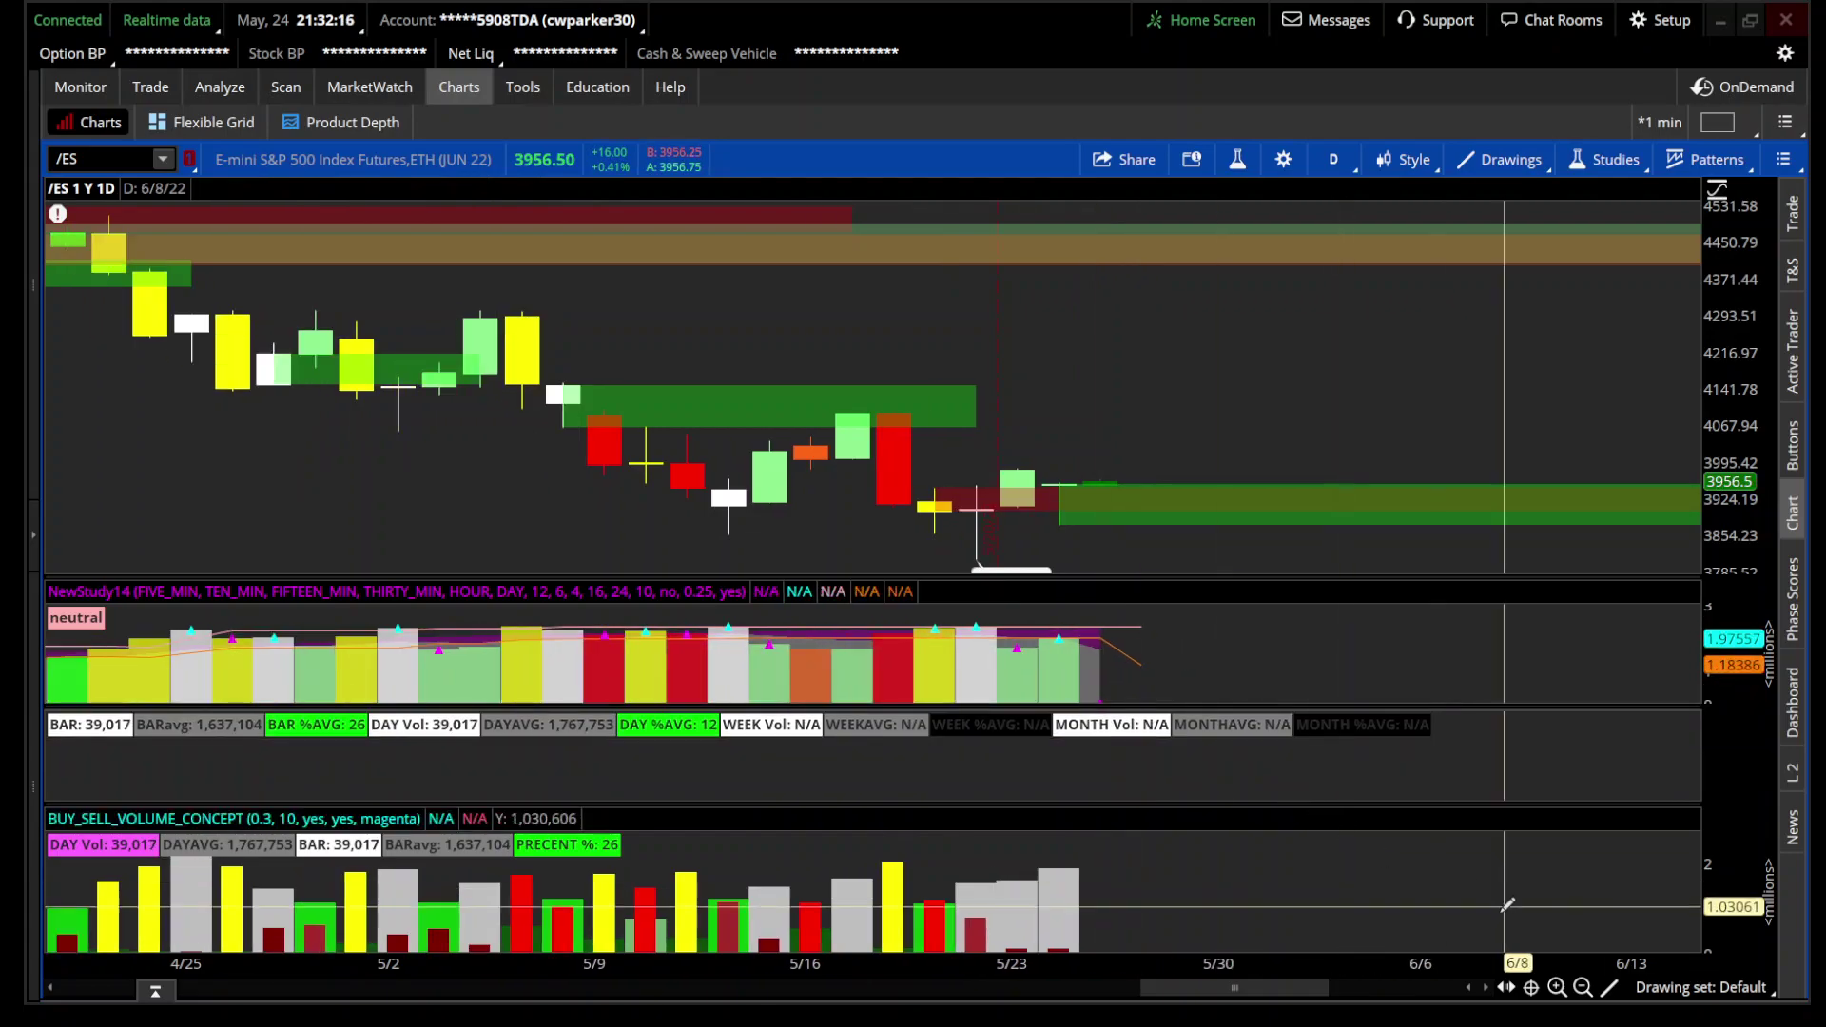
click(1583, 988)
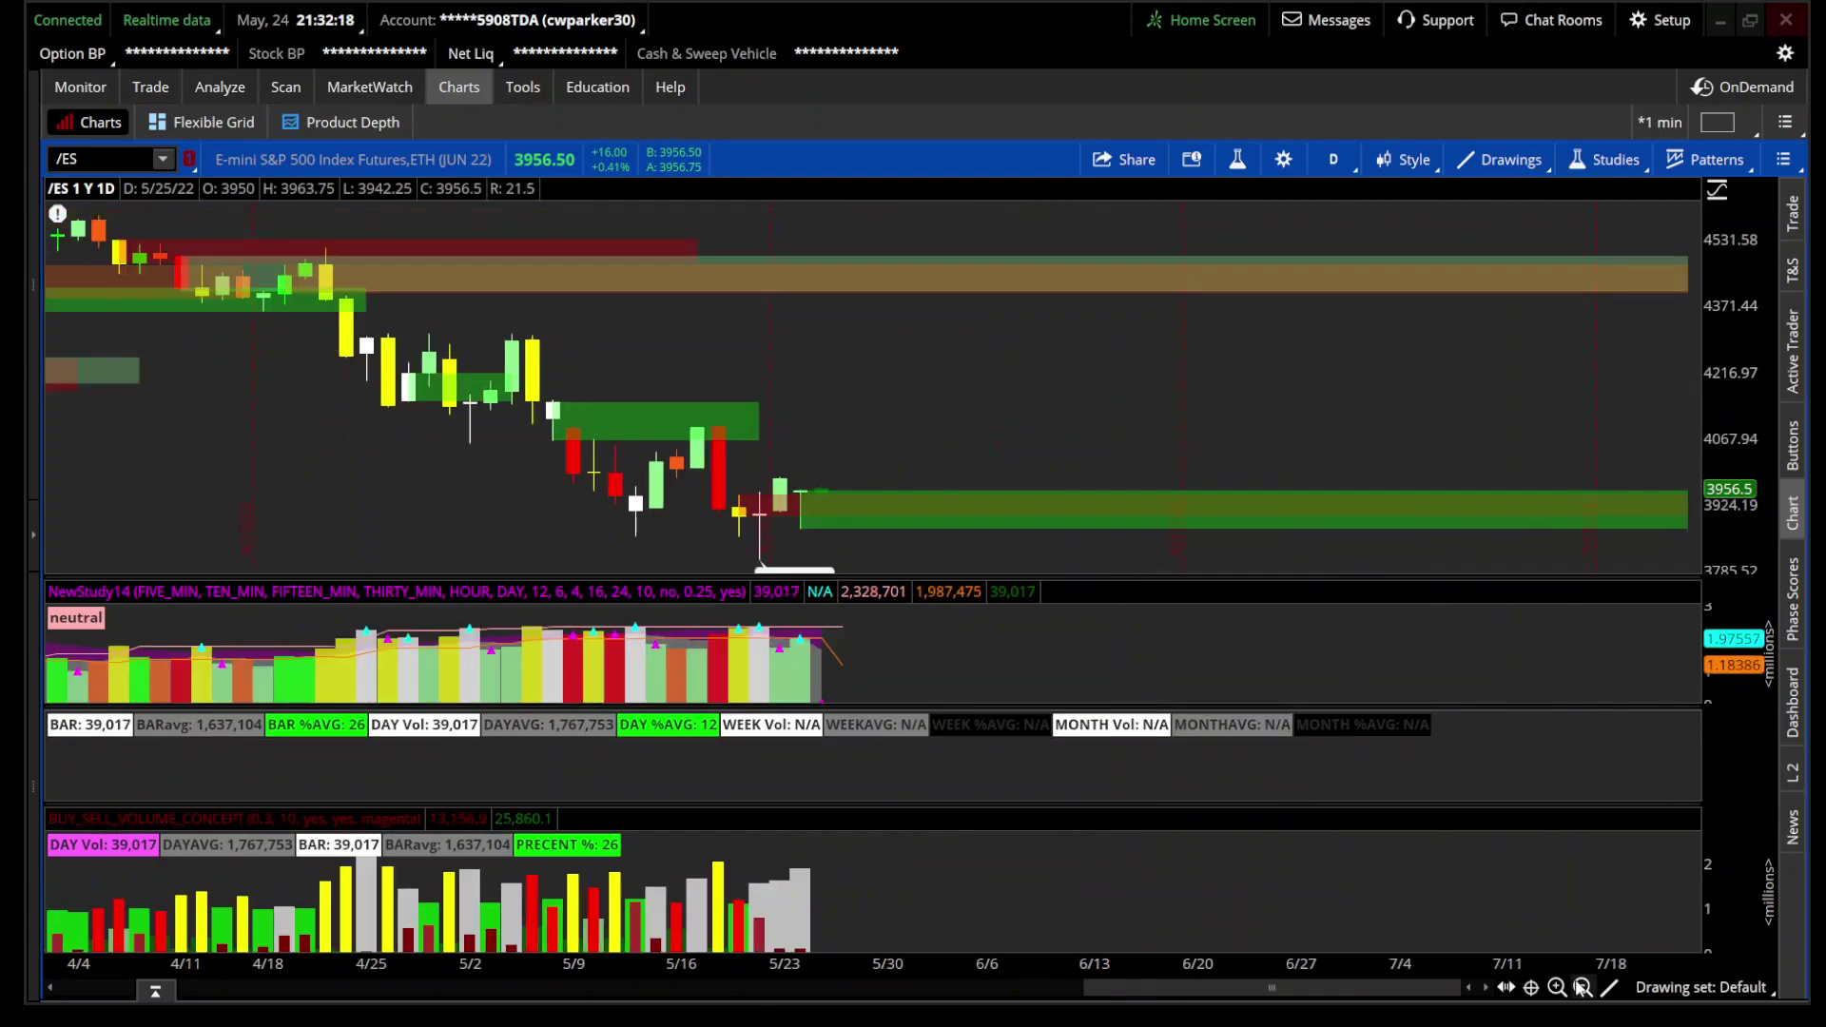
scroll(1501, 915, up, 3)
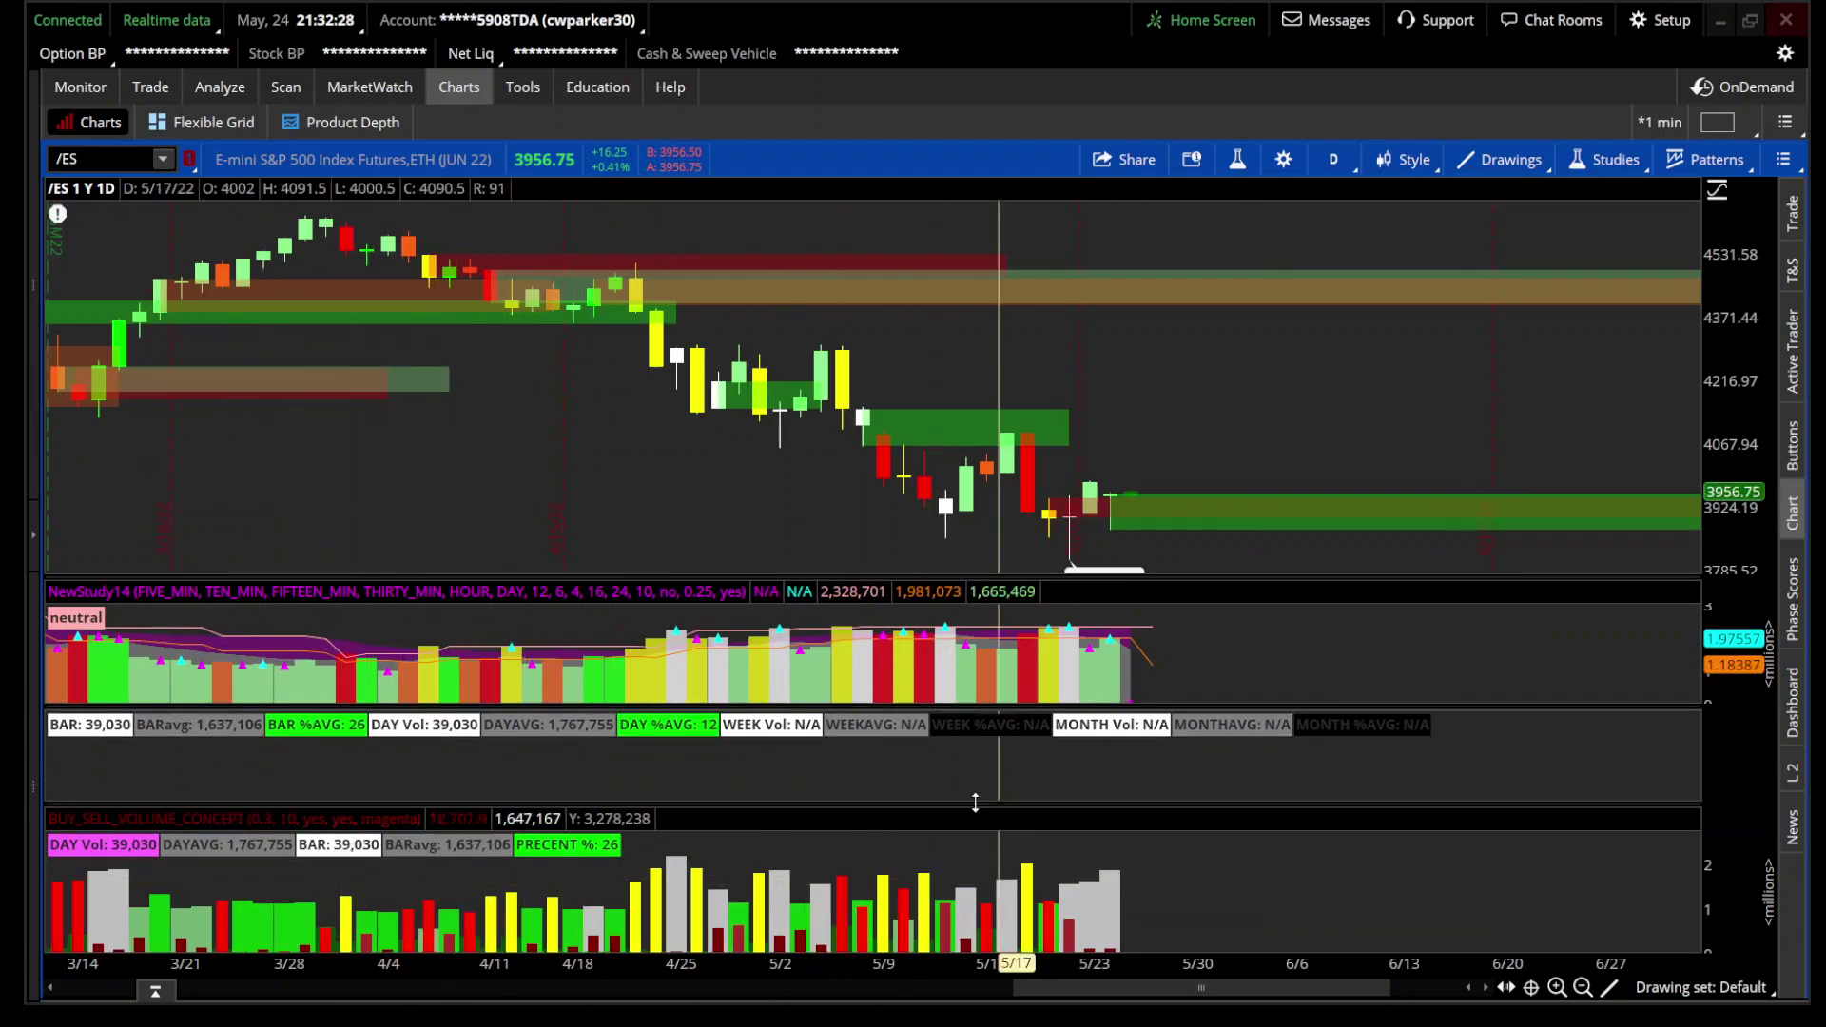
Step: Switch the chart symbol to SPY and focus on the May 2022 daily candles
click(77, 158)
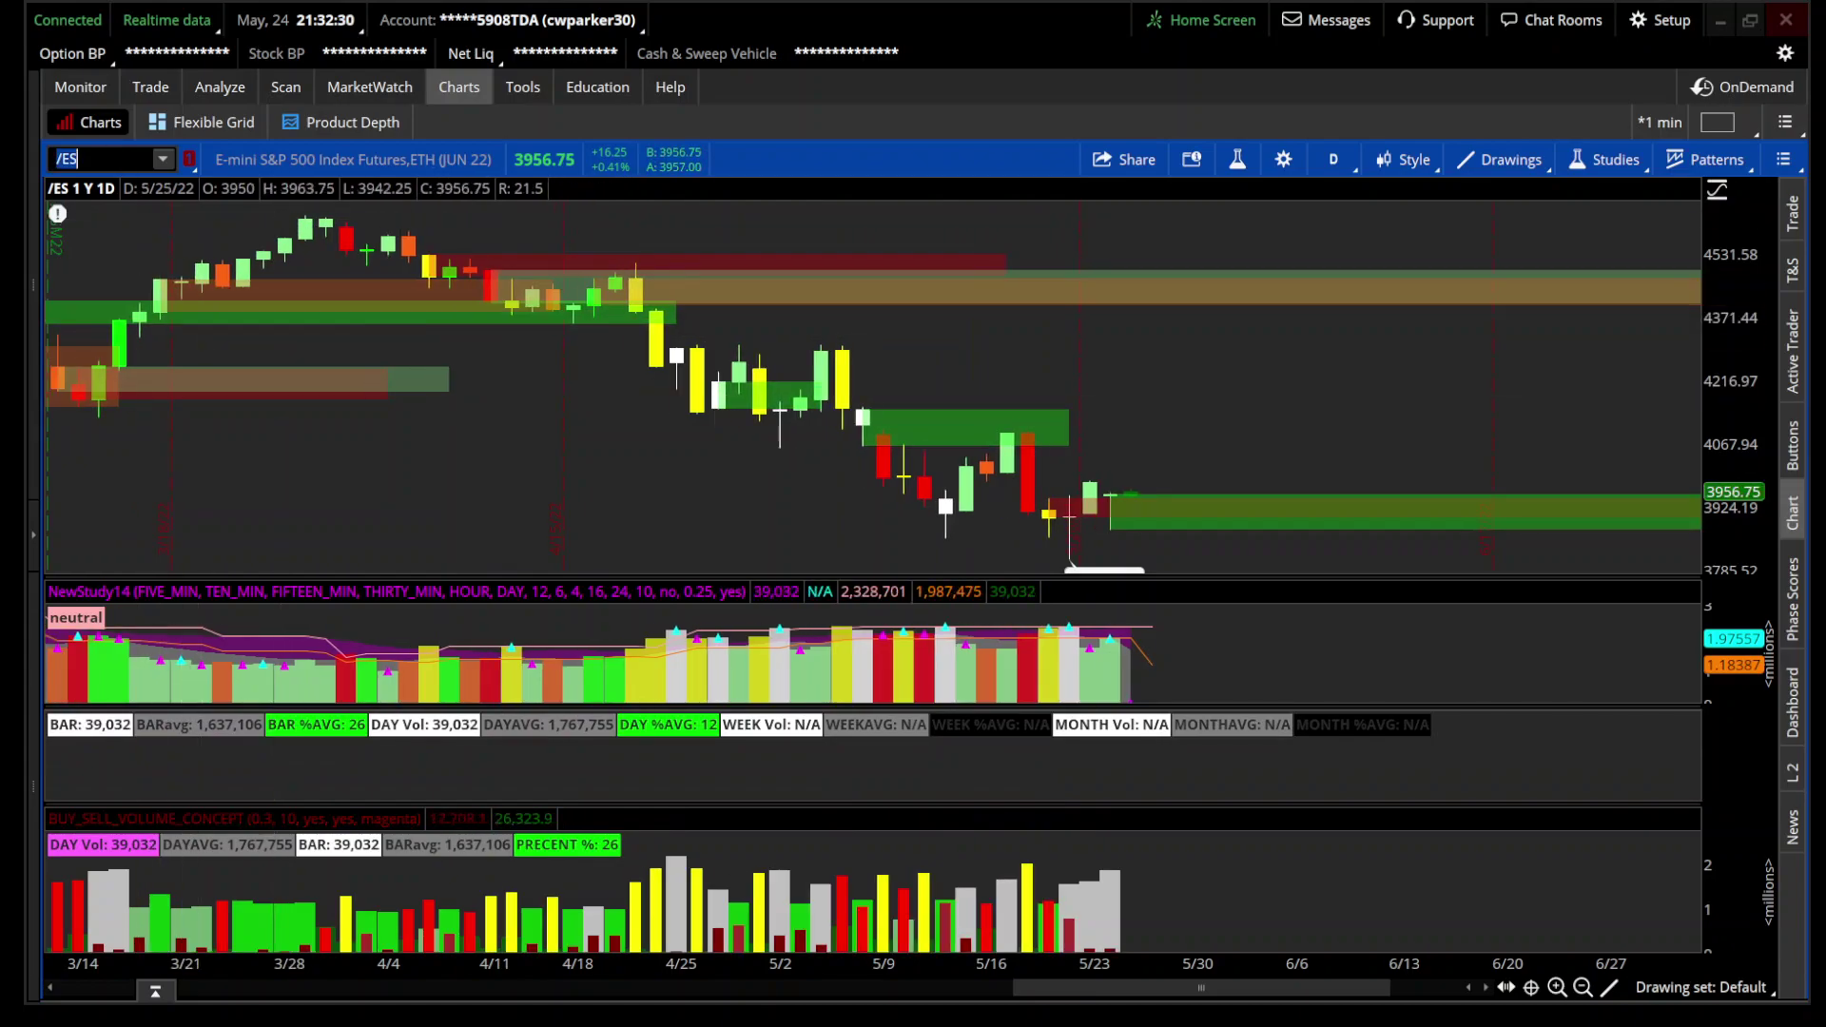
text(SPY)
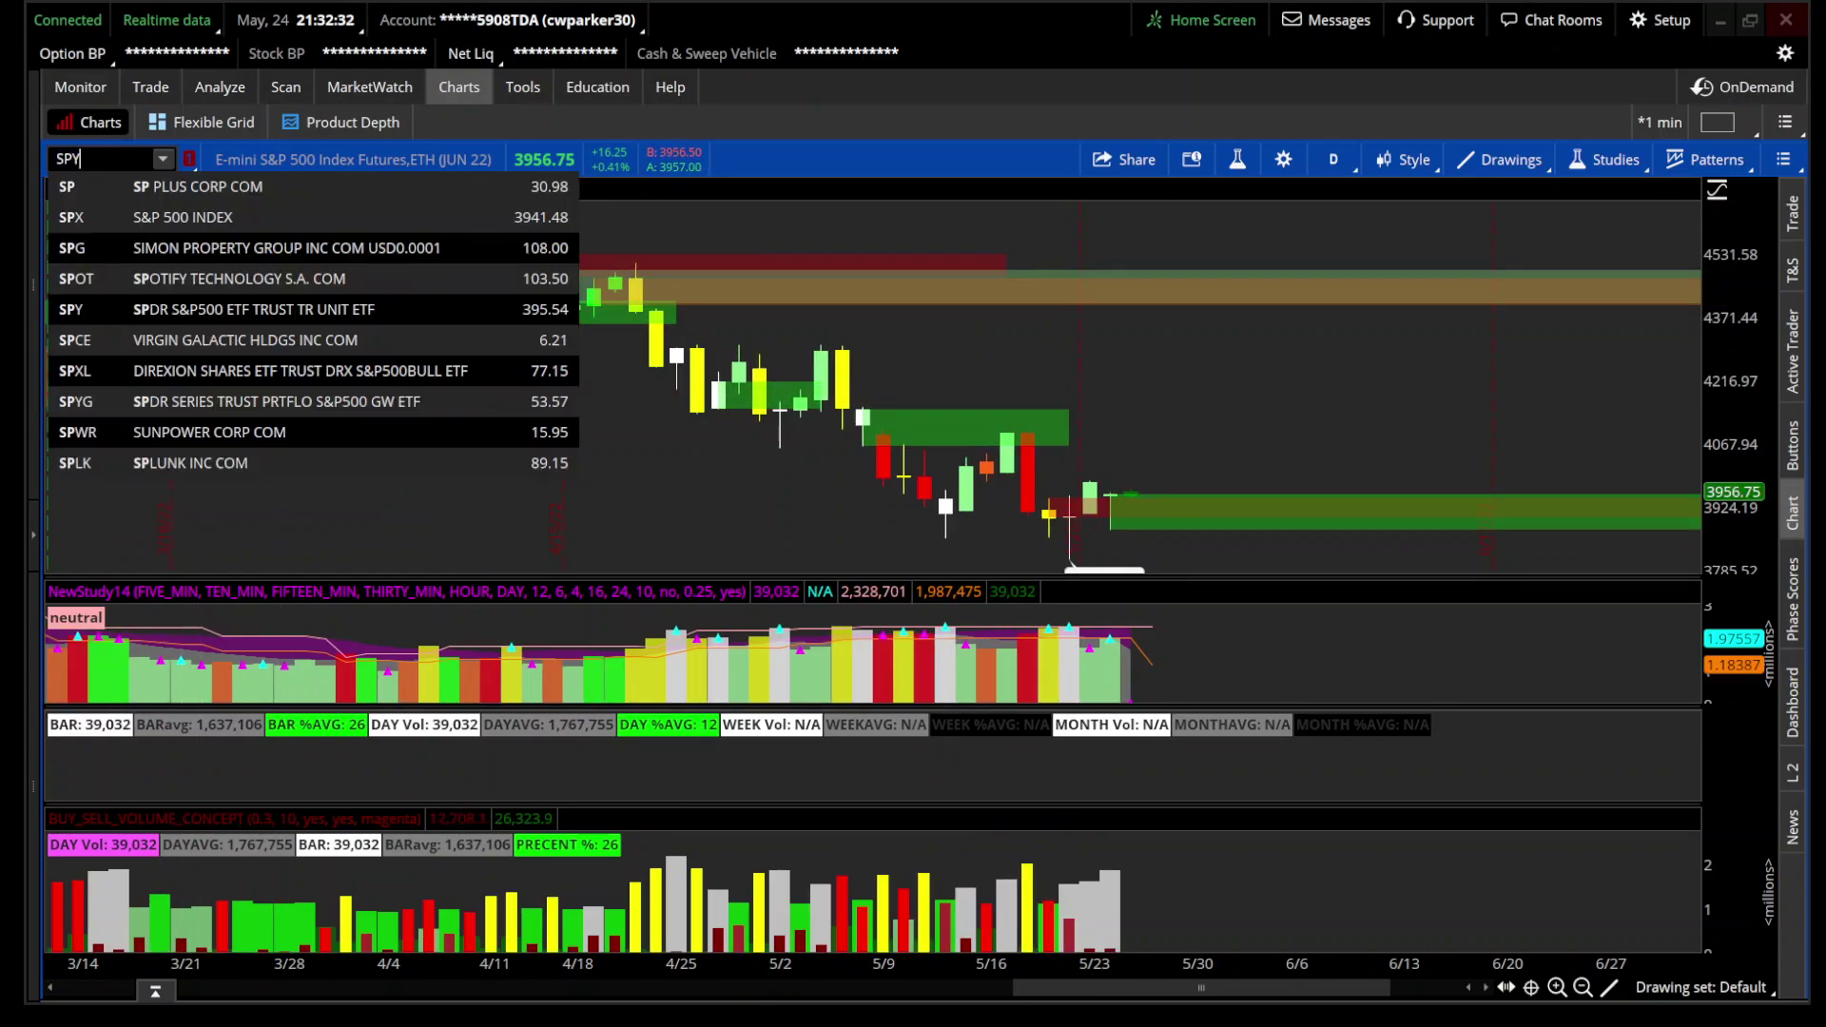
key(Return)
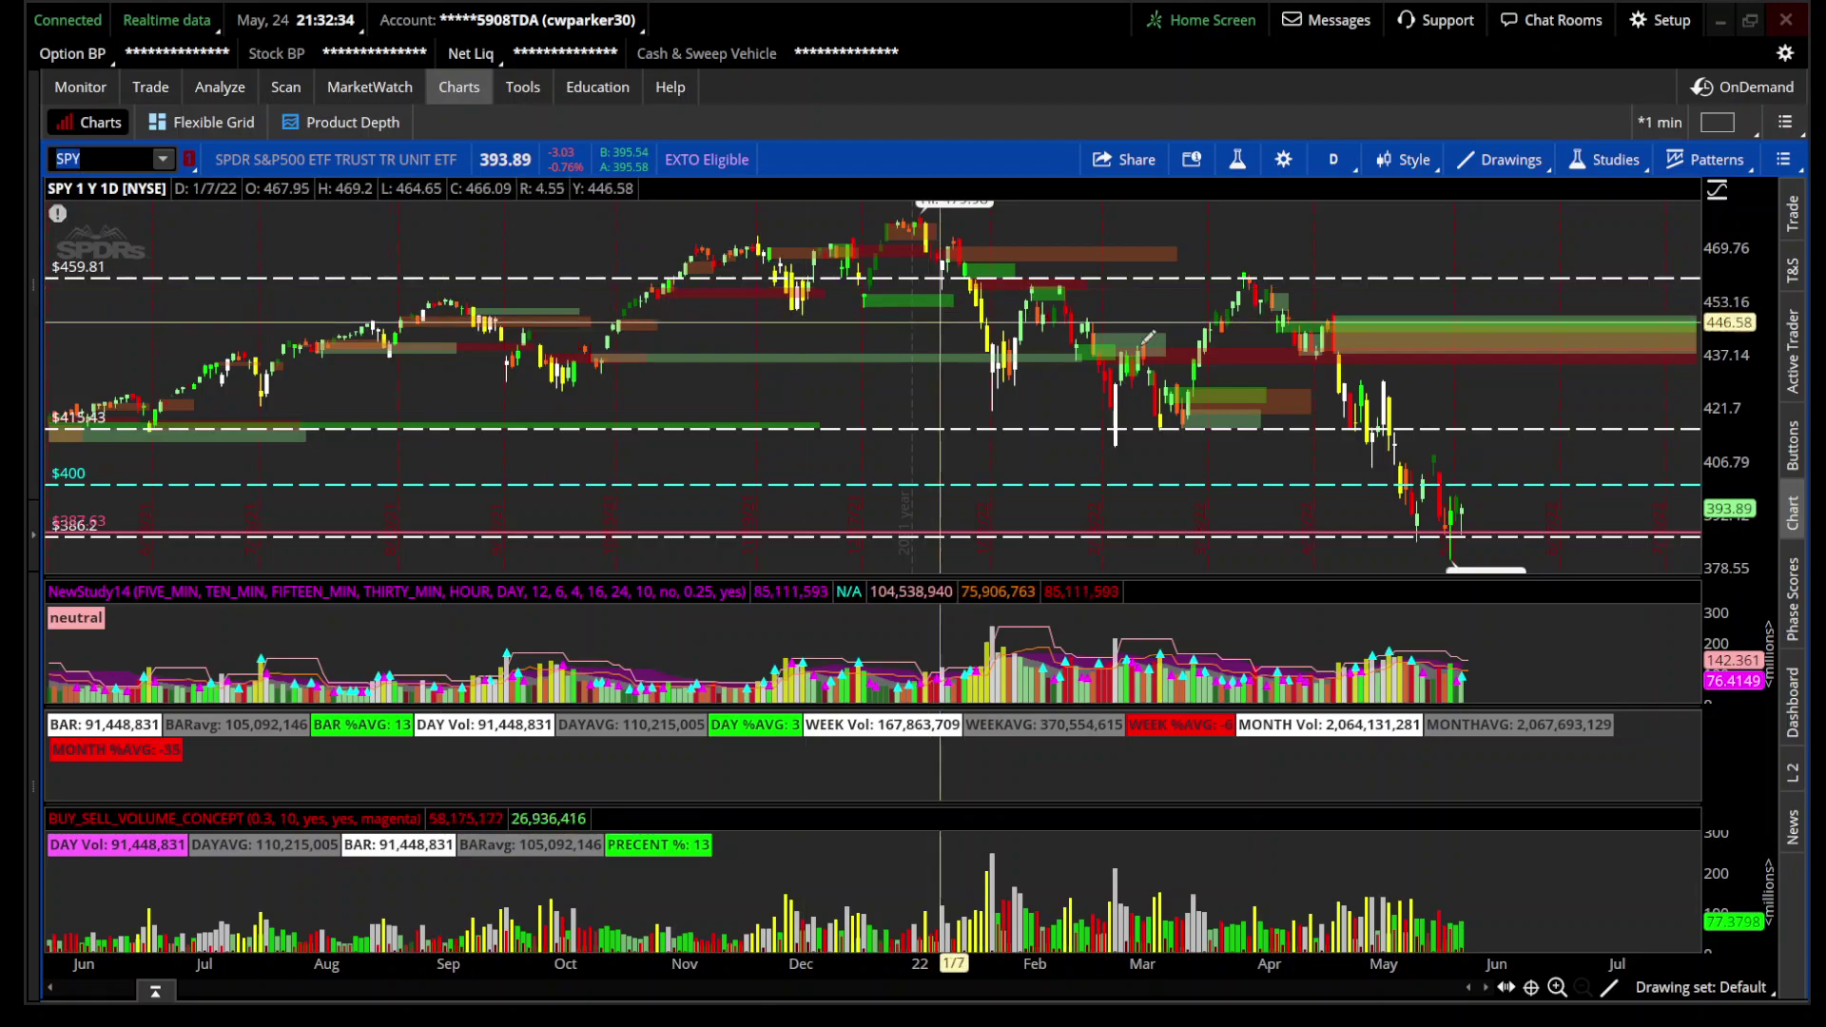
drag(1142, 381, 1693, 380)
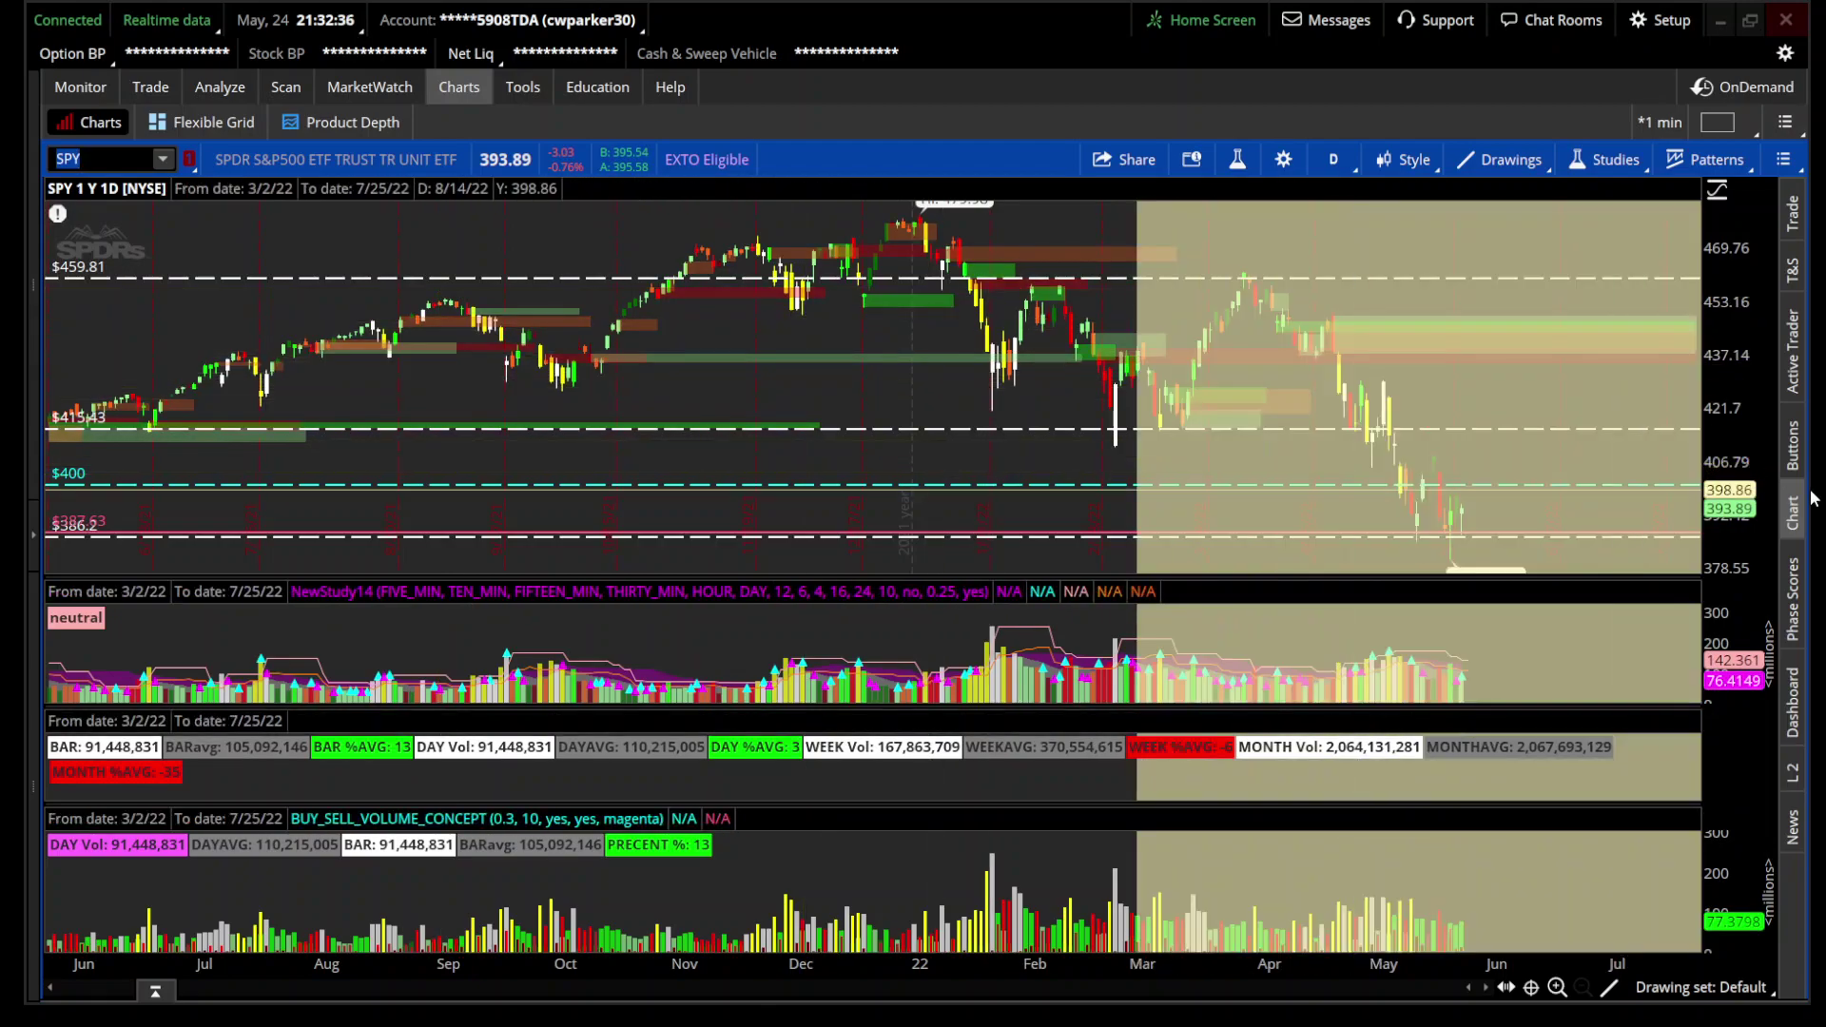
drag(656, 419, 1541, 457)
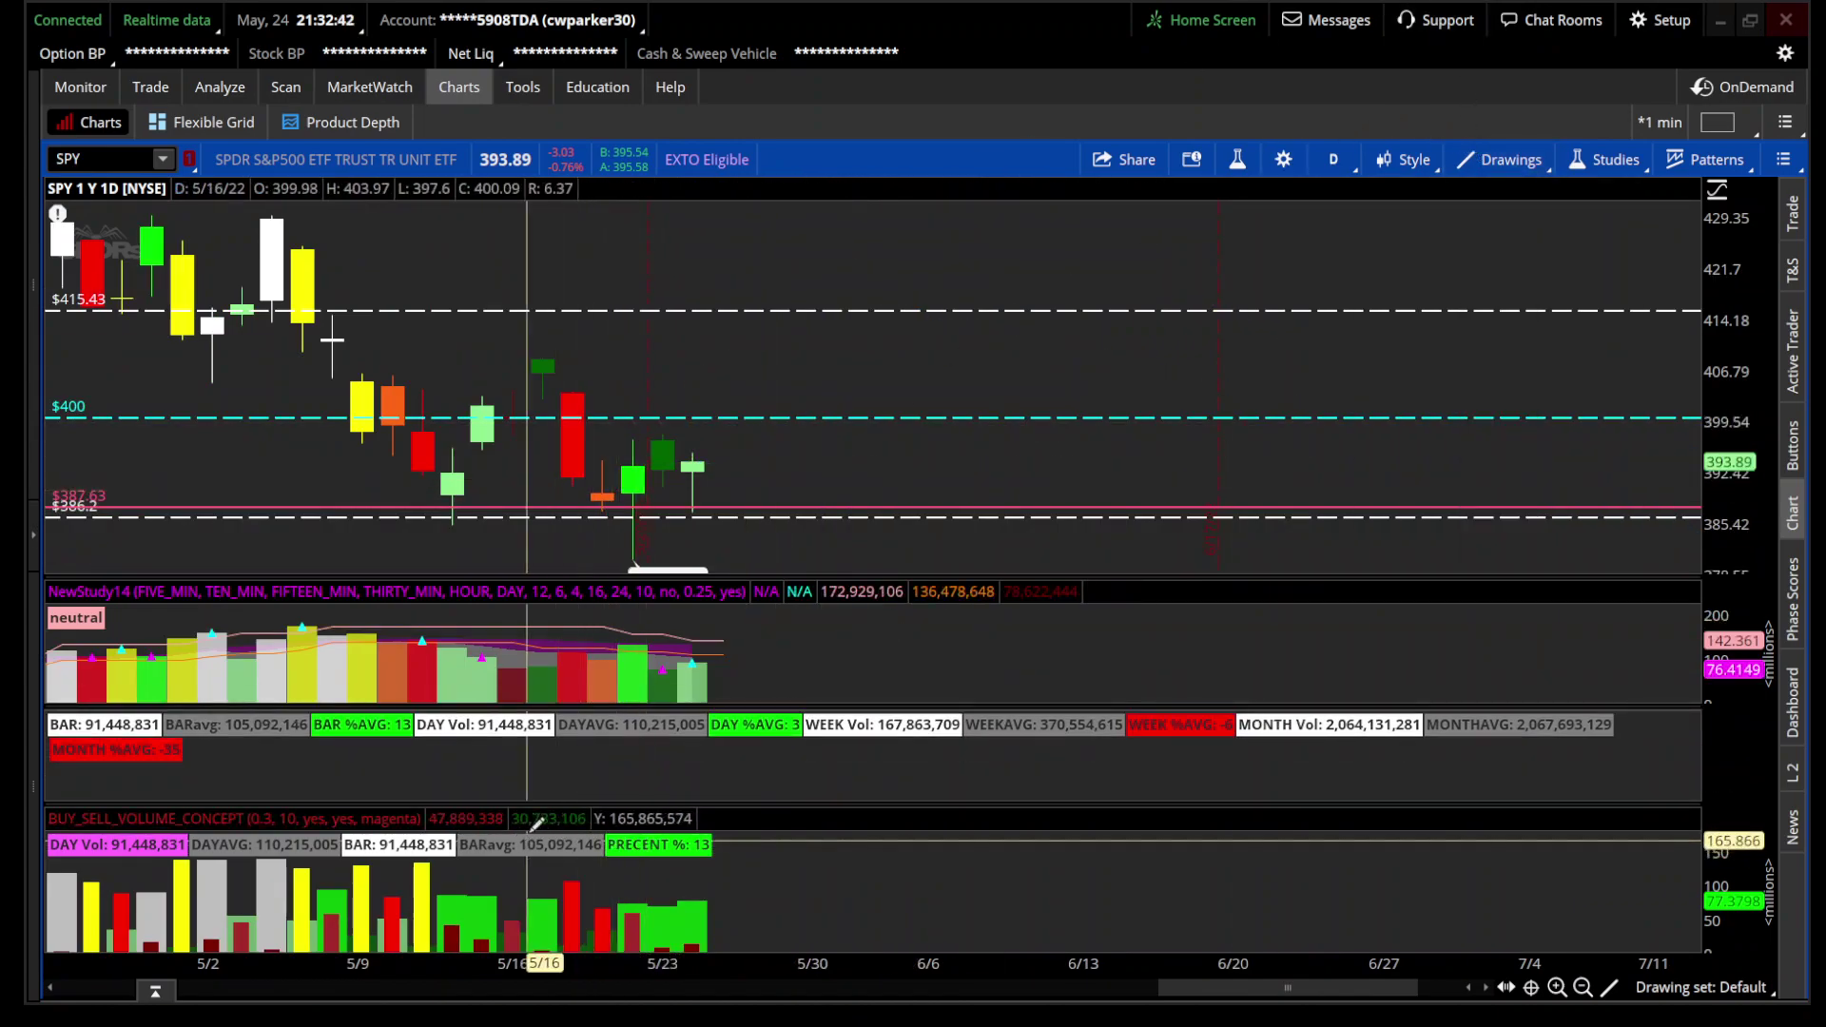
Step: Resize the SPY chart panes, enlarging the price pane and shrinking NewStudy14 while keeping the BUY_SELL_VOLUME_CONCEPT bars readable
drag(562, 727, 575, 859)
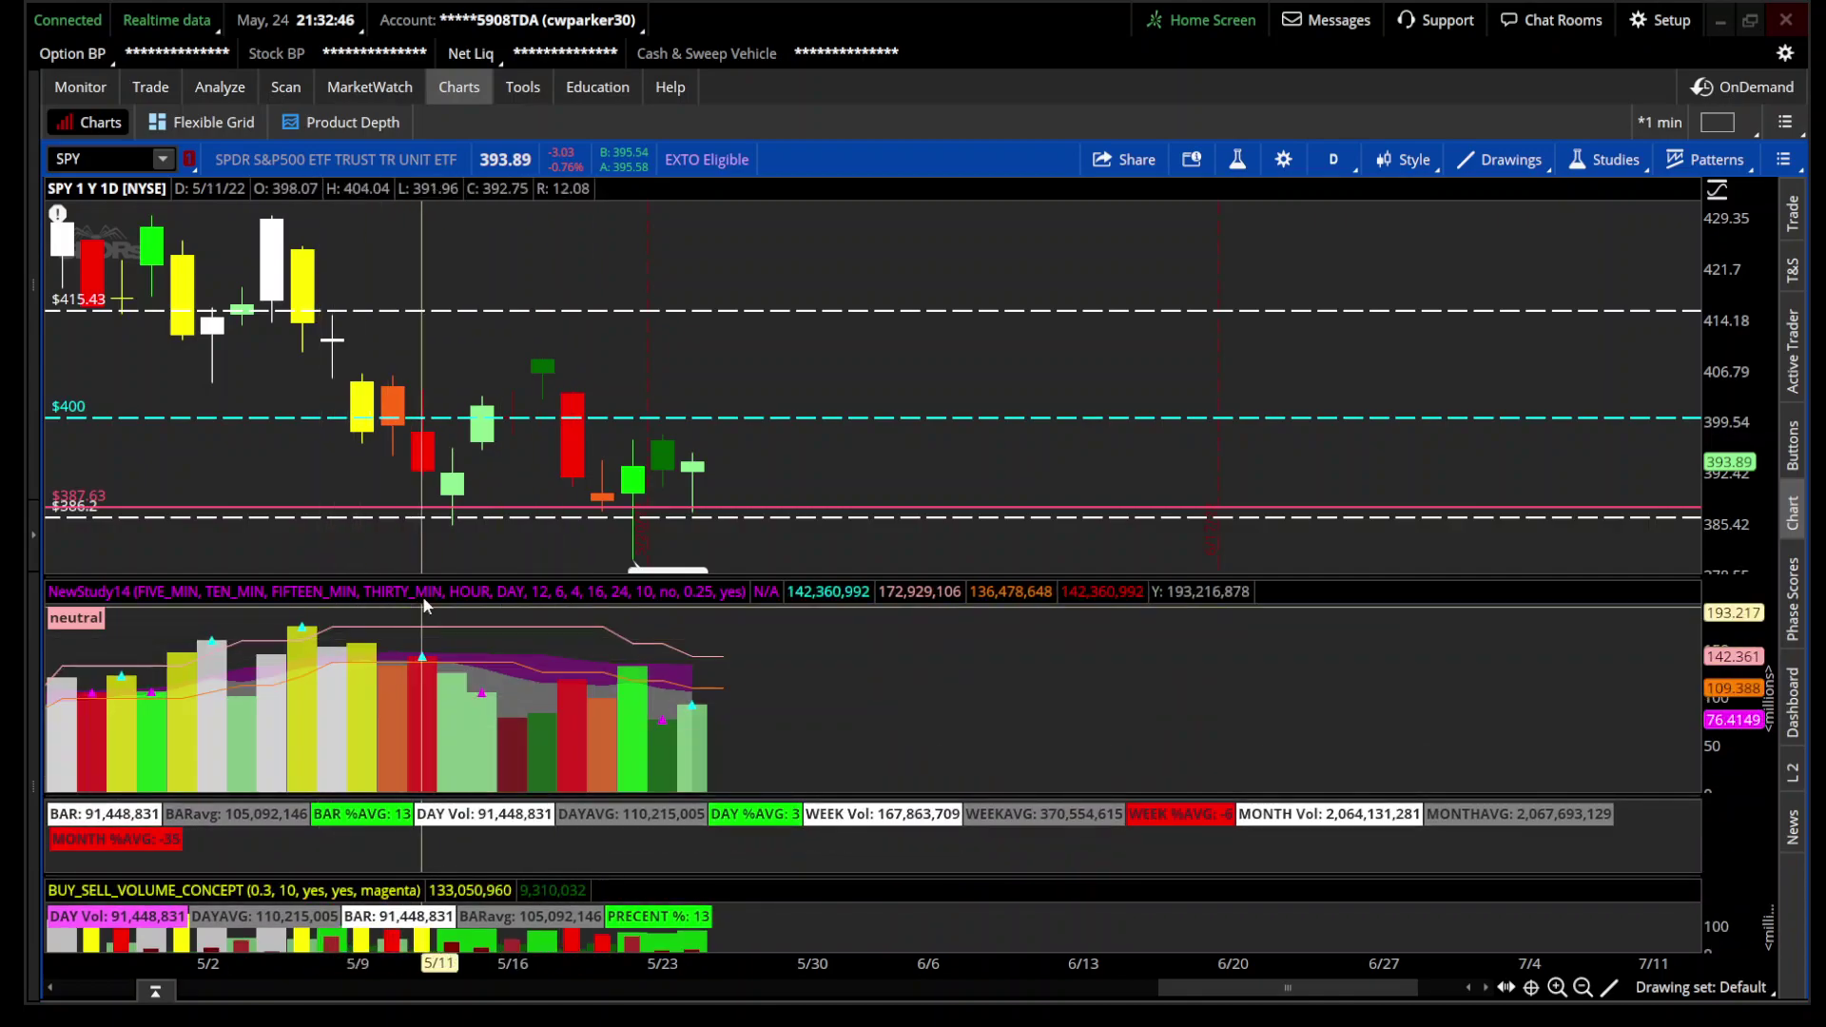
drag(434, 589, 435, 644)
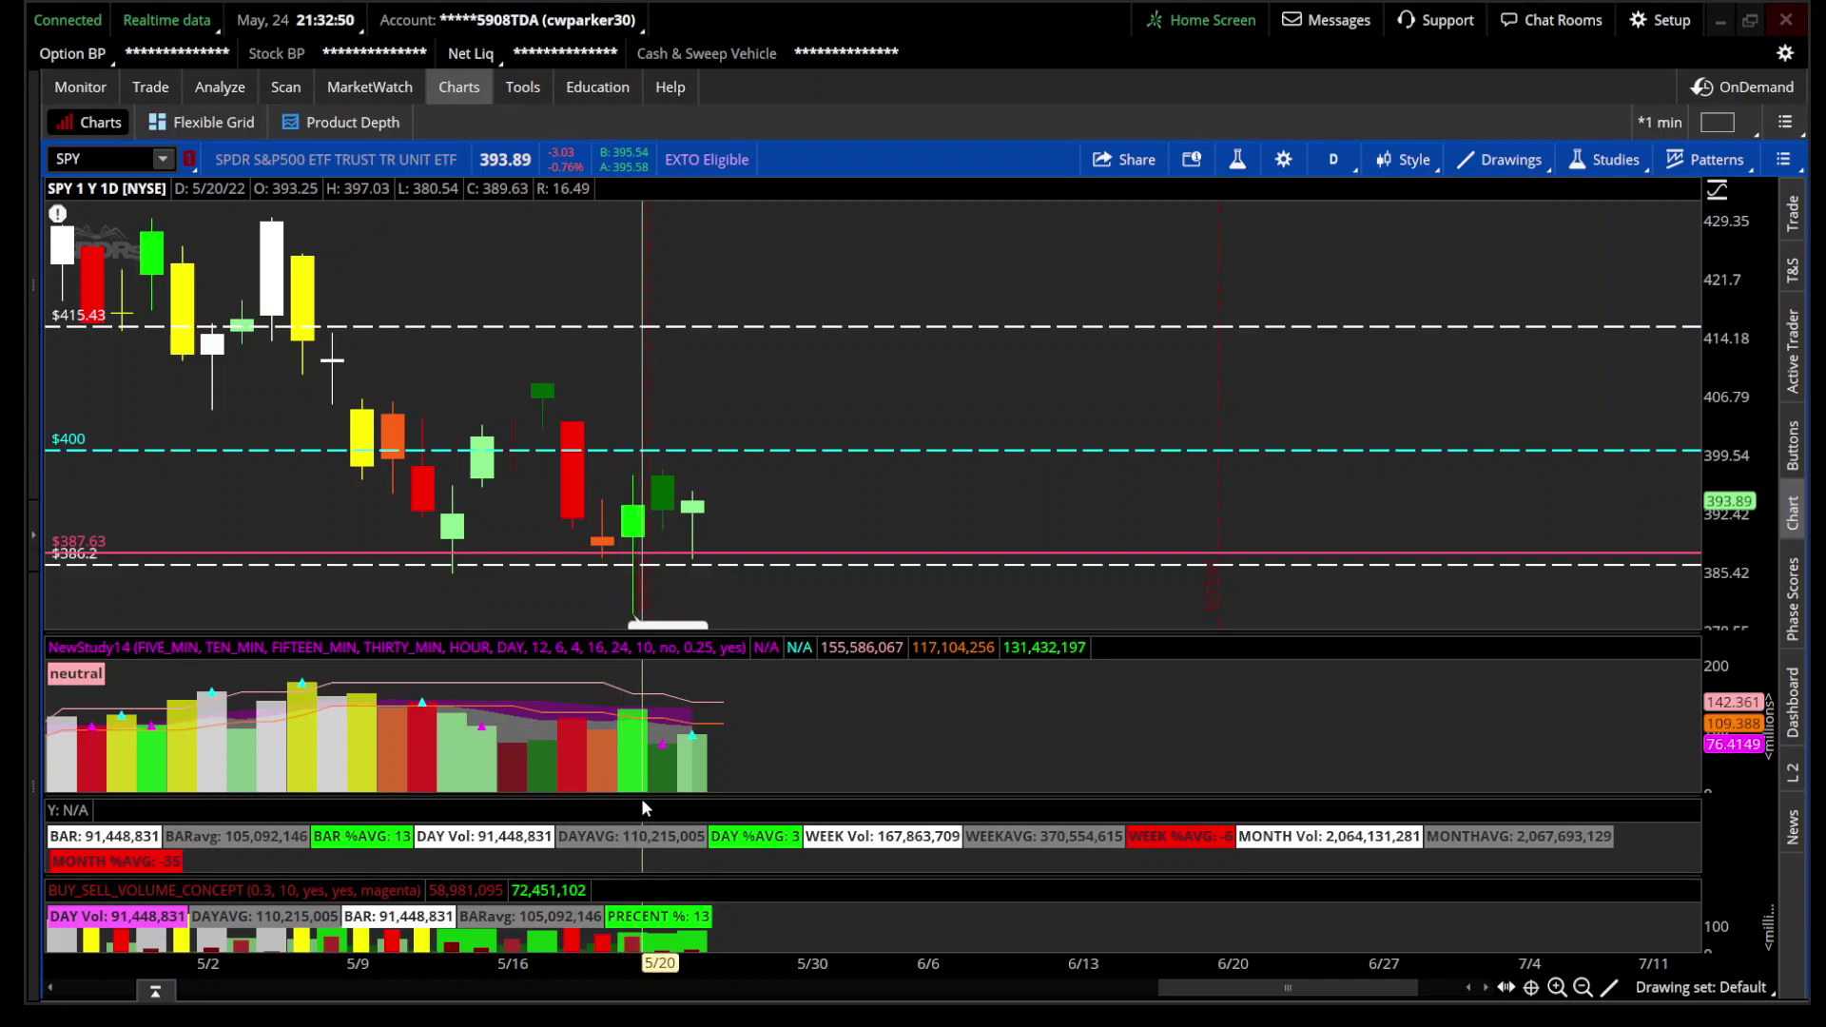
drag(642, 799, 653, 752)
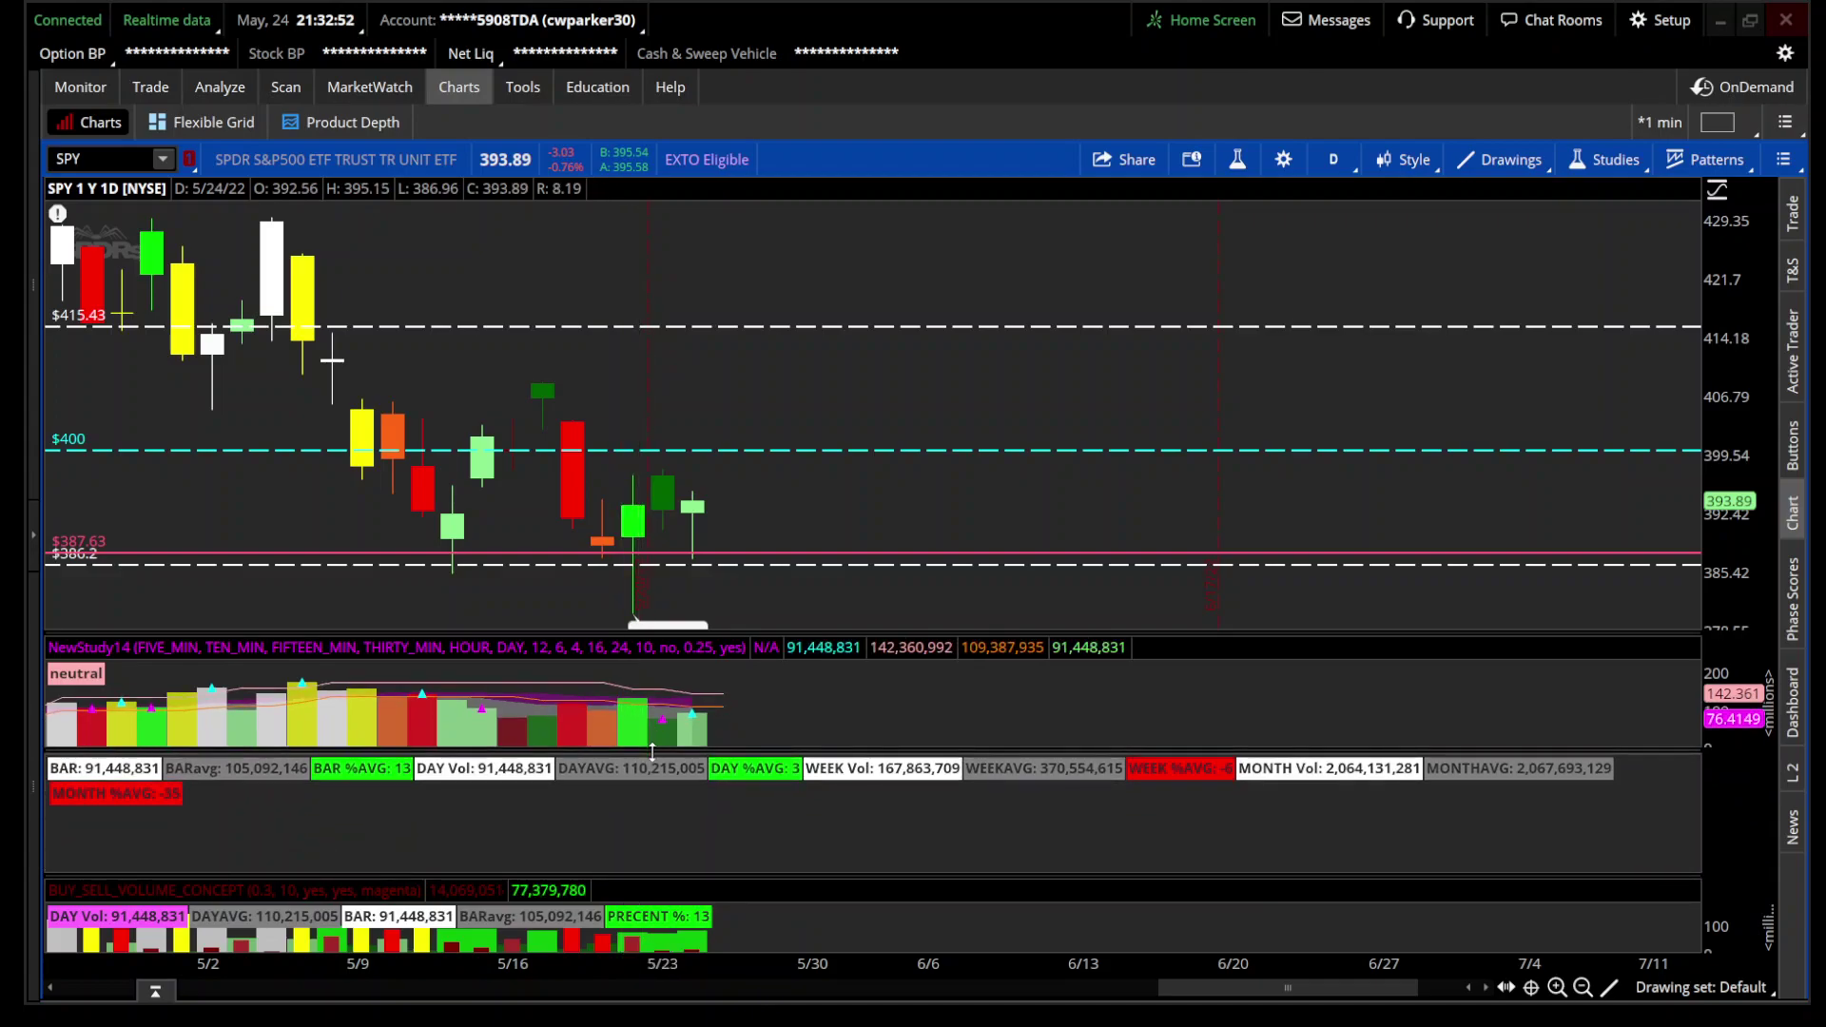
drag(614, 876, 627, 802)
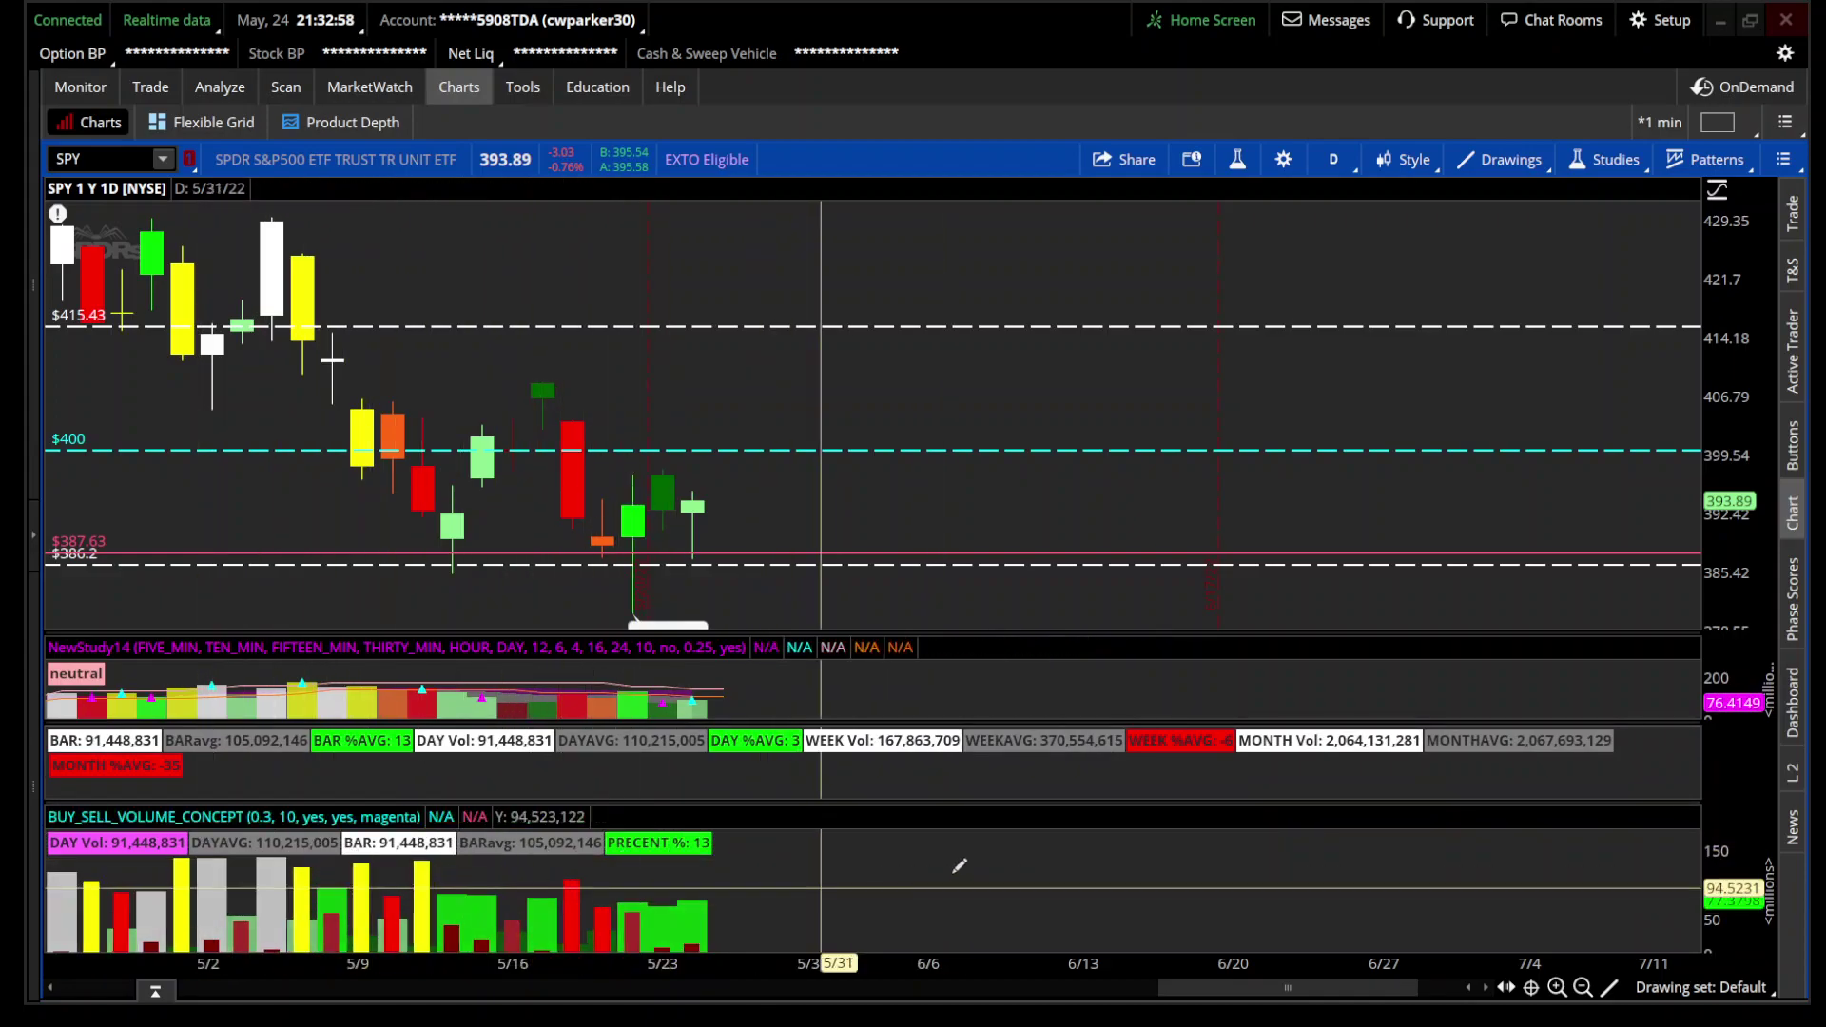
Step: Set length6 of the TRUE_IRREGULAR_BODIES_VPA study to 84 and apply it to the SPY chart
scroll(959, 866, up, 5)
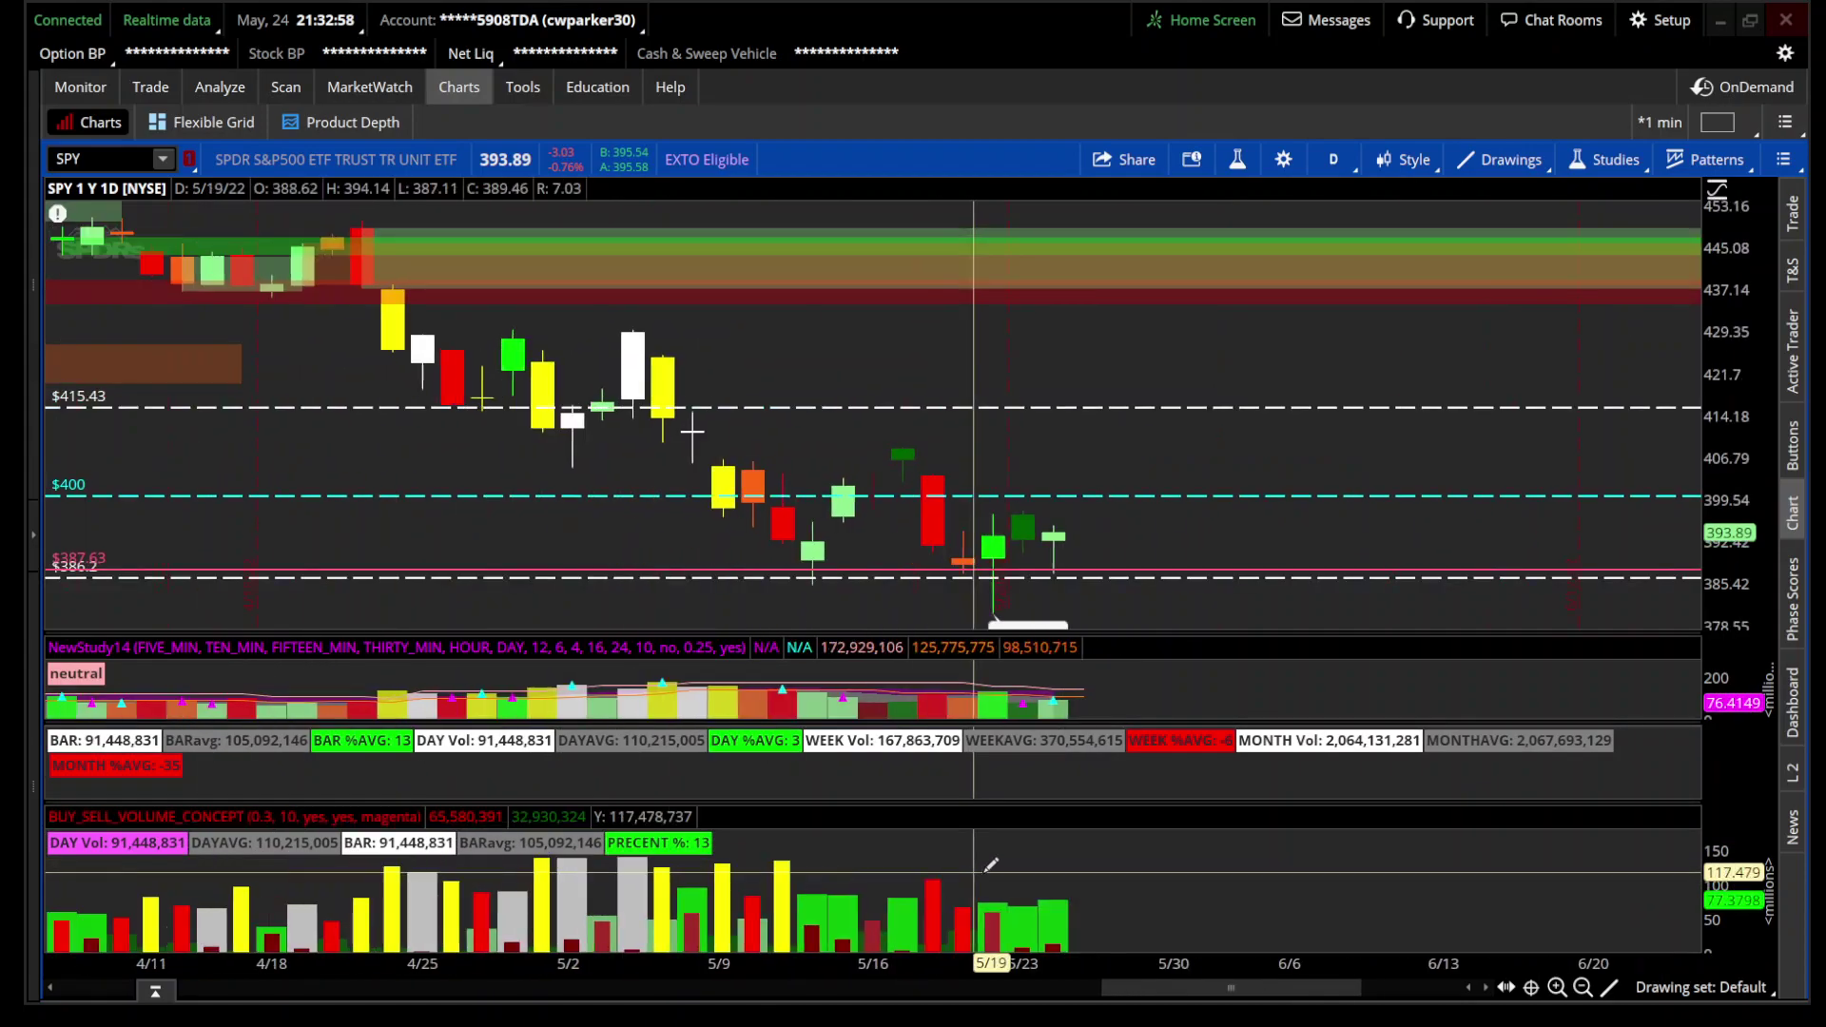
click(1583, 987)
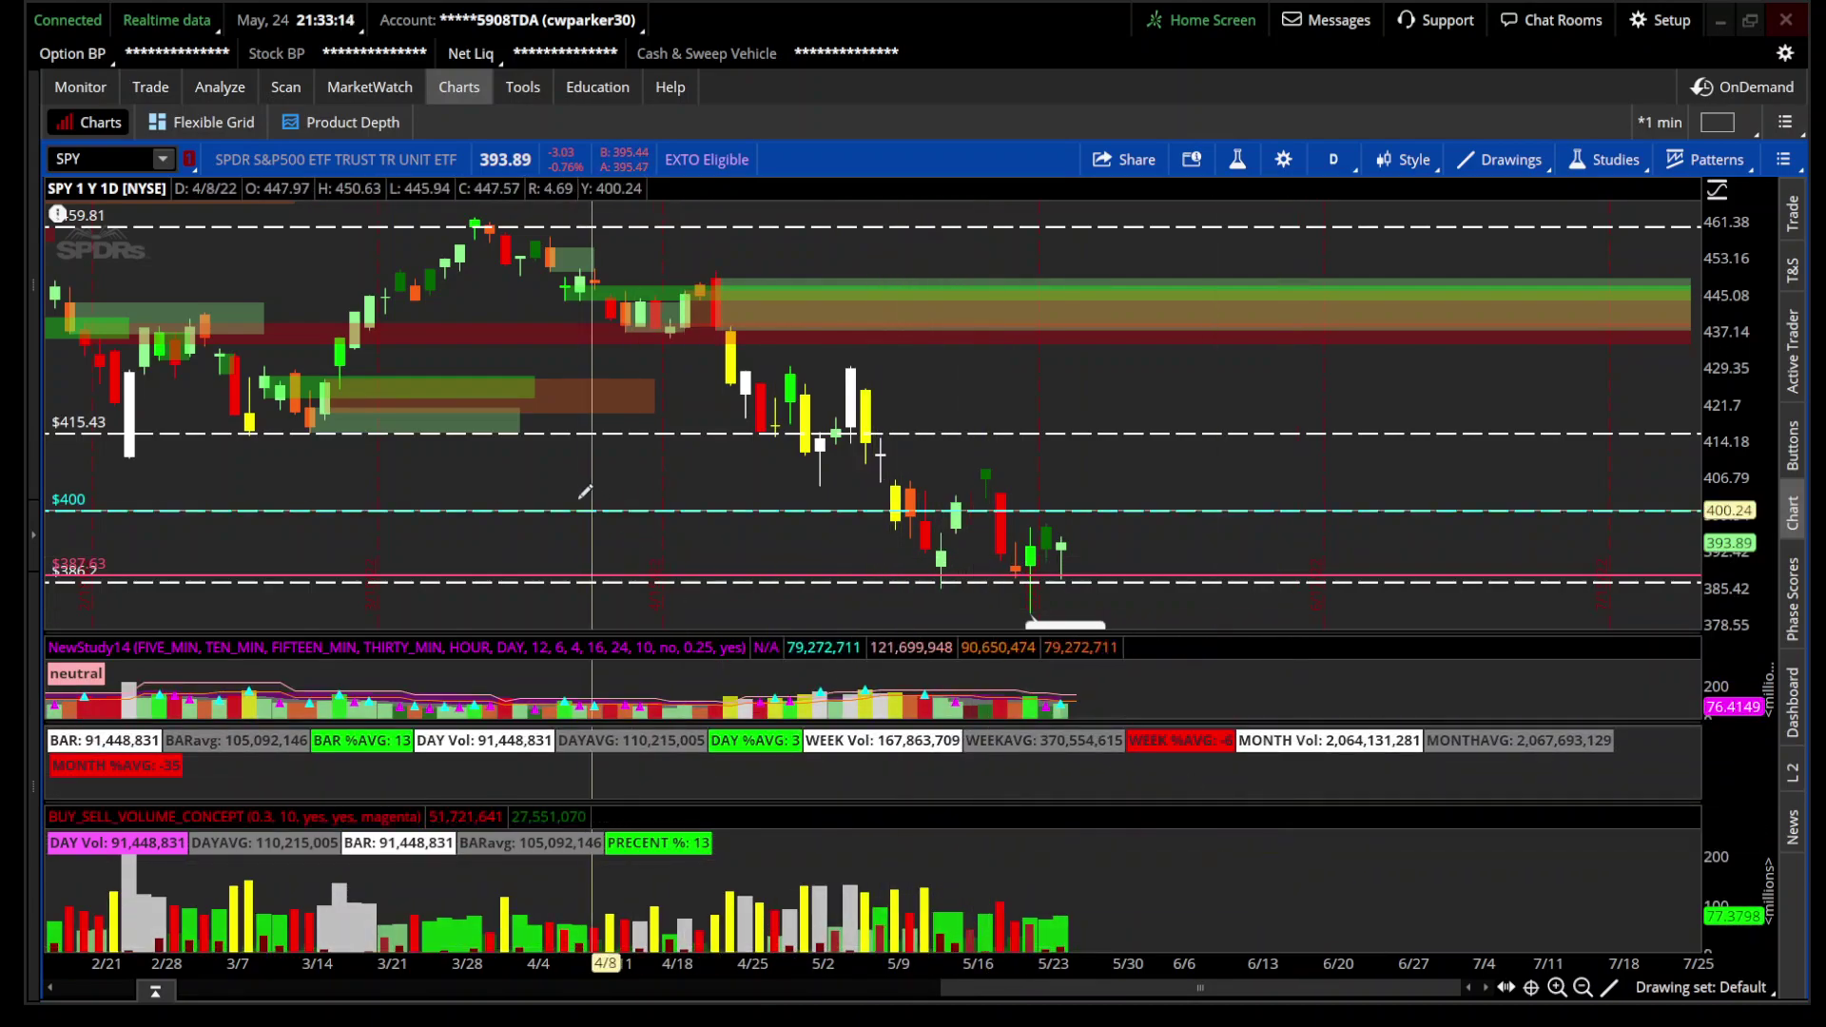
drag(591, 481, 766, 481)
scroll(1688, 524, up, 3)
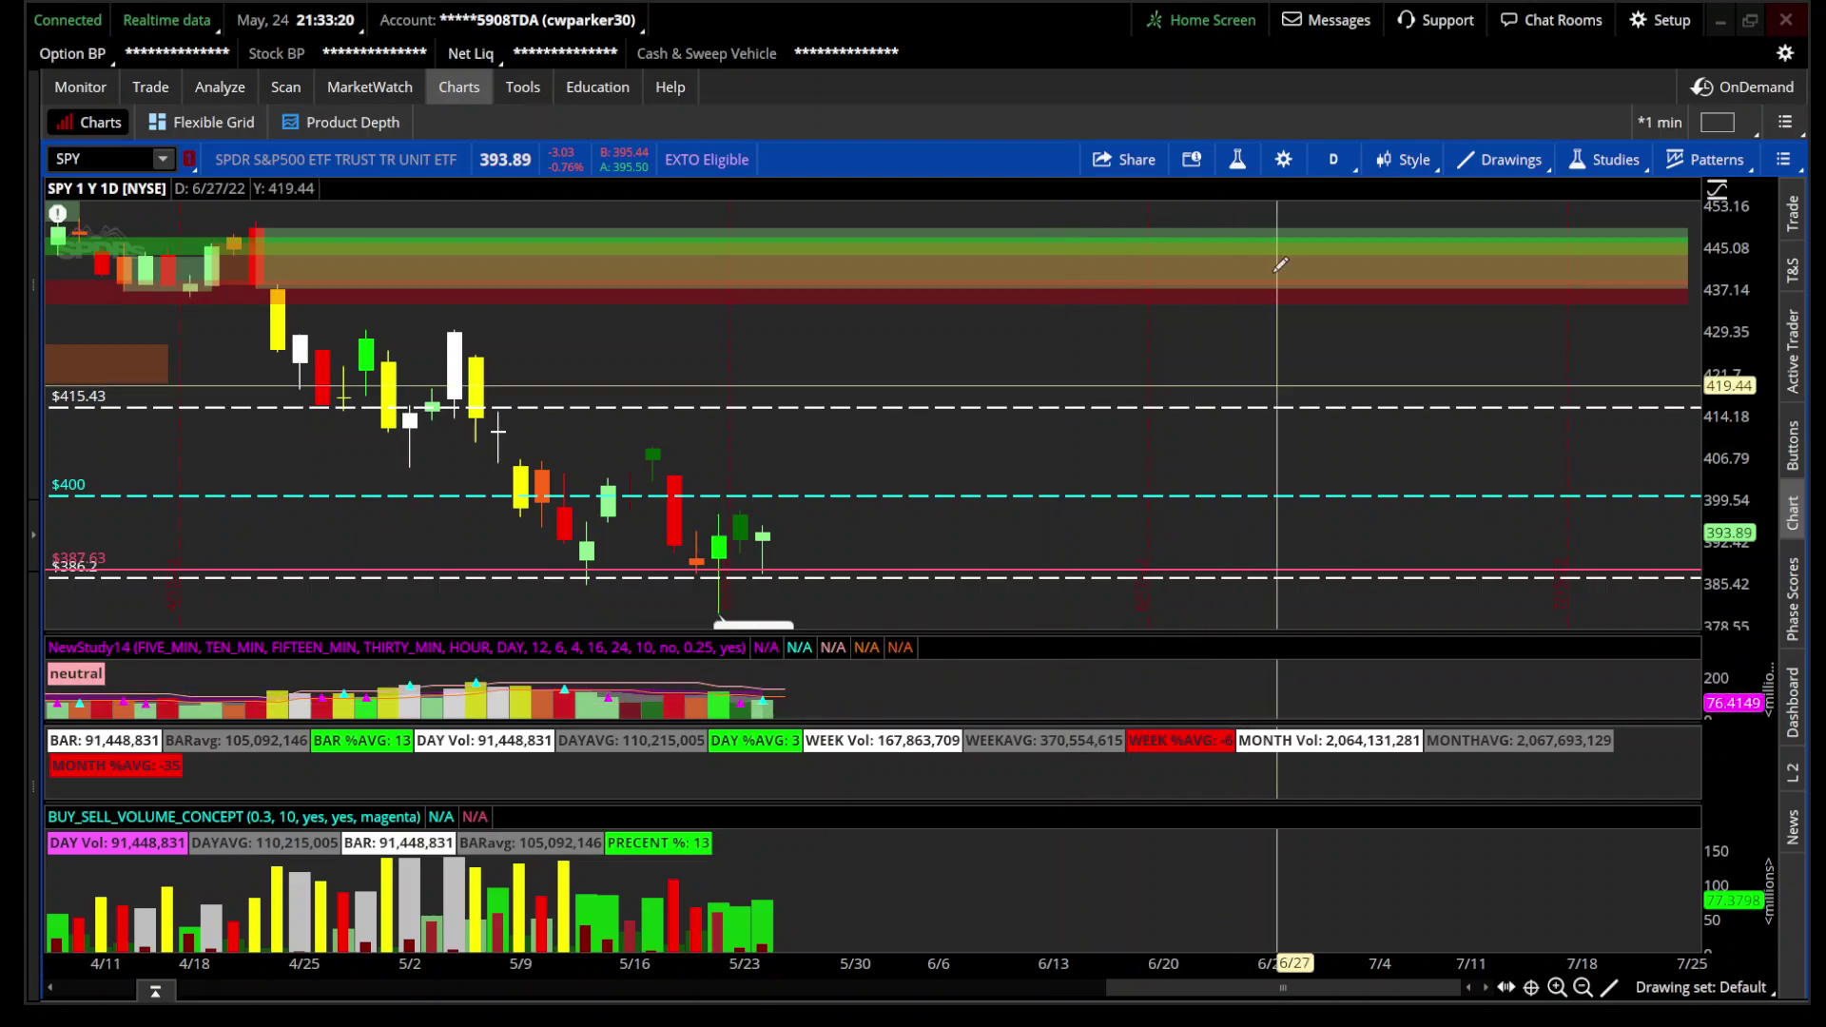
click(1238, 161)
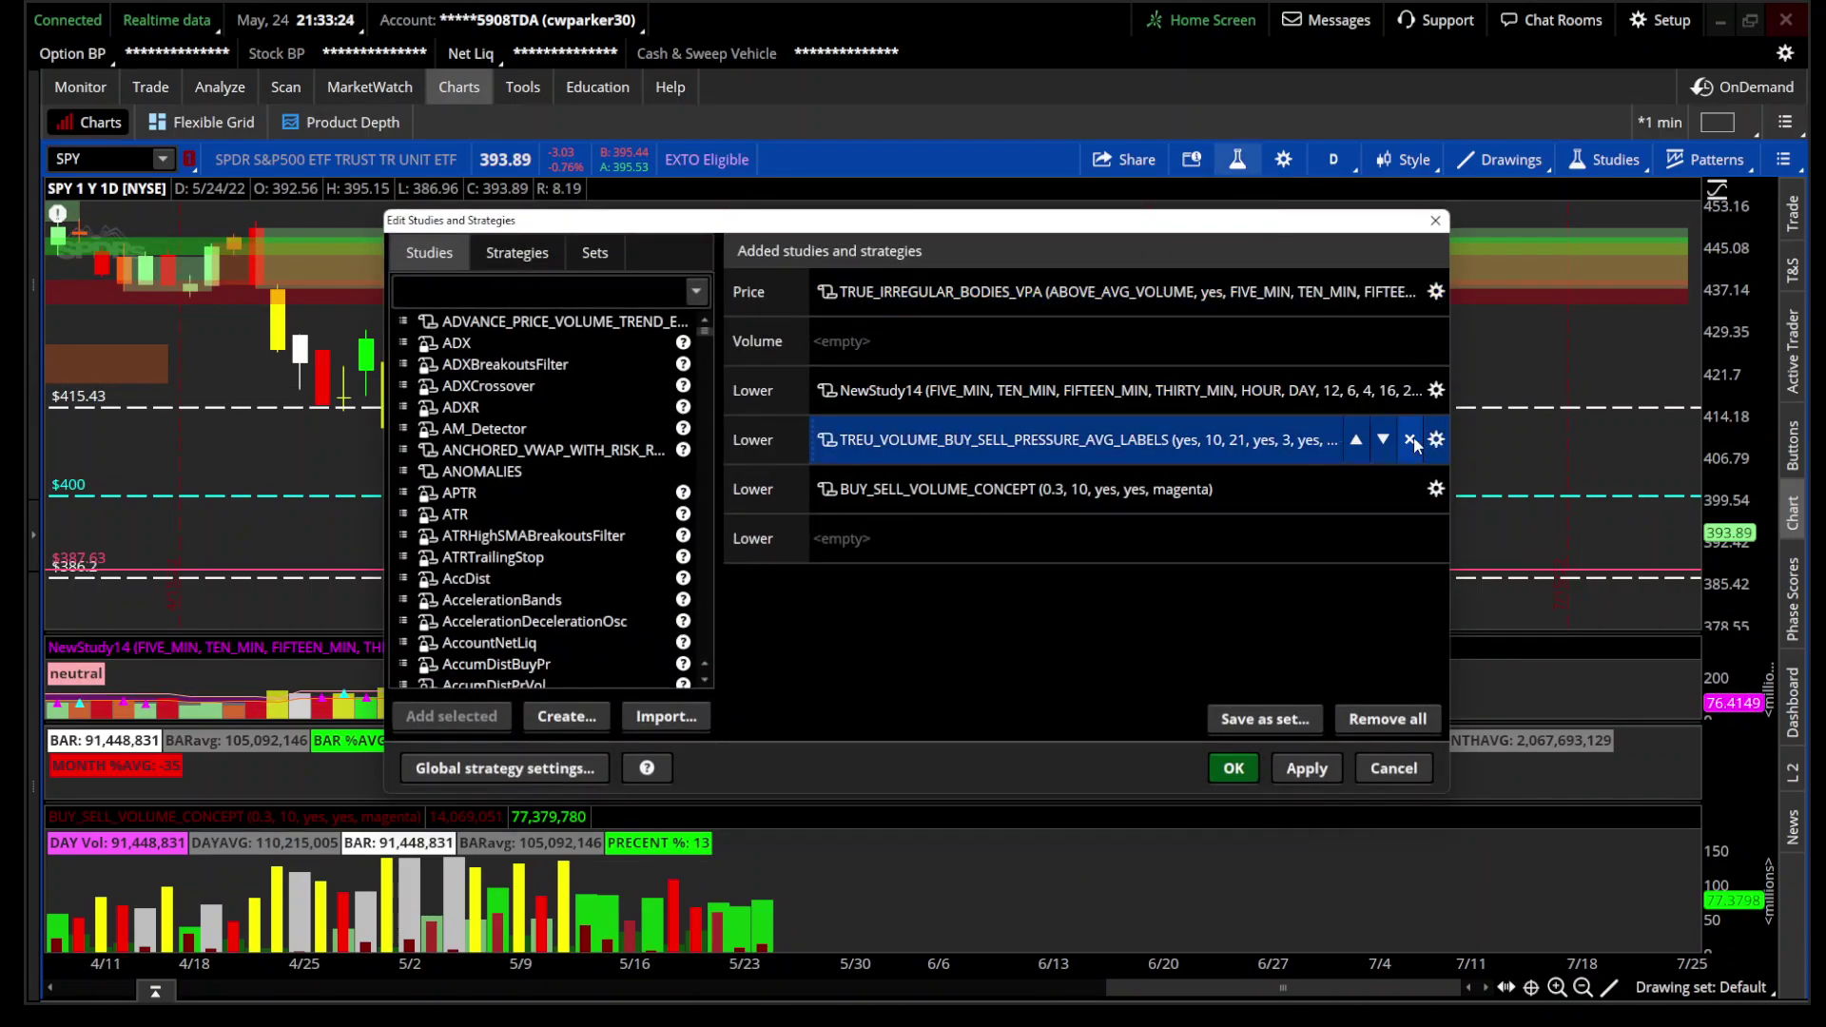
click(1436, 291)
scroll(1186, 563, down, 4)
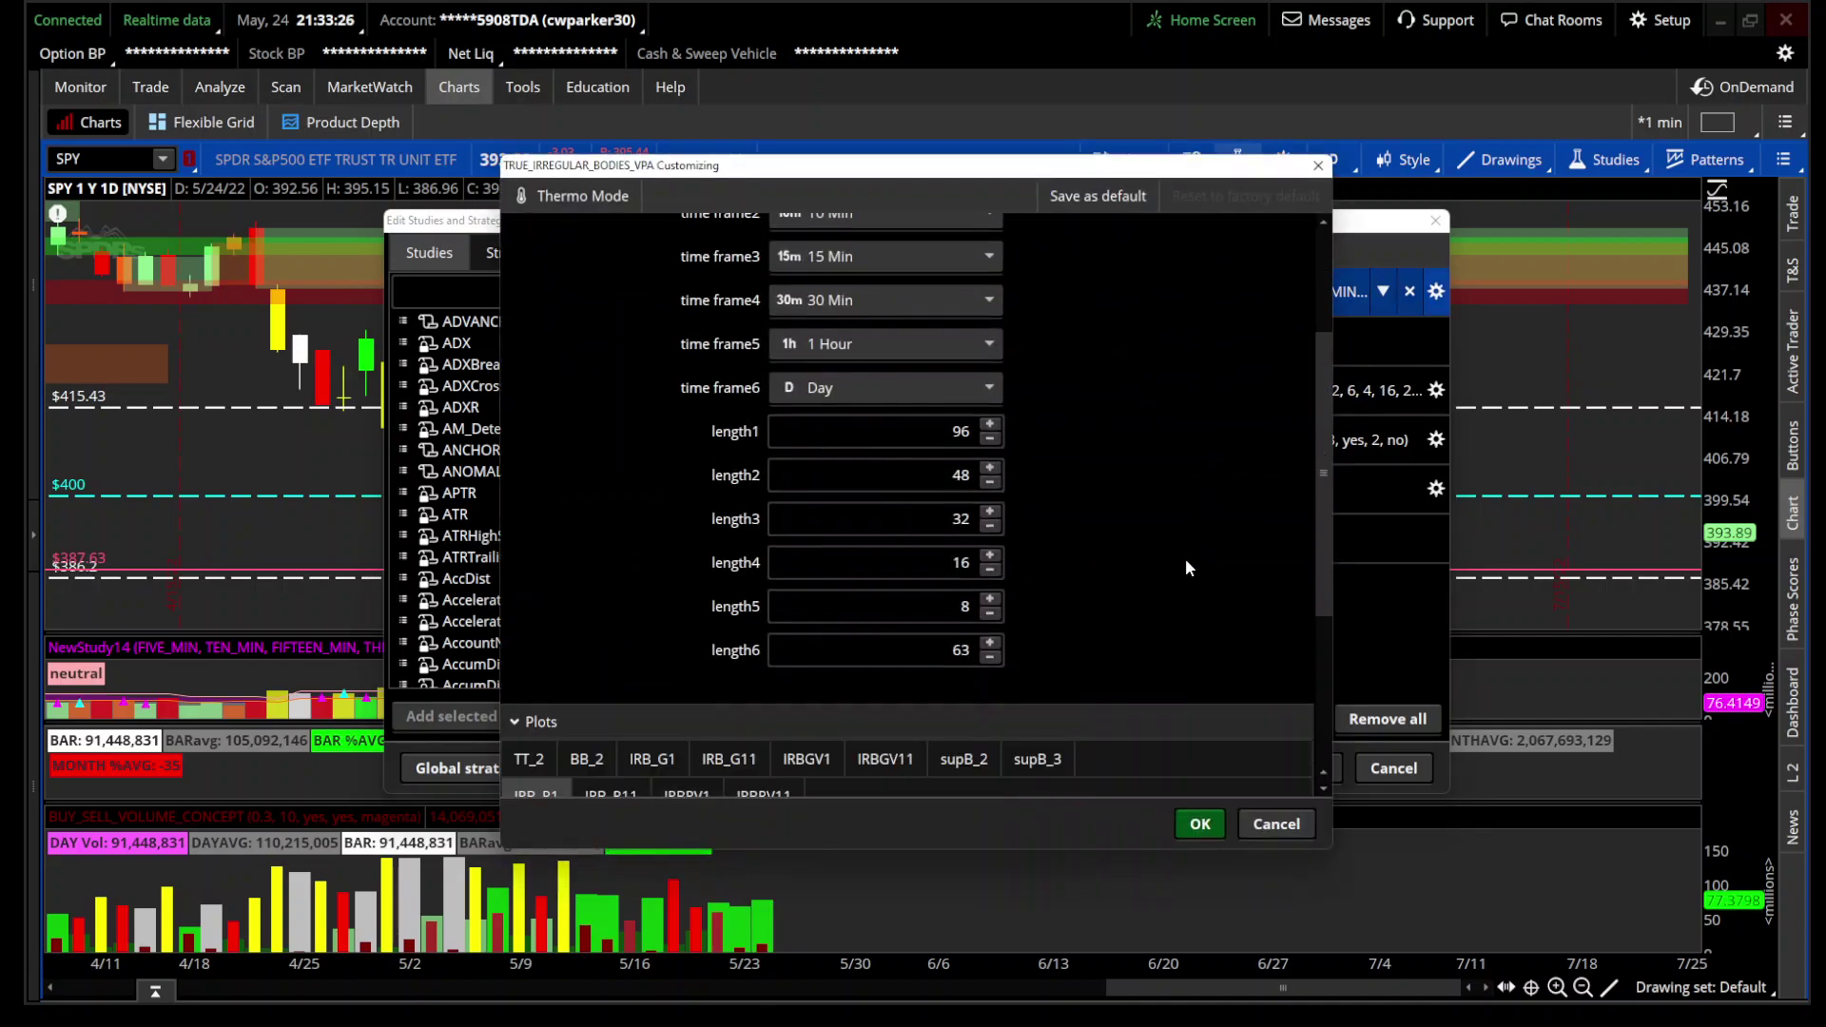
double_click(956, 650)
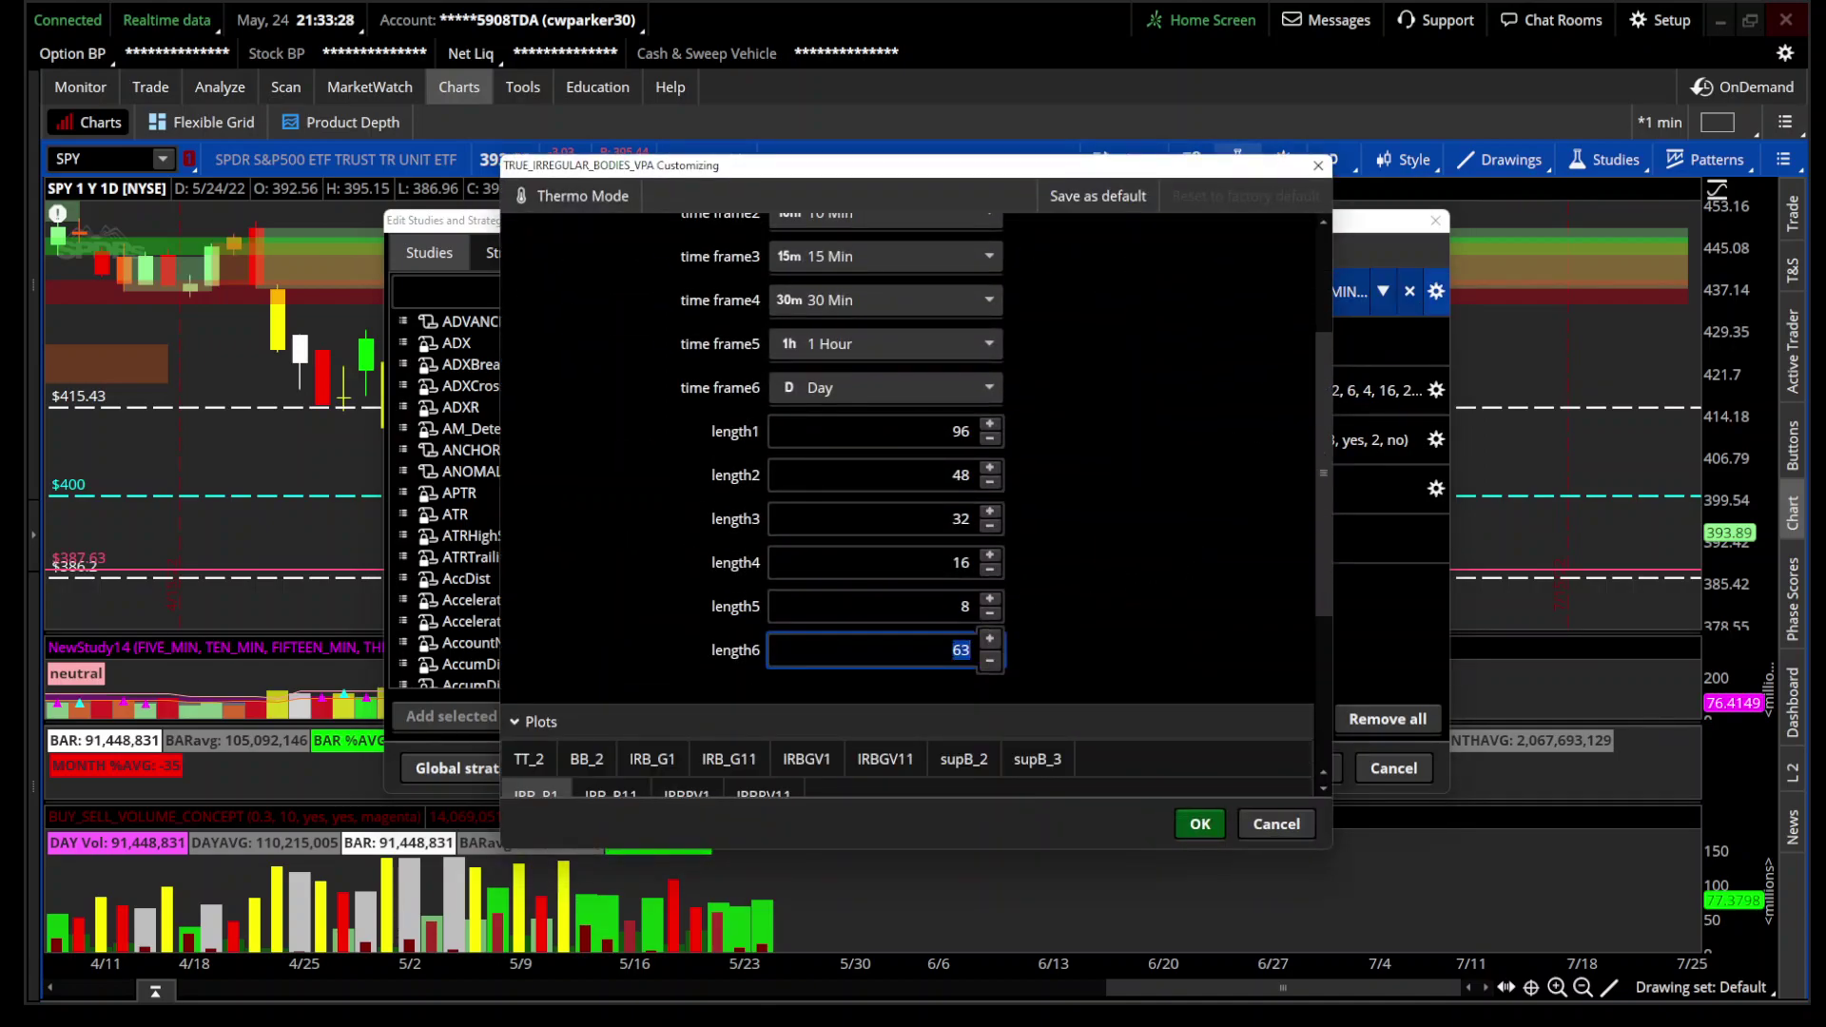
text(84)
click(1192, 826)
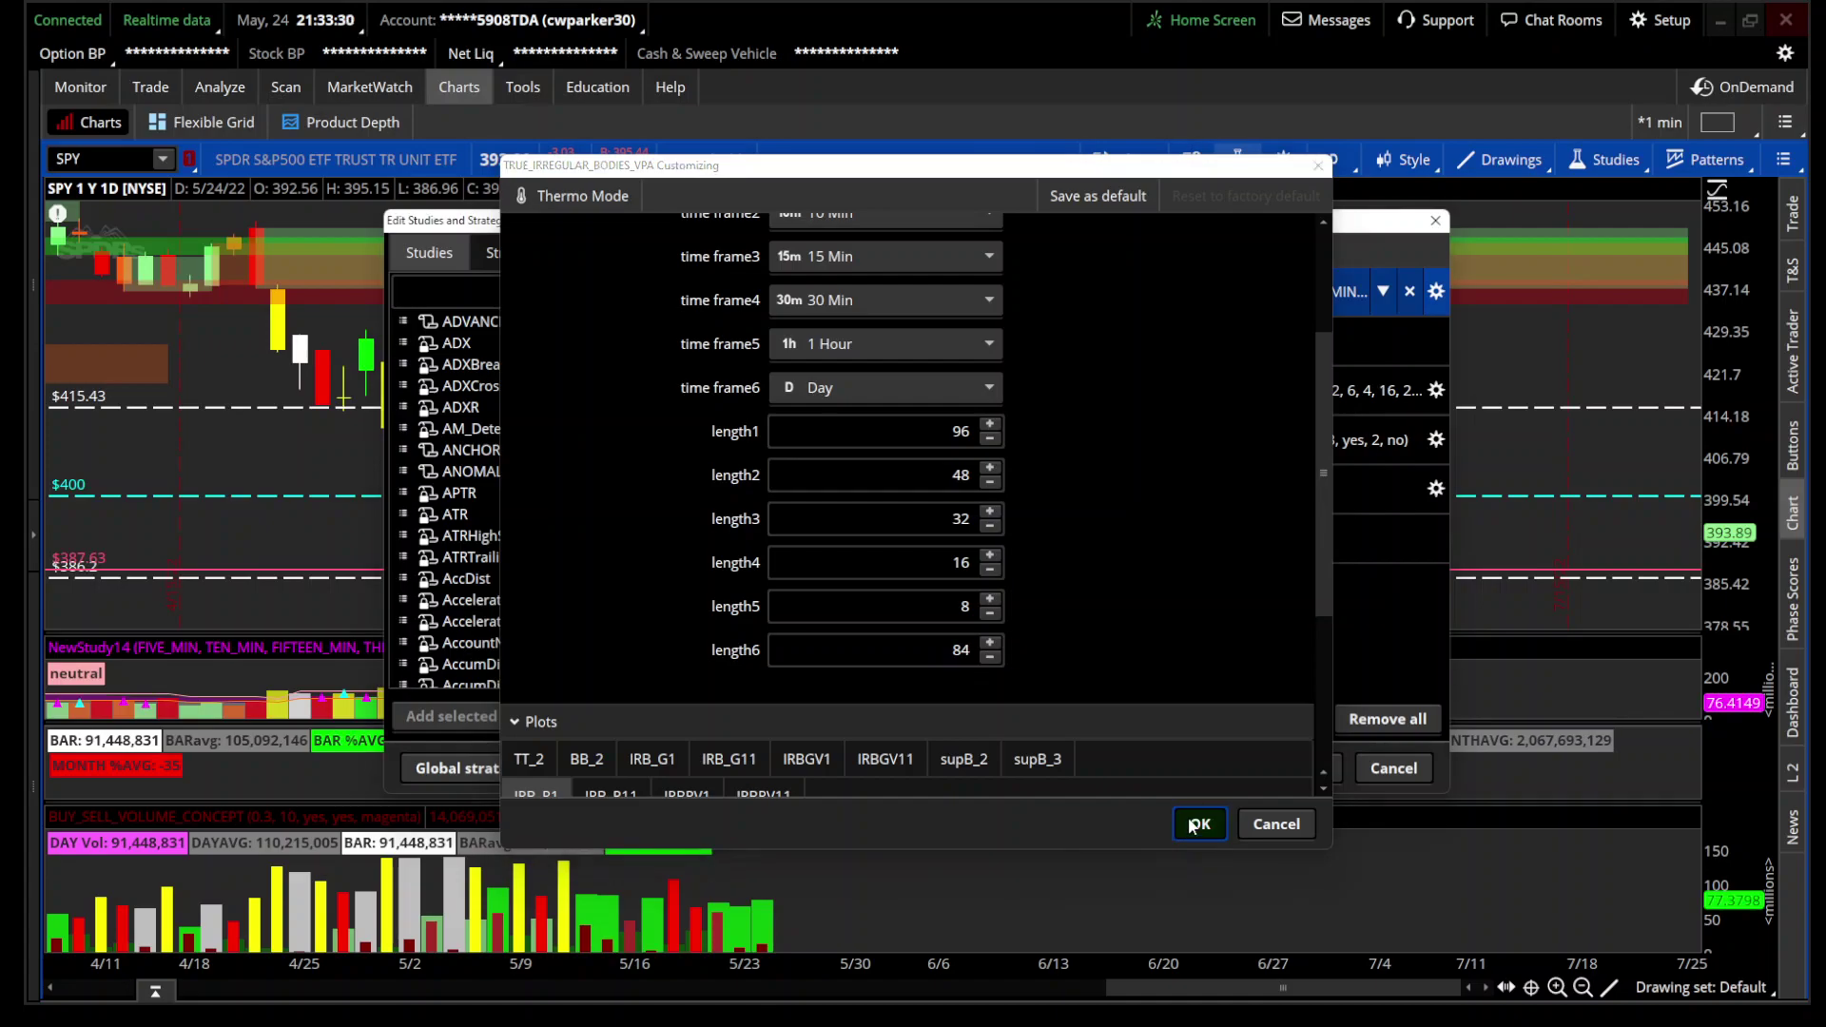
click(1222, 768)
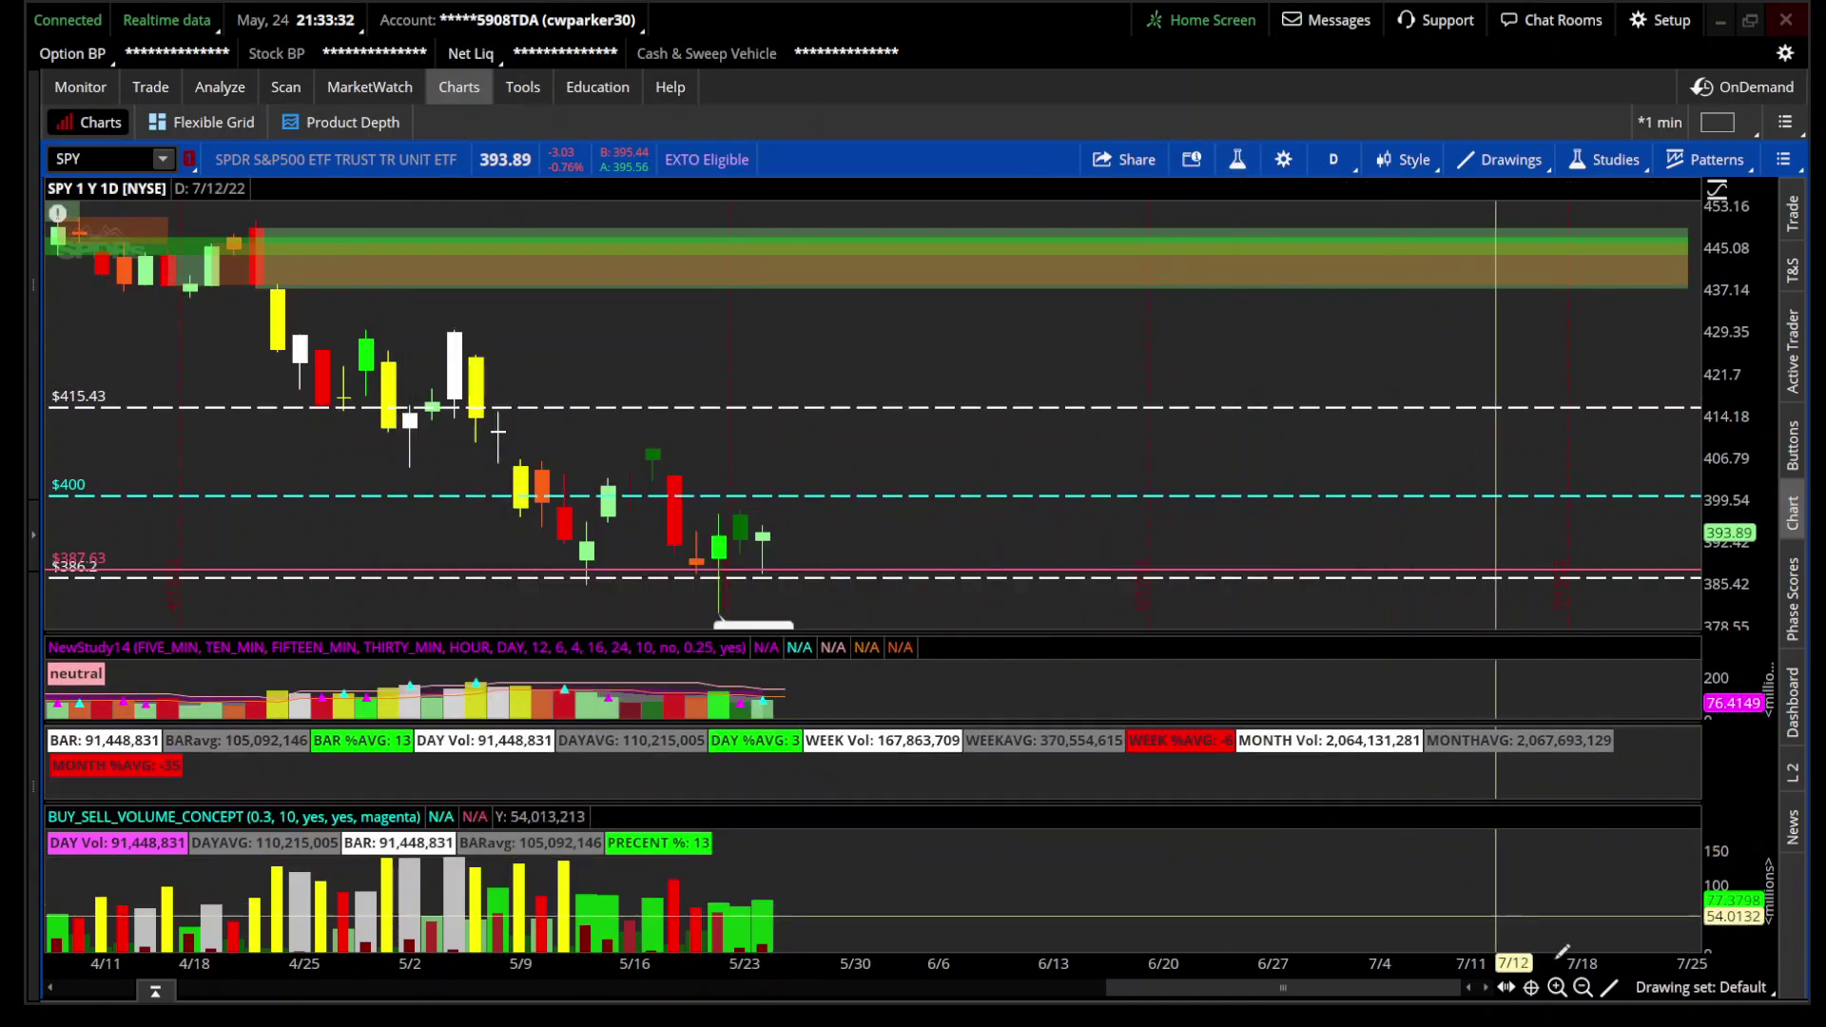
Step: Change the SPY chart's time frame to 3 years of daily bars
click(1583, 988)
click(1583, 988)
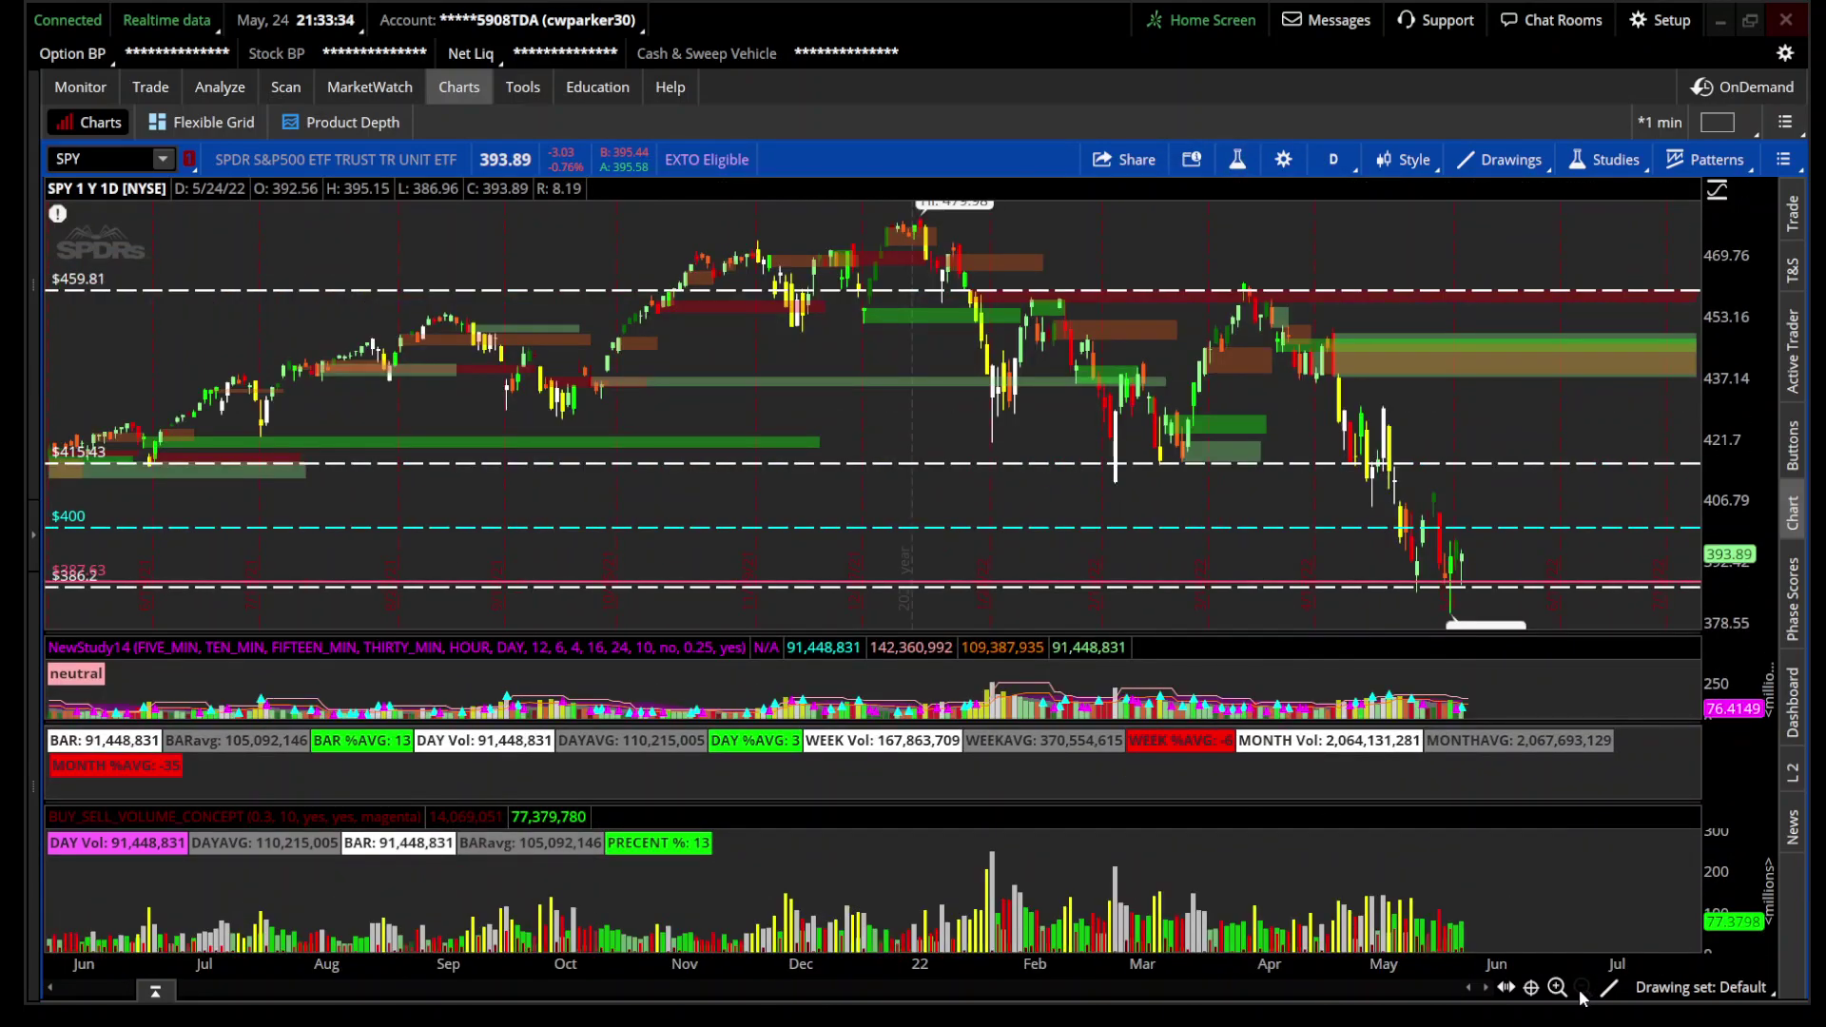
click(1333, 159)
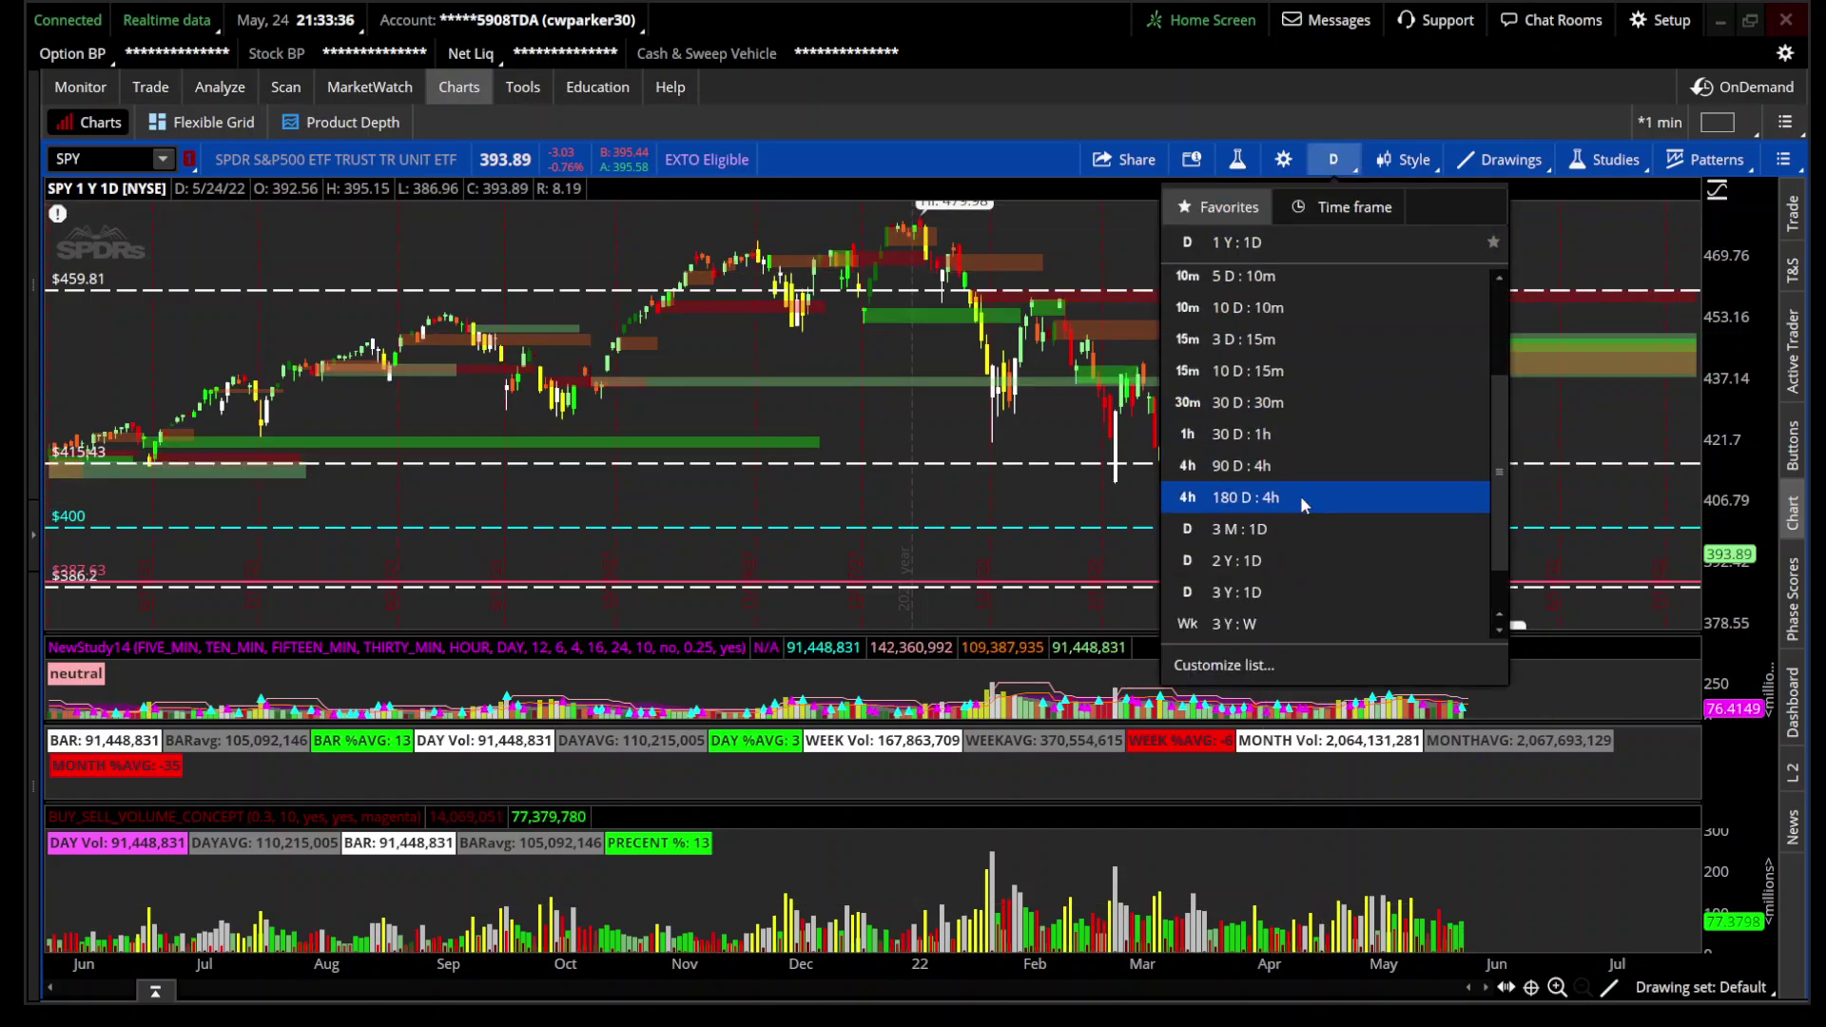
click(1316, 585)
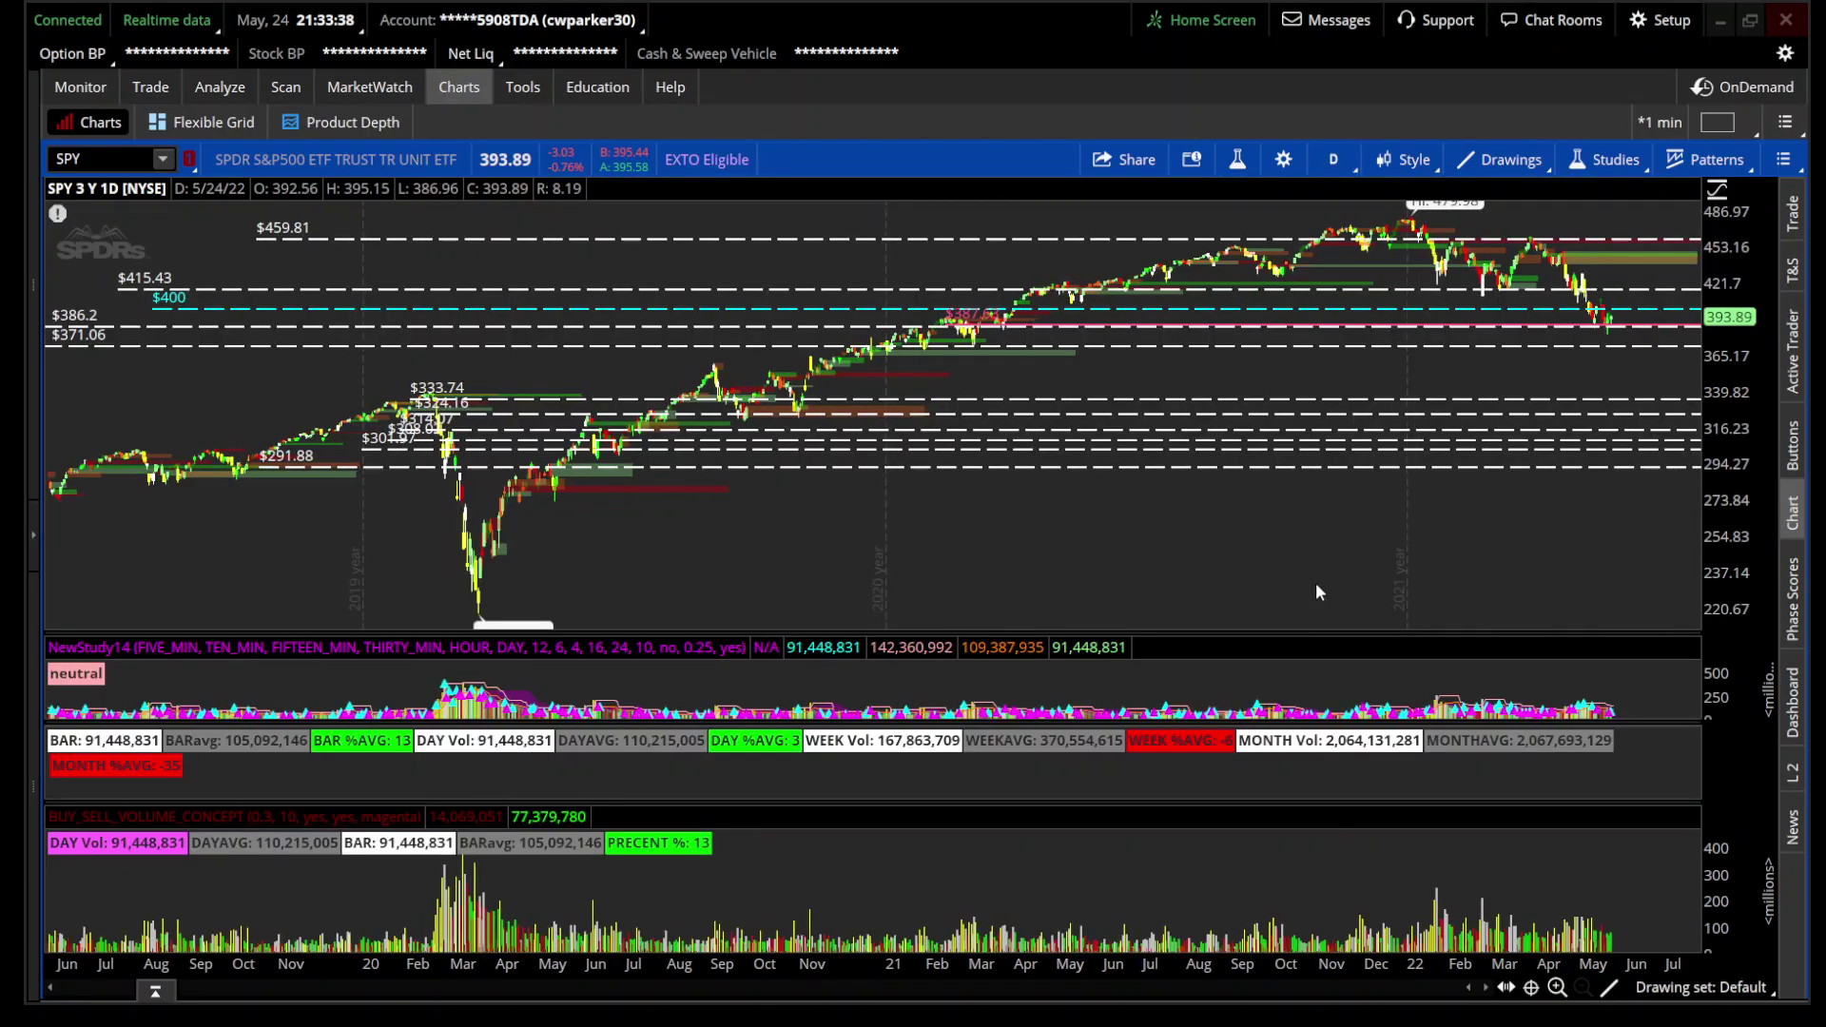
Step: Examine the colored price zones on SPY from July 2021 to May 2022, marking the range 1/3/22 to 4/28/22
mouse_move(1130, 571)
mouse_down()
mouse_move(1182, 513)
mouse_move(1566, 457)
mouse_up()
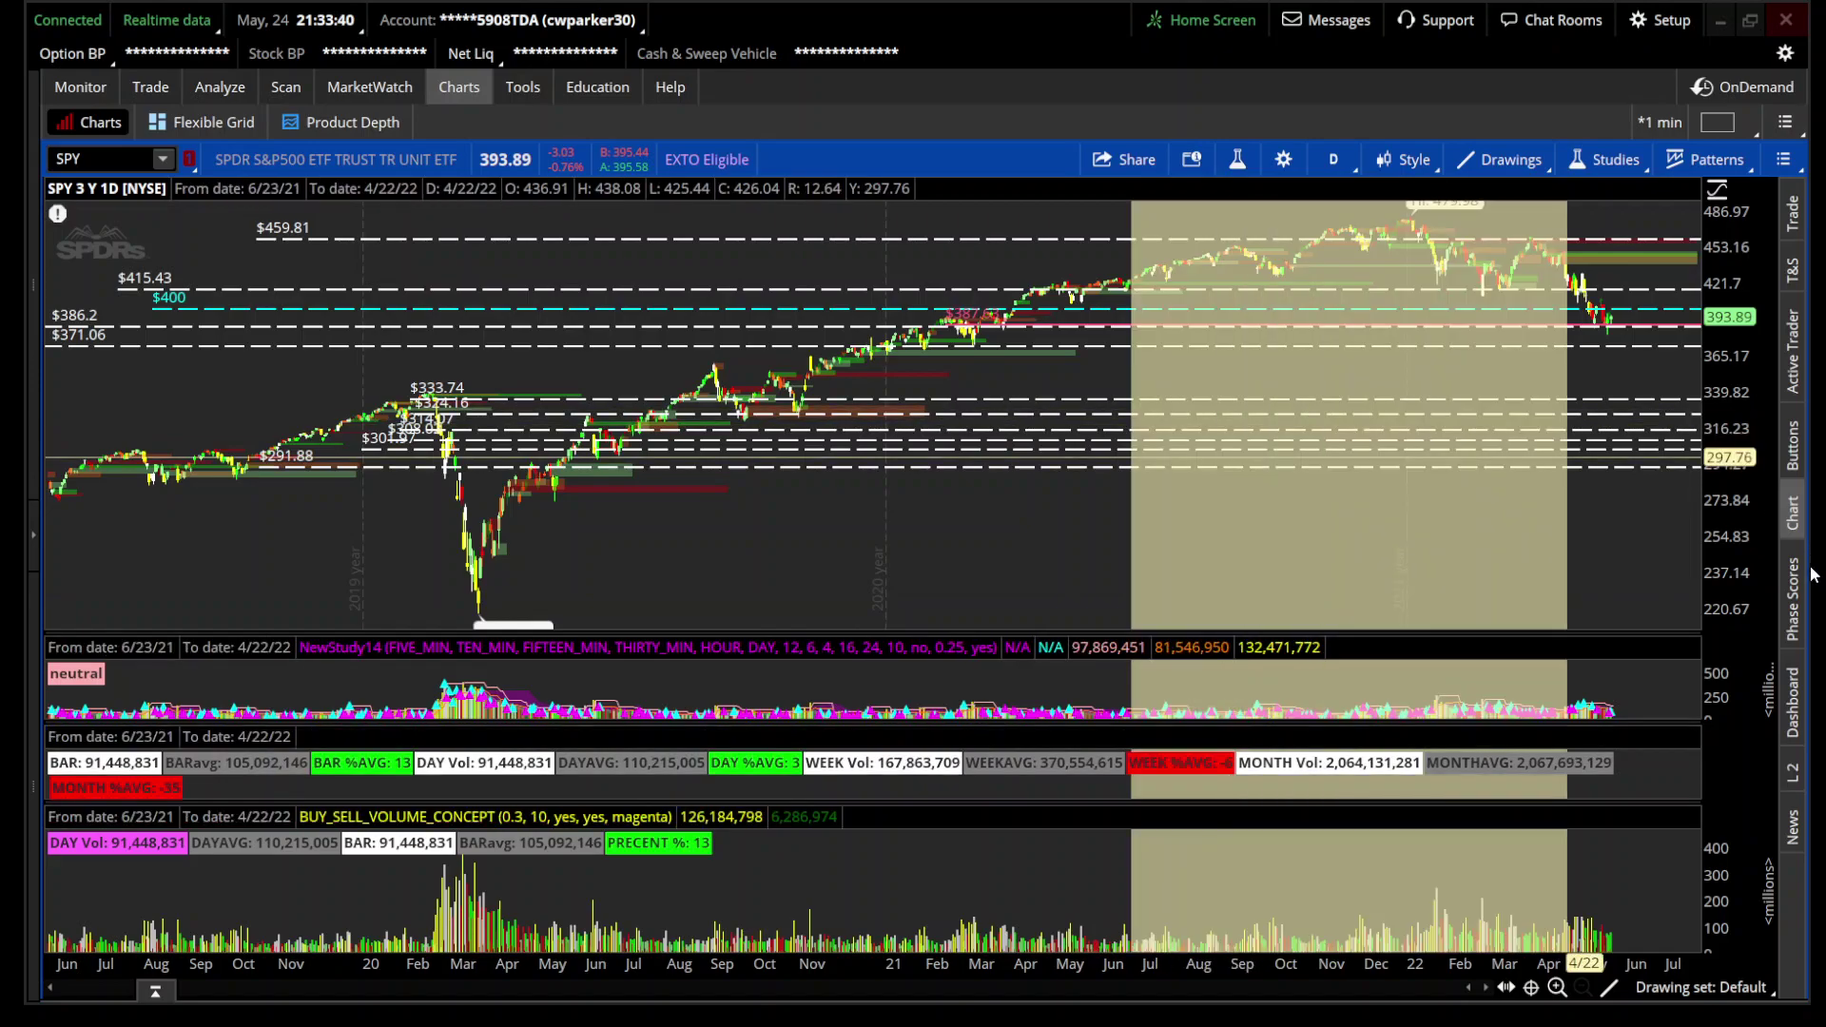
drag(1811, 574, 1811, 603)
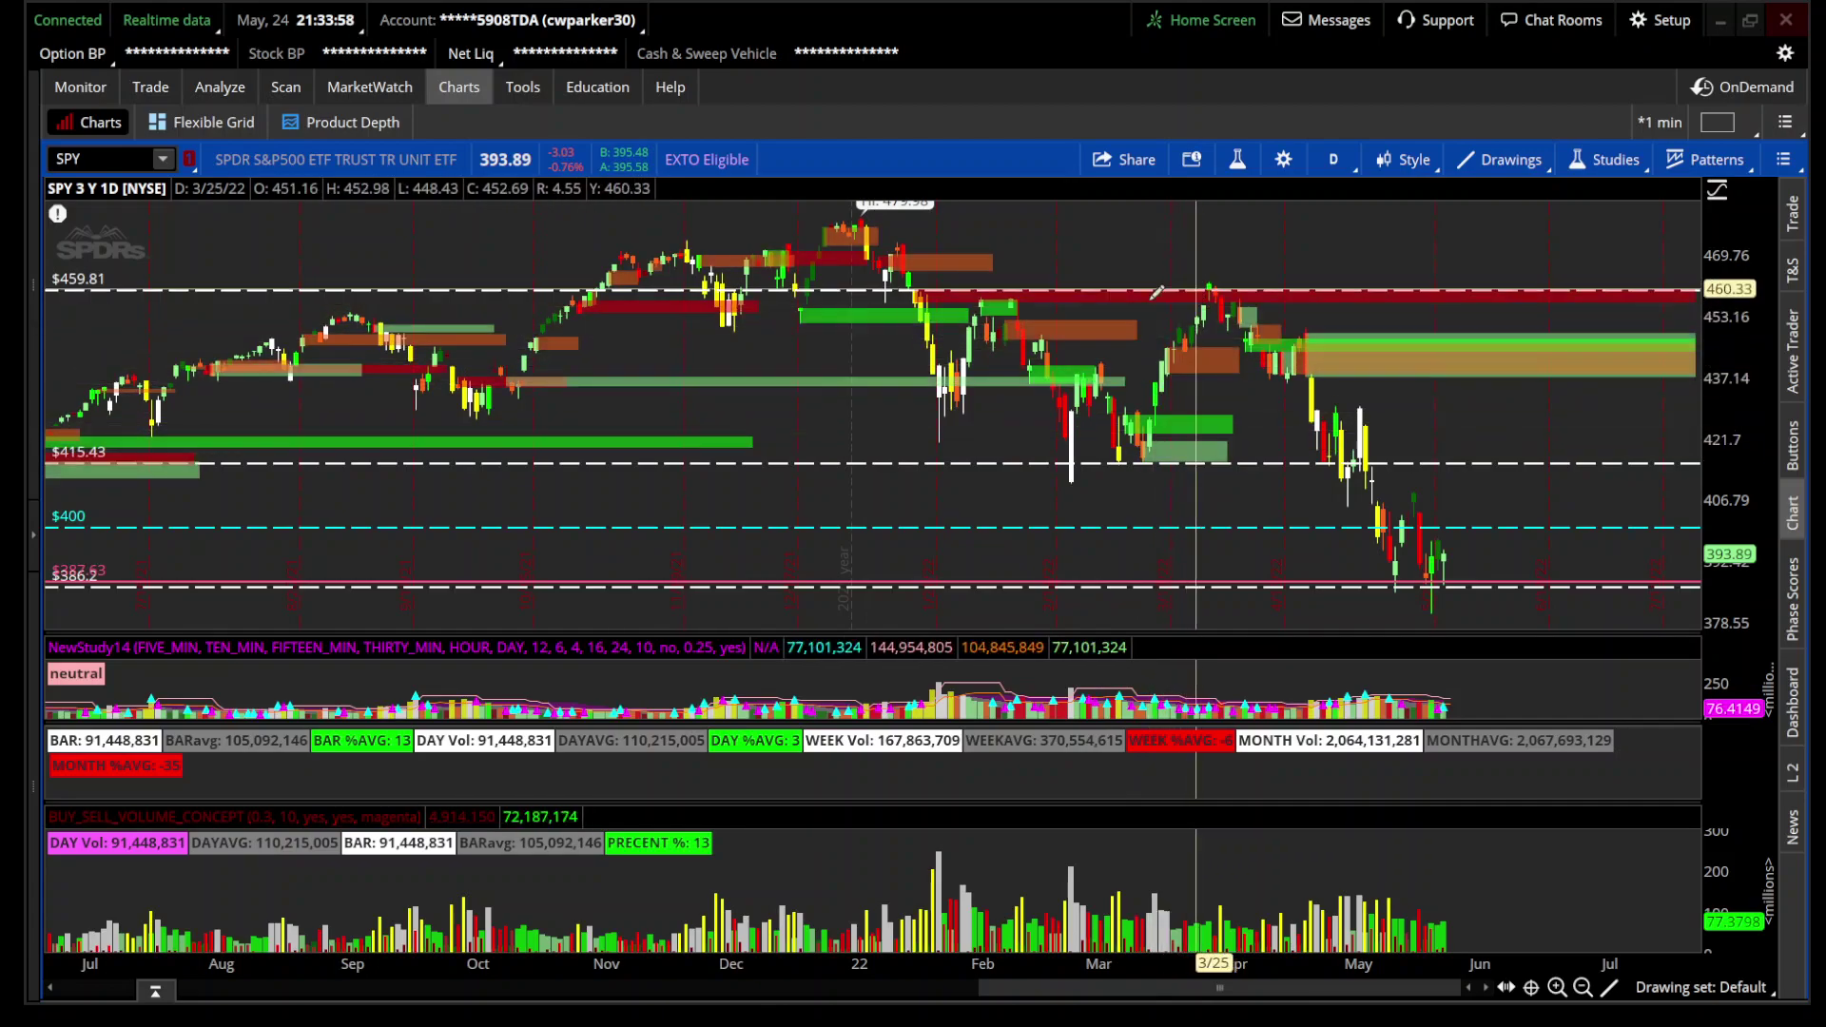
drag(1340, 295, 856, 295)
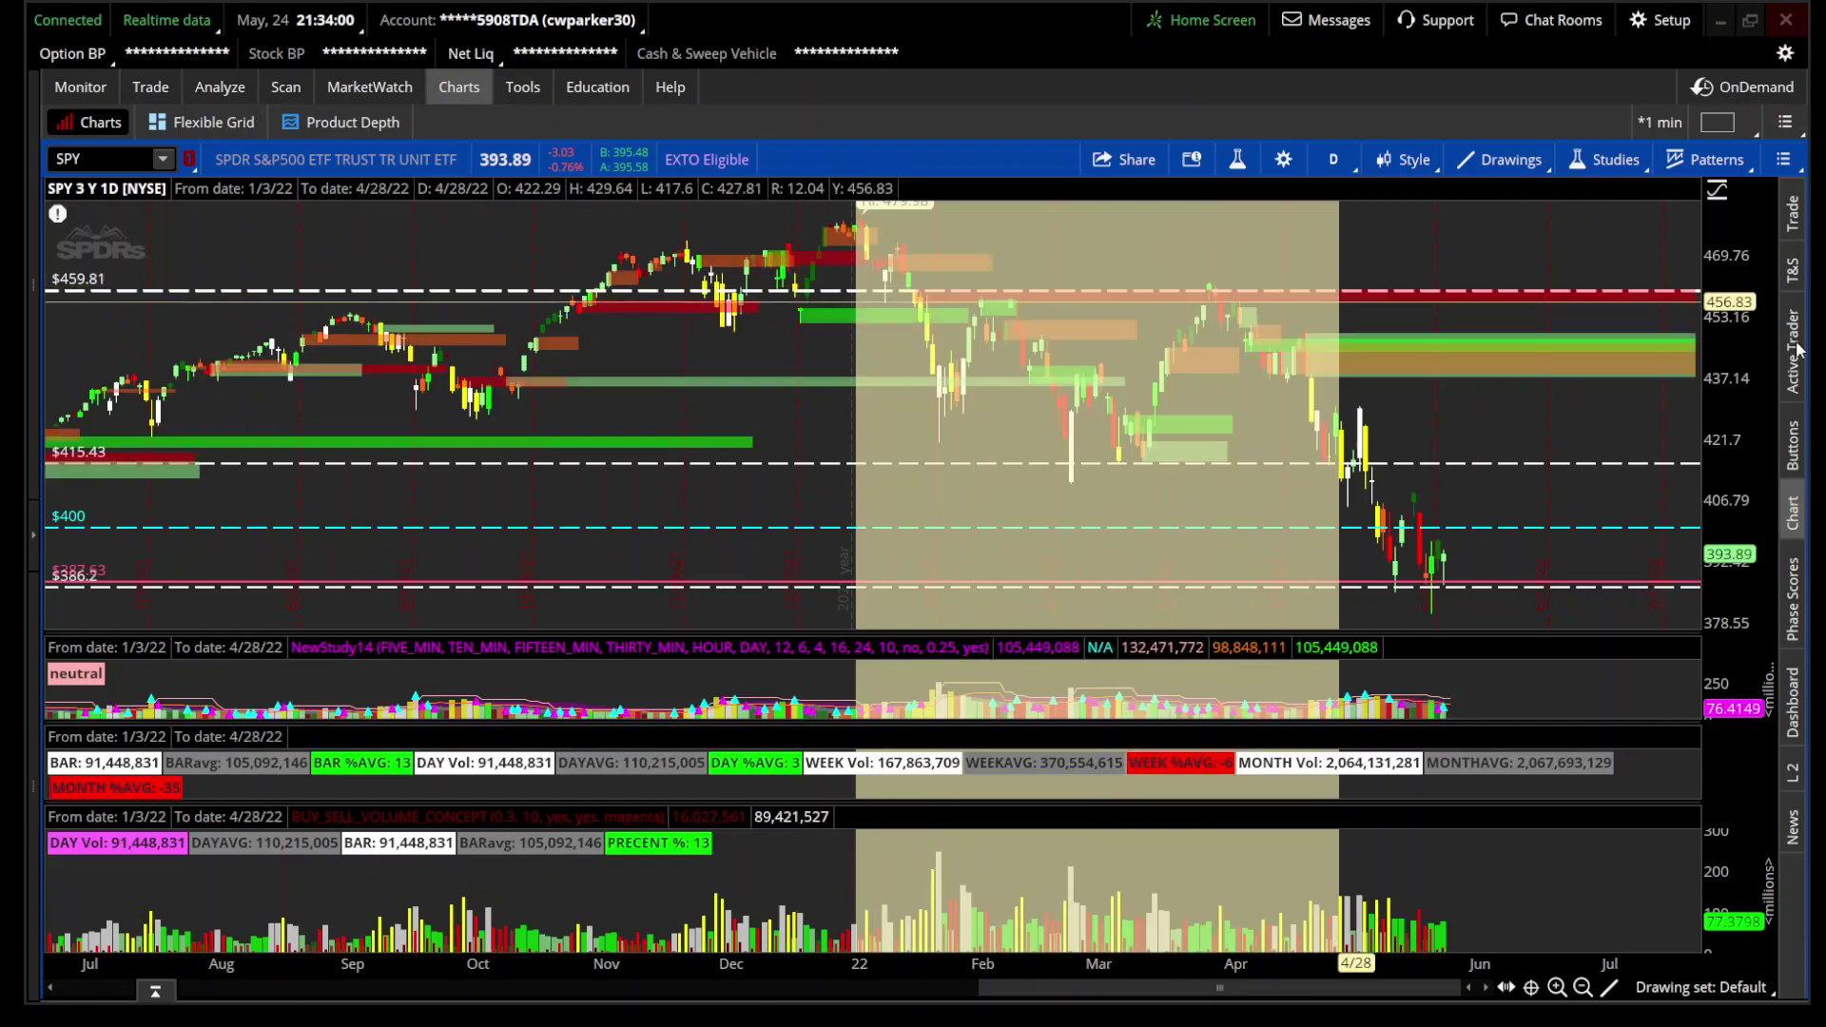